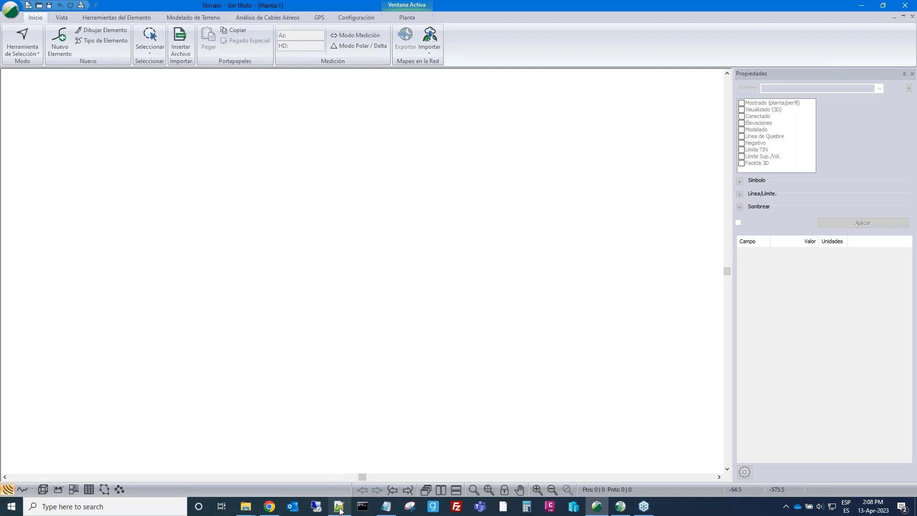
Switch to Notepad++ and examine the point codes in All_topo.csv, from the HW3 and Thal1 records through the CL1 records
{"action": "left_click", "coordinate": [334, 473]}
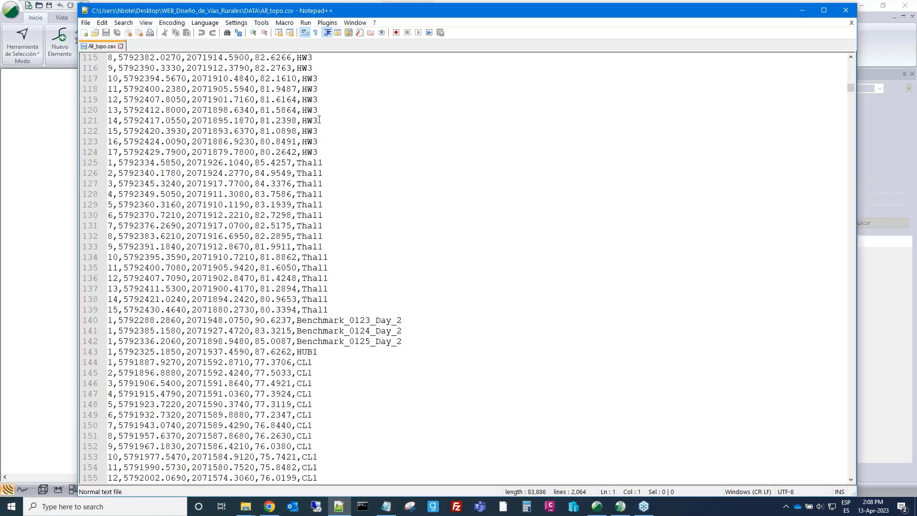
{"action": "scroll", "coordinate": [319, 120], "scroll_direction": "down", "scroll_amount": 1}
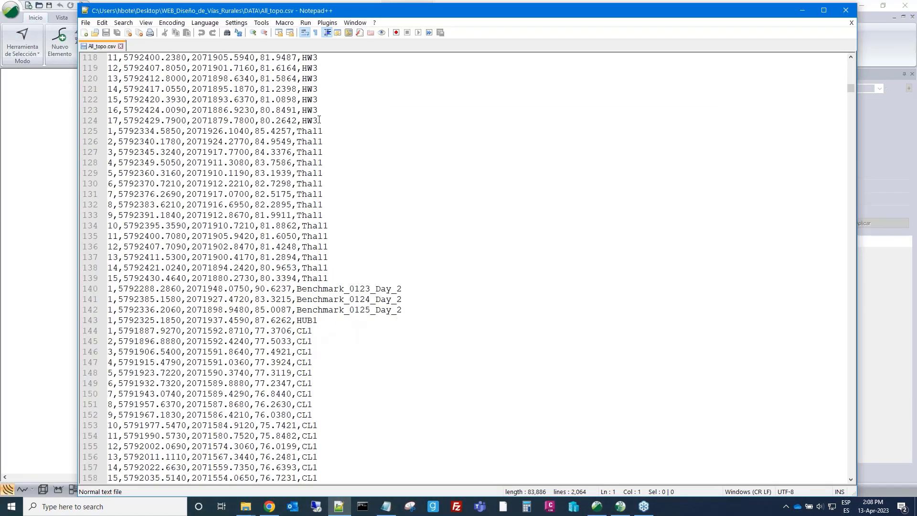
{"action": "scroll", "coordinate": [319, 119], "scroll_direction": "down", "scroll_amount": 1}
{"action": "scroll", "coordinate": [327, 247], "scroll_direction": "down", "scroll_amount": 6}
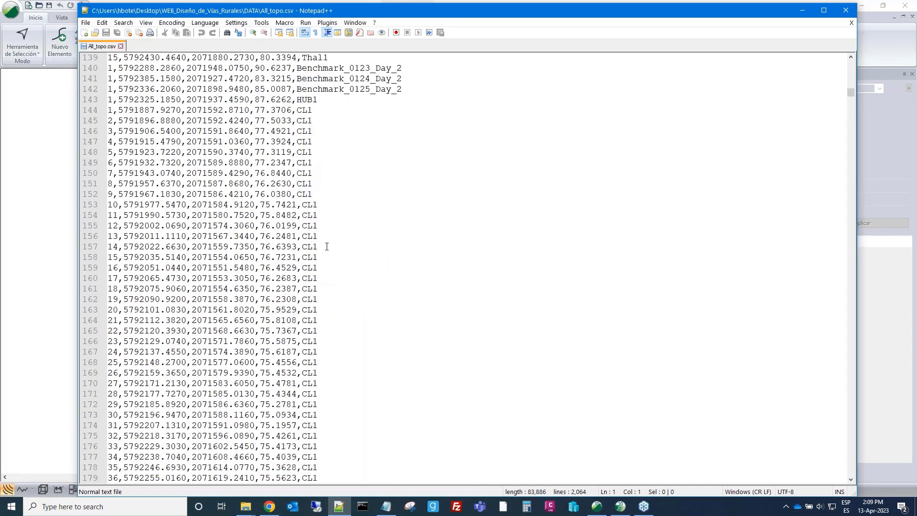
{"action": "scroll", "coordinate": [327, 246], "scroll_direction": "down", "scroll_amount": 6}
{"action": "scroll", "coordinate": [326, 245], "scroll_direction": "down", "scroll_amount": 6}
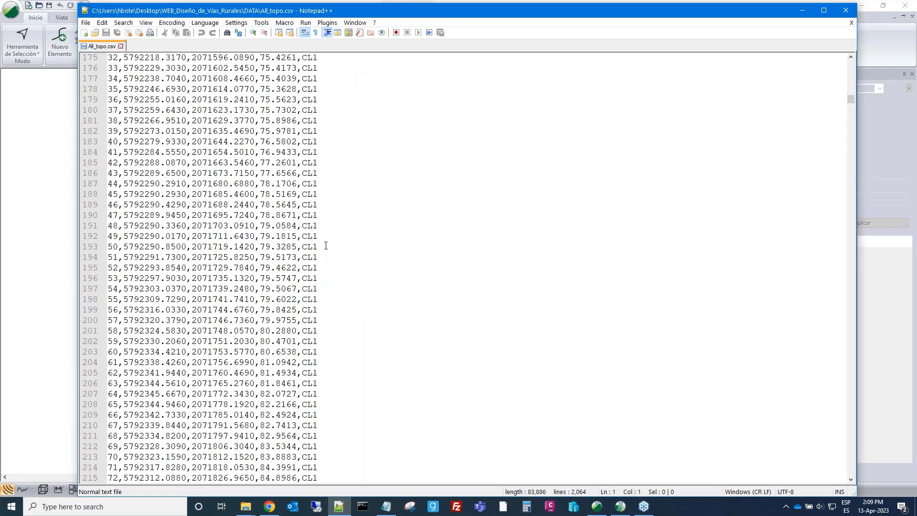
{"action": "scroll", "coordinate": [326, 245], "scroll_direction": "up", "scroll_amount": 3}
{"action": "scroll", "coordinate": [326, 246], "scroll_direction": "up", "scroll_amount": 5}
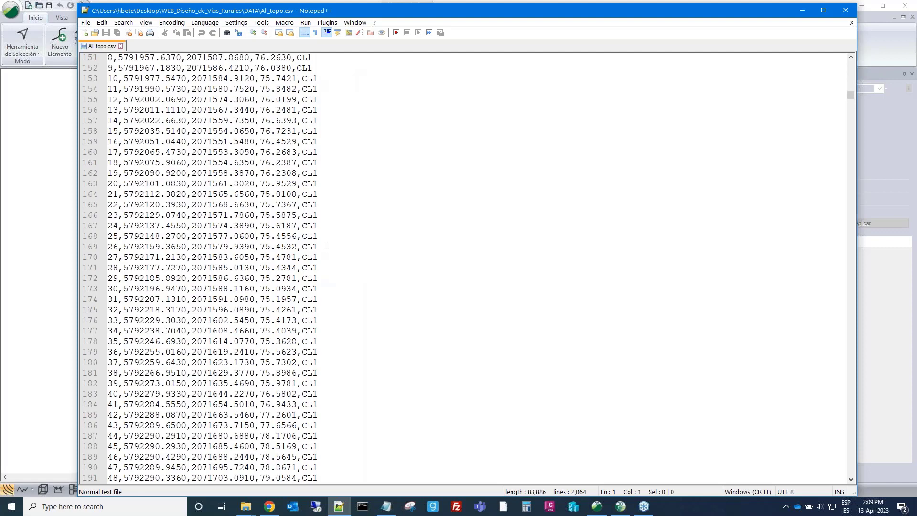
{"action": "scroll", "coordinate": [326, 245], "scroll_direction": "up", "scroll_amount": 6}
Highlight the code Benchmark_0123_Day_2 on line 140, review the point codes around it, and return to Terrain
{"action": "left_click", "coordinate": [297, 131]}
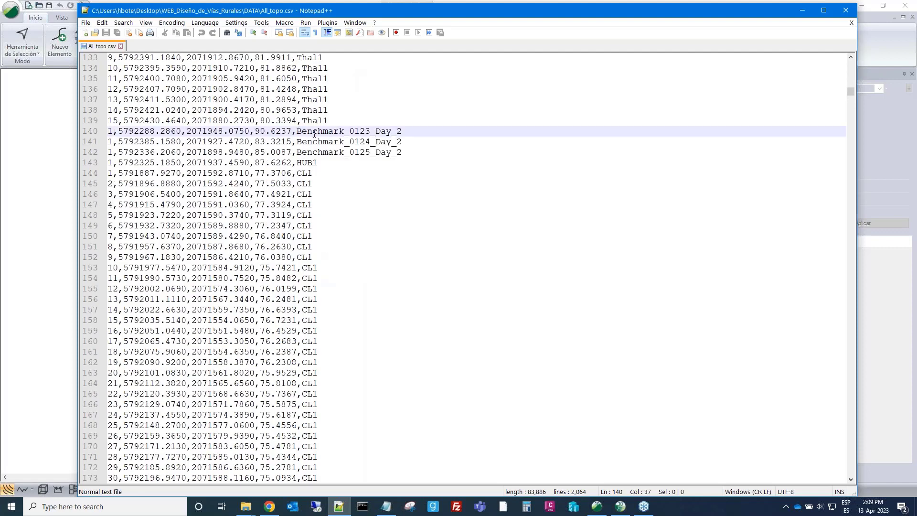
{"action": "left_click_drag", "start_coordinate": [314, 133], "coordinate": [403, 132]}
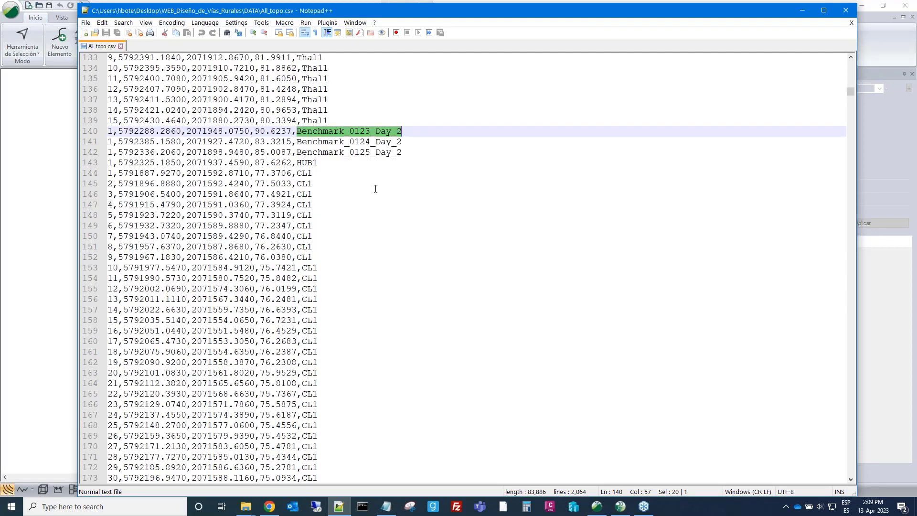
{"action": "scroll", "coordinate": [375, 189], "scroll_direction": "up", "scroll_amount": 1}
{"action": "scroll", "coordinate": [376, 189], "scroll_direction": "up", "scroll_amount": 4}
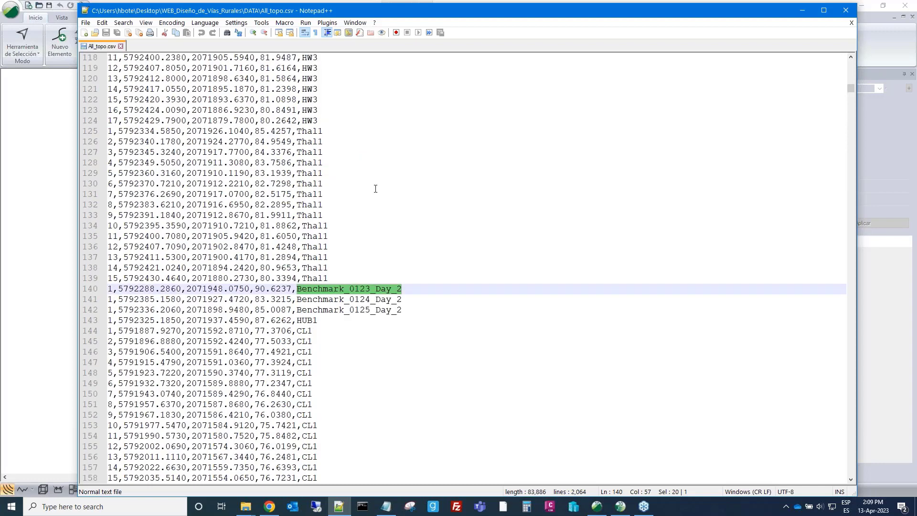
{"action": "scroll", "coordinate": [375, 189], "scroll_direction": "up", "scroll_amount": 5}
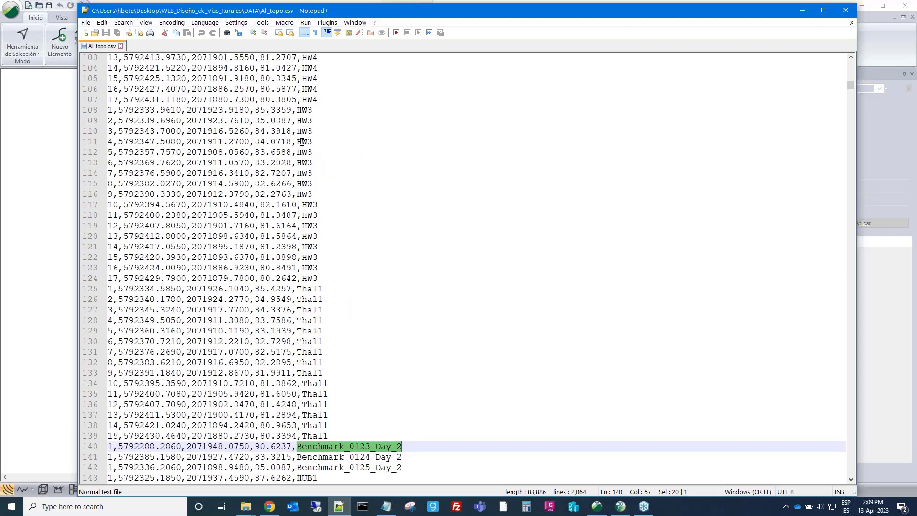
{"action": "scroll", "coordinate": [302, 142], "scroll_direction": "up", "scroll_amount": 1}
{"action": "scroll", "coordinate": [302, 142], "scroll_direction": "down", "scroll_amount": 1}
{"action": "scroll", "coordinate": [433, 243], "scroll_direction": "down", "scroll_amount": 8}
{"action": "scroll", "coordinate": [433, 243], "scroll_direction": "down", "scroll_amount": 6}
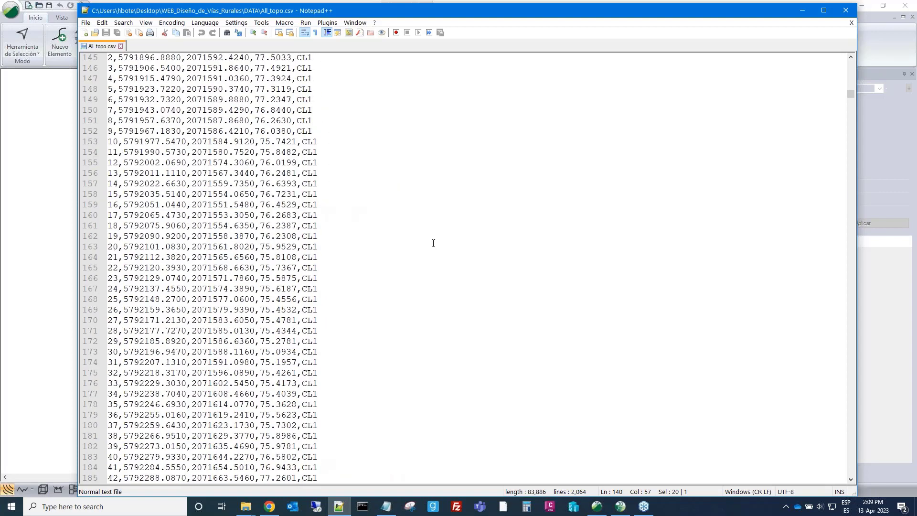
{"action": "scroll", "coordinate": [433, 243], "scroll_direction": "up", "scroll_amount": 4}
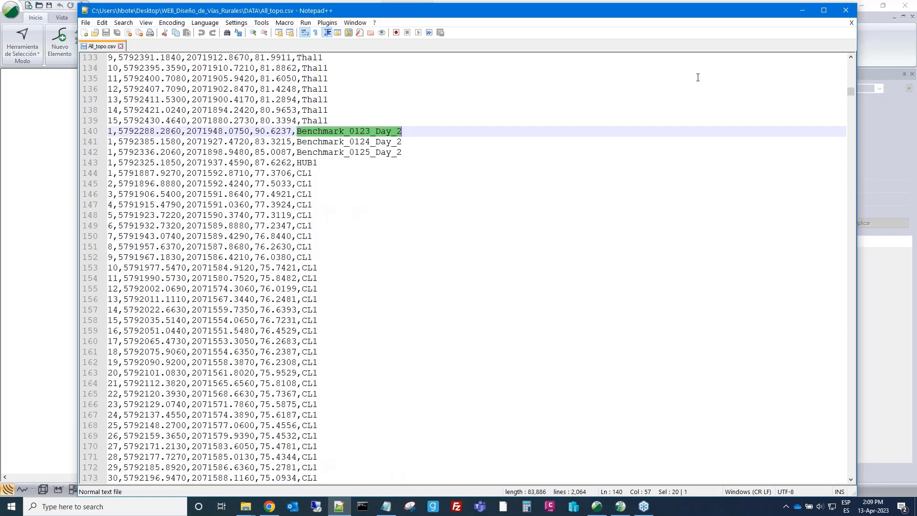
{"action": "left_click", "coordinate": [797, 10]}
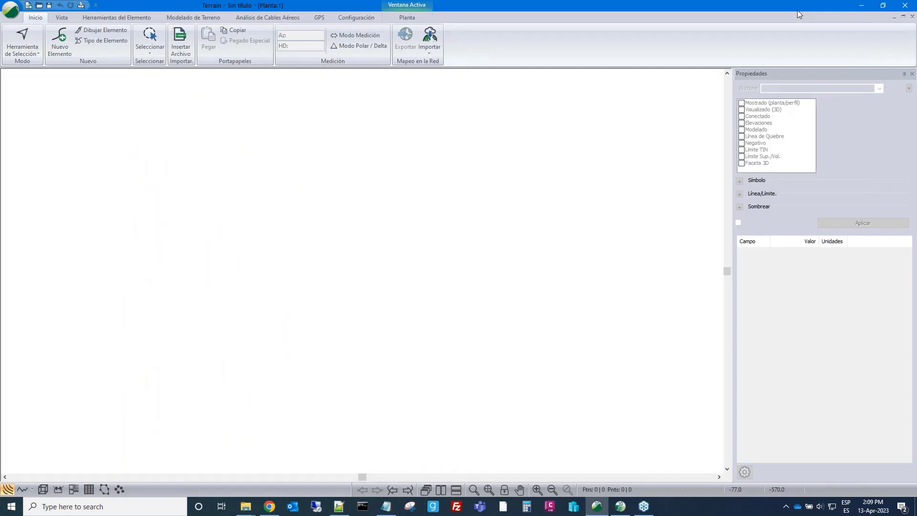
Insert the survey file All_topo.csv from the DATA folder of WEB_Diseño_de_Vías_Rurales
{"action": "left_click", "coordinate": [179, 39]}
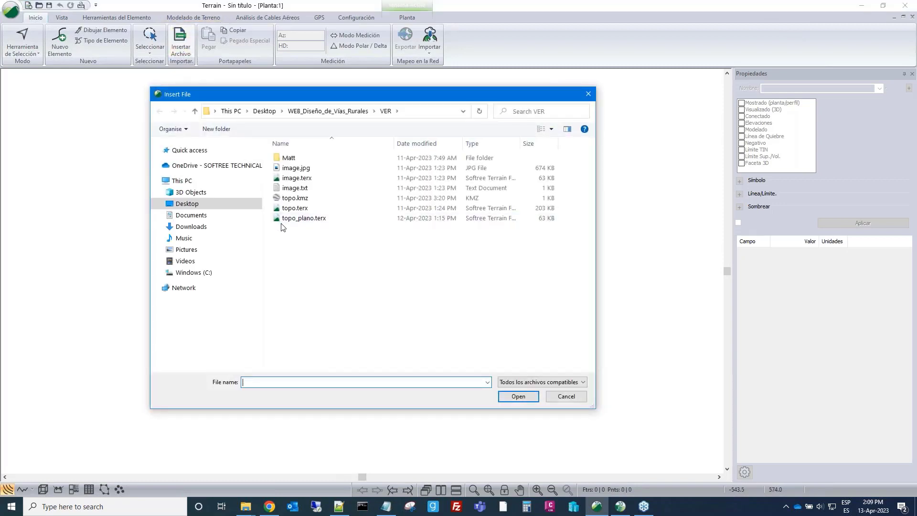
{"action": "left_click", "coordinate": [195, 111]}
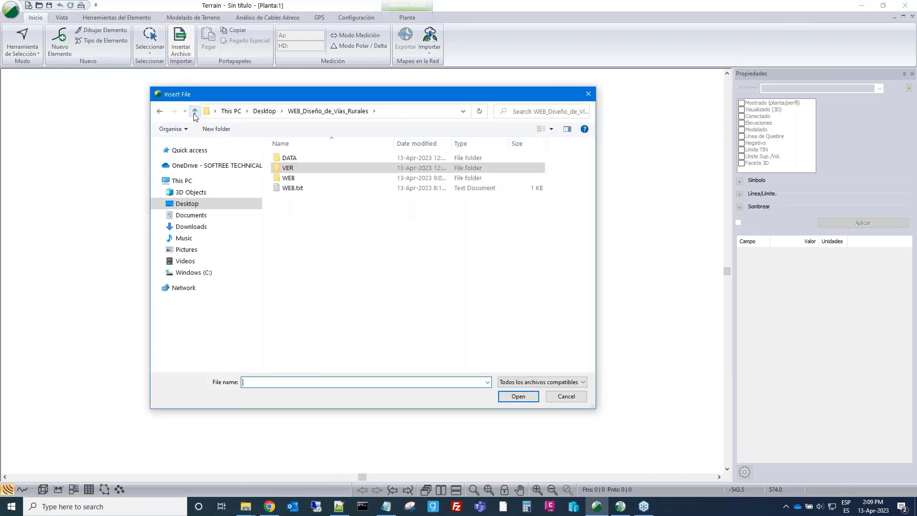
{"action": "double_click", "coordinate": [291, 158]}
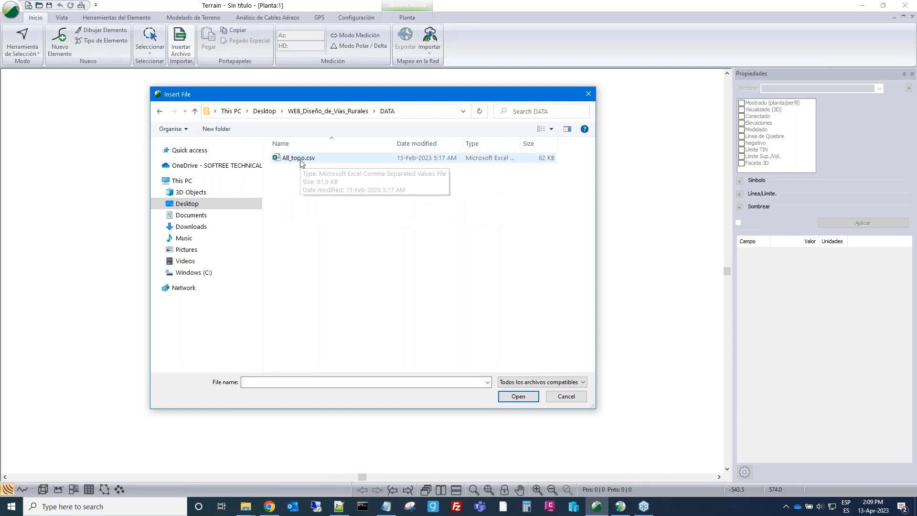
{"action": "left_click", "coordinate": [299, 158]}
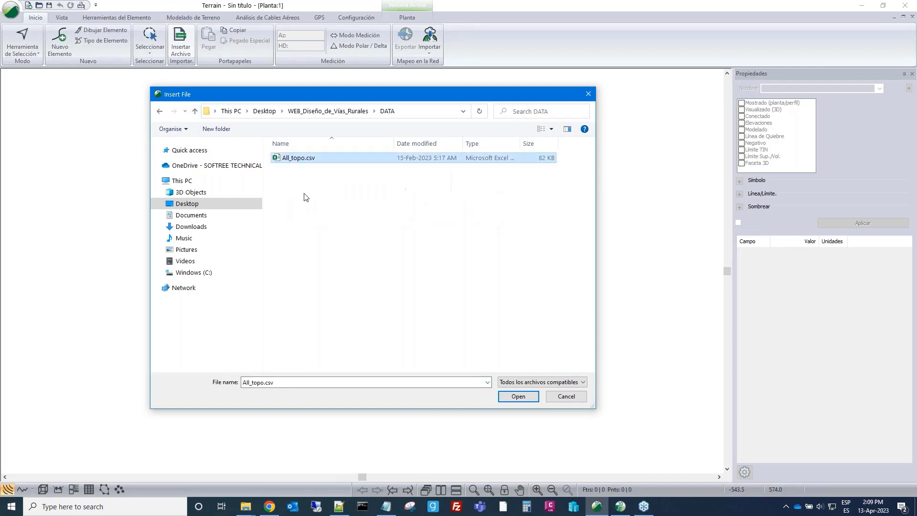
{"action": "left_click", "coordinate": [509, 397]}
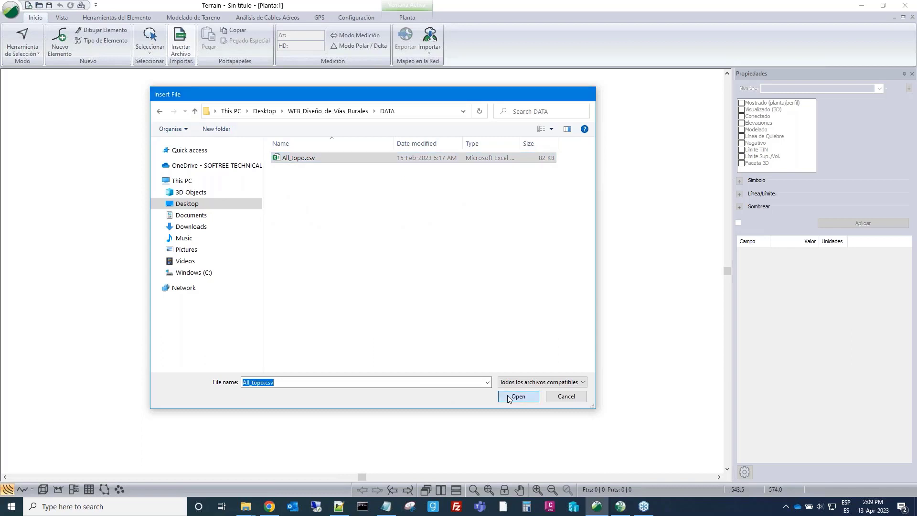
Load the import format file OL_Training_1.iop from the project's DATA folder and apply the OL_Training_1 format to All_topo.csv
{"action": "left_click", "coordinate": [409, 228]}
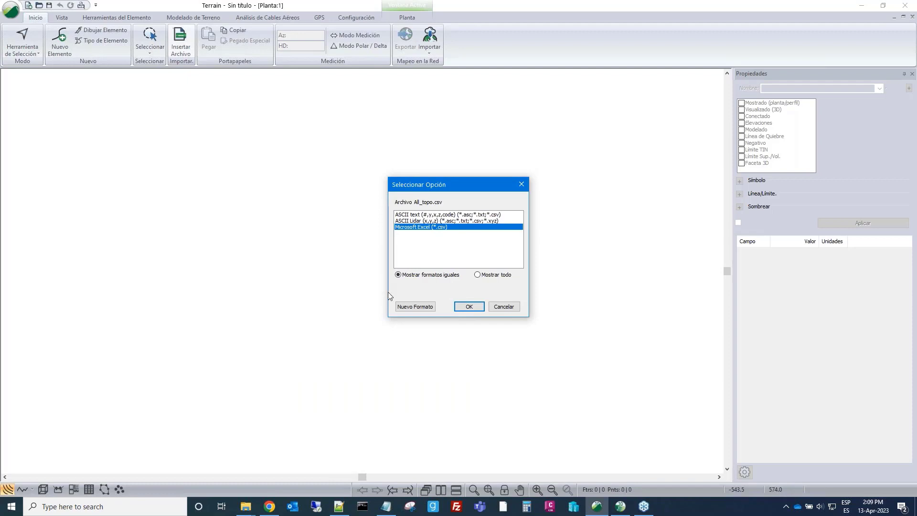
{"action": "left_click", "coordinate": [416, 308]}
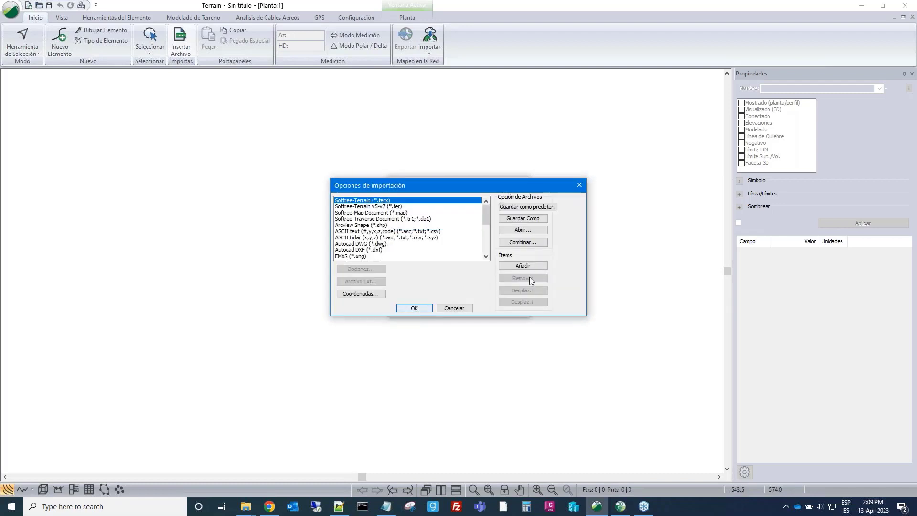
{"action": "left_click", "coordinate": [520, 232]}
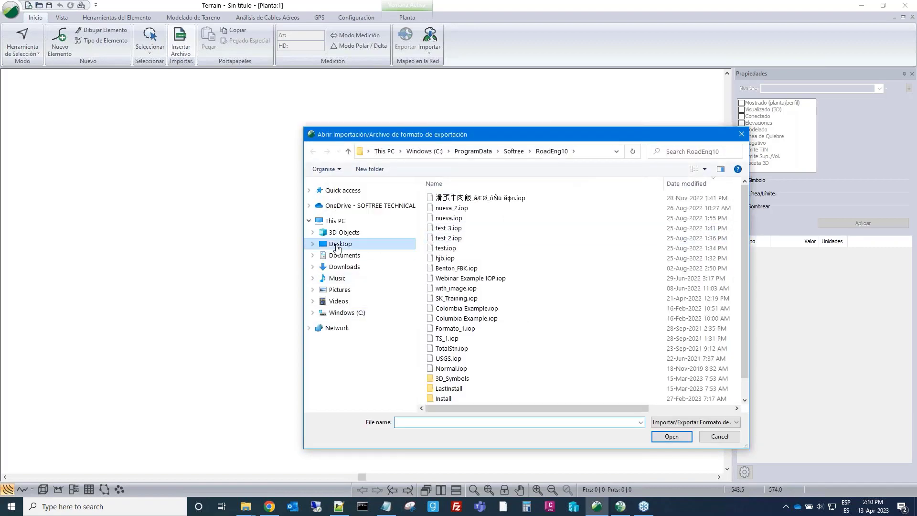
{"action": "left_click", "coordinate": [322, 236]}
{"action": "double_click", "coordinate": [445, 227]}
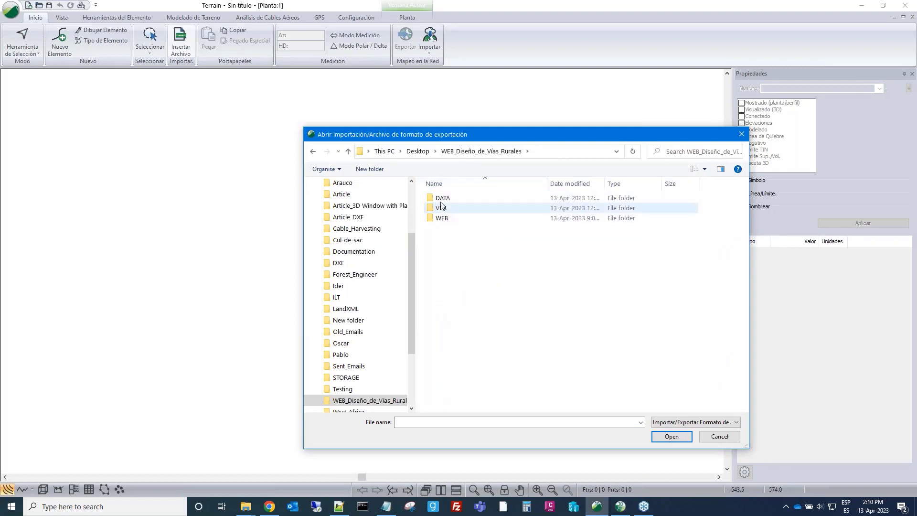
{"action": "double_click", "coordinate": [442, 198]}
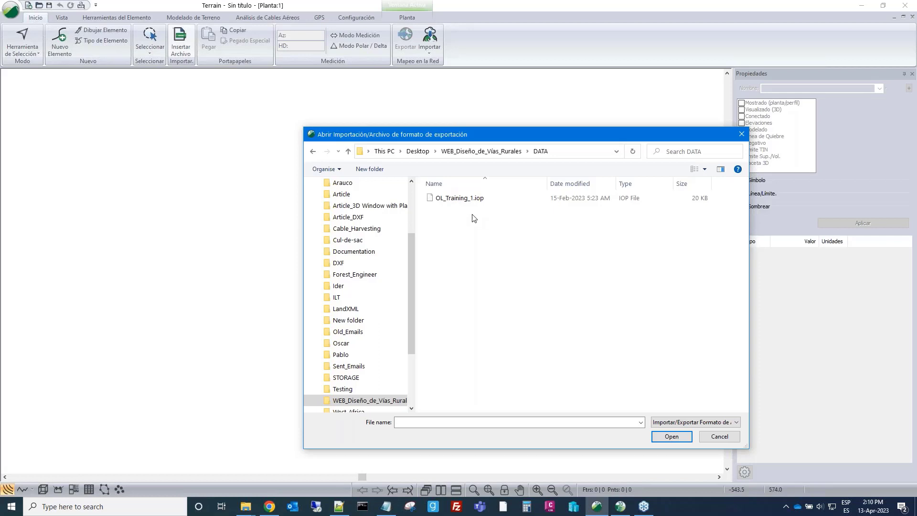
{"action": "left_click", "coordinate": [453, 198]}
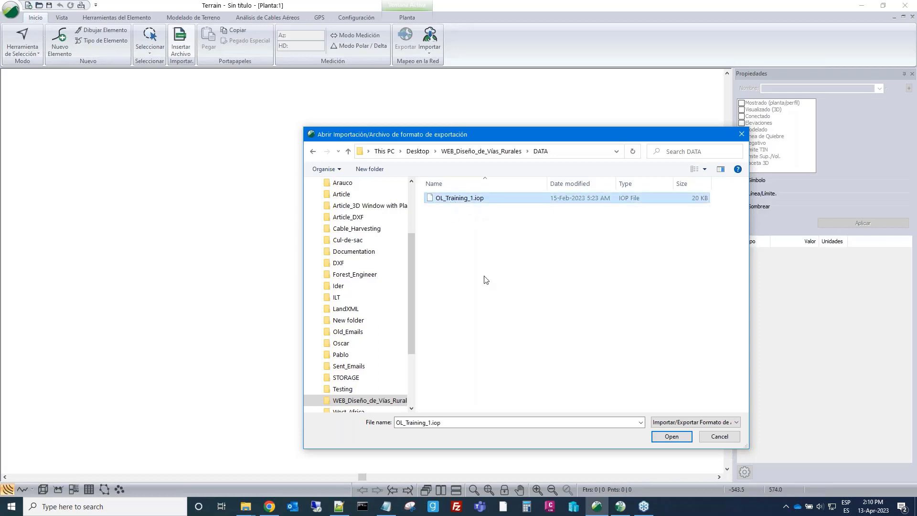
{"action": "left_click", "coordinate": [672, 437]}
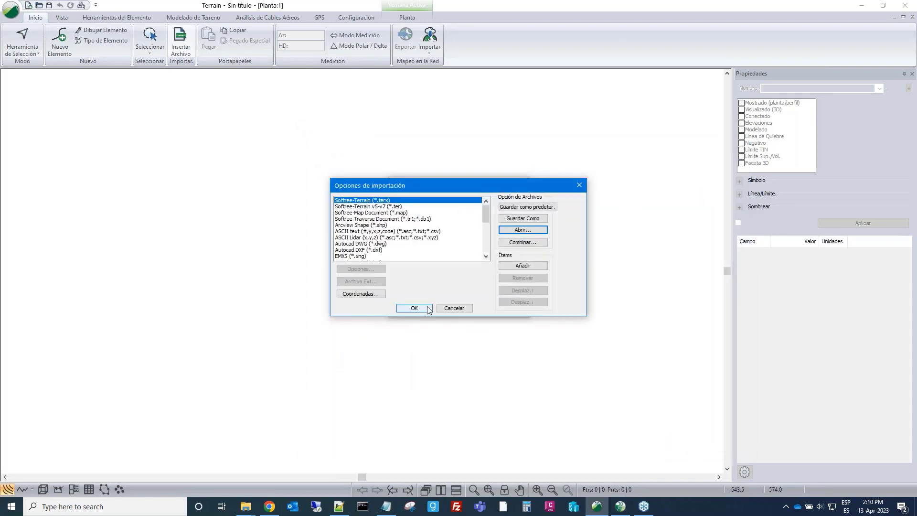
{"action": "left_click", "coordinate": [428, 308]}
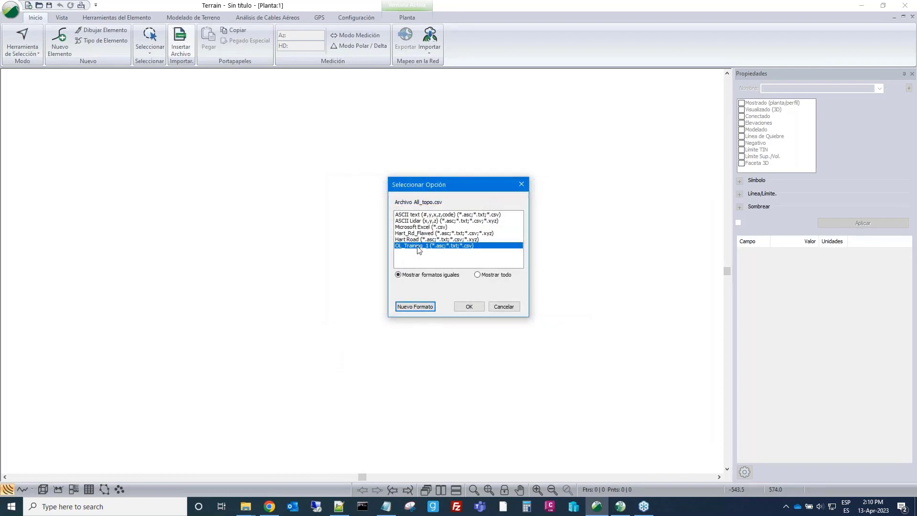
{"action": "left_click", "coordinate": [463, 308]}
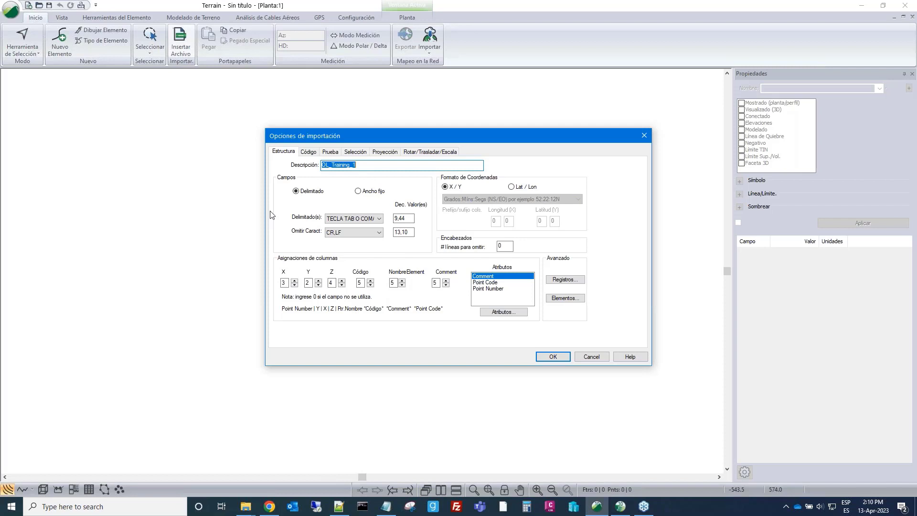
Examine the import properties defined for the point codes CL*, PW* and G
{"action": "left_click", "coordinate": [308, 152]}
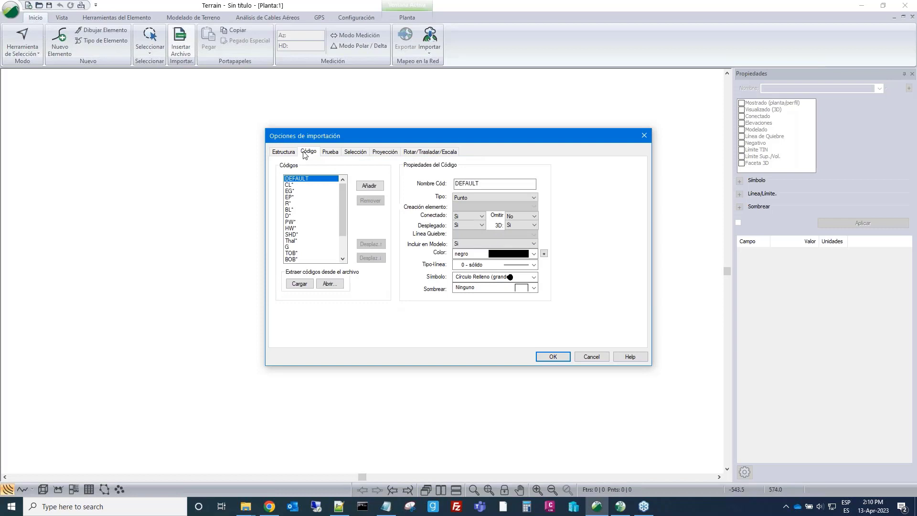
{"action": "left_click", "coordinate": [289, 186]}
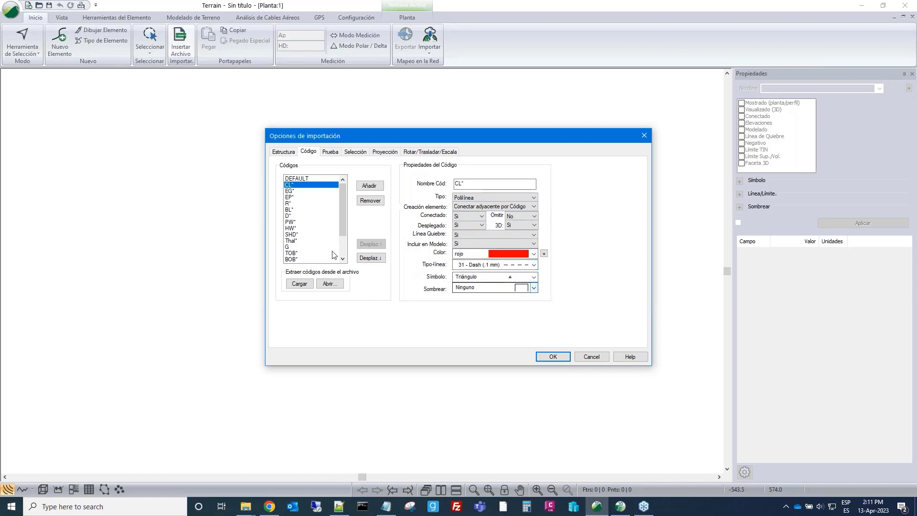
{"action": "left_click", "coordinate": [297, 222]}
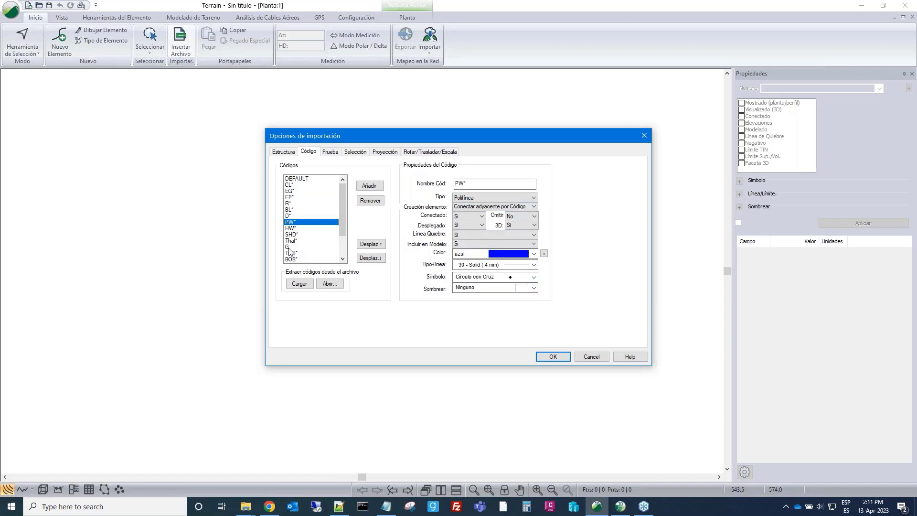
{"action": "left_click", "coordinate": [290, 247]}
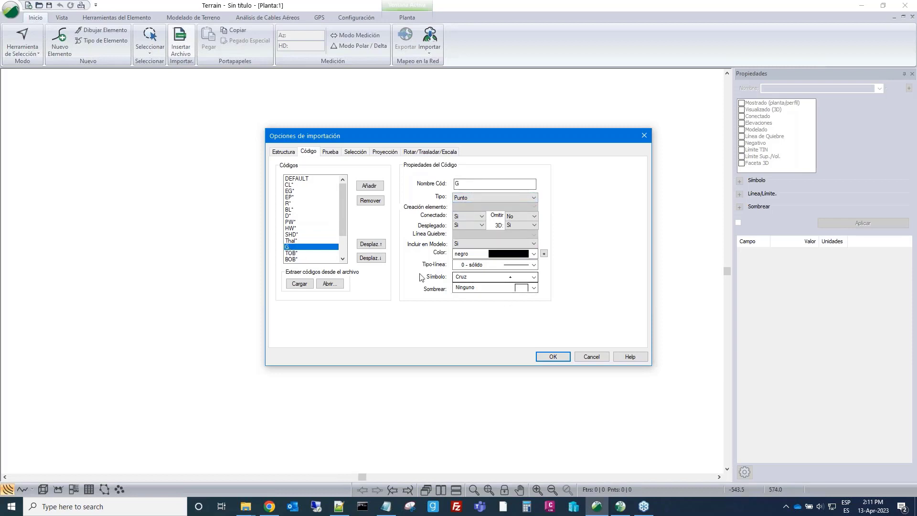
Test the import format by stepping through the records of All_topo.csv up to the seventh Thal2 point
{"action": "left_click", "coordinate": [331, 152]}
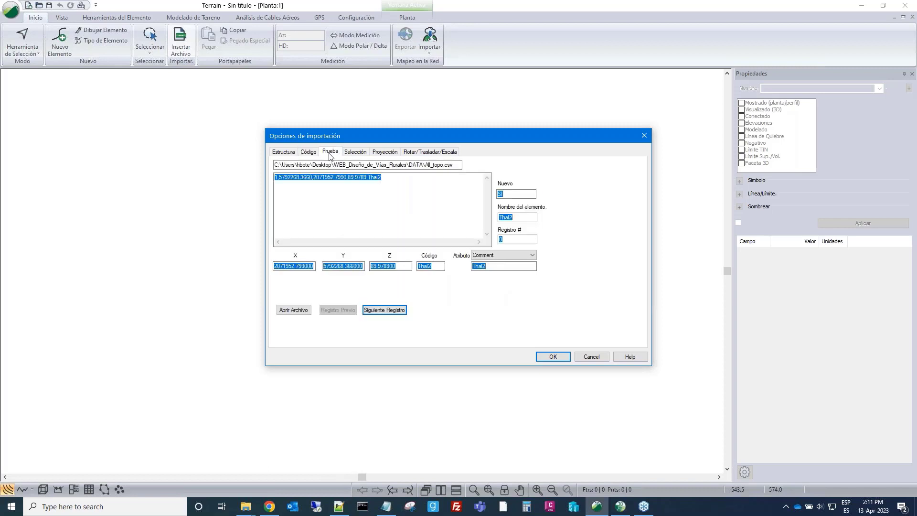
{"action": "left_click", "coordinate": [386, 310]}
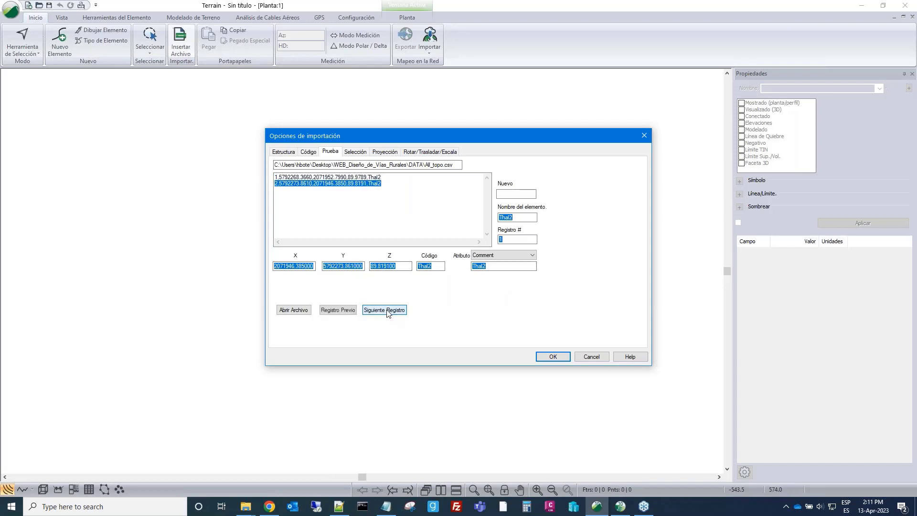
{"action": "left_click", "coordinate": [388, 310]}
{"action": "left_click", "coordinate": [388, 310]}
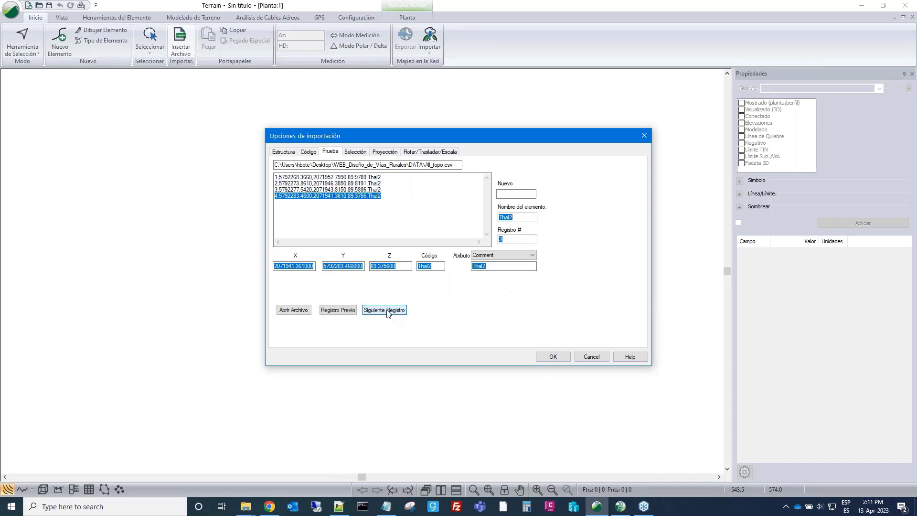
{"action": "left_click", "coordinate": [388, 310]}
{"action": "left_click", "coordinate": [388, 310]}
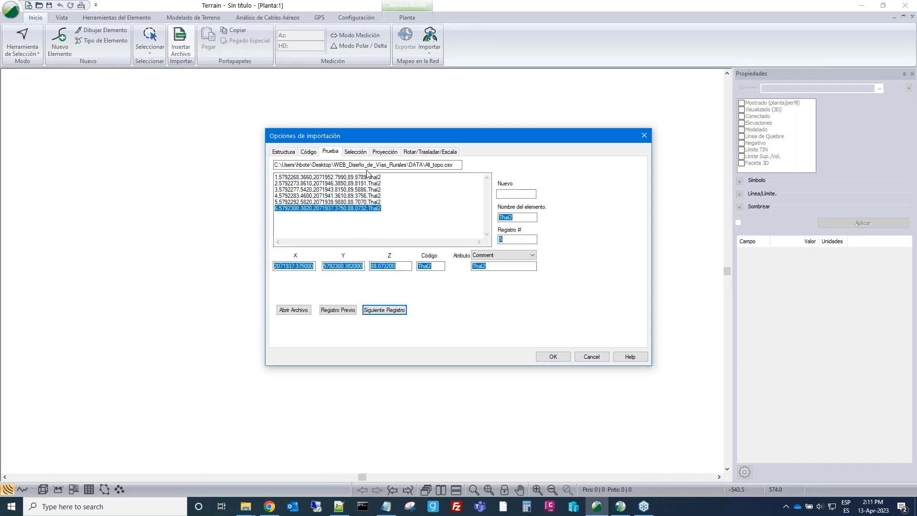
{"action": "left_click", "coordinate": [385, 311]}
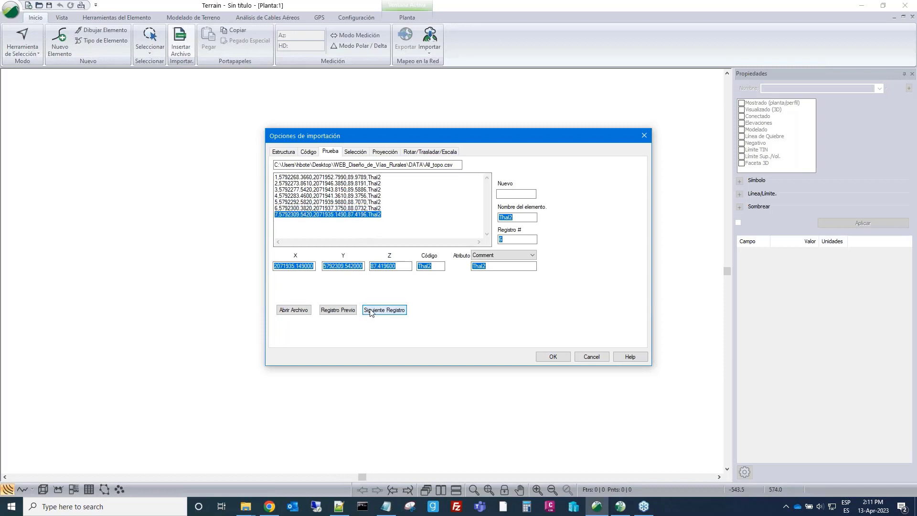
Advance the import format test to the eighth record of All_topo.csv
{"action": "left_click", "coordinate": [385, 311]}
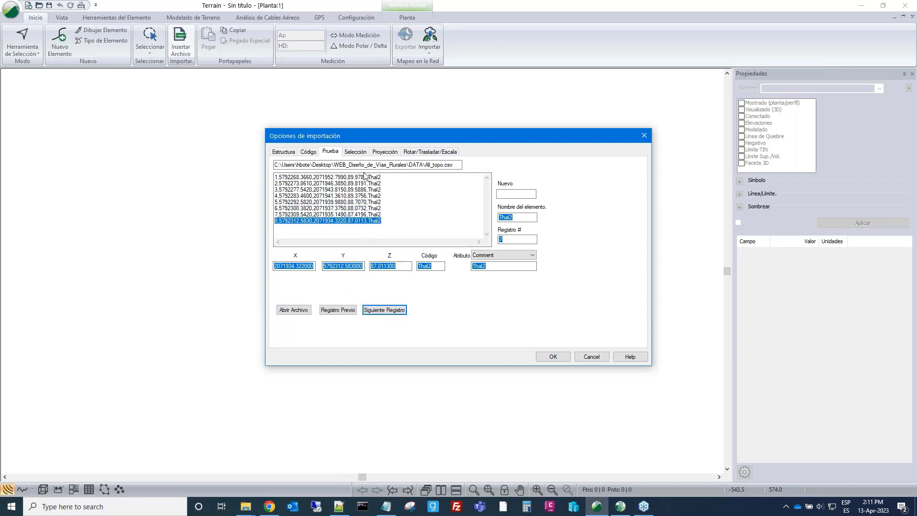
Define the current (destination) projection from EPSG code 2193 and import All_topo.csv, leaving the file's own projection undefined
{"action": "left_click", "coordinate": [392, 155]}
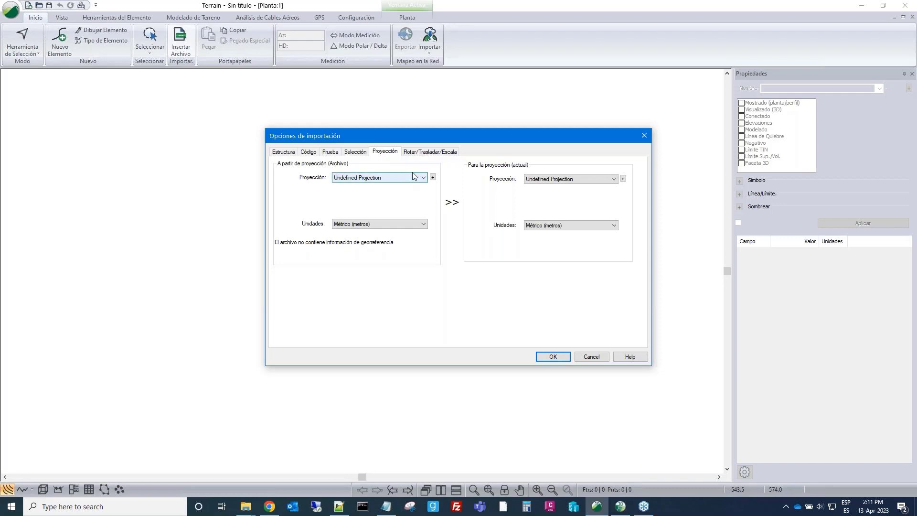
{"action": "left_click", "coordinate": [614, 181]}
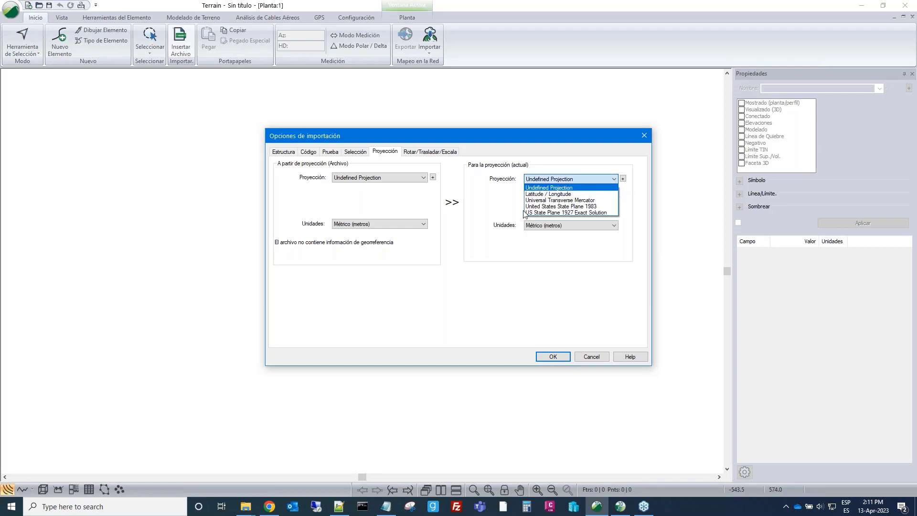
{"action": "left_click", "coordinate": [623, 179]}
{"action": "left_click", "coordinate": [623, 179]}
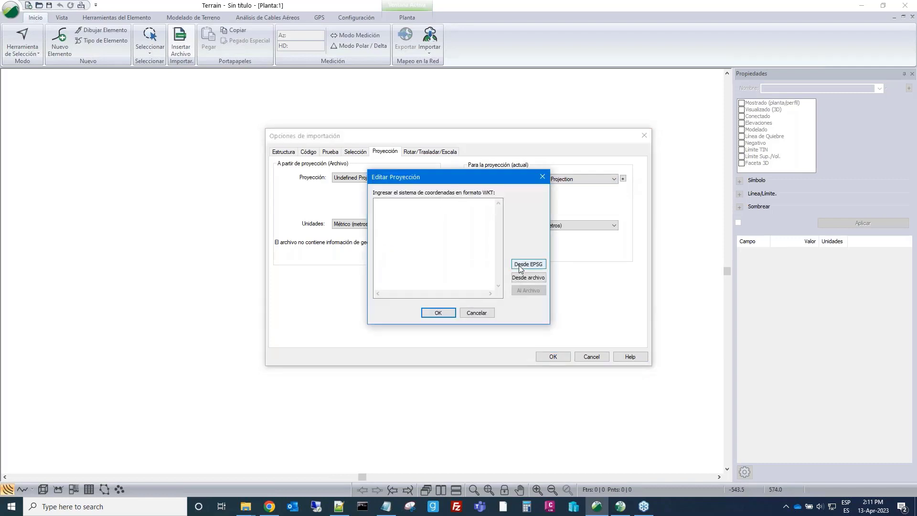
{"action": "left_click", "coordinate": [520, 268]}
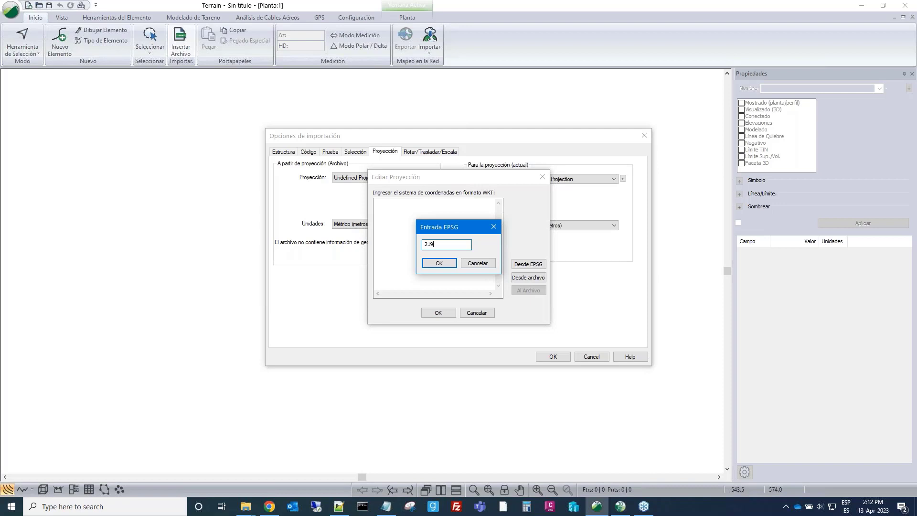
{"action": "left_click", "coordinate": [442, 263]}
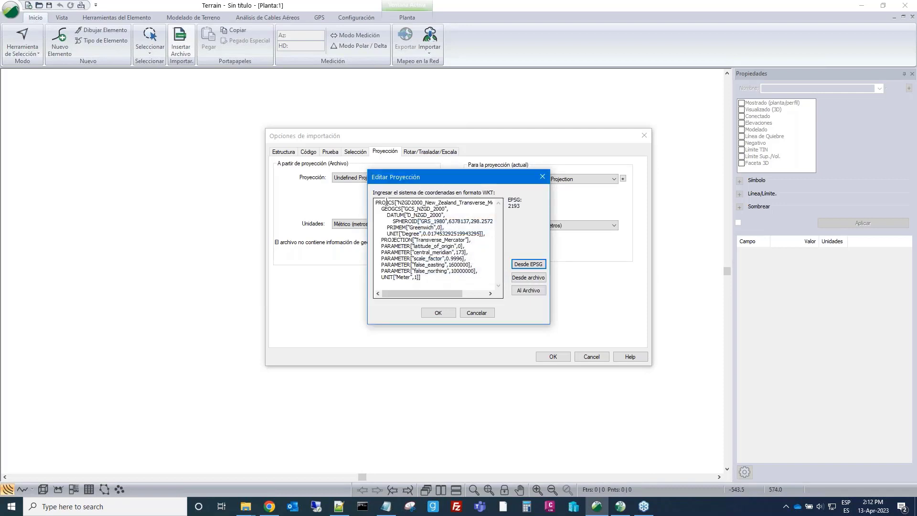
{"action": "left_click", "coordinate": [439, 313]}
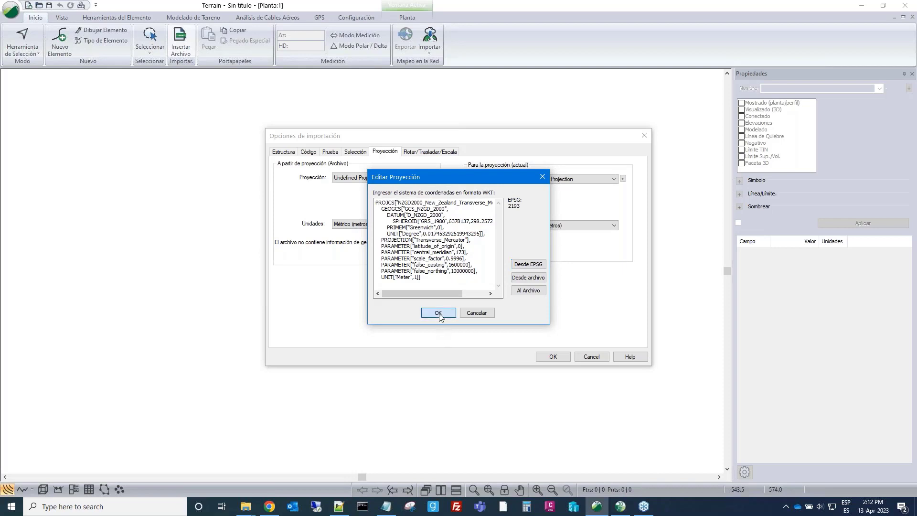
{"action": "left_click", "coordinate": [552, 357]}
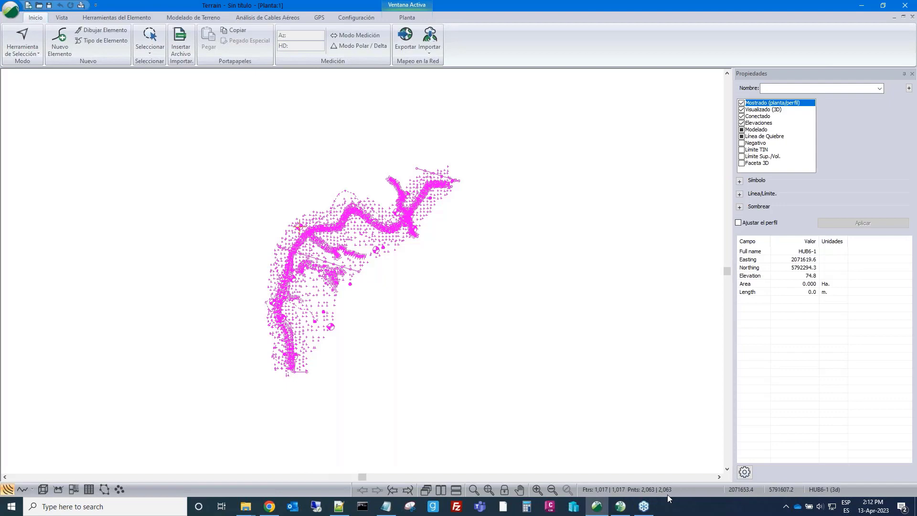
Inspect the imported survey around the stream crossing and check the properties of the road centreline CL1
{"action": "scroll", "coordinate": [388, 267], "scroll_direction": "up", "scroll_amount": 1}
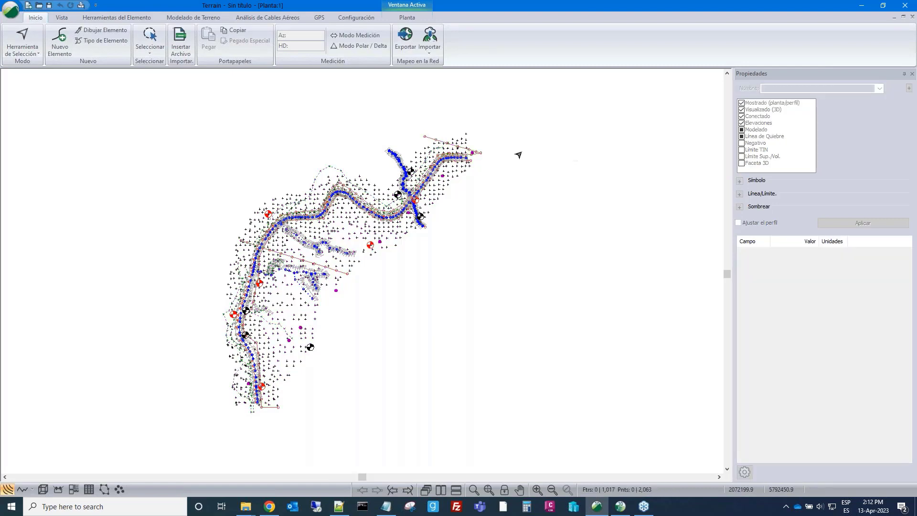
{"action": "scroll", "coordinate": [374, 210], "scroll_direction": "up", "scroll_amount": 4}
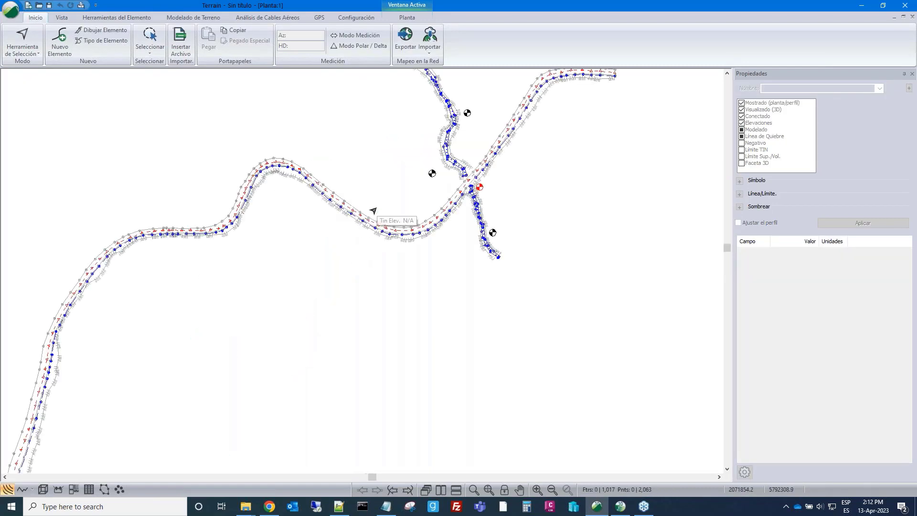
{"action": "scroll", "coordinate": [373, 211], "scroll_direction": "down", "scroll_amount": 2}
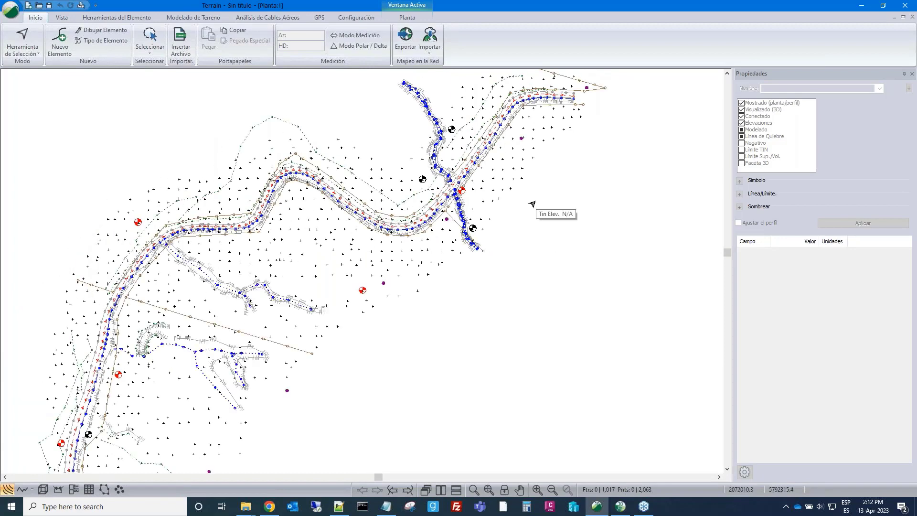
{"action": "scroll", "coordinate": [533, 204], "scroll_direction": "down", "scroll_amount": 1}
{"action": "mouse_move", "coordinate": [533, 204]}
{"action": "middle_mouse_down"}
{"action": "mouse_move", "coordinate": [567, 158]}
{"action": "mouse_move", "coordinate": [514, 162]}
{"action": "mouse_move", "coordinate": [545, 363]}
{"action": "middle_mouse_up"}
{"action": "scroll", "coordinate": [494, 210], "scroll_direction": "up", "scroll_amount": 1}
{"action": "scroll", "coordinate": [496, 207], "scroll_direction": "up", "scroll_amount": 4}
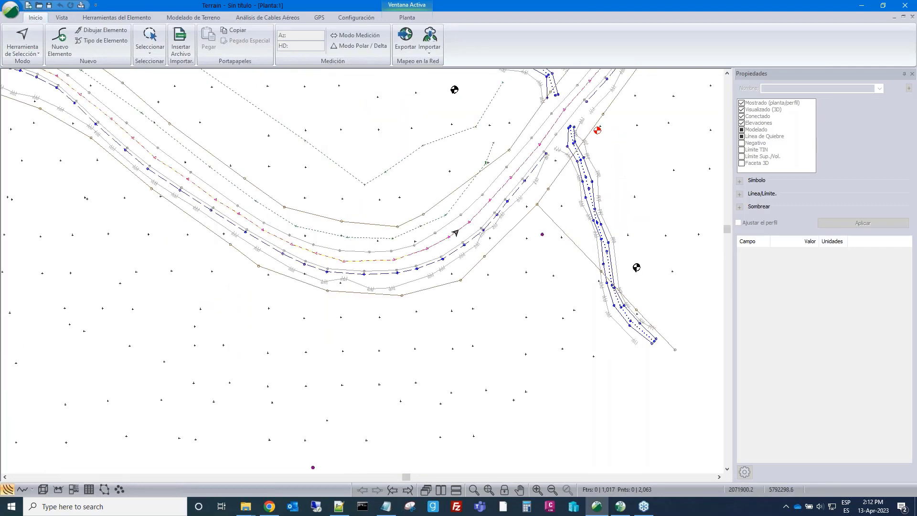
{"action": "left_click", "coordinate": [469, 221]}
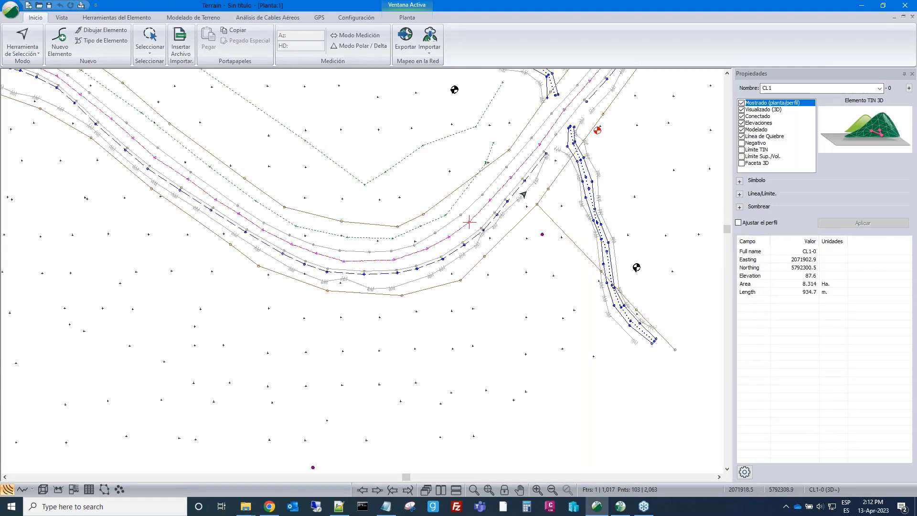
Check the properties of the road edge lines R1 and R2 and the neighbouring line FNC5
{"action": "scroll", "coordinate": [524, 194], "scroll_direction": "down", "scroll_amount": 1}
{"action": "middle_click_drag", "start_coordinate": [523, 195], "coordinate": [572, 206]}
{"action": "scroll", "coordinate": [572, 206], "scroll_direction": "down", "scroll_amount": 2}
{"action": "scroll", "coordinate": [564, 208], "scroll_direction": "up", "scroll_amount": 4}
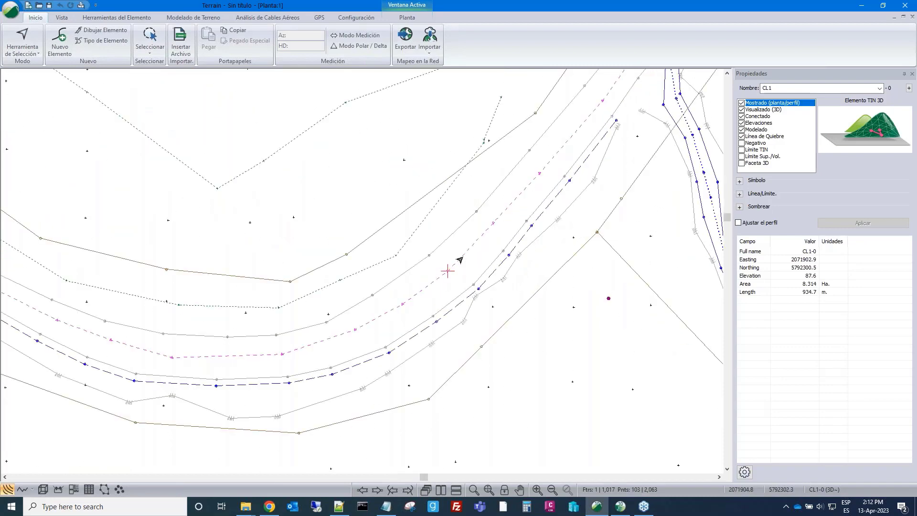
{"action": "left_click", "coordinate": [493, 262]}
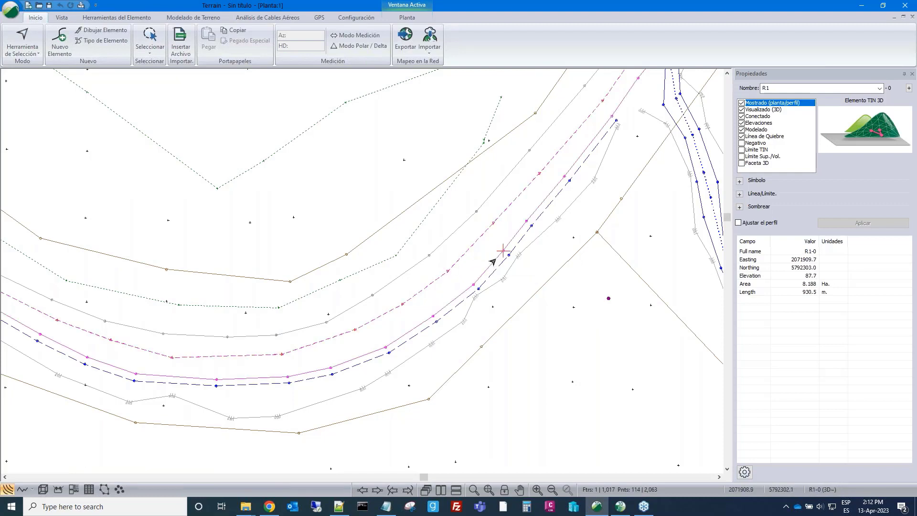
{"action": "left_click", "coordinate": [460, 226]}
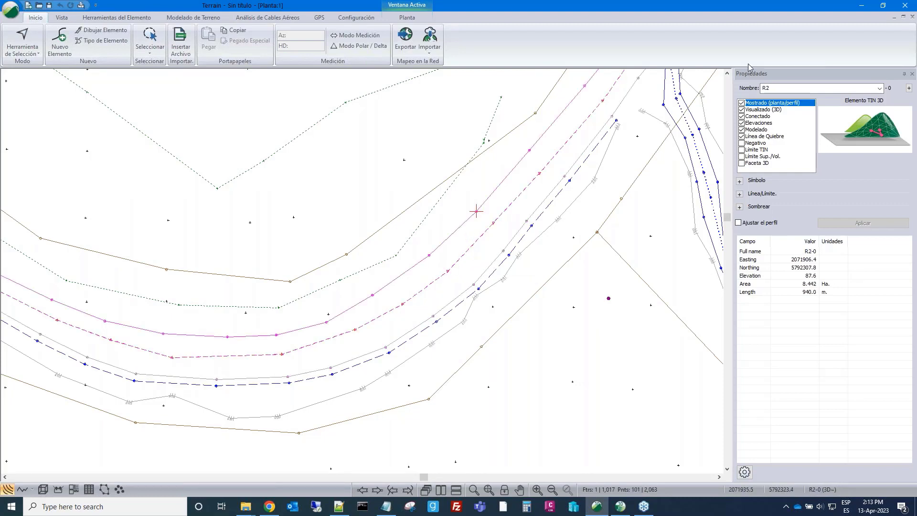
{"action": "scroll", "coordinate": [526, 191], "scroll_direction": "down", "scroll_amount": 3}
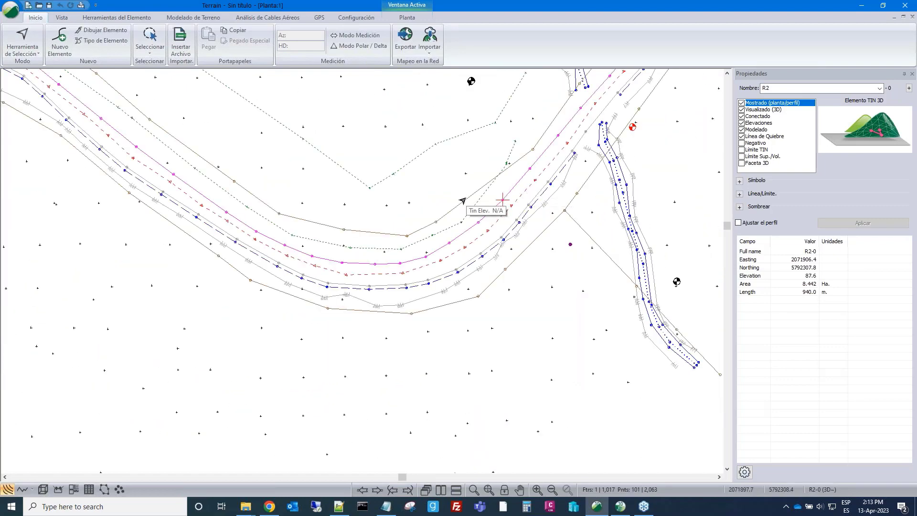
{"action": "left_click", "coordinate": [463, 202]}
Check the properties of lines HW3 and HW4 along the channel north of the road
{"action": "scroll", "coordinate": [462, 202], "scroll_direction": "down", "scroll_amount": 3}
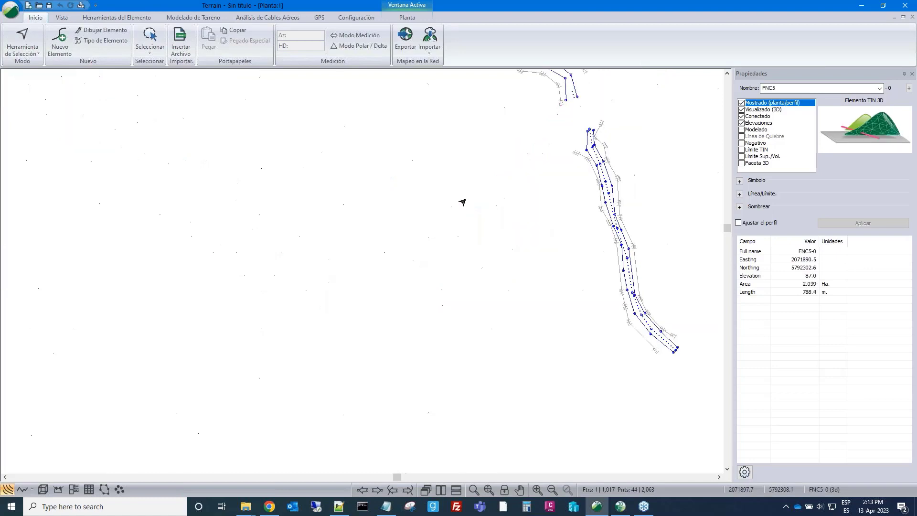
{"action": "middle_click_drag", "start_coordinate": [621, 163], "coordinate": [612, 281]}
{"action": "scroll", "coordinate": [494, 153], "scroll_direction": "up", "scroll_amount": 5}
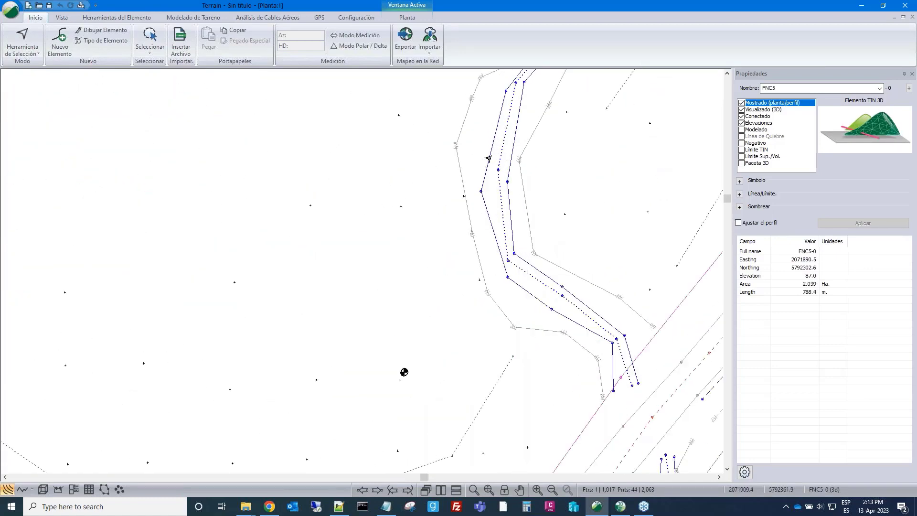
{"action": "left_click", "coordinate": [493, 141]}
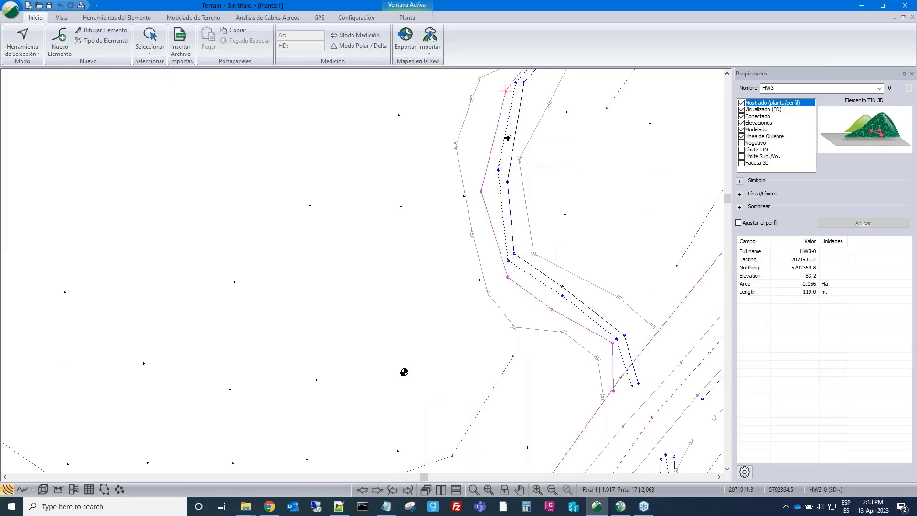
{"action": "left_click", "coordinate": [512, 140]}
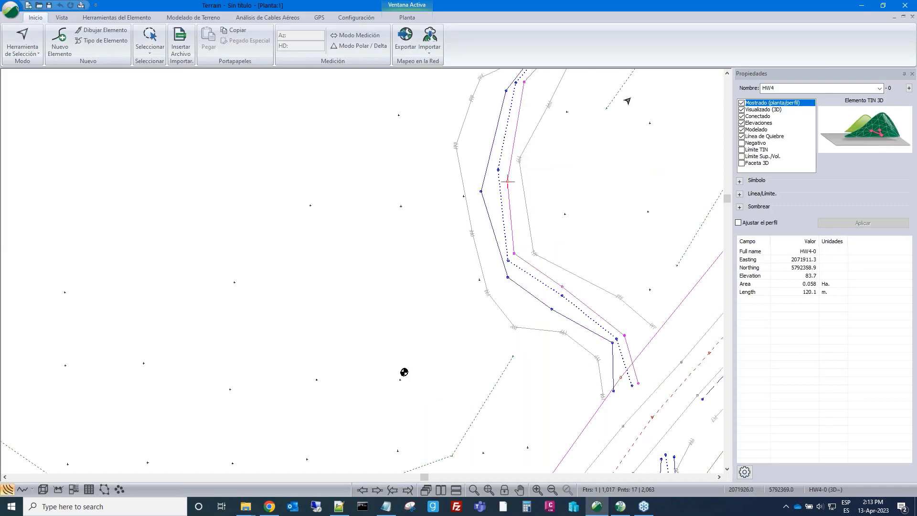
Examine the channel upstream of the road and the full extent of the imported survey in plan
{"action": "scroll", "coordinate": [627, 101], "scroll_direction": "down", "scroll_amount": 2}
{"action": "middle_click_drag", "start_coordinate": [628, 102], "coordinate": [597, 198]}
{"action": "scroll", "coordinate": [499, 233], "scroll_direction": "up", "scroll_amount": 2}
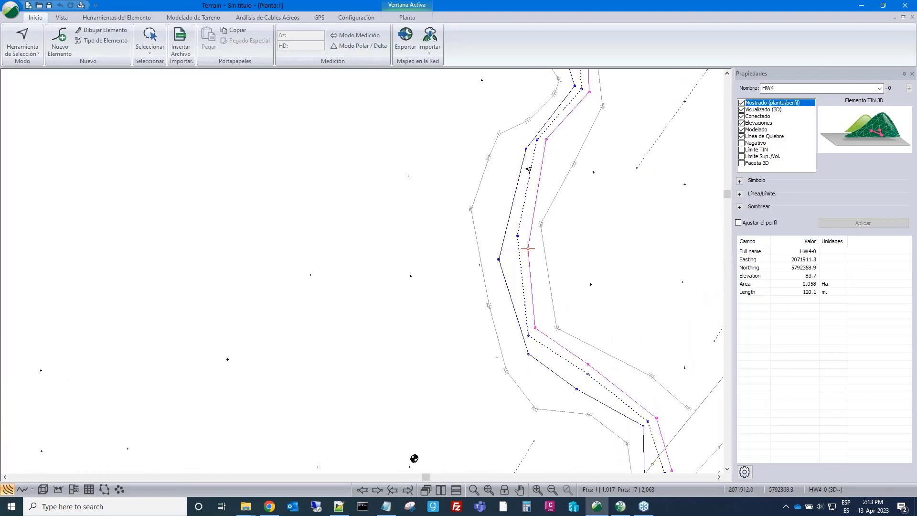
{"action": "scroll", "coordinate": [603, 129], "scroll_direction": "down", "scroll_amount": 3}
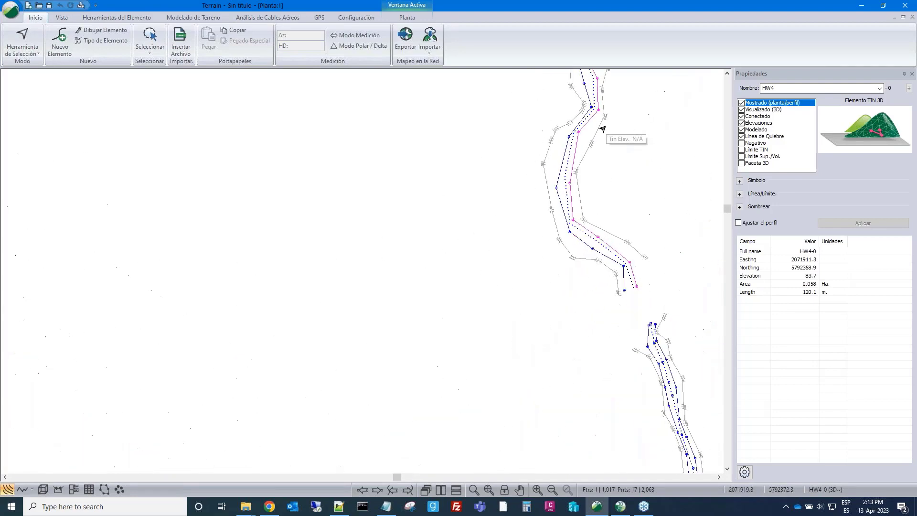
{"action": "scroll", "coordinate": [602, 129], "scroll_direction": "down", "scroll_amount": 2}
{"action": "scroll", "coordinate": [583, 163], "scroll_direction": "up", "scroll_amount": 2}
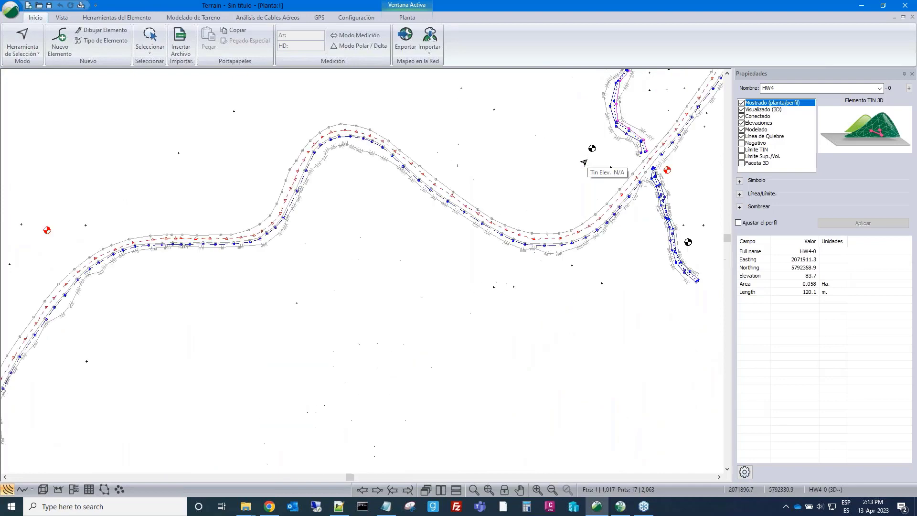
{"action": "scroll", "coordinate": [584, 162], "scroll_direction": "up", "scroll_amount": 1}
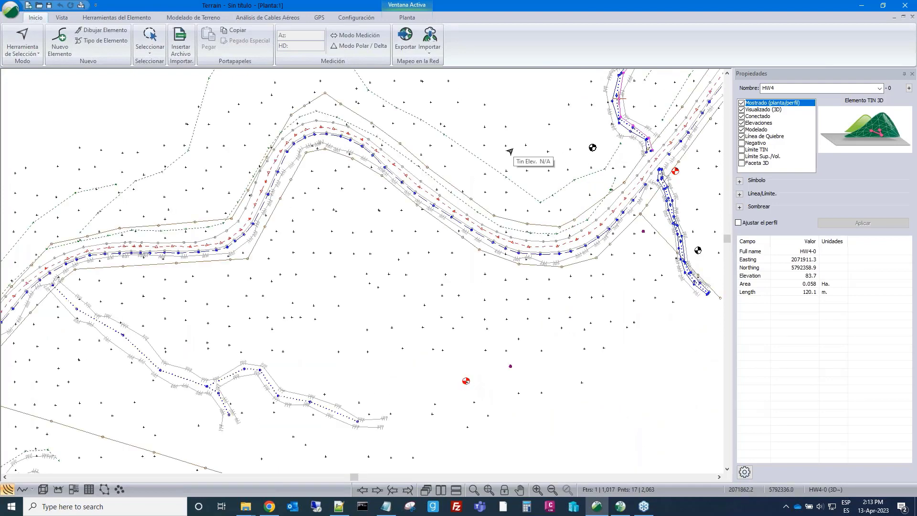
{"action": "scroll", "coordinate": [510, 151], "scroll_direction": "down", "scroll_amount": 3}
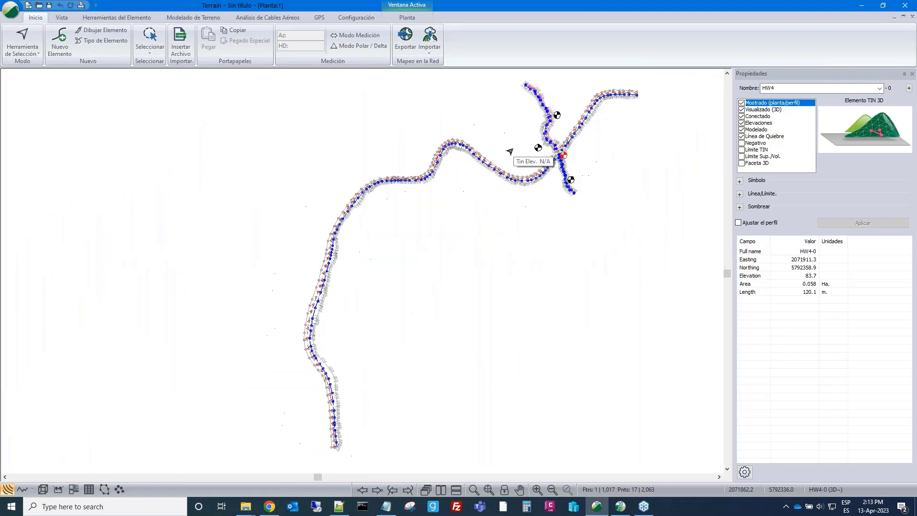
{"action": "scroll", "coordinate": [511, 151], "scroll_direction": "down", "scroll_amount": 1}
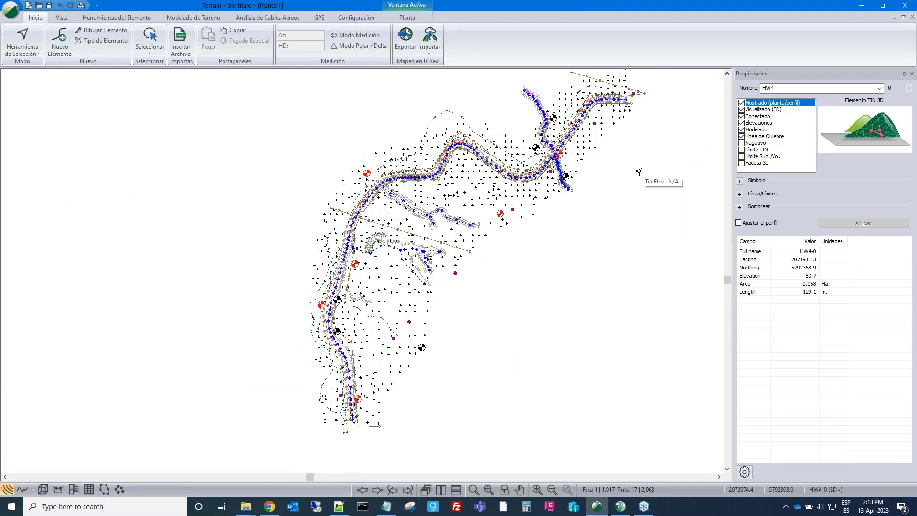
{"action": "middle_click_drag", "start_coordinate": [674, 200], "coordinate": [632, 215]}
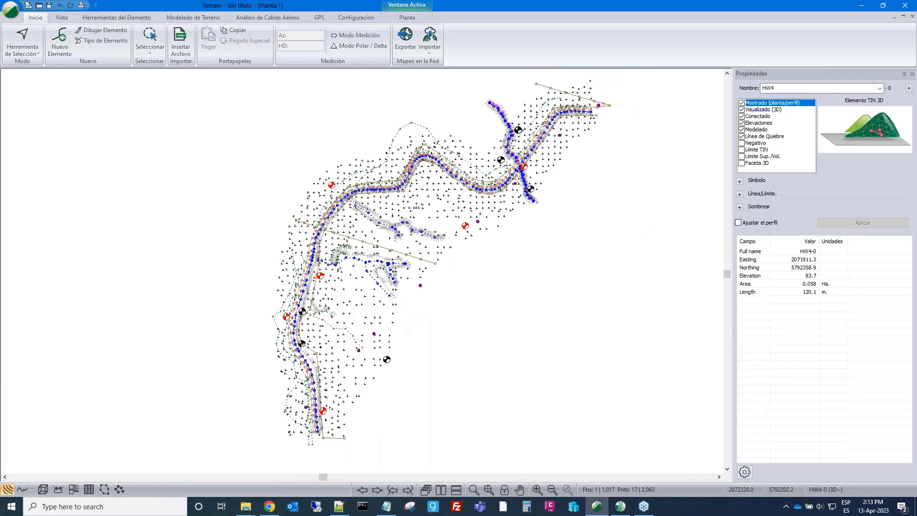
Generate the TIN and the major and minor contours with major contour labels off and the maximum triangle side length adjusted
{"action": "left_click", "coordinate": [190, 18]}
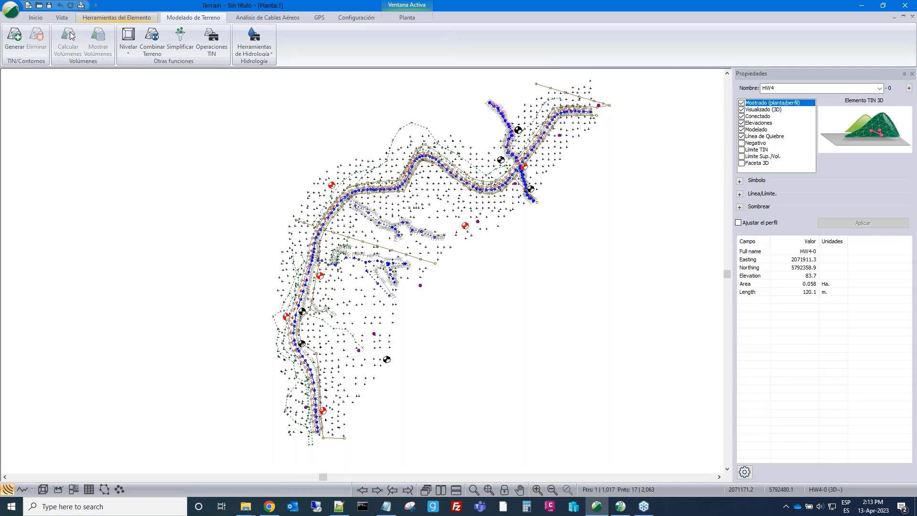
{"action": "left_click", "coordinate": [16, 39]}
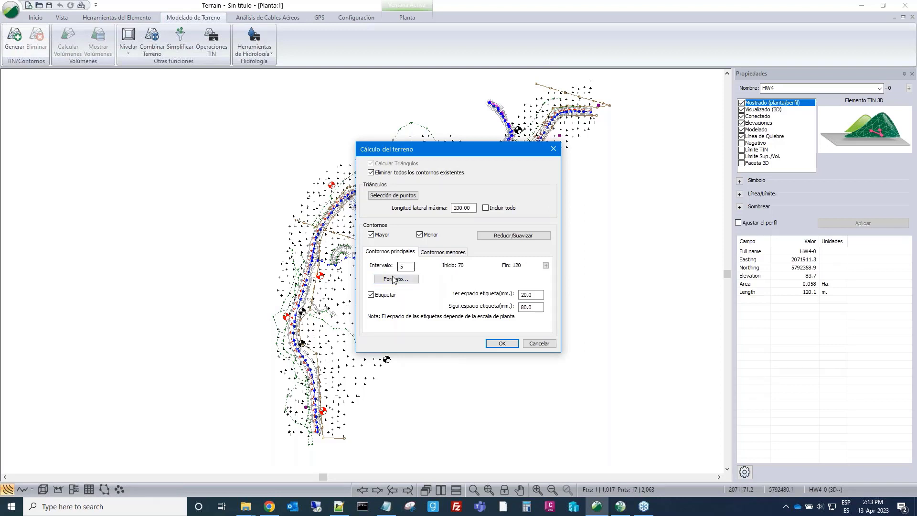
{"action": "left_click", "coordinate": [371, 295]}
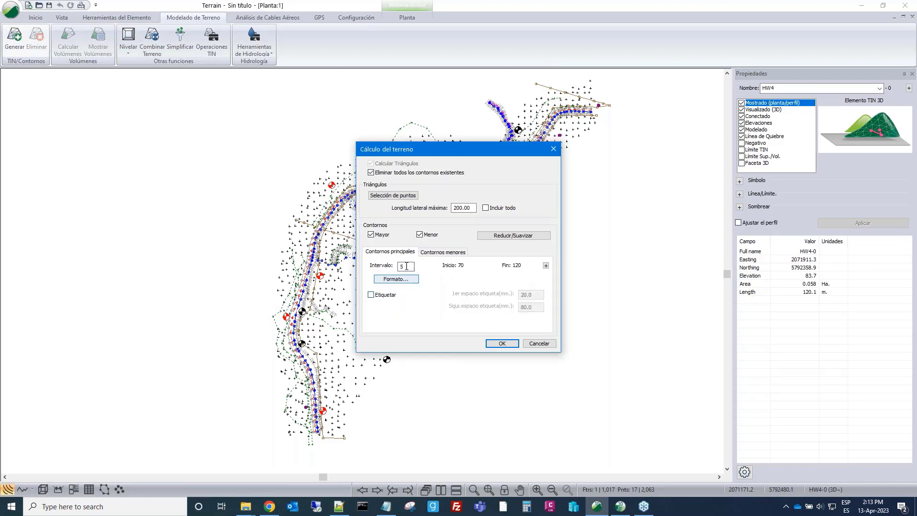
{"action": "left_click", "coordinate": [440, 253]}
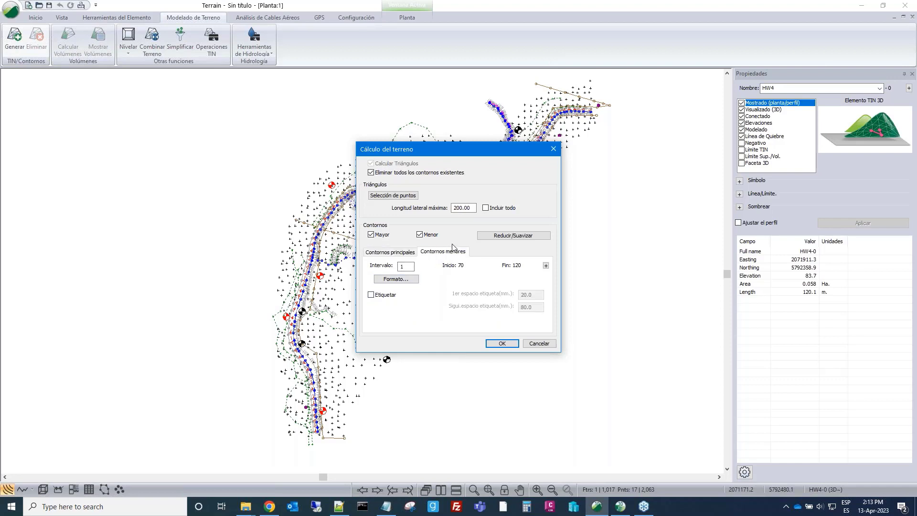
{"action": "left_click", "coordinate": [454, 208]}
{"action": "type", "text": "1"}
{"action": "left_click", "coordinate": [502, 343]}
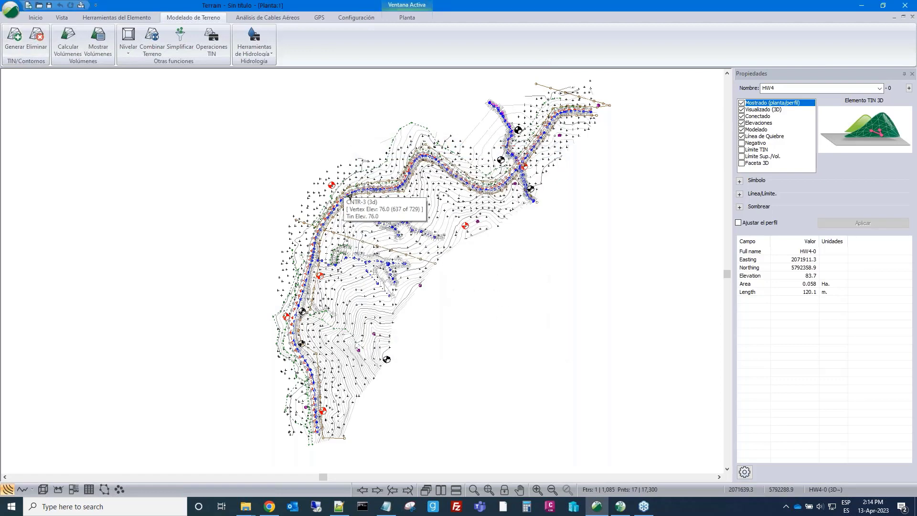
{"action": "scroll", "coordinate": [424, 233], "scroll_direction": "up", "scroll_amount": 1}
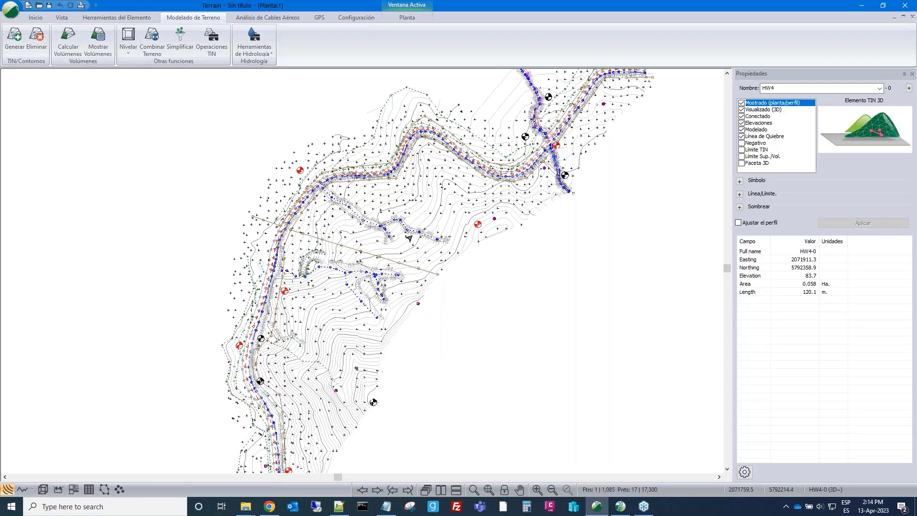
{"action": "scroll", "coordinate": [409, 238], "scroll_direction": "down", "scroll_amount": 1}
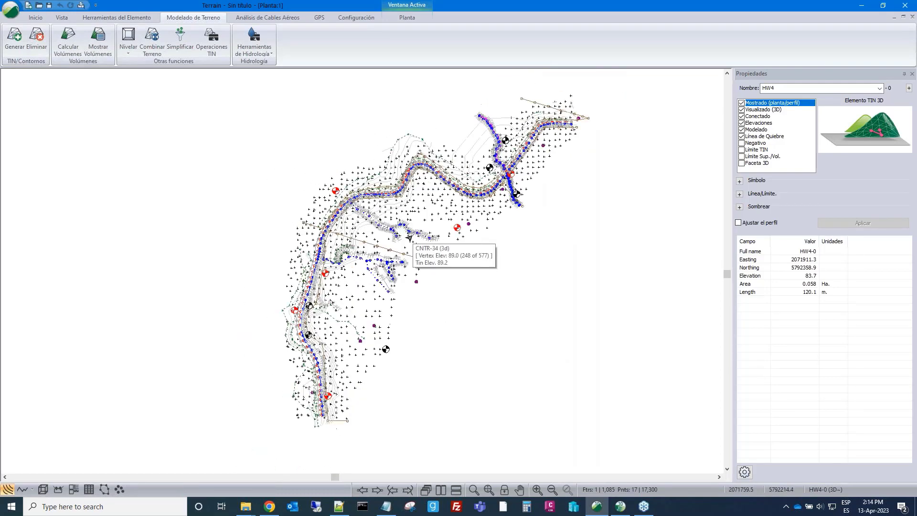
Examine the generated TIN and its contours in the 3D view, especially the road corridor, steep banks and stream channels
{"action": "left_click", "coordinate": [43, 489]}
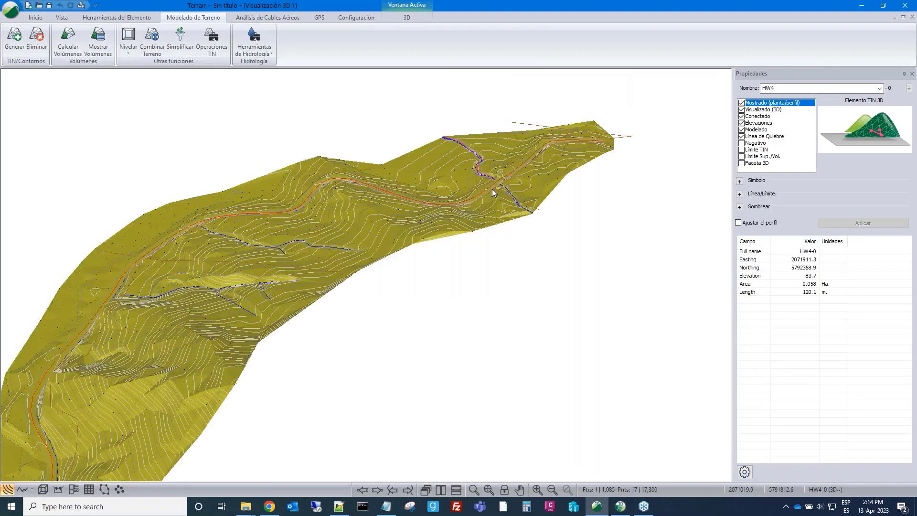
{"action": "left_click_drag", "start_coordinate": [242, 258], "coordinate": [300, 312]}
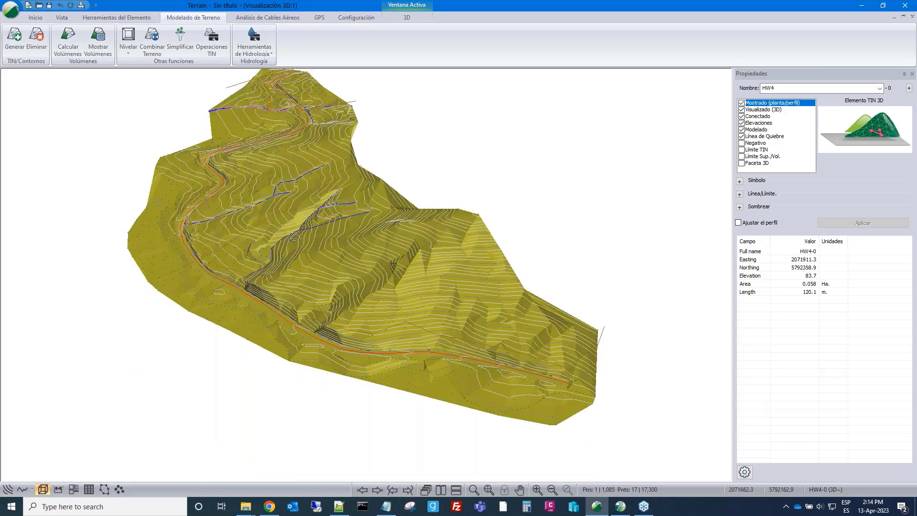
{"action": "scroll", "coordinate": [300, 312], "scroll_direction": "up", "scroll_amount": 3}
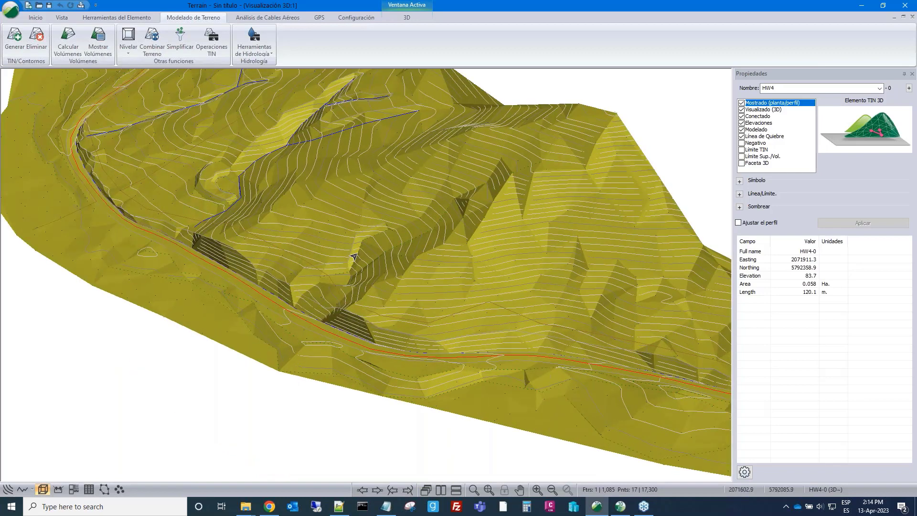
{"action": "scroll", "coordinate": [319, 276], "scroll_direction": "up", "scroll_amount": 3}
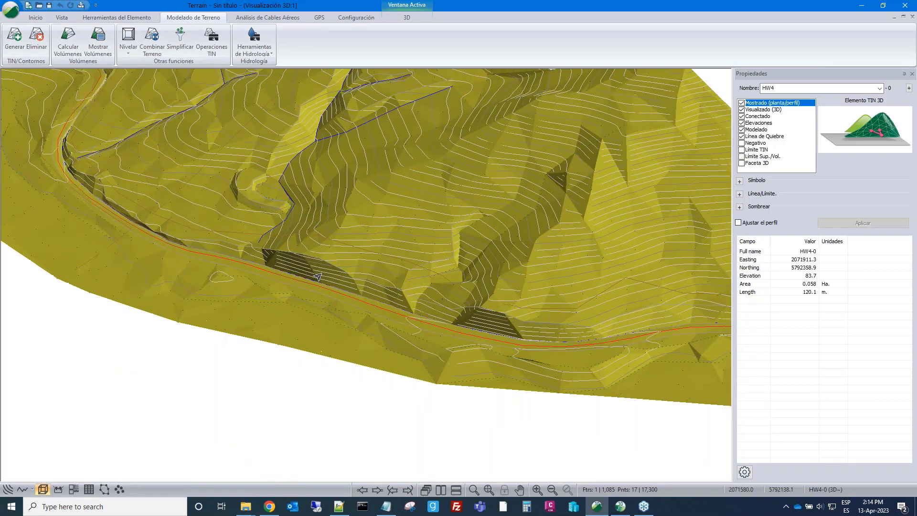
{"action": "scroll", "coordinate": [359, 210], "scroll_direction": "down", "scroll_amount": 2}
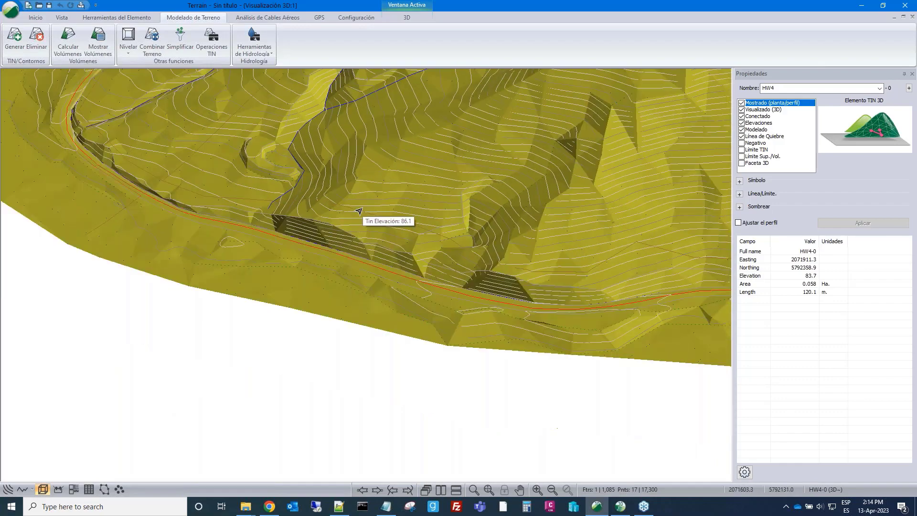
{"action": "scroll", "coordinate": [359, 211], "scroll_direction": "up", "scroll_amount": 3}
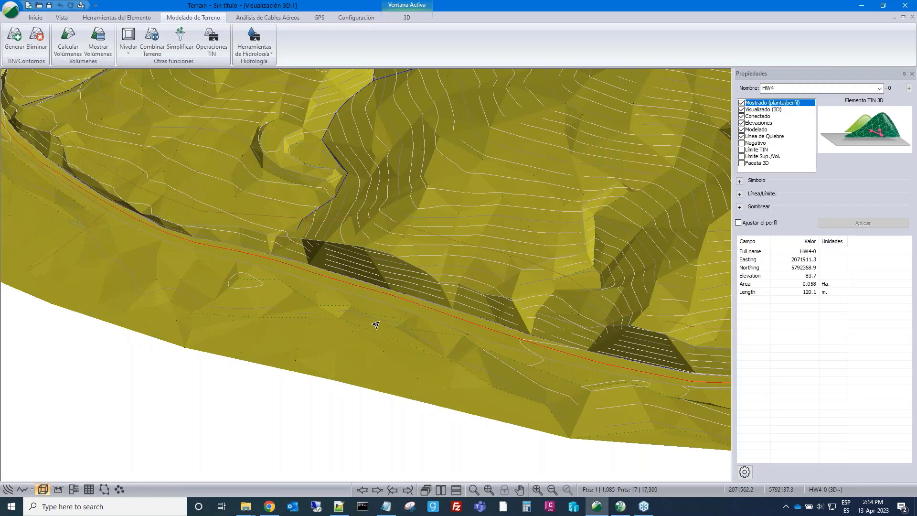
{"action": "scroll", "coordinate": [376, 325], "scroll_direction": "up", "scroll_amount": 1}
{"action": "scroll", "coordinate": [376, 325], "scroll_direction": "down", "scroll_amount": 3}
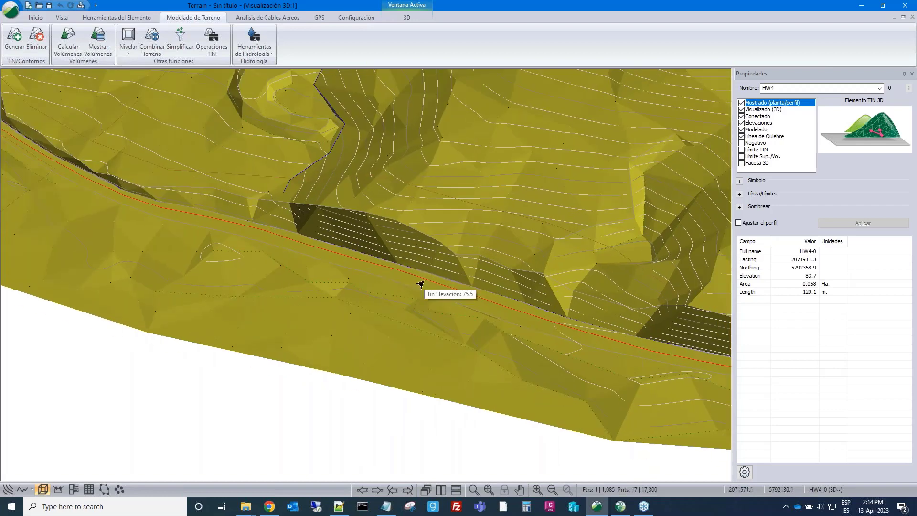
{"action": "middle_click_drag", "start_coordinate": [354, 160], "coordinate": [355, 295]}
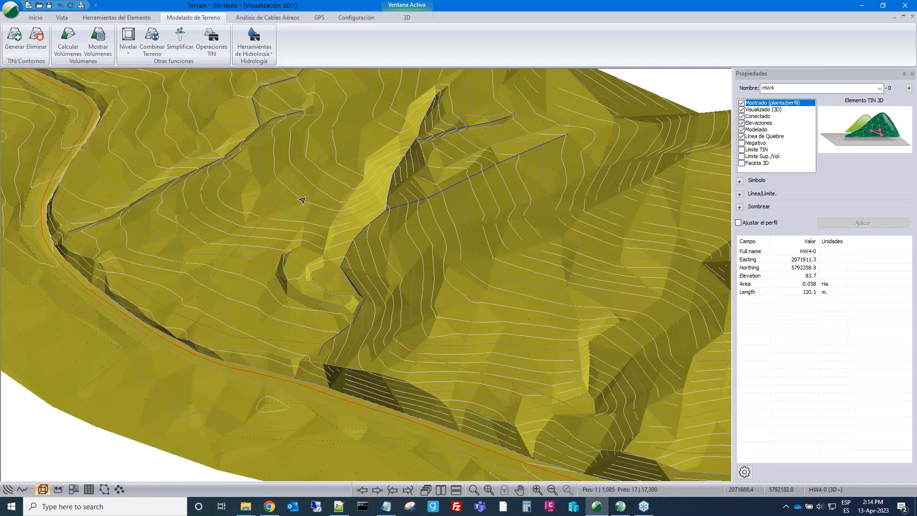
{"action": "scroll", "coordinate": [302, 199], "scroll_direction": "down", "scroll_amount": 5}
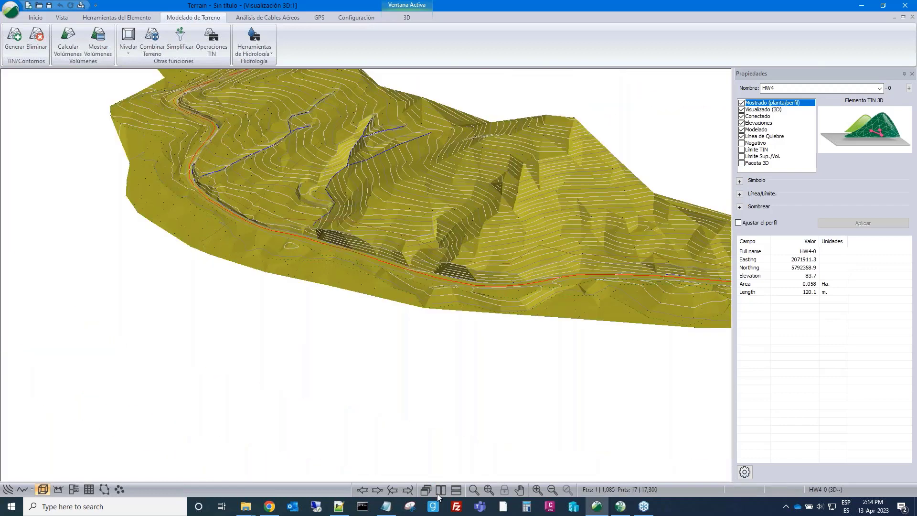
Tile the 3D and plan windows side by side and frame the terrain in both
{"action": "left_click", "coordinate": [440, 491]}
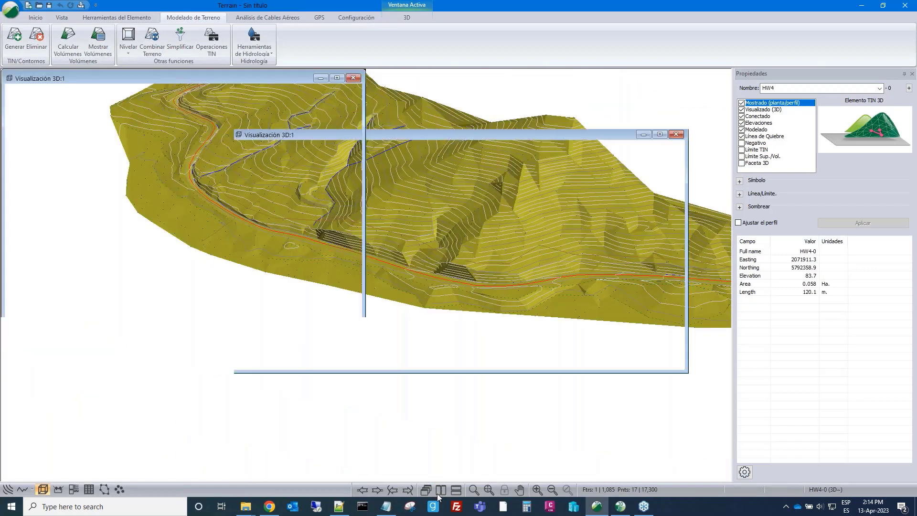
{"action": "middle_click_drag", "start_coordinate": [248, 182], "coordinate": [248, 225]}
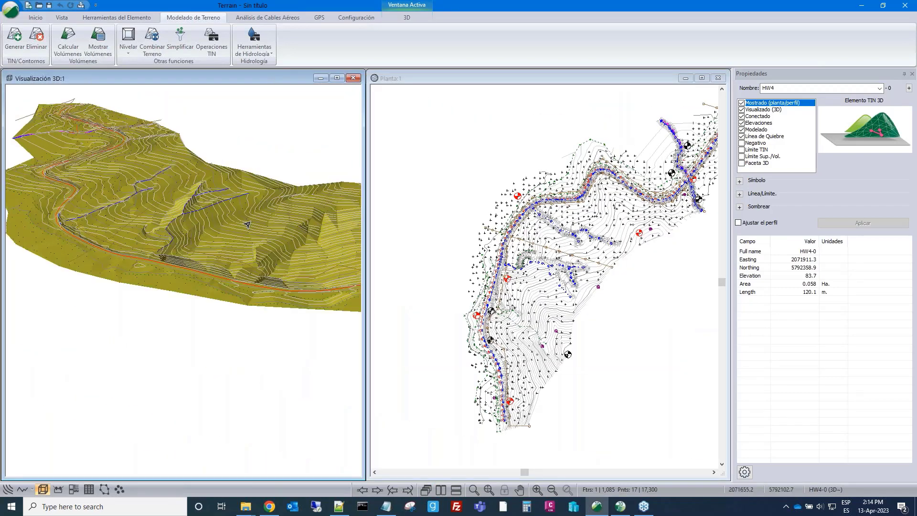
{"action": "left_click_drag", "start_coordinate": [247, 224], "coordinate": [222, 250]}
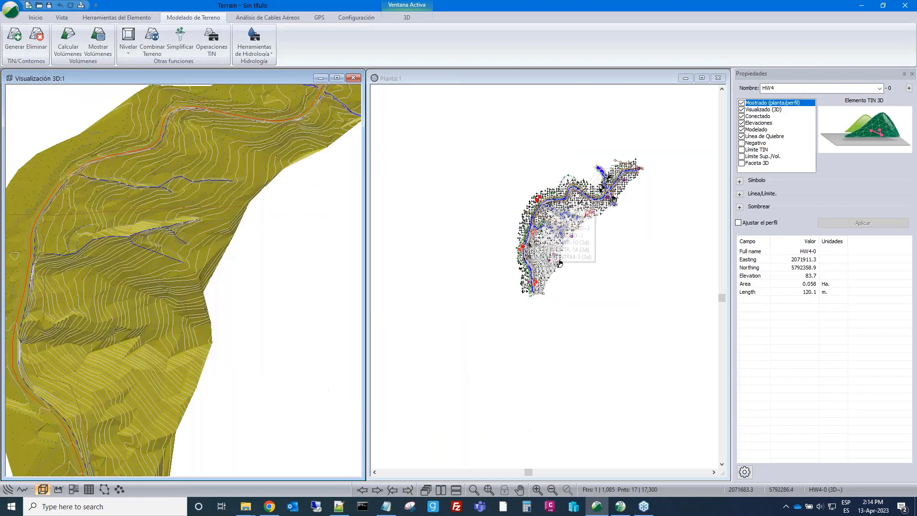
{"action": "middle_click_drag", "start_coordinate": [553, 208], "coordinate": [502, 229]}
{"action": "scroll", "coordinate": [517, 236], "scroll_direction": "up", "scroll_amount": 4}
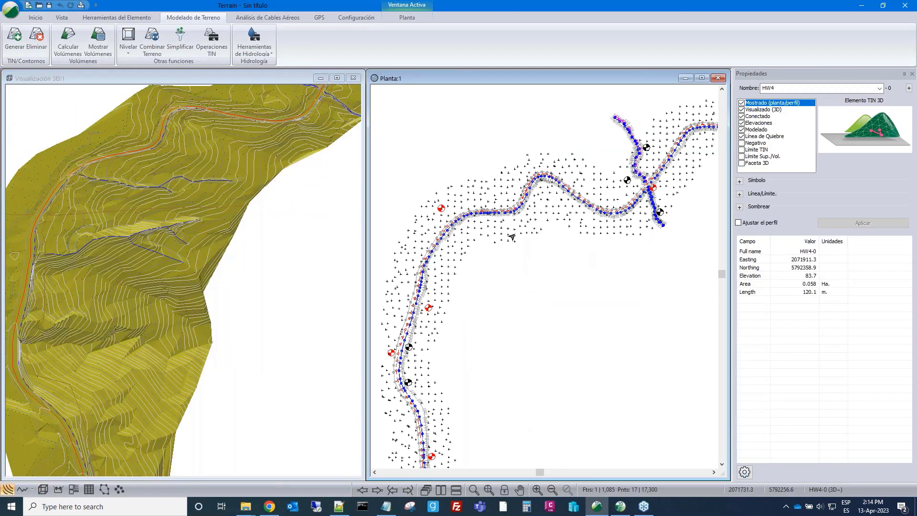
{"action": "scroll", "coordinate": [518, 236], "scroll_direction": "down", "scroll_amount": 3}
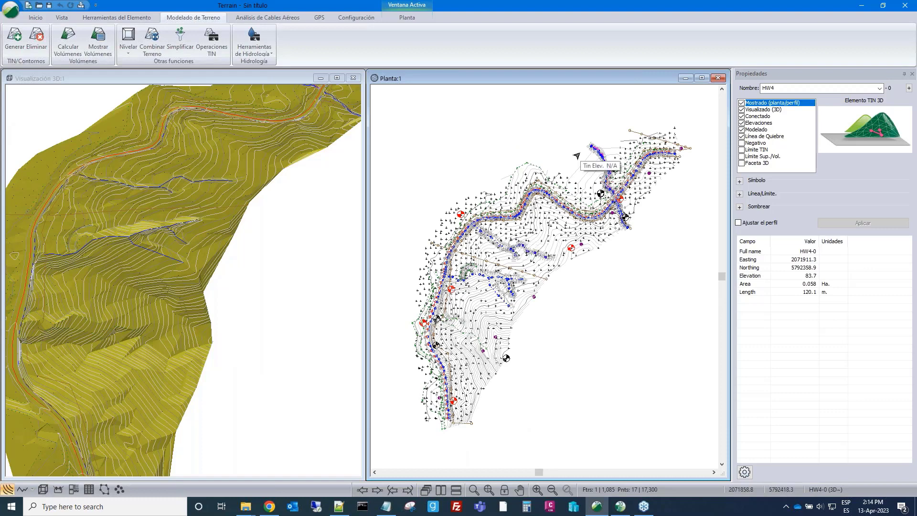
Create a boundary element from the current TIN's limit, with removal of existing elements enabled
{"action": "left_click", "coordinate": [213, 38]}
{"action": "left_click", "coordinate": [525, 175]}
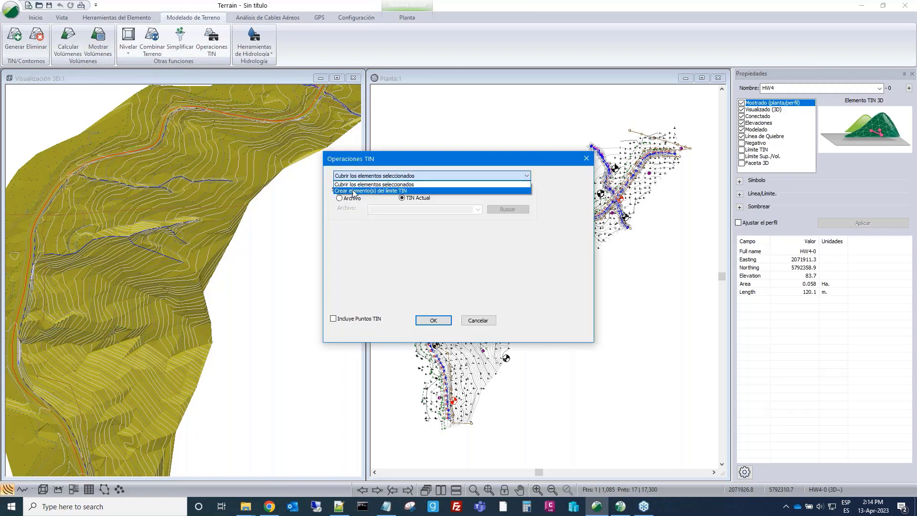
{"action": "left_click", "coordinate": [354, 192]}
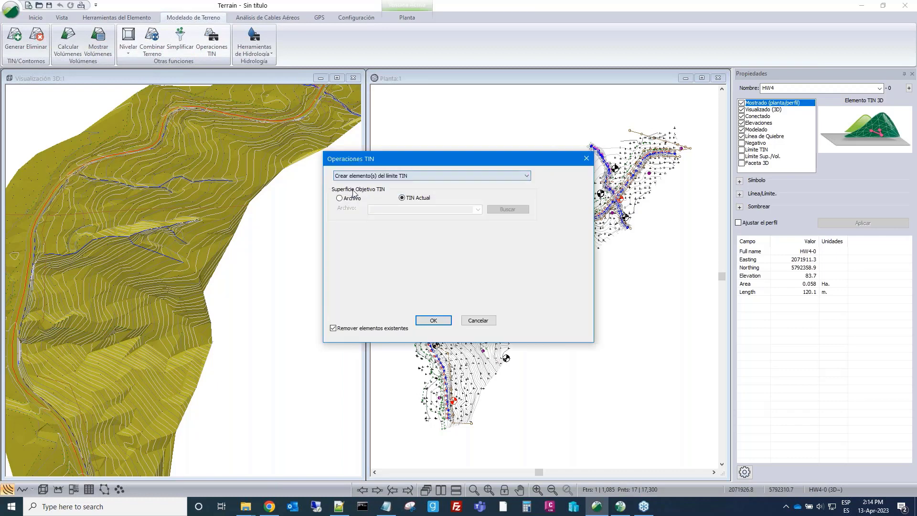
{"action": "left_click", "coordinate": [432, 321]}
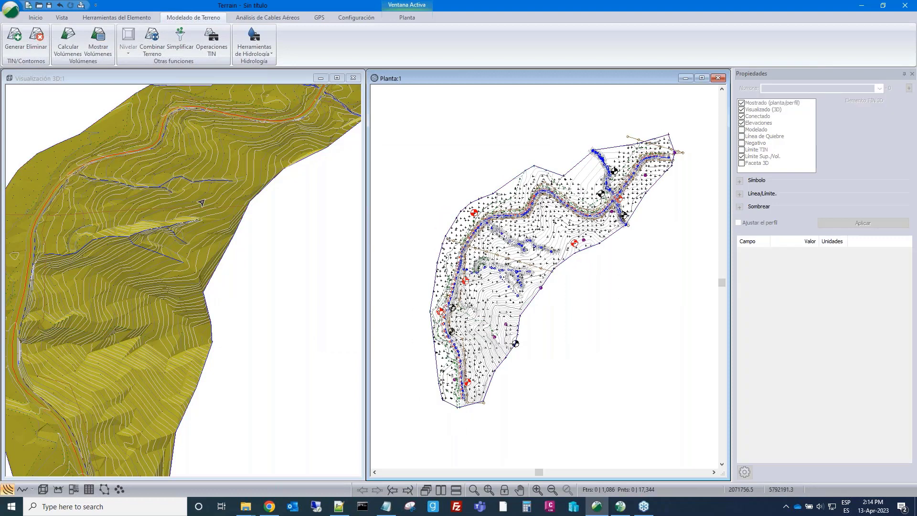
{"action": "scroll", "coordinate": [205, 204], "scroll_direction": "down", "scroll_amount": 5}
Turn on the north arrow in the plan window's display options
{"action": "right_click", "coordinate": [589, 281]}
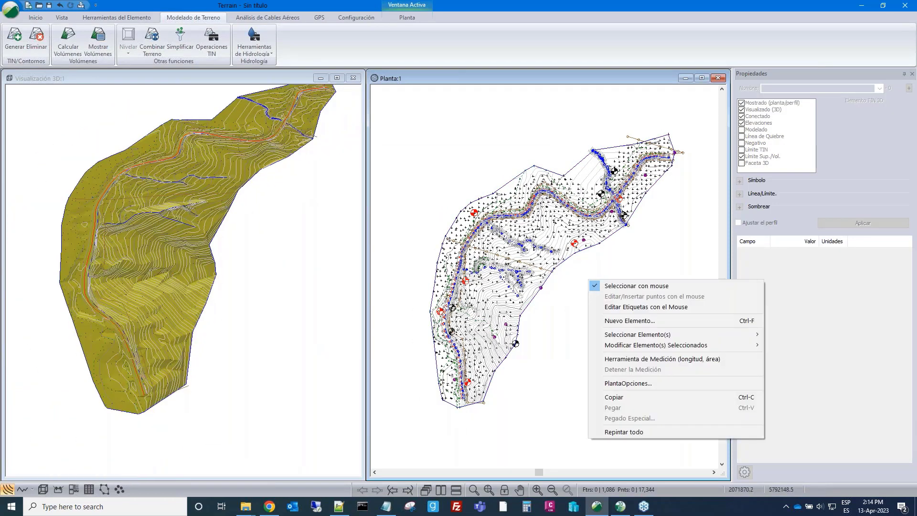
{"action": "left_click", "coordinate": [631, 385]}
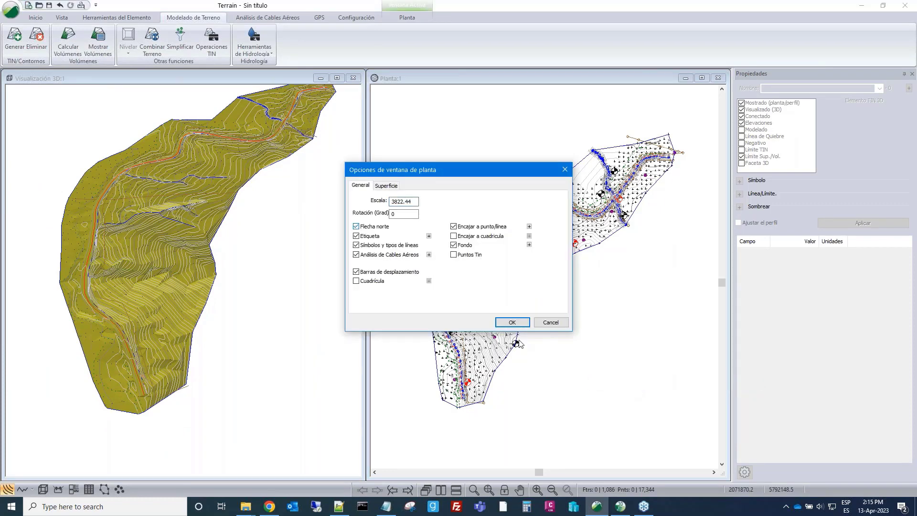
{"action": "left_click", "coordinate": [514, 324]}
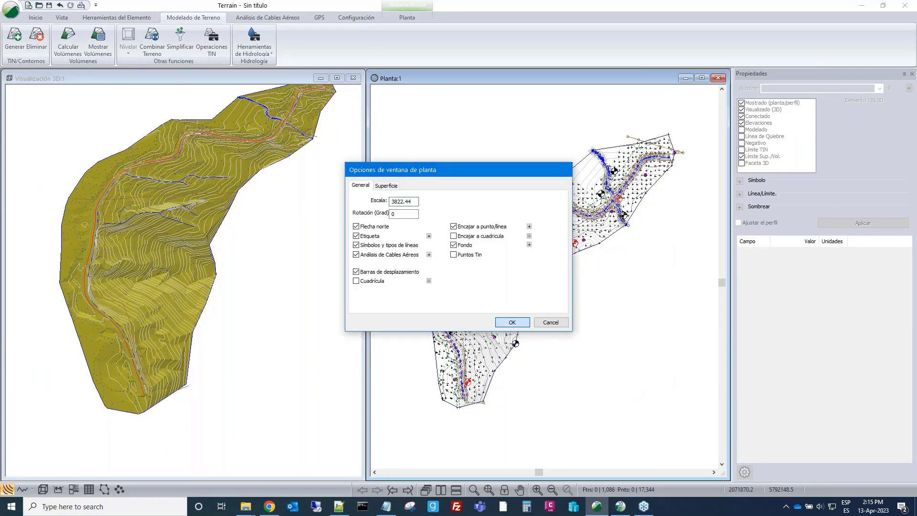
Enable mouse tracking in the 3D view's display options and try the linked pointer in both the plan and 3D windows
{"action": "left_click", "coordinate": [211, 225]}
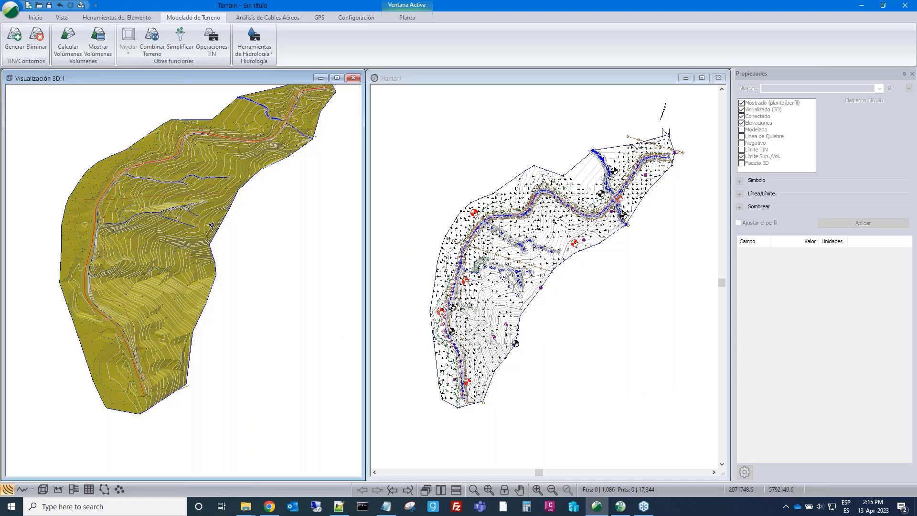
{"action": "left_click_drag", "start_coordinate": [167, 229], "coordinate": [186, 298]}
{"action": "right_click", "coordinate": [187, 300]}
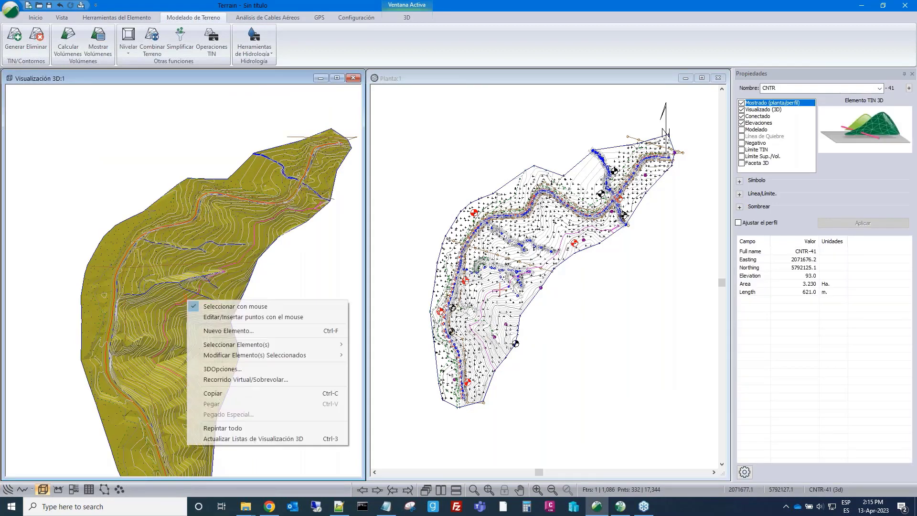
{"action": "left_click", "coordinate": [214, 370]}
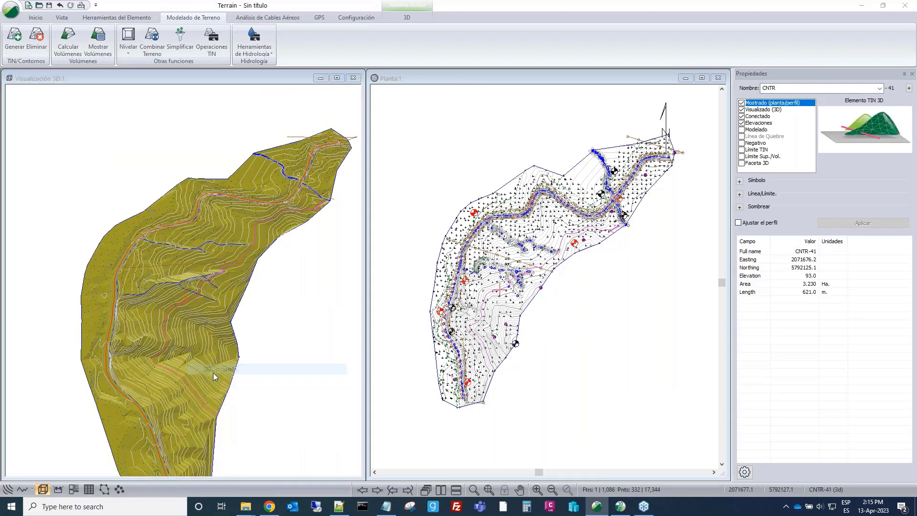
{"action": "left_click", "coordinate": [495, 202]}
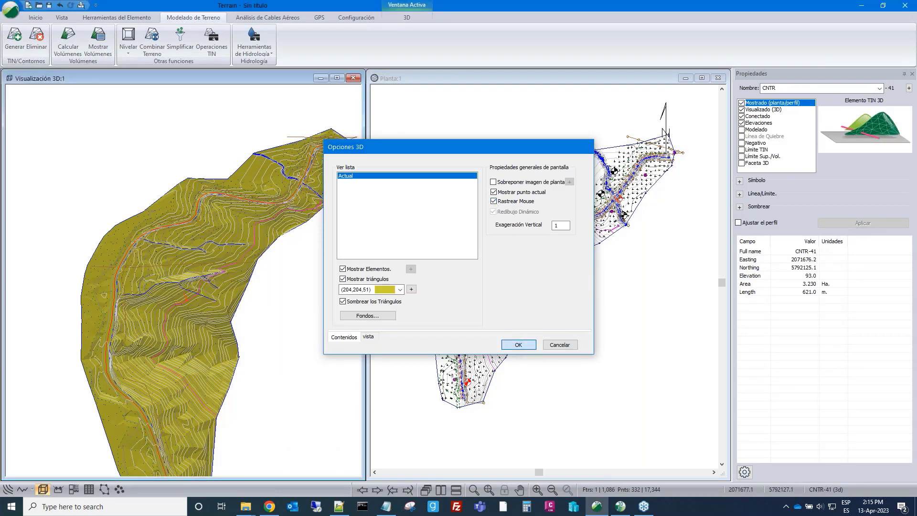
{"action": "left_click", "coordinate": [512, 347]}
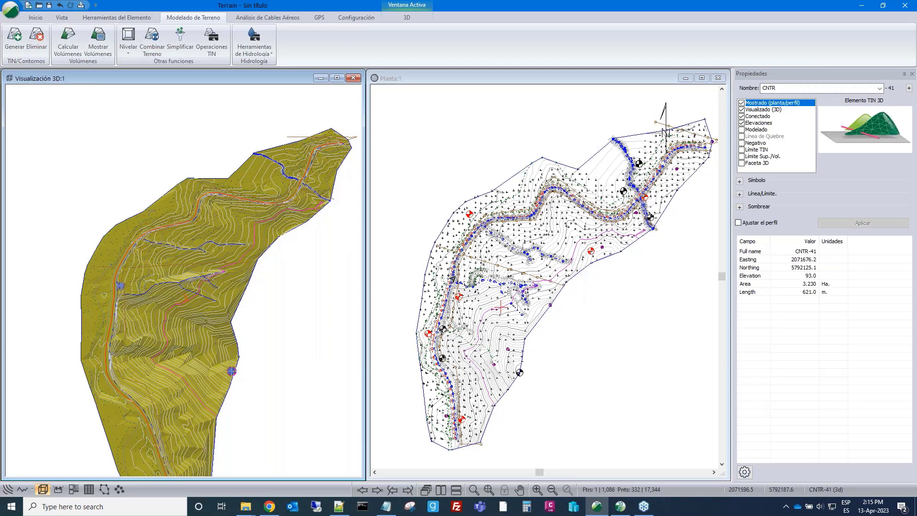
{"action": "mouse_move", "coordinate": [452, 278]}
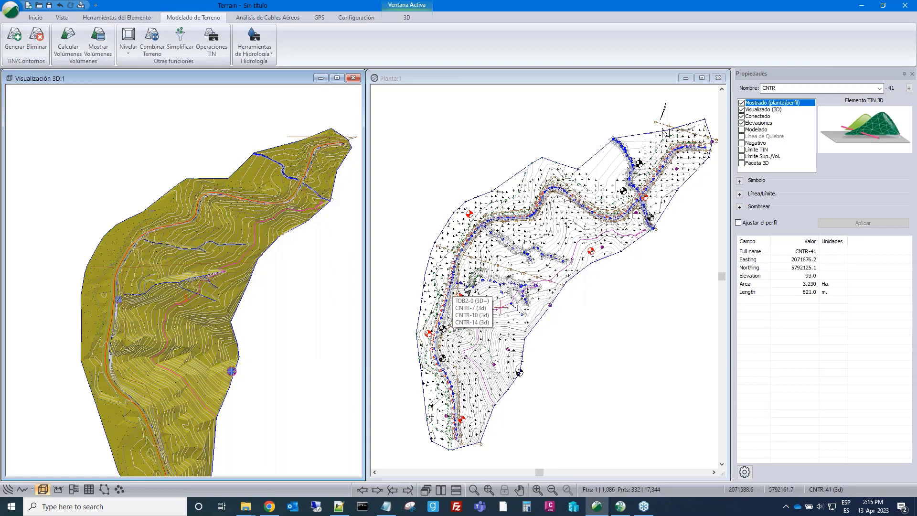
{"action": "mouse_move", "coordinate": [236, 228]}
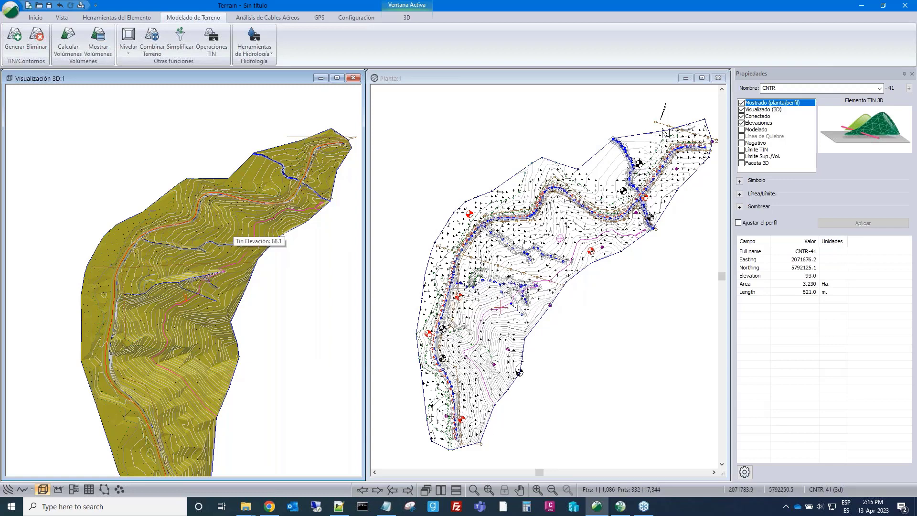
Select the TIN boundary line in plan and review the terrain calculation settings without recalculating
{"action": "scroll", "coordinate": [643, 218], "scroll_direction": "down", "scroll_amount": 1}
{"action": "middle_click_drag", "start_coordinate": [643, 218], "coordinate": [618, 216]}
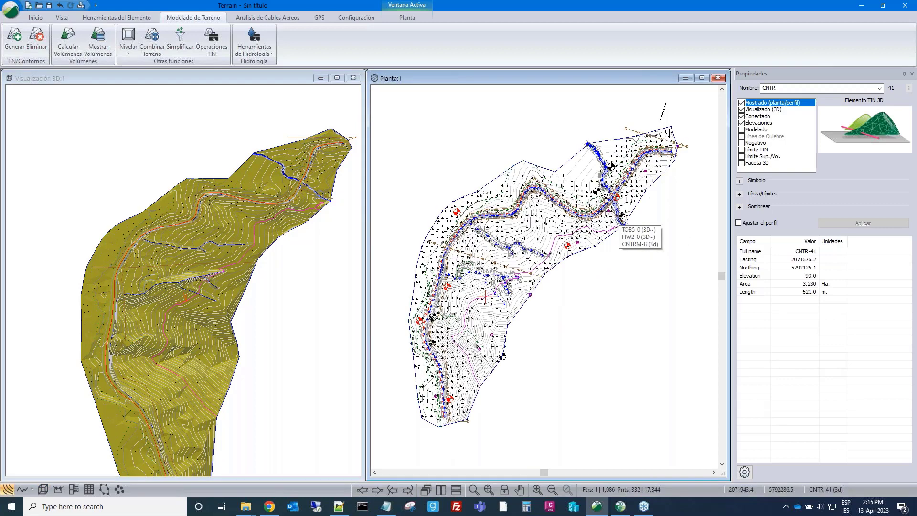
{"action": "mouse_move", "coordinate": [585, 171]}
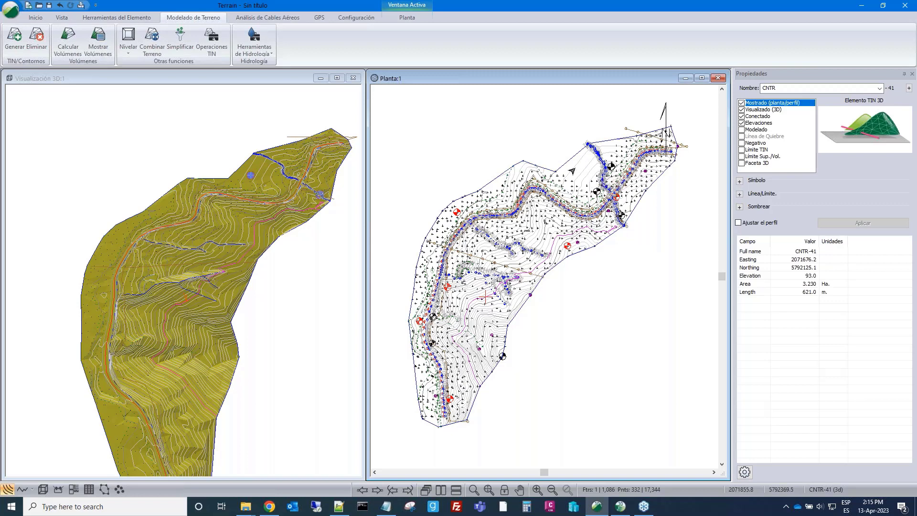
{"action": "left_click", "coordinate": [566, 159]}
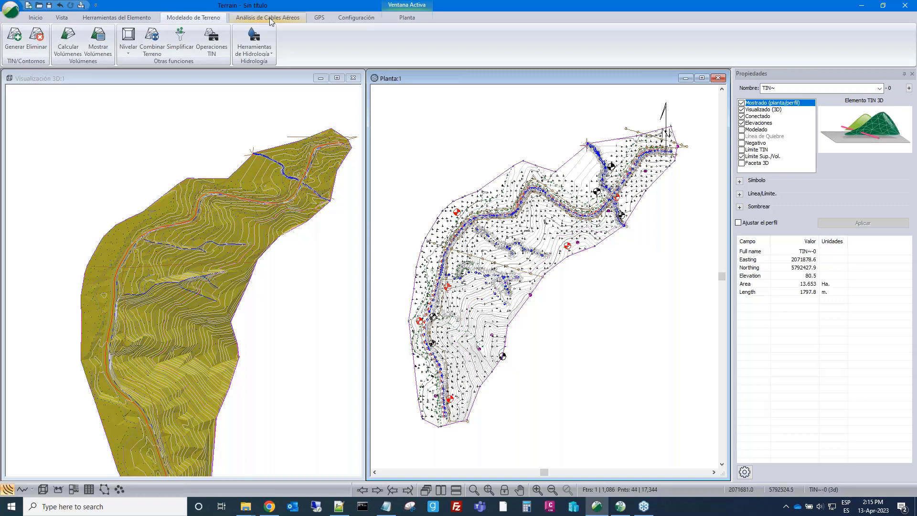
{"action": "left_click", "coordinate": [14, 41]}
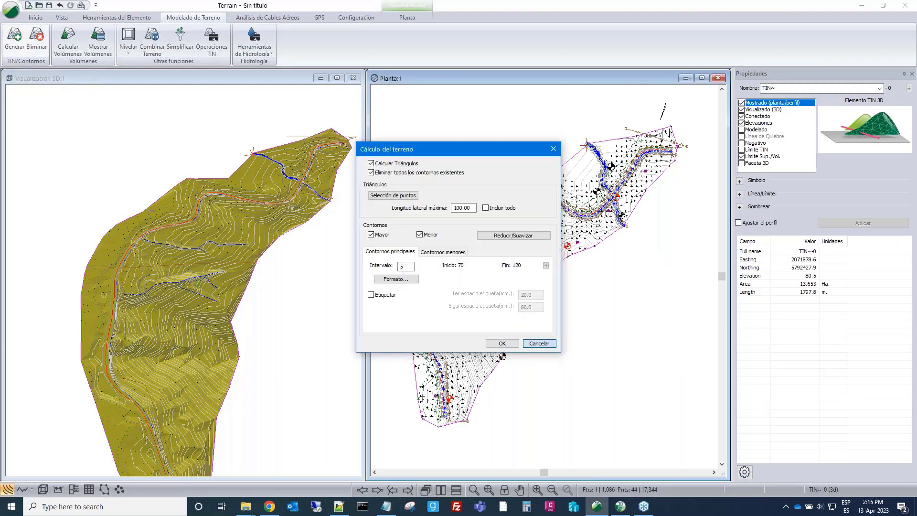
Preview Bing satellite imagery in the live map import and outline a crop area around the survey boundary, without loading it
{"action": "left_click", "coordinate": [430, 40]}
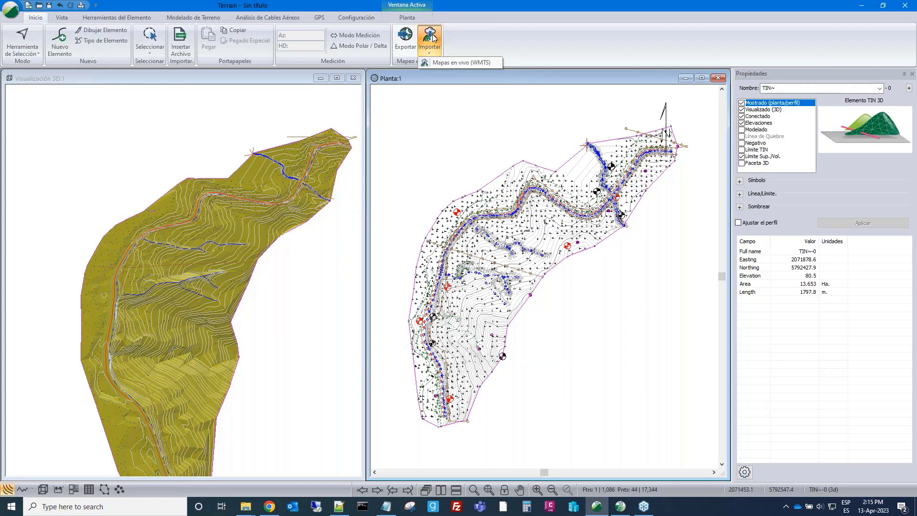
{"action": "left_click", "coordinate": [454, 67]}
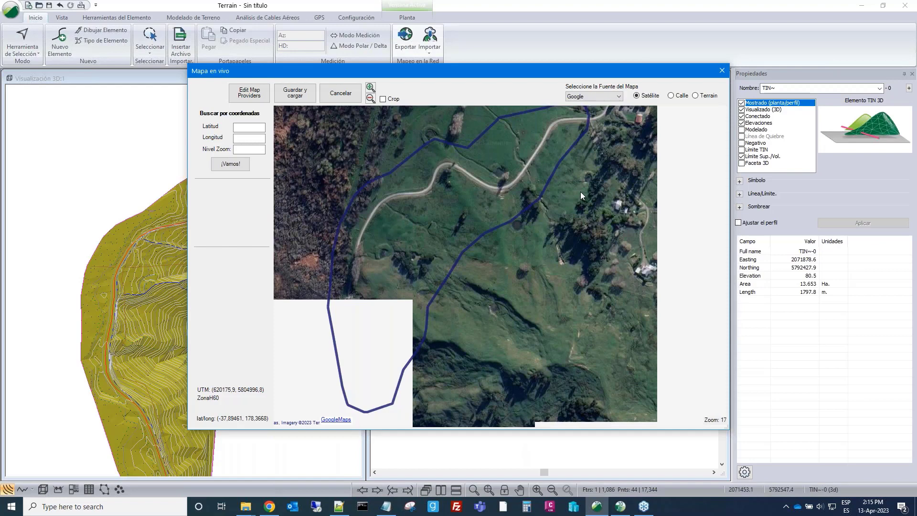
{"action": "left_click", "coordinate": [597, 97]}
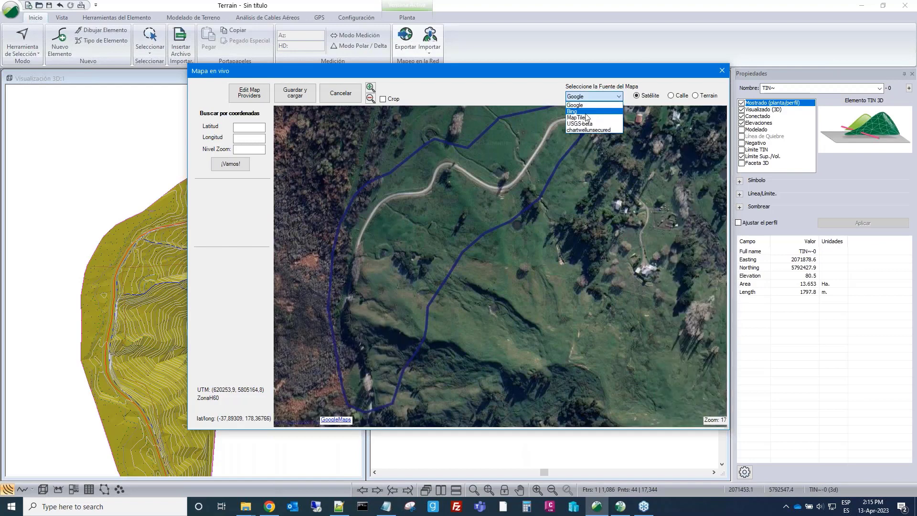
{"action": "left_click", "coordinate": [586, 112]}
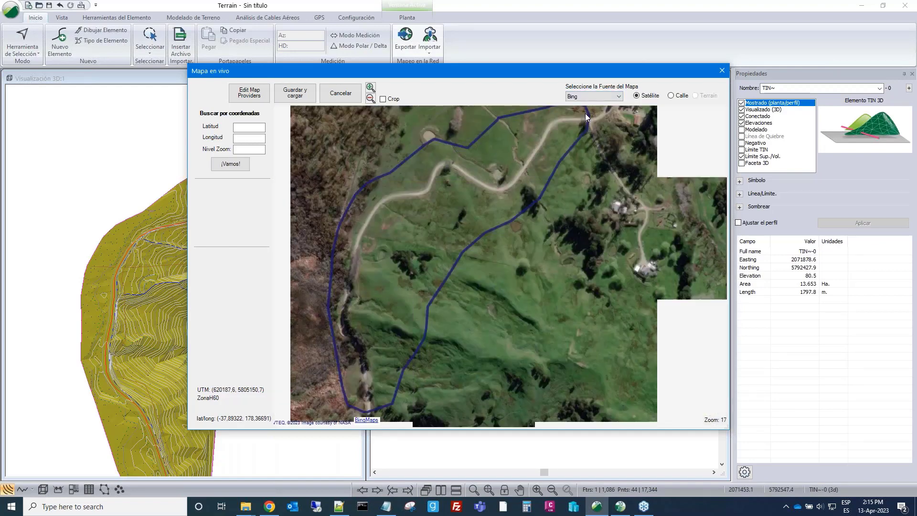
{"action": "scroll", "coordinate": [458, 254], "scroll_direction": "down", "scroll_amount": 2}
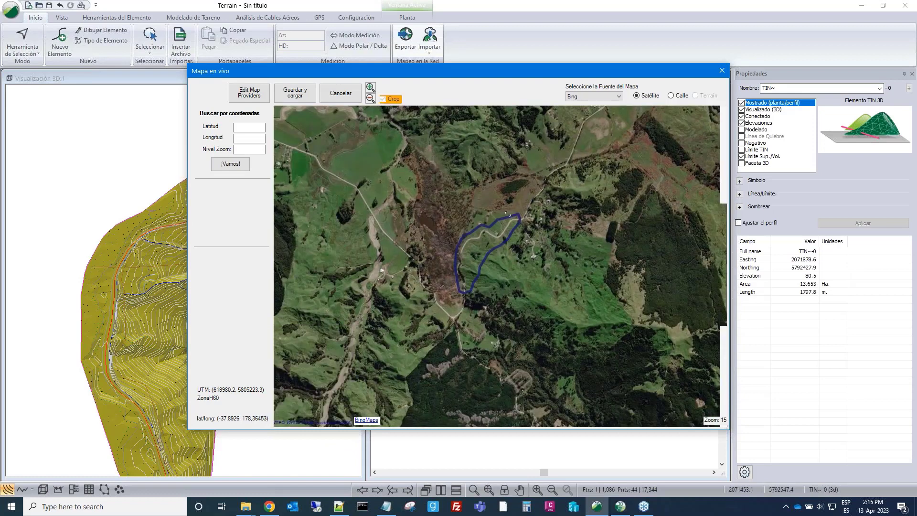
{"action": "left_click_drag", "start_coordinate": [523, 199], "coordinate": [440, 312]}
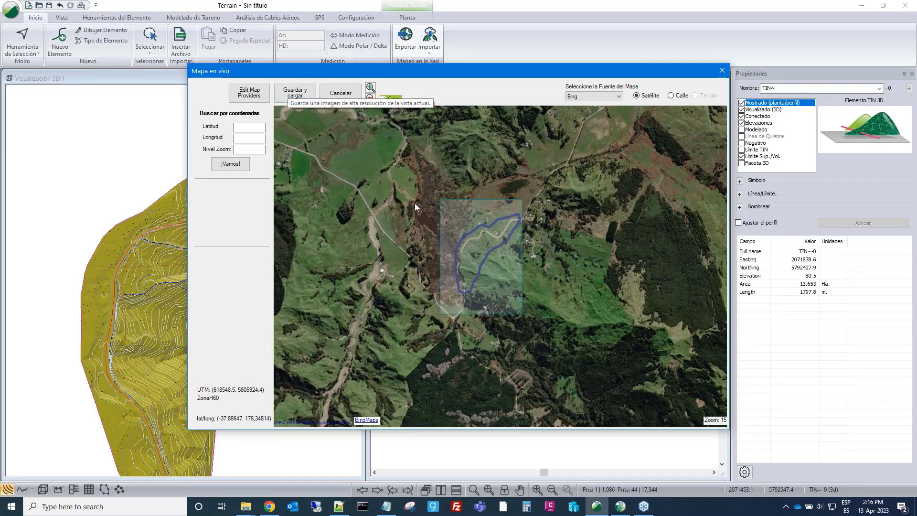
{"action": "left_click", "coordinate": [723, 72]}
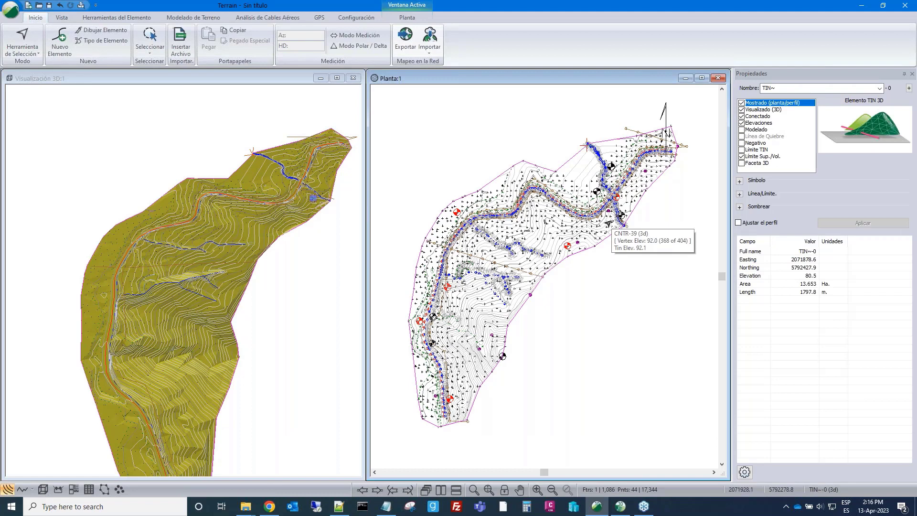
Add image.terx from the WEB folder of WEB_Diseño_de_Vías_Rurales as a background file for the plan window
{"action": "right_click", "coordinate": [623, 290]}
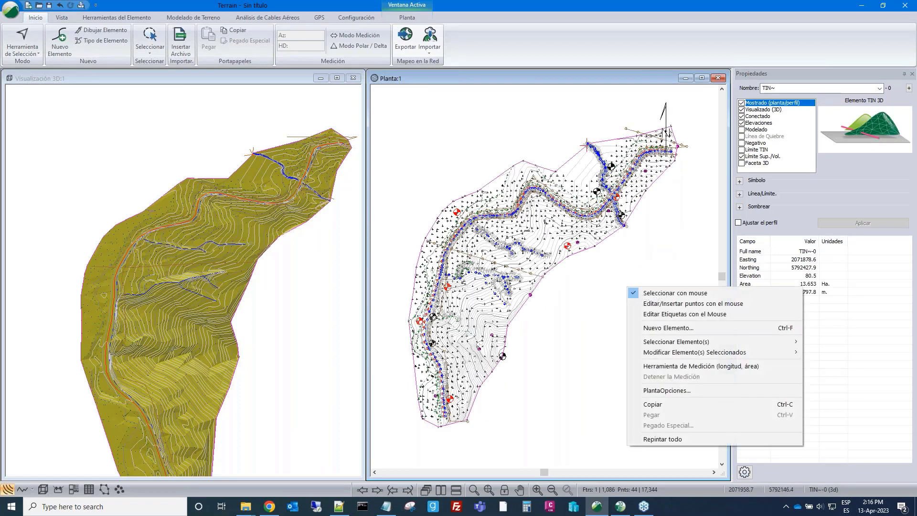
{"action": "left_click", "coordinate": [650, 391]}
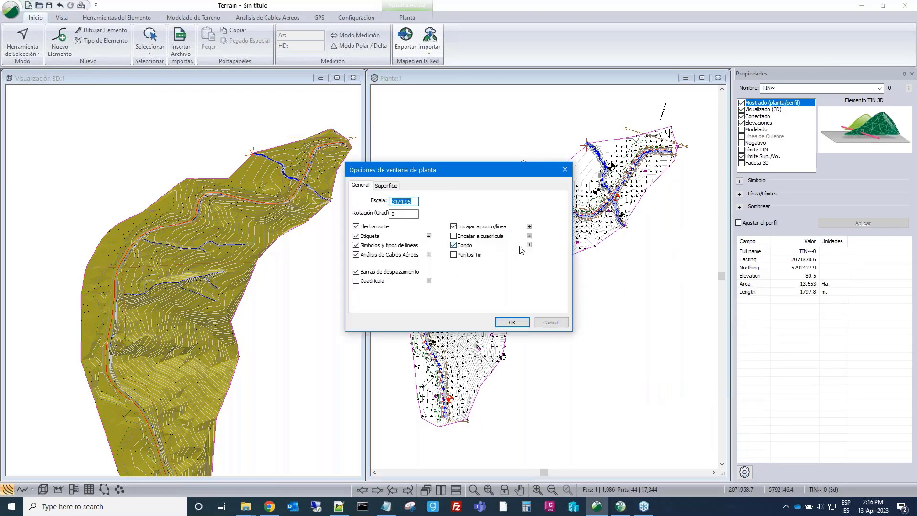
{"action": "left_click", "coordinate": [529, 244]}
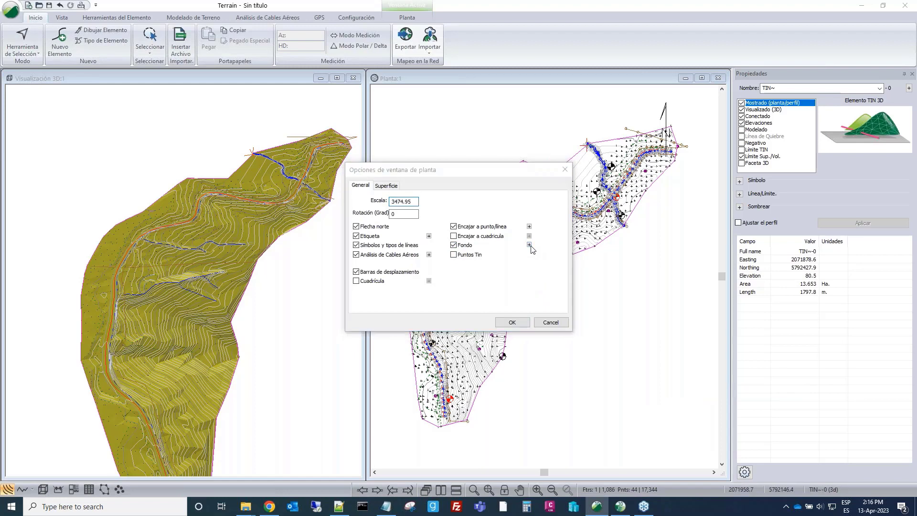
{"action": "left_click", "coordinate": [549, 208]}
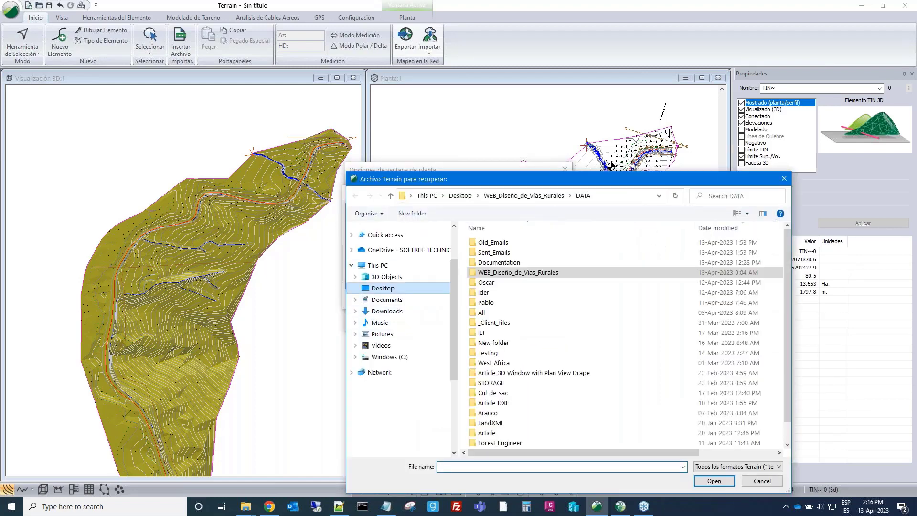
{"action": "double_click", "coordinate": [510, 273]}
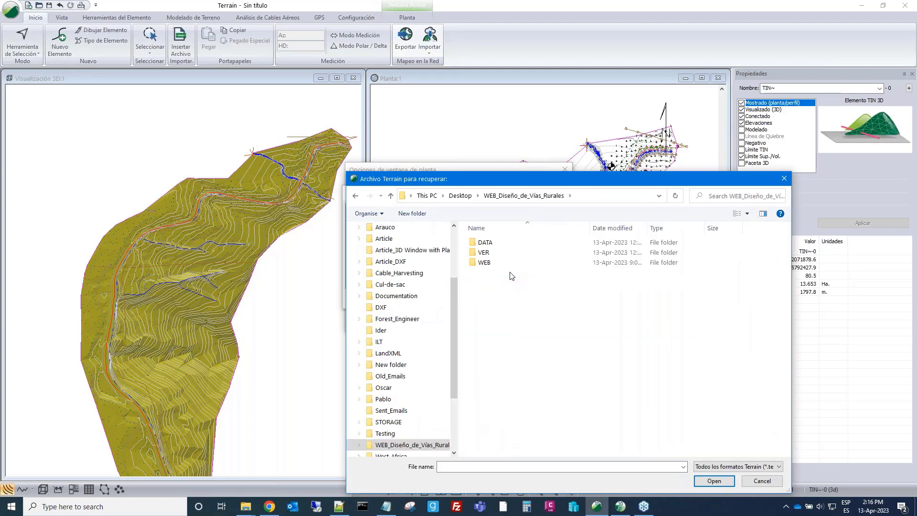
{"action": "double_click", "coordinate": [484, 262]}
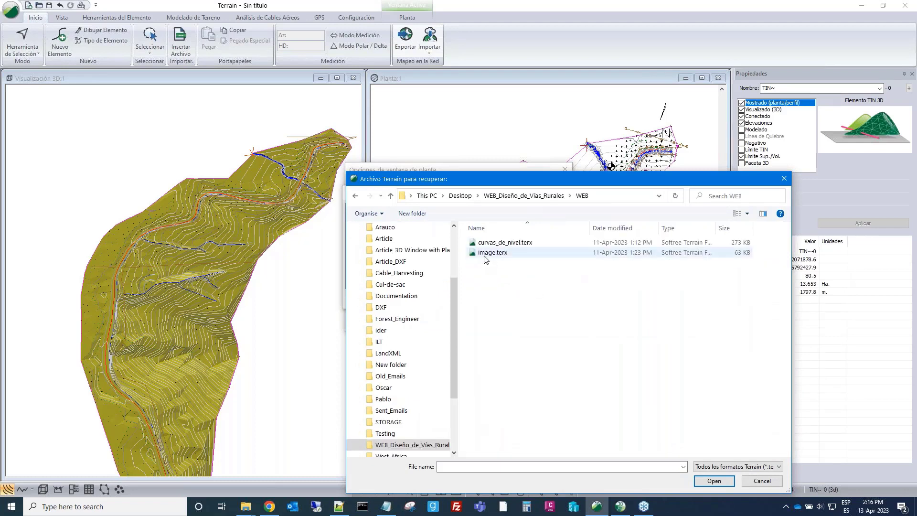
{"action": "left_click", "coordinate": [485, 256]}
{"action": "left_click", "coordinate": [720, 480]}
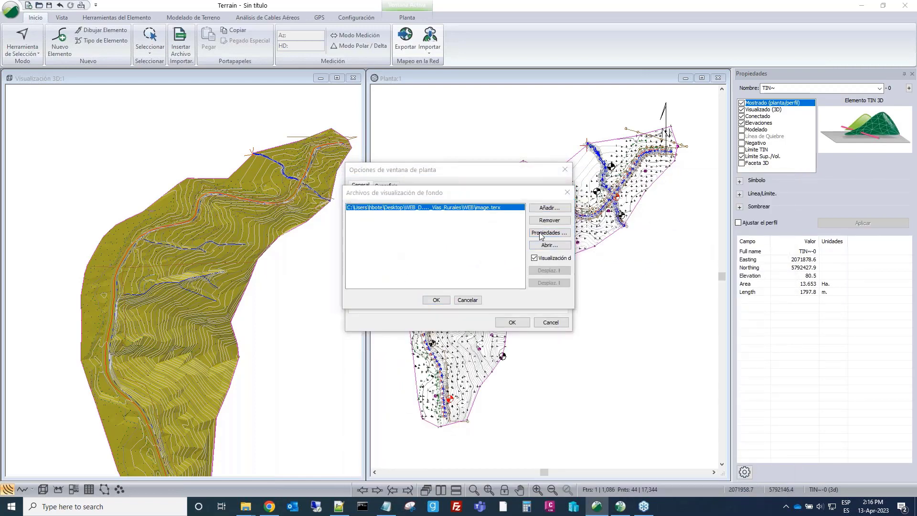
Set the image.terx background's fade to 0% and apply the plan window's display options
{"action": "left_click", "coordinate": [542, 234]}
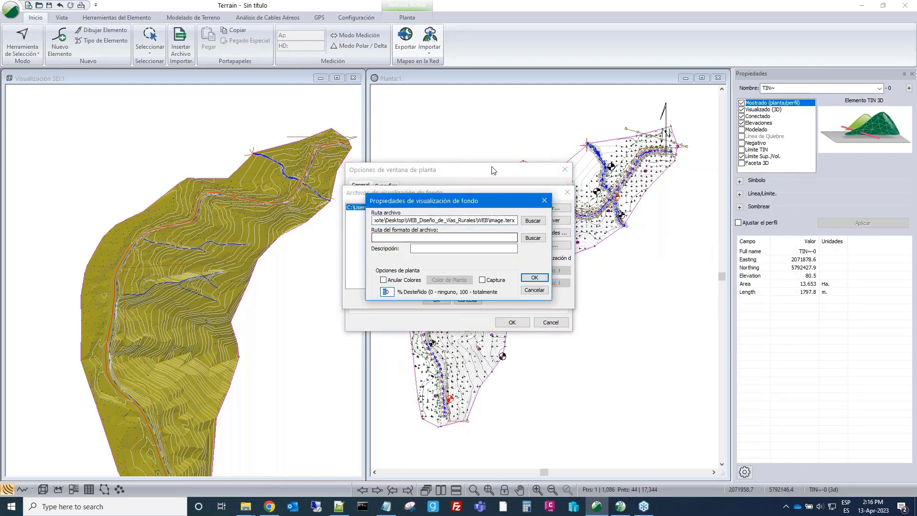
{"action": "key", "text": "Left"}
{"action": "key", "text": "Delete"}
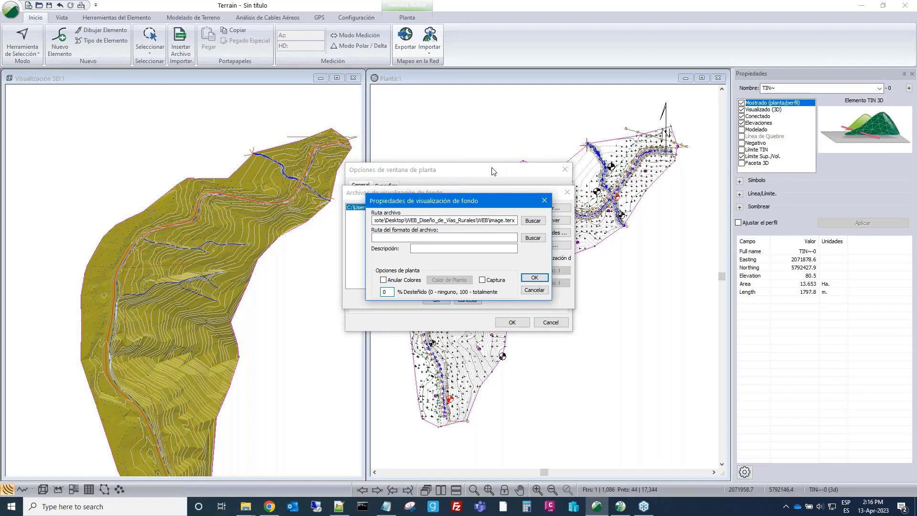
{"action": "left_click", "coordinate": [533, 278]}
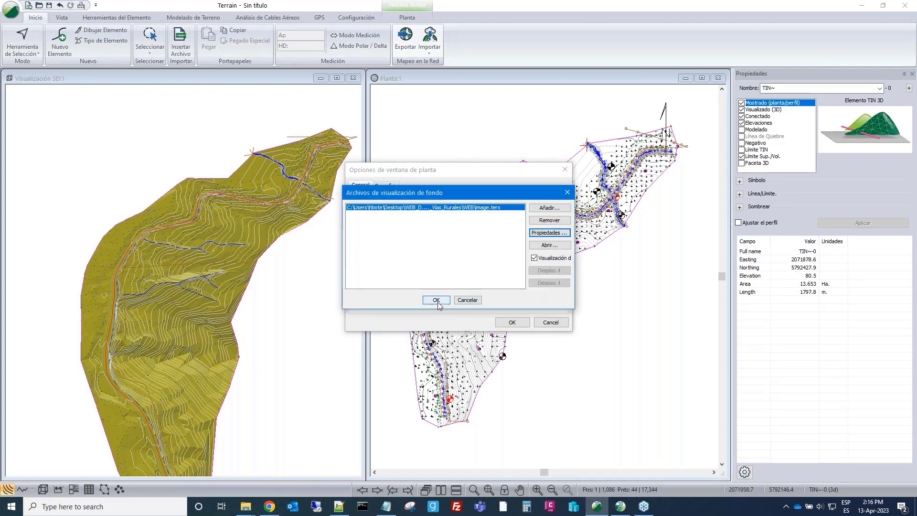
{"action": "left_click", "coordinate": [436, 301]}
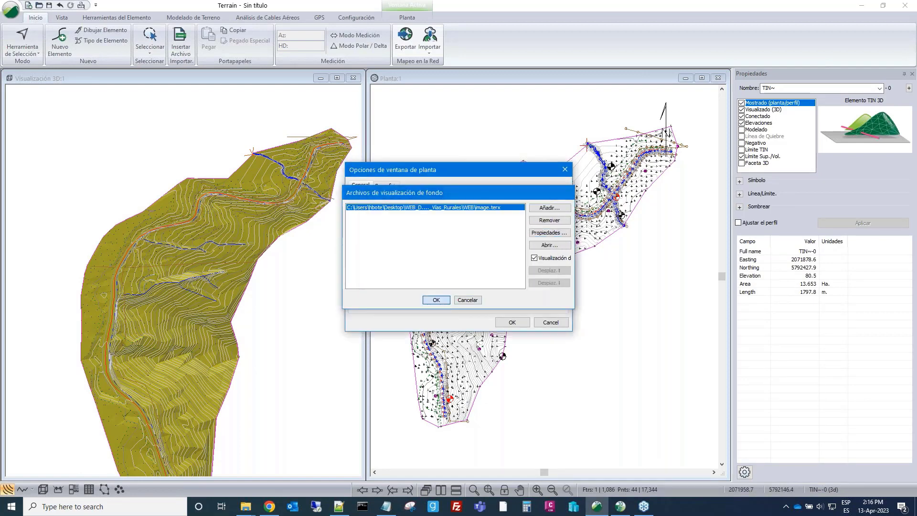
{"action": "left_click", "coordinate": [500, 324]}
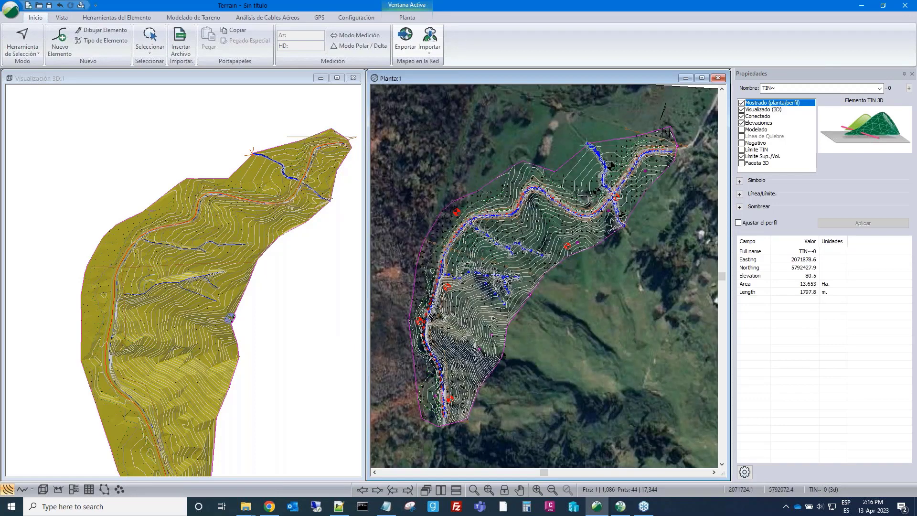
Examine the terrain from several angles in the 3D view and compare it with the satellite image in plan using the linked pointer
{"action": "scroll", "coordinate": [557, 235], "scroll_direction": "up", "scroll_amount": 1}
{"action": "scroll", "coordinate": [557, 234], "scroll_direction": "down", "scroll_amount": 1}
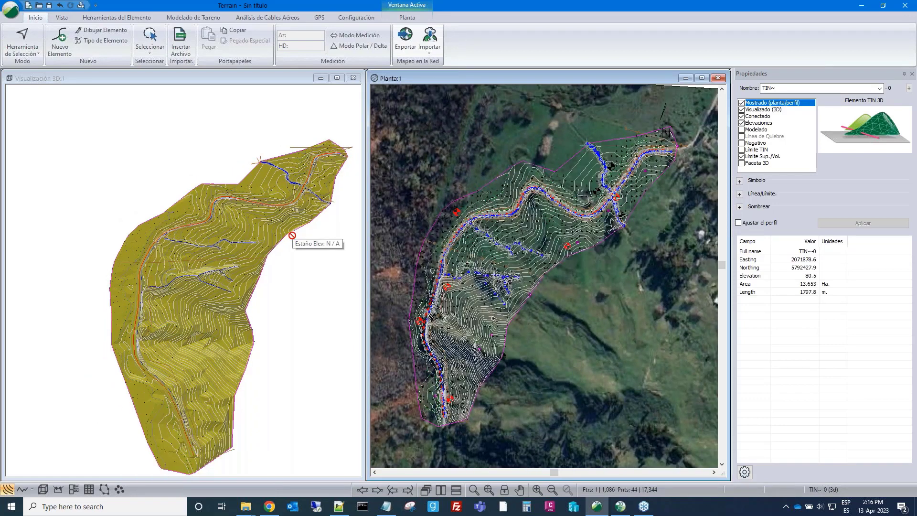
{"action": "left_click", "coordinate": [292, 235]}
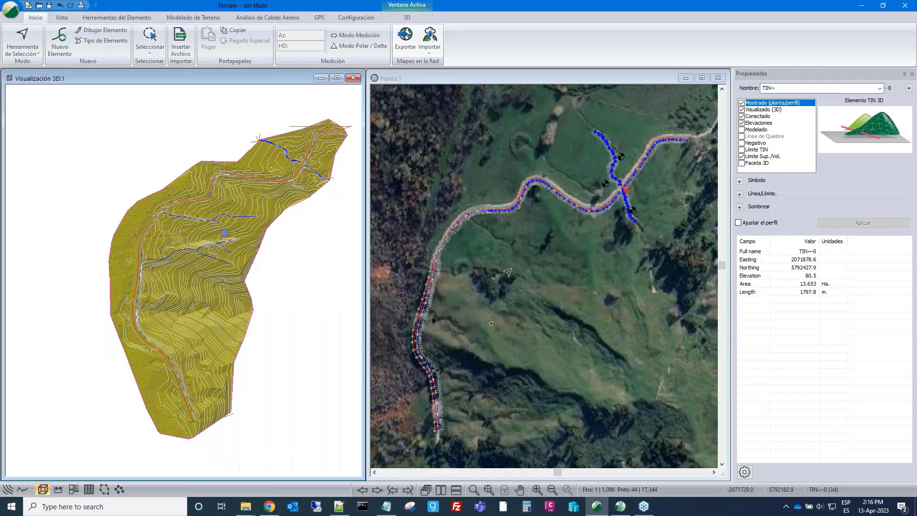
{"action": "scroll", "coordinate": [177, 282], "scroll_direction": "up", "scroll_amount": 2}
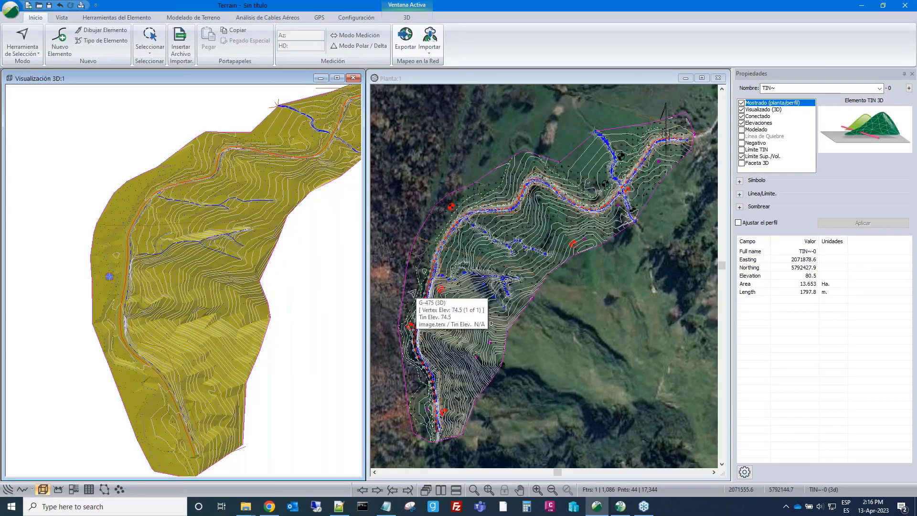
{"action": "scroll", "coordinate": [199, 280], "scroll_direction": "up", "scroll_amount": 2}
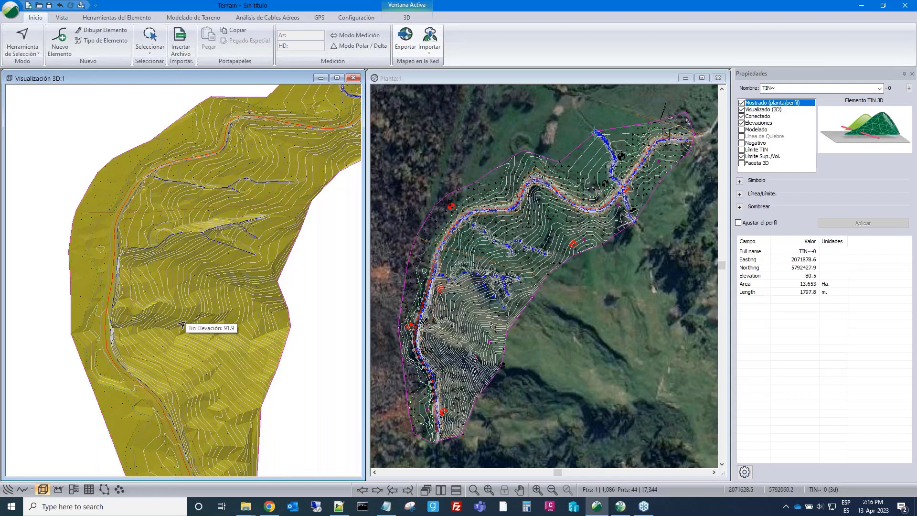
{"action": "scroll", "coordinate": [197, 280], "scroll_direction": "down", "scroll_amount": 2}
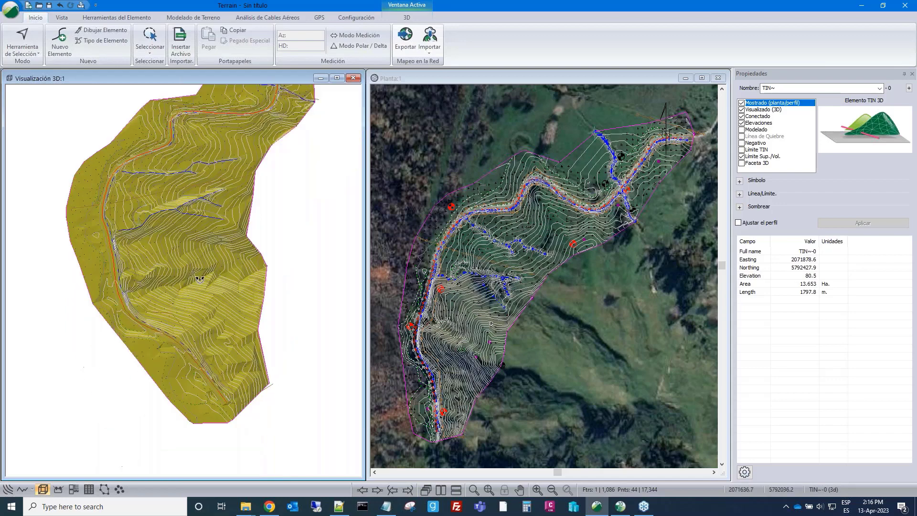
{"action": "mouse_move", "coordinate": [200, 279]}
{"action": "left_mouse_down"}
{"action": "mouse_move", "coordinate": [113, 267]}
{"action": "mouse_move", "coordinate": [310, 269]}
{"action": "mouse_move", "coordinate": [258, 247]}
{"action": "mouse_move", "coordinate": [194, 270]}
{"action": "left_mouse_up"}
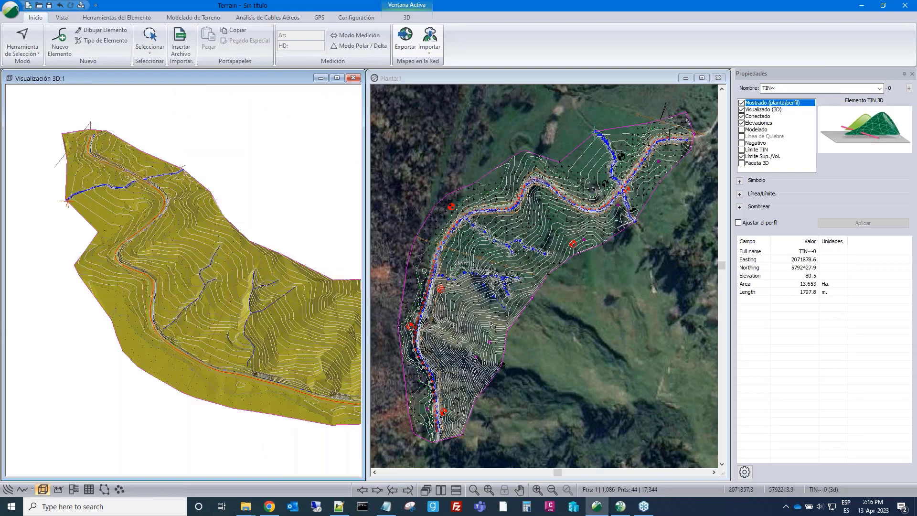
{"action": "mouse_move", "coordinate": [549, 256]}
{"action": "mouse_move", "coordinate": [598, 244]}
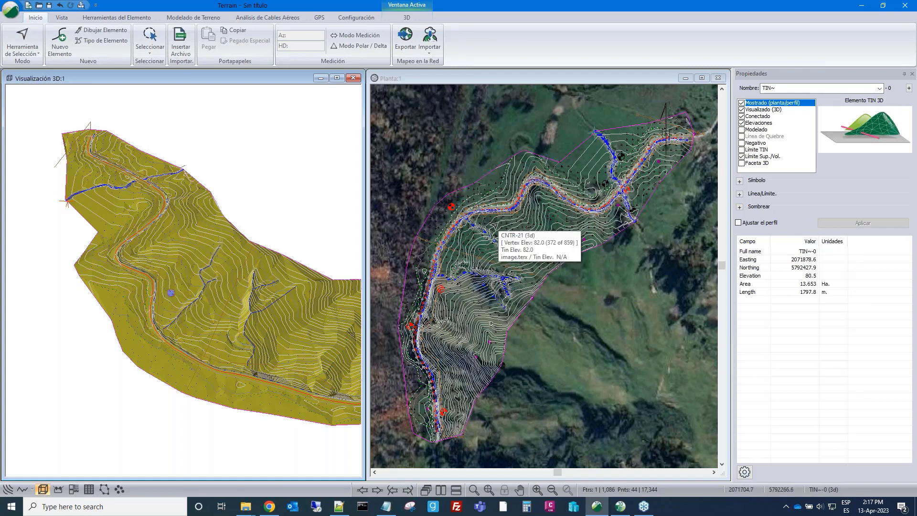
{"action": "scroll", "coordinate": [530, 240], "scroll_direction": "up", "scroll_amount": 1}
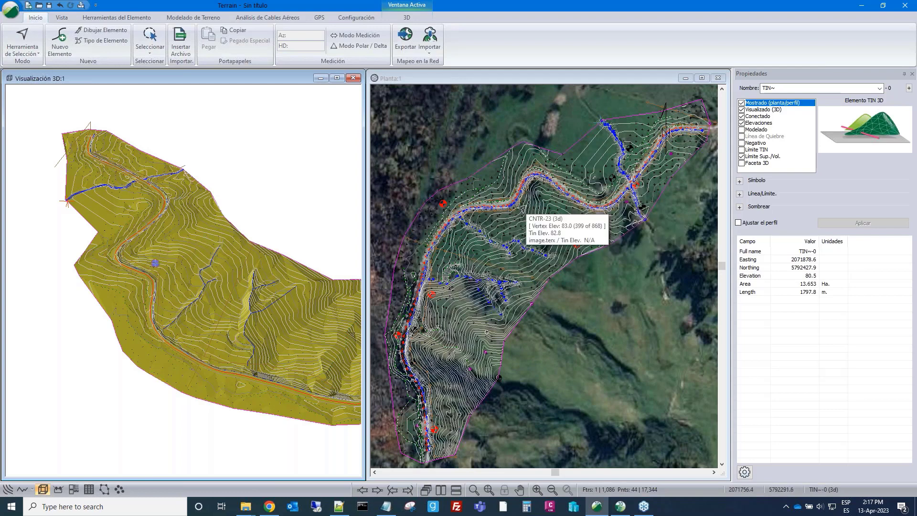
Delete the contours while keeping the terrain model
{"action": "left_click", "coordinate": [193, 18]}
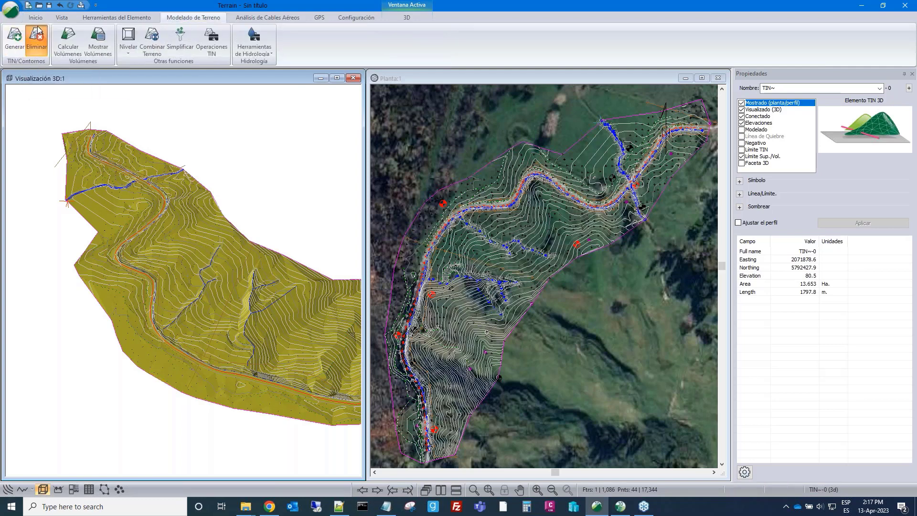
{"action": "left_click", "coordinate": [37, 32]}
{"action": "left_click", "coordinate": [405, 251]}
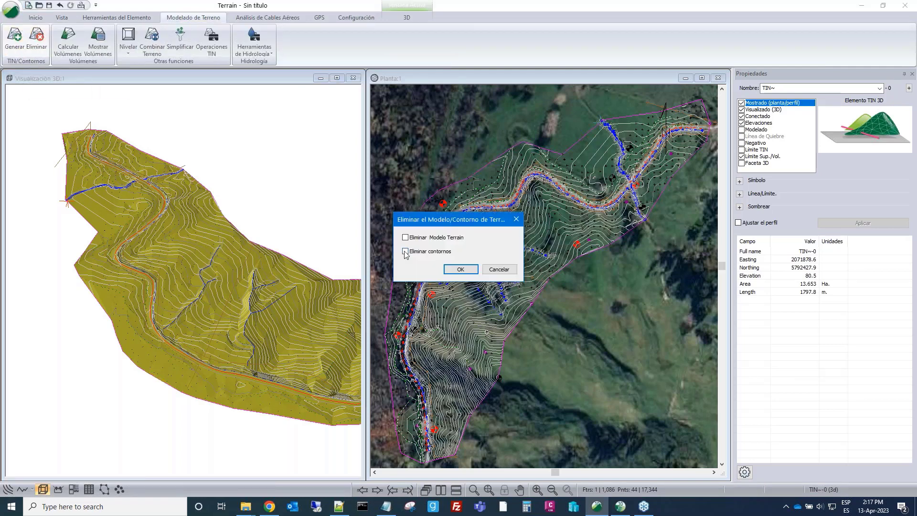
{"action": "left_click", "coordinate": [451, 275]}
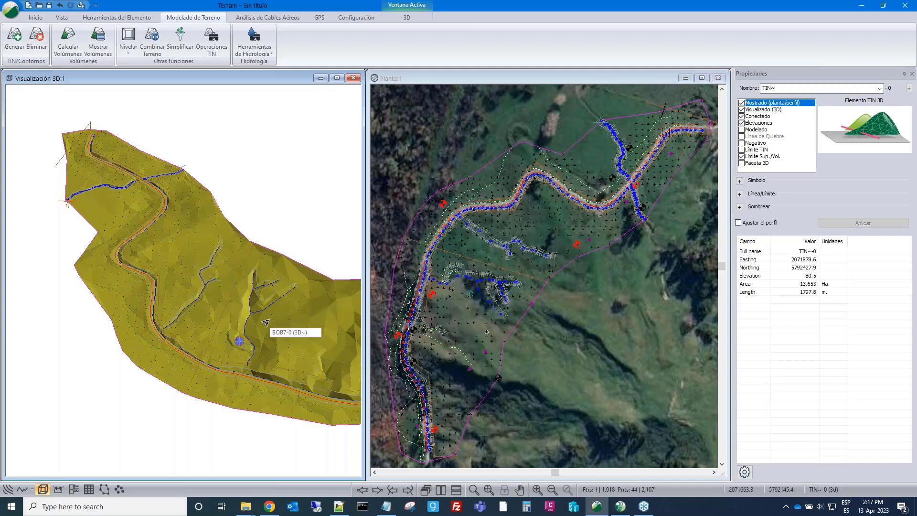
Select the THAL6 stream feature in the 3D view and turn off its breakline property
{"action": "middle_click_drag", "start_coordinate": [265, 322], "coordinate": [262, 289]}
{"action": "left_click_drag", "start_coordinate": [262, 289], "coordinate": [319, 232]}
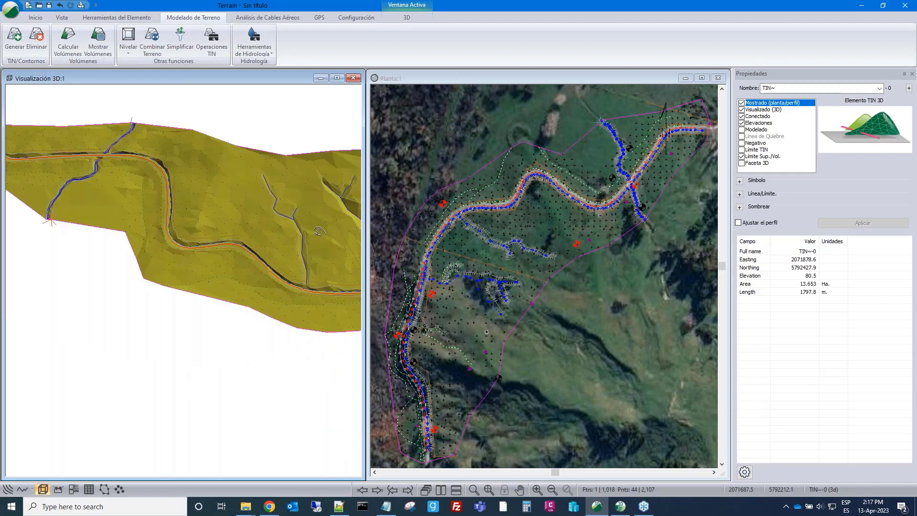
{"action": "middle_click_drag", "start_coordinate": [318, 231], "coordinate": [282, 235]}
{"action": "scroll", "coordinate": [284, 271], "scroll_direction": "up", "scroll_amount": 2}
{"action": "scroll", "coordinate": [283, 271], "scroll_direction": "up", "scroll_amount": 1}
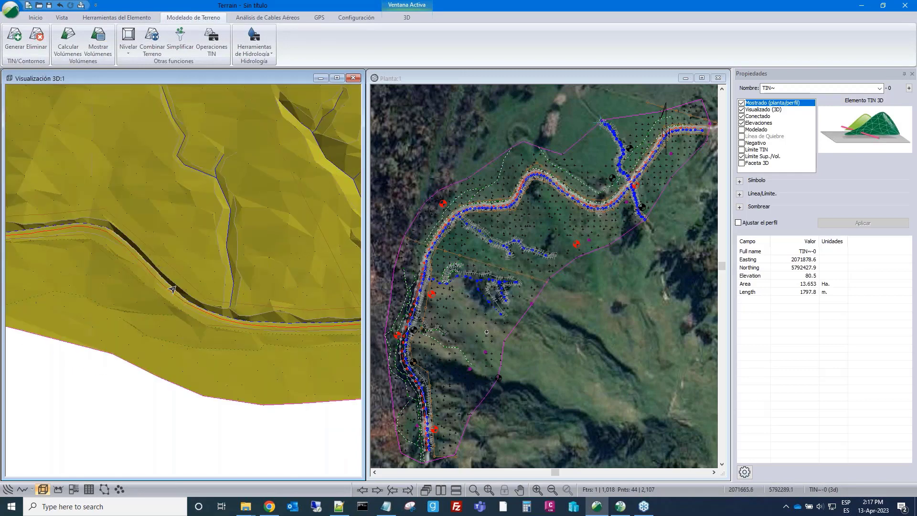
{"action": "left_click", "coordinate": [225, 260]}
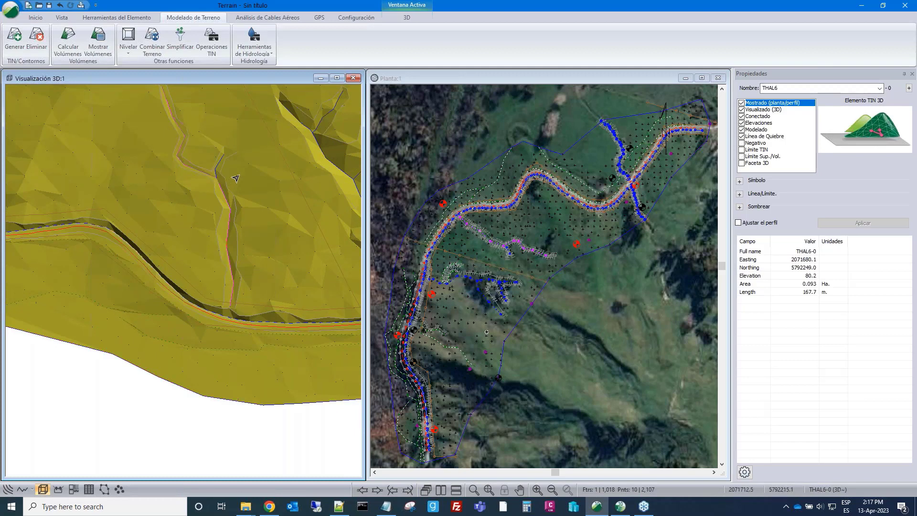
{"action": "scroll", "coordinate": [236, 178], "scroll_direction": "down", "scroll_amount": 1}
{"action": "scroll", "coordinate": [241, 192], "scroll_direction": "up", "scroll_amount": 1}
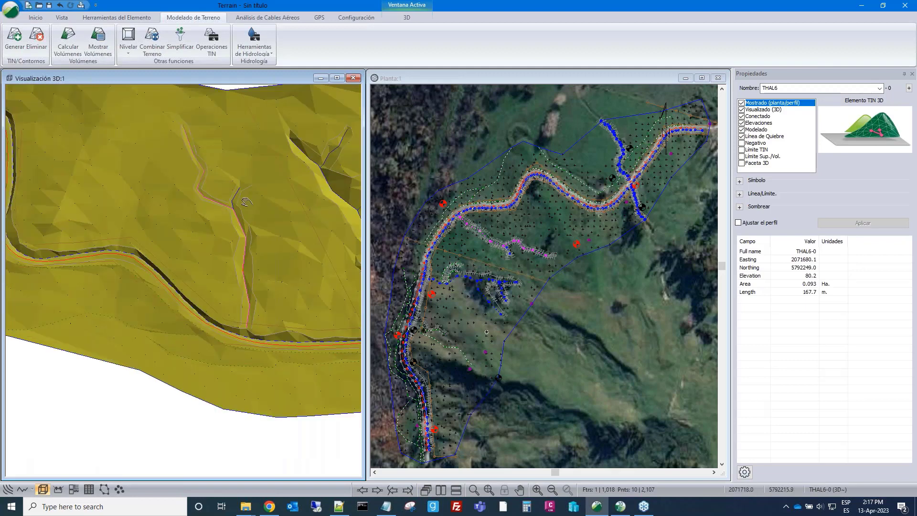
{"action": "left_click", "coordinate": [742, 137]}
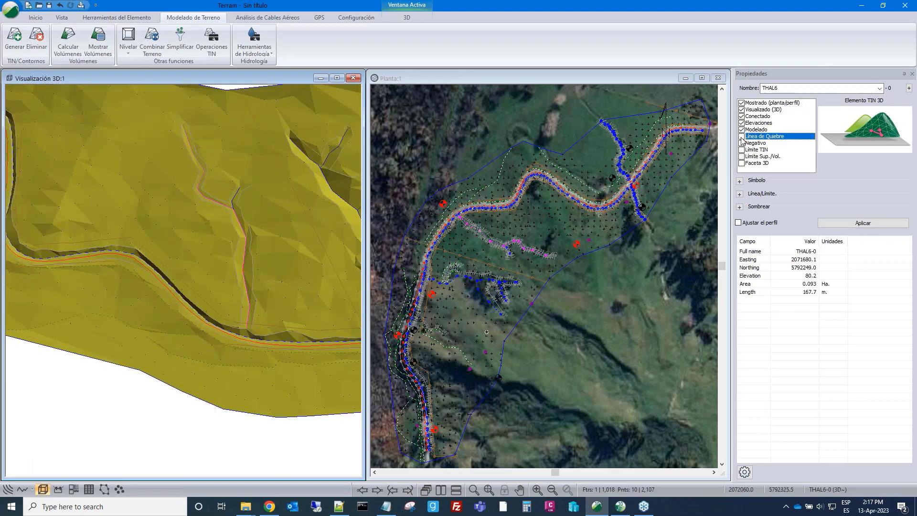
{"action": "left_click", "coordinate": [832, 223]}
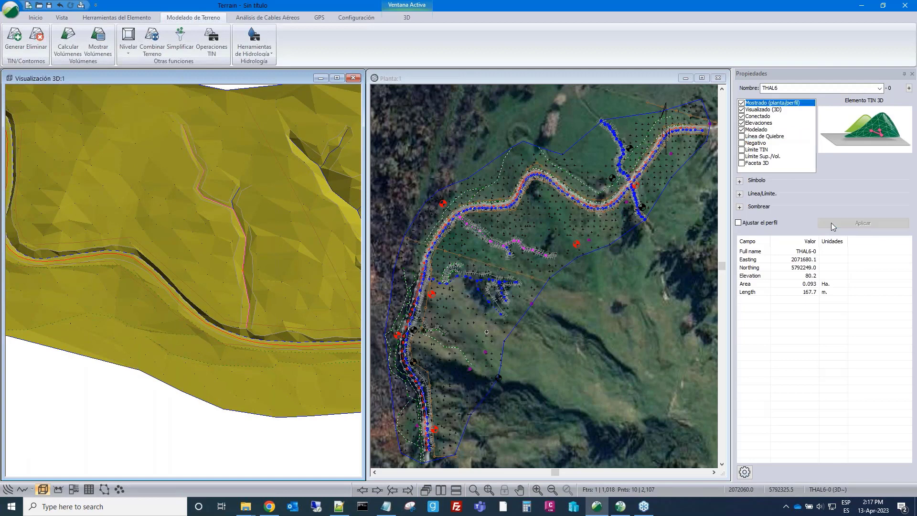
Regenerate the terrain triangles with major and minor contours turned off, and inspect the THAL6 channel in 3D
{"action": "left_click", "coordinate": [14, 37]}
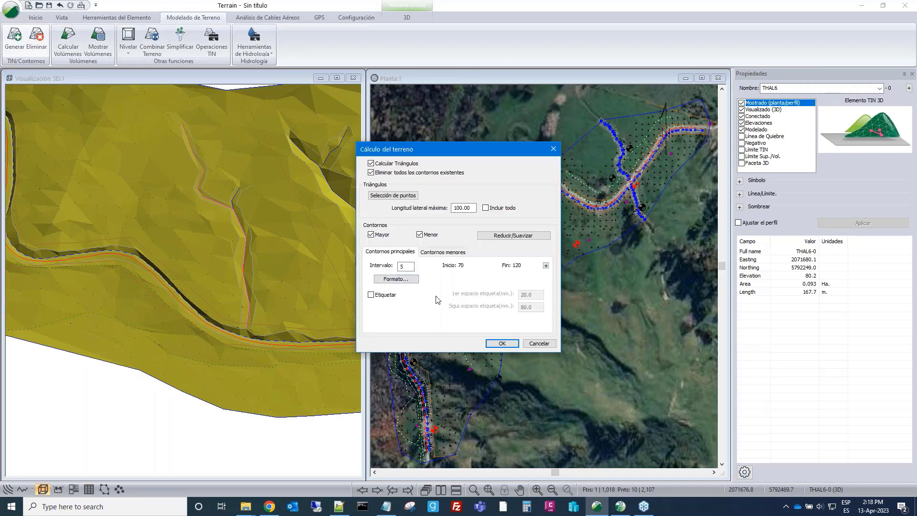
{"action": "left_click", "coordinate": [371, 235]}
{"action": "left_click", "coordinate": [420, 235]}
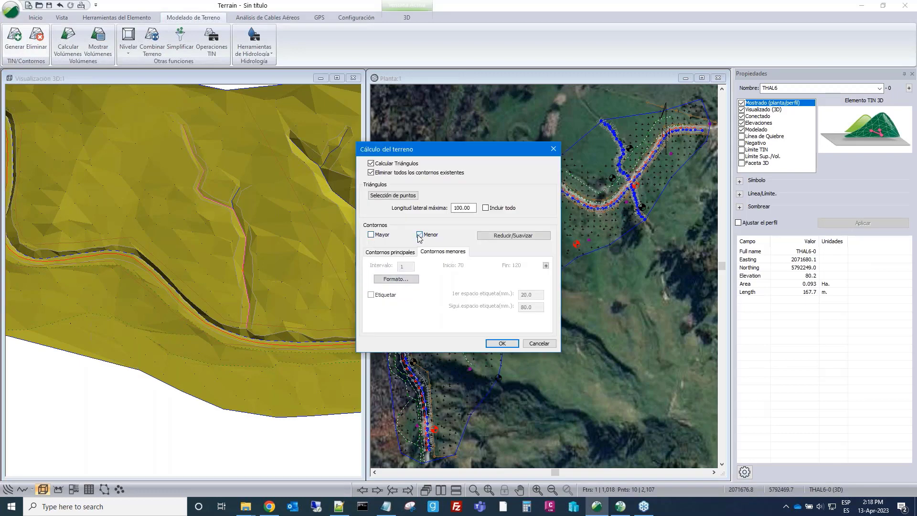
{"action": "left_click", "coordinate": [502, 344]}
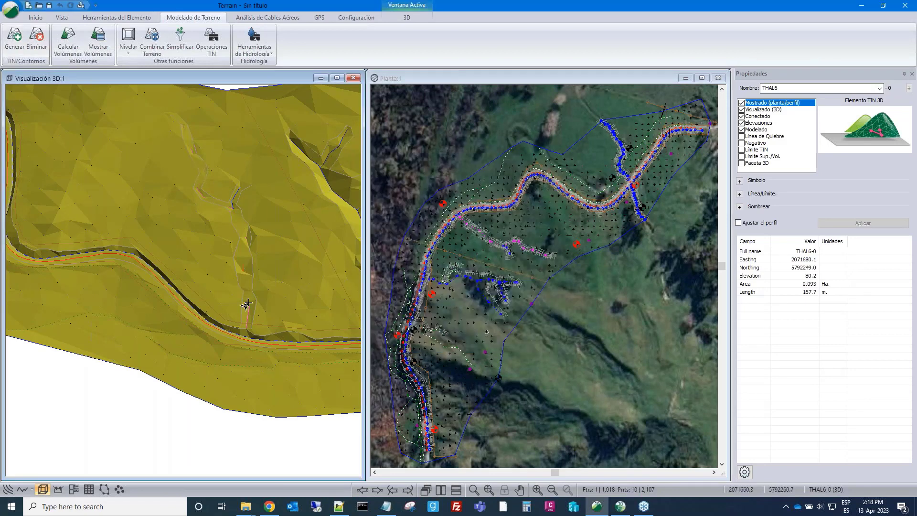
{"action": "scroll", "coordinate": [247, 305], "scroll_direction": "up", "scroll_amount": 1}
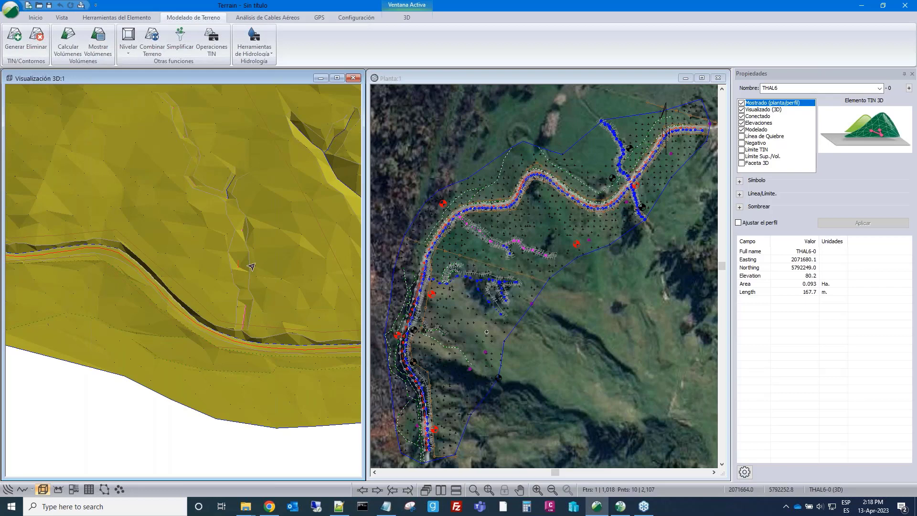
{"action": "scroll", "coordinate": [234, 211], "scroll_direction": "down", "scroll_amount": 2}
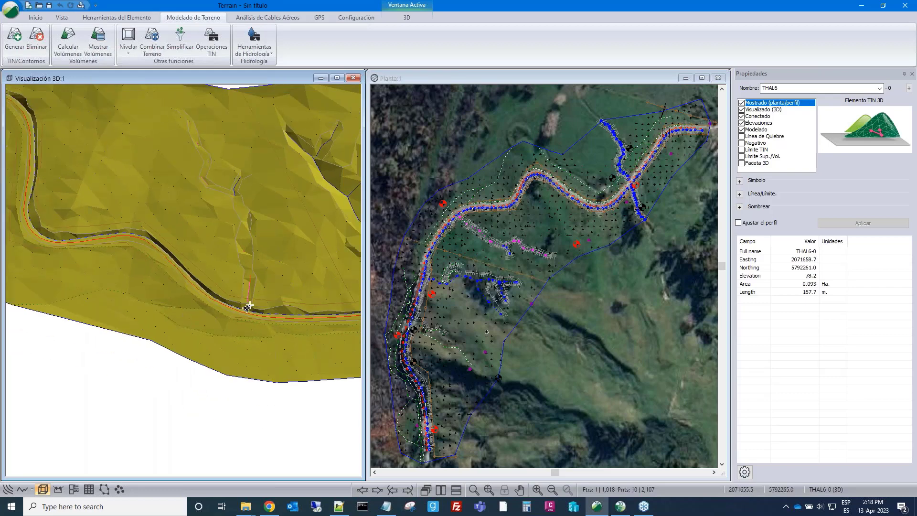
Turn THAL6's breakline property back on and recalculate the terrain triangles without contours
{"action": "left_click", "coordinate": [742, 136]}
{"action": "left_click", "coordinate": [824, 223]}
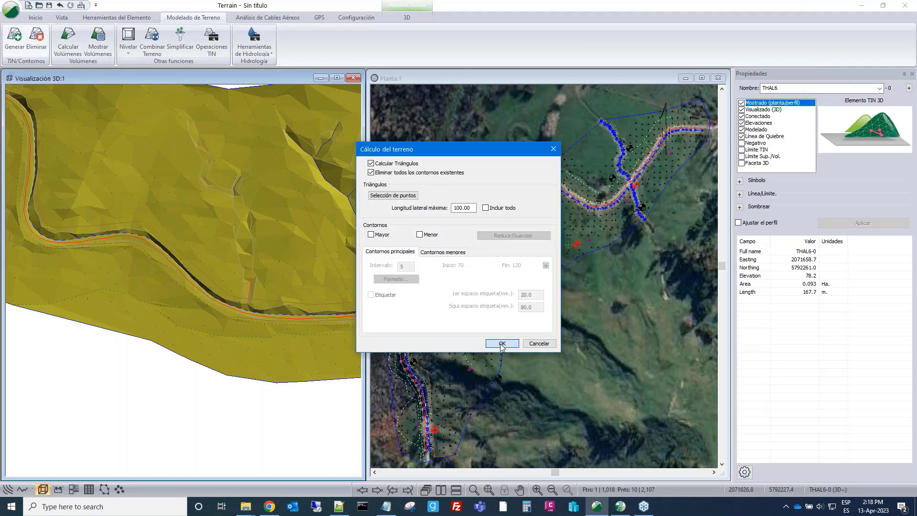
{"action": "left_click", "coordinate": [501, 344]}
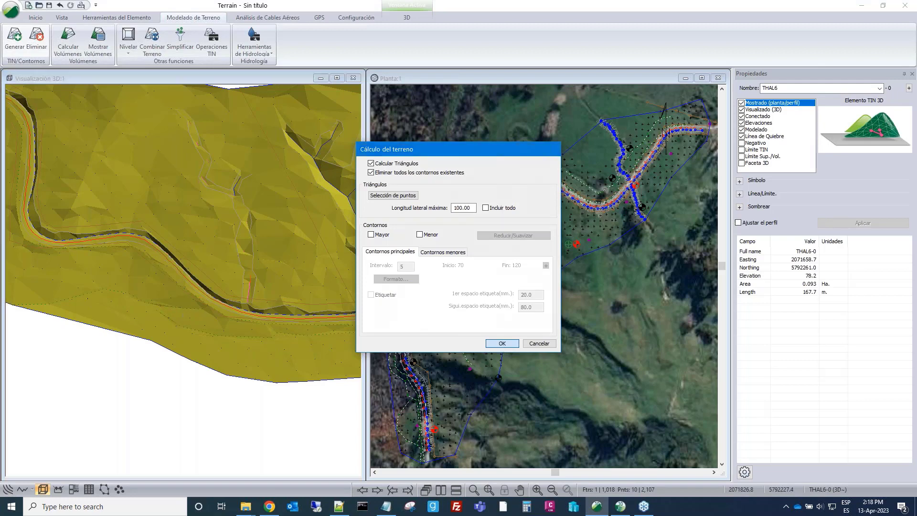
Examine the recalculated terrain around THAL6 and the road from several angles in 3D, alongside the satellite plan
{"action": "scroll", "coordinate": [151, 136], "scroll_direction": "down", "scroll_amount": 2}
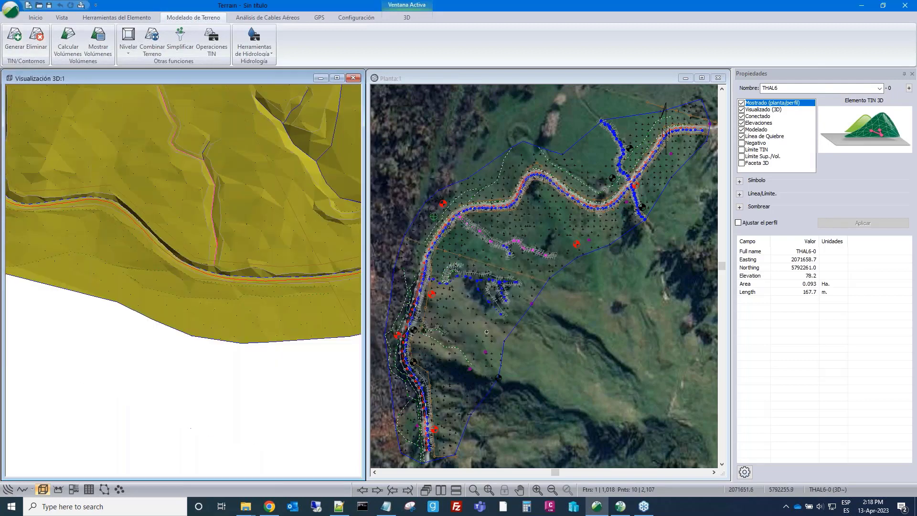
{"action": "left_click_drag", "start_coordinate": [273, 285], "coordinate": [131, 247]}
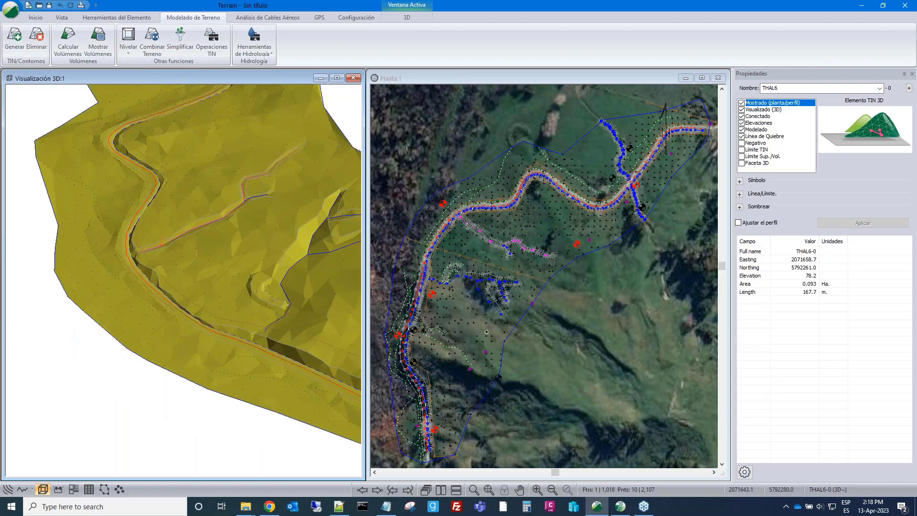
{"action": "scroll", "coordinate": [214, 210], "scroll_direction": "down", "scroll_amount": 2}
{"action": "scroll", "coordinate": [210, 227], "scroll_direction": "down", "scroll_amount": 1}
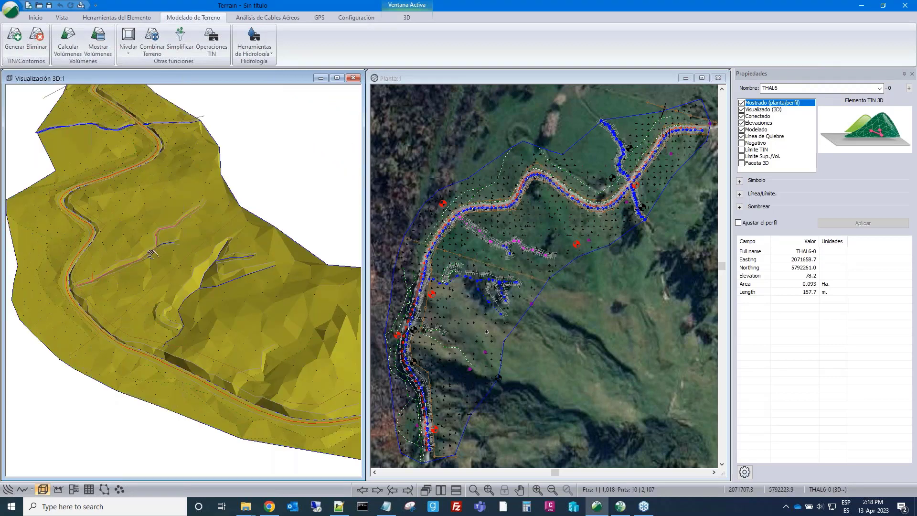
{"action": "scroll", "coordinate": [158, 256], "scroll_direction": "down", "scroll_amount": 1}
{"action": "scroll", "coordinate": [573, 206], "scroll_direction": "down", "scroll_amount": 1}
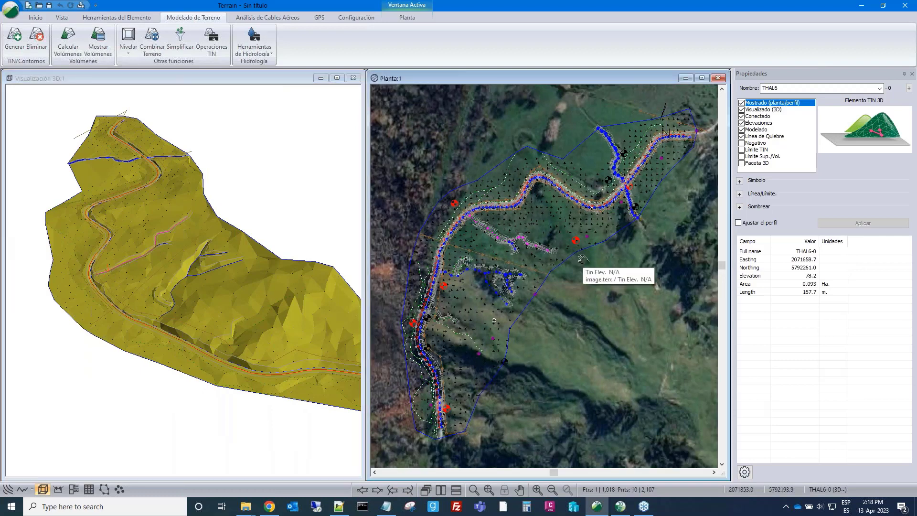
{"action": "middle_click_drag", "start_coordinate": [578, 262], "coordinate": [593, 225]}
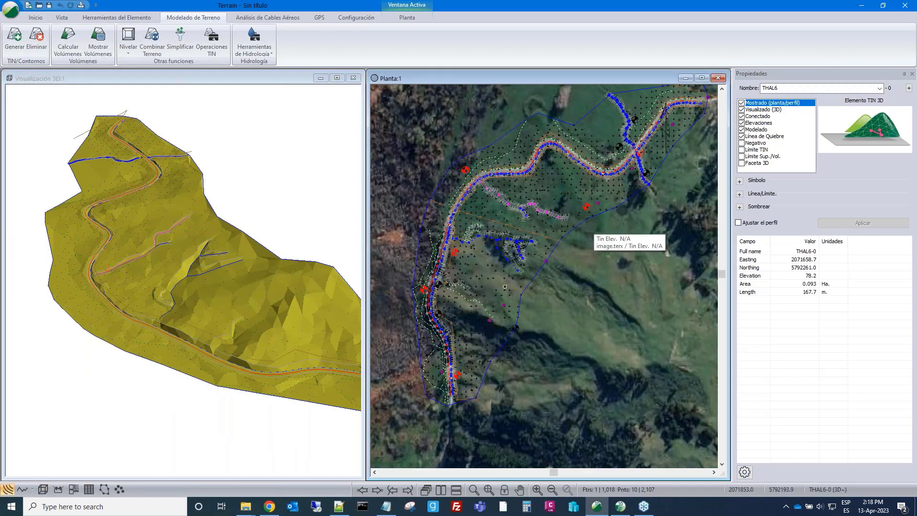
{"action": "middle_click_drag", "start_coordinate": [214, 314], "coordinate": [169, 260]}
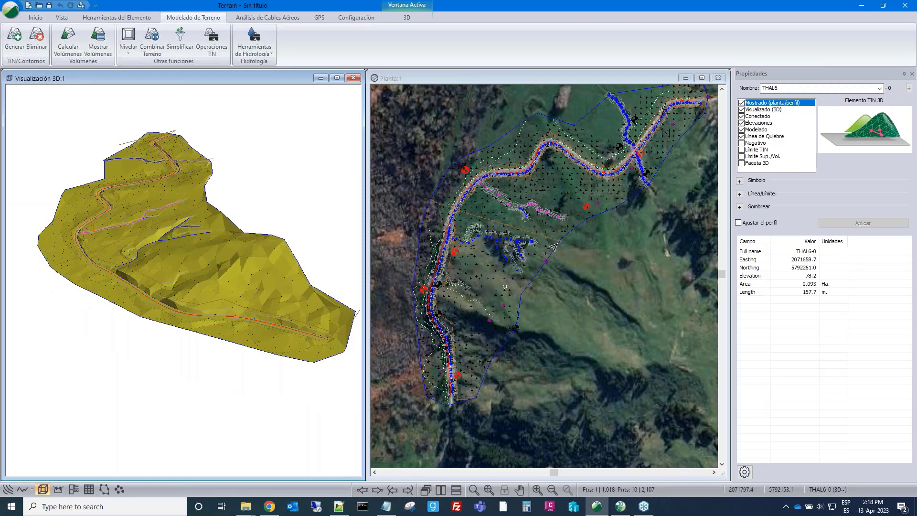
Save the terrain model as topo in the WEB folder of WEB_Diseño_de_Vías_Rurales
{"action": "left_click", "coordinate": [11, 10]}
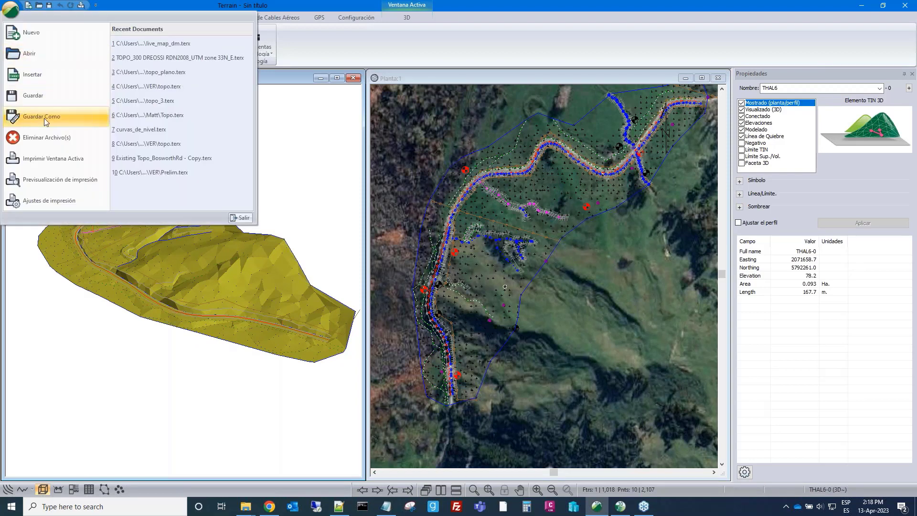
{"action": "left_click", "coordinate": [44, 119]}
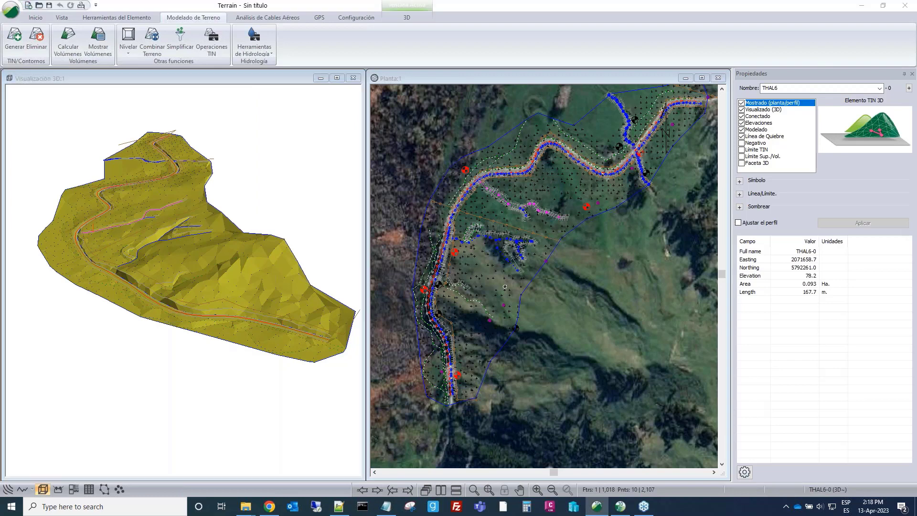
{"action": "type", "text": "topo"}
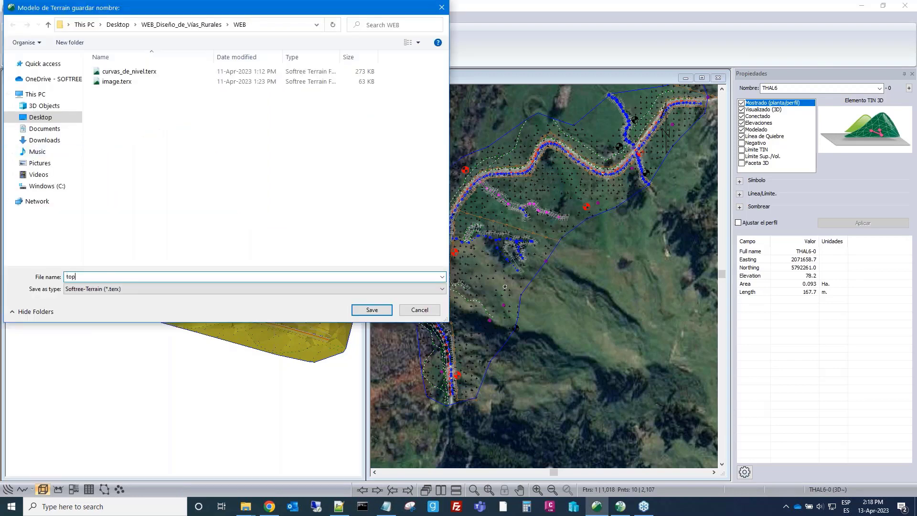
{"action": "left_click", "coordinate": [48, 24]}
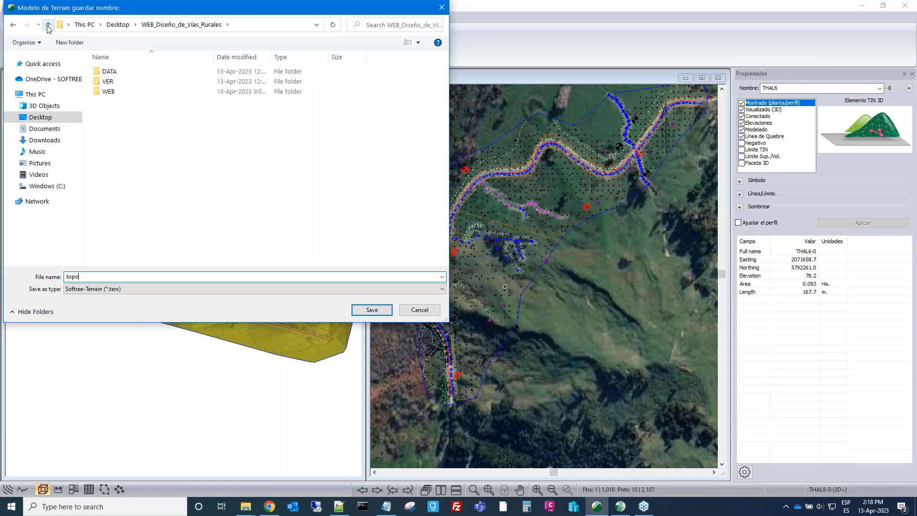
{"action": "double_click", "coordinate": [109, 92]}
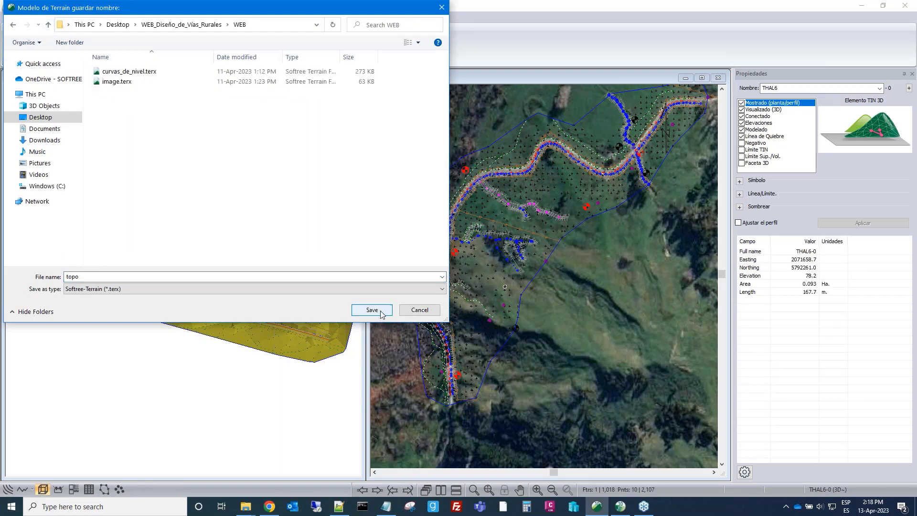
{"action": "left_click", "coordinate": [381, 313]}
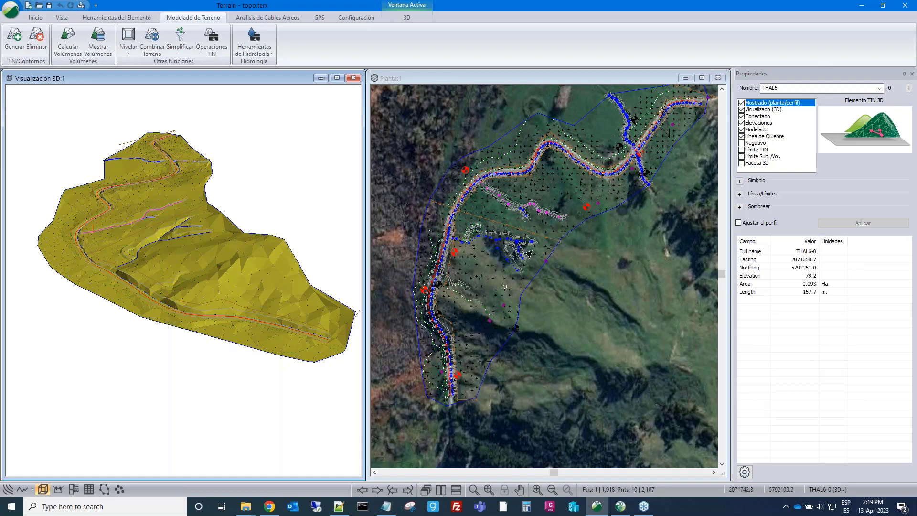
Trace the survey features over the satellite plan and compare their positions with the 3D terrain
{"action": "mouse_move", "coordinate": [529, 253]}
{"action": "mouse_move", "coordinate": [461, 290]}
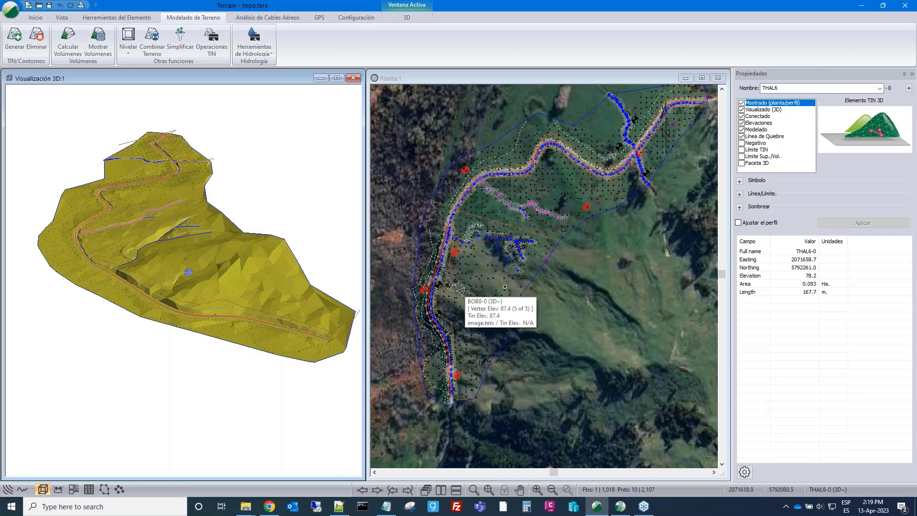
{"action": "mouse_move", "coordinate": [636, 157]}
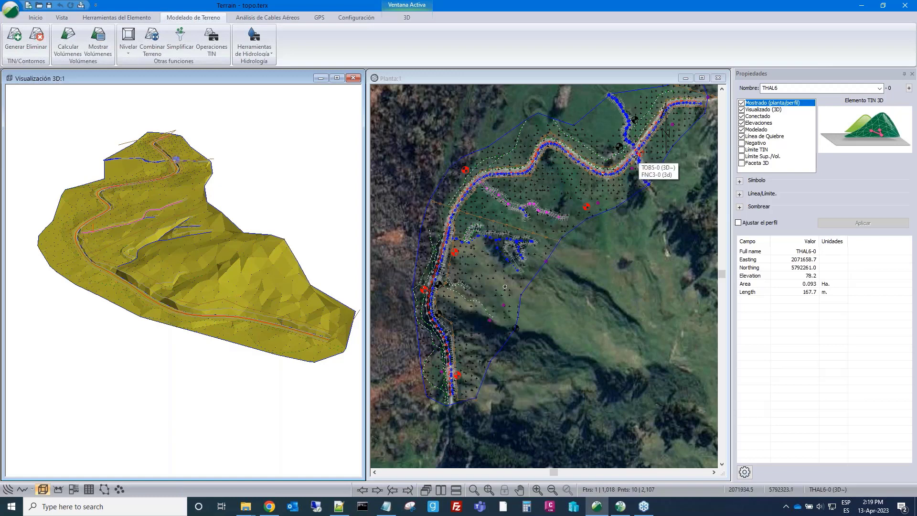
{"action": "mouse_move", "coordinate": [490, 275]}
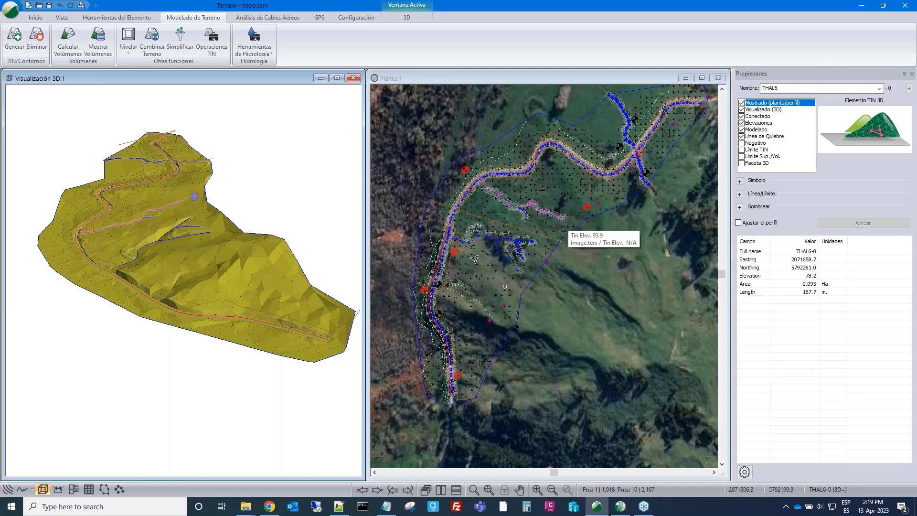
{"action": "mouse_move", "coordinate": [290, 295]}
{"action": "middle_click_drag", "start_coordinate": [290, 295], "coordinate": [167, 237]}
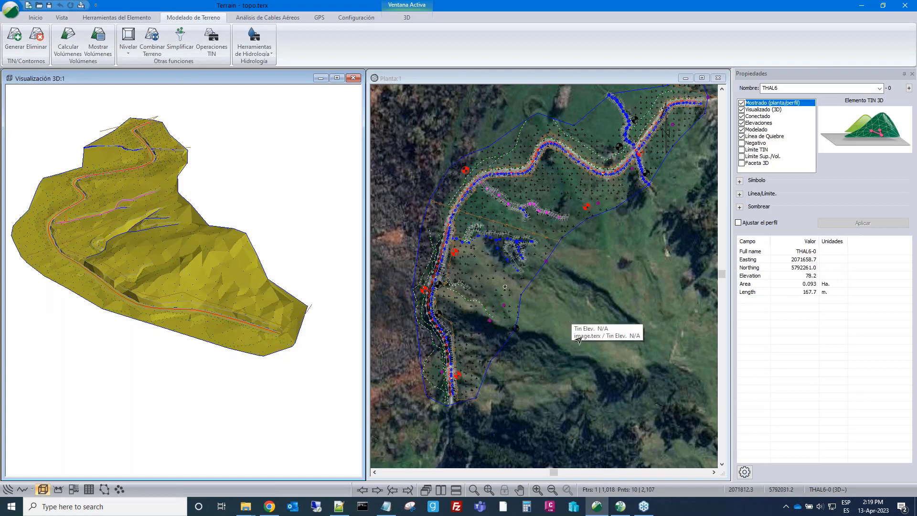
Switch to Location and close the design_4.dsnx design, saving its changes
{"action": "mouse_move", "coordinate": [620, 505]}
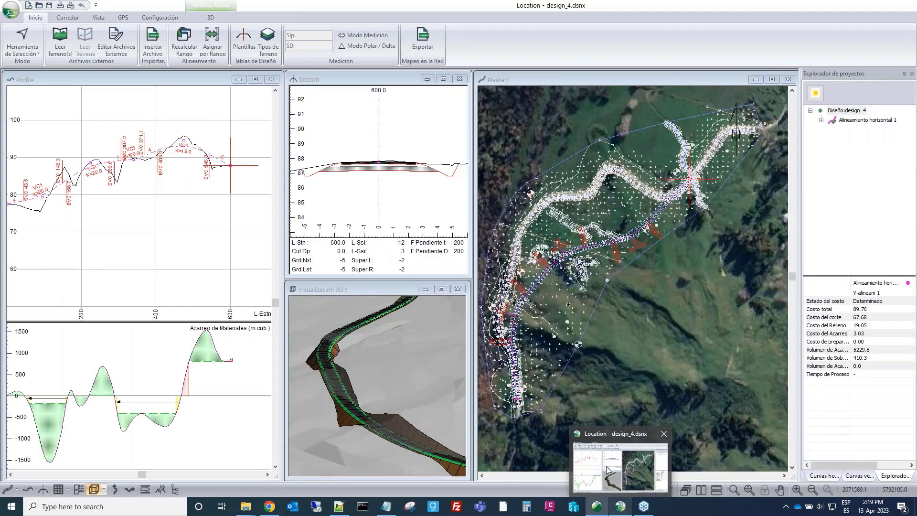
{"action": "left_click", "coordinate": [606, 466]}
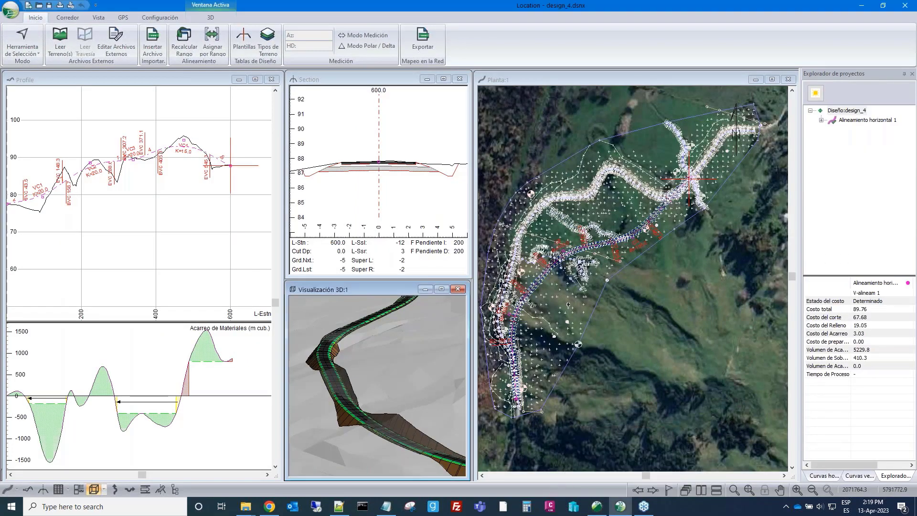
{"action": "left_click", "coordinate": [11, 10]}
{"action": "left_click", "coordinate": [41, 32]}
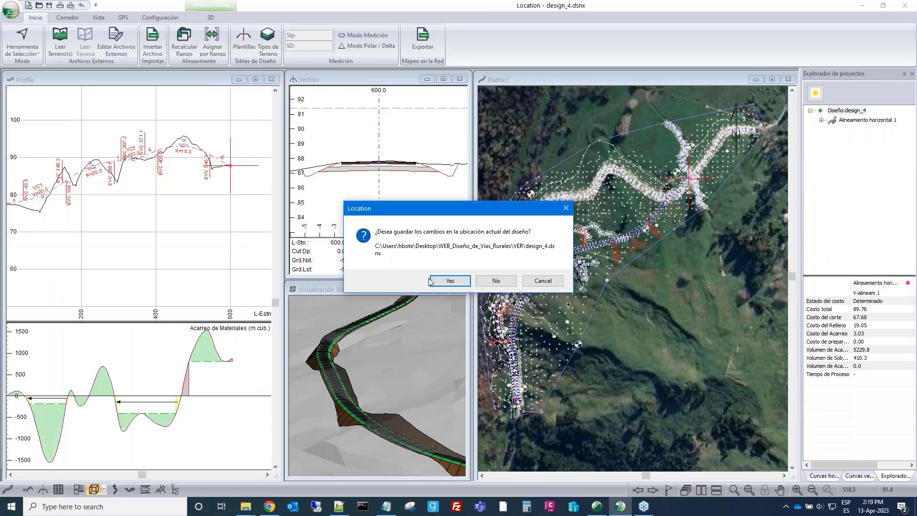
{"action": "left_click", "coordinate": [430, 280]}
Start a new design using topo.terx from the WEB folder as the original terrain surface
{"action": "left_click", "coordinate": [10, 10]}
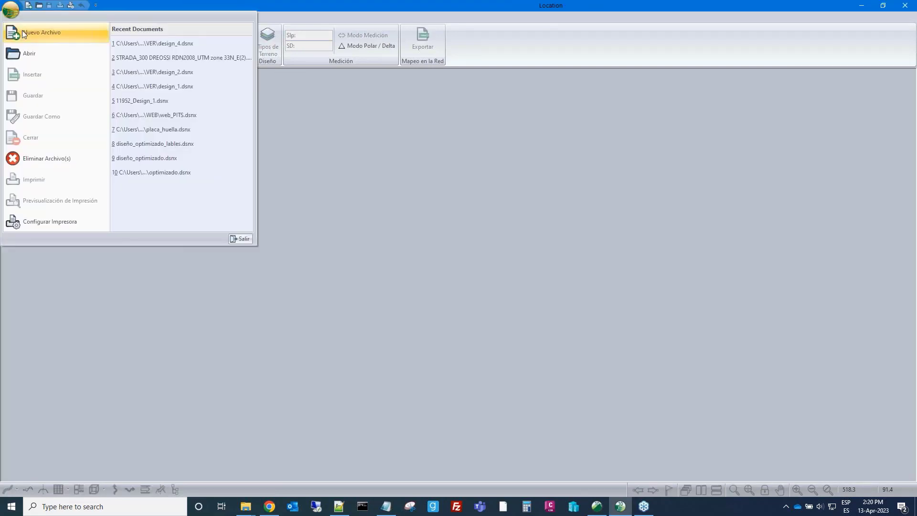
{"action": "left_click", "coordinate": [22, 31]}
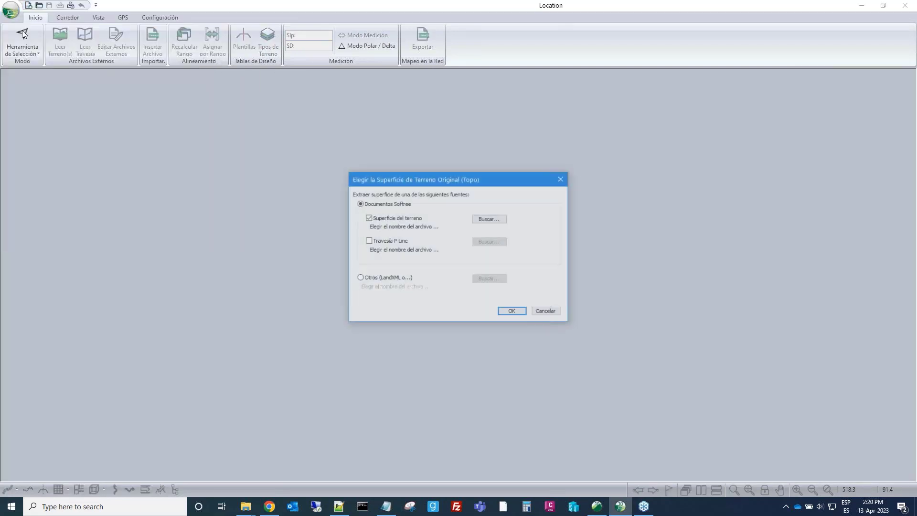
{"action": "left_click", "coordinate": [489, 221]}
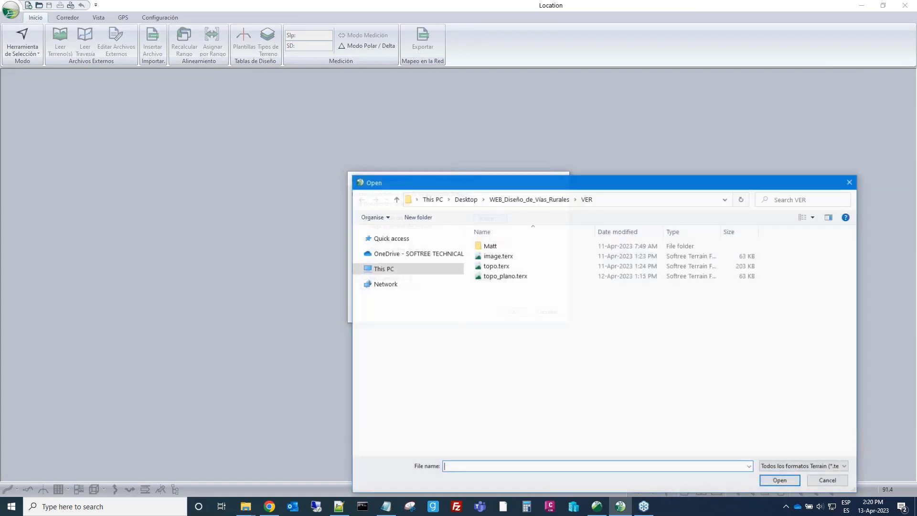
{"action": "left_click_drag", "start_coordinate": [496, 190], "coordinate": [354, 101]}
{"action": "left_click", "coordinate": [255, 113]}
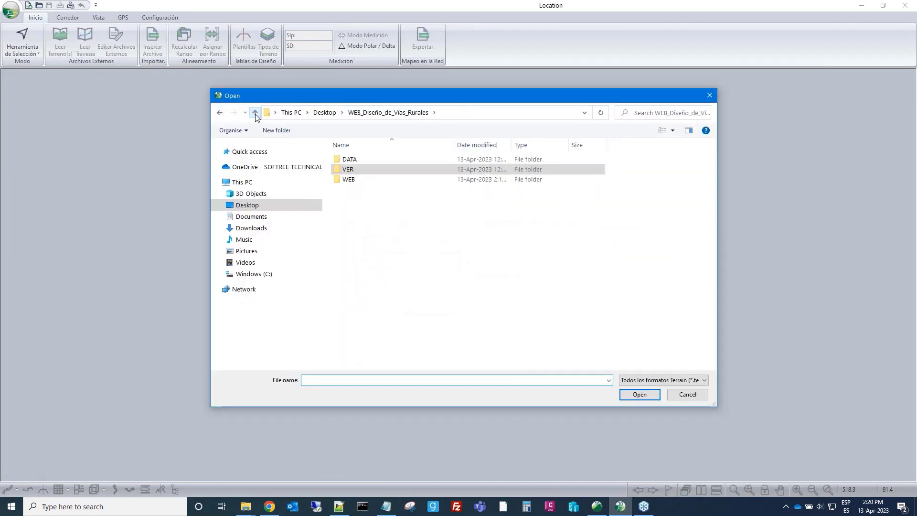
{"action": "double_click", "coordinate": [354, 183]}
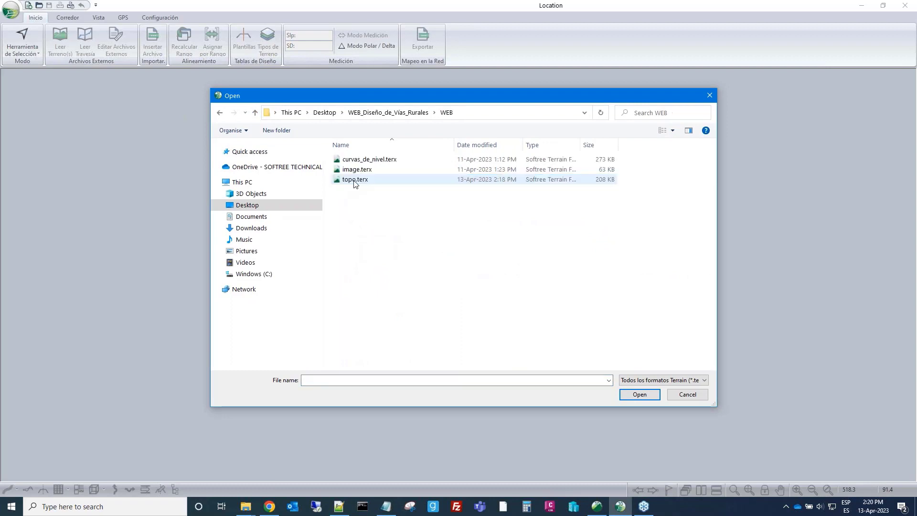
{"action": "left_click", "coordinate": [355, 182]}
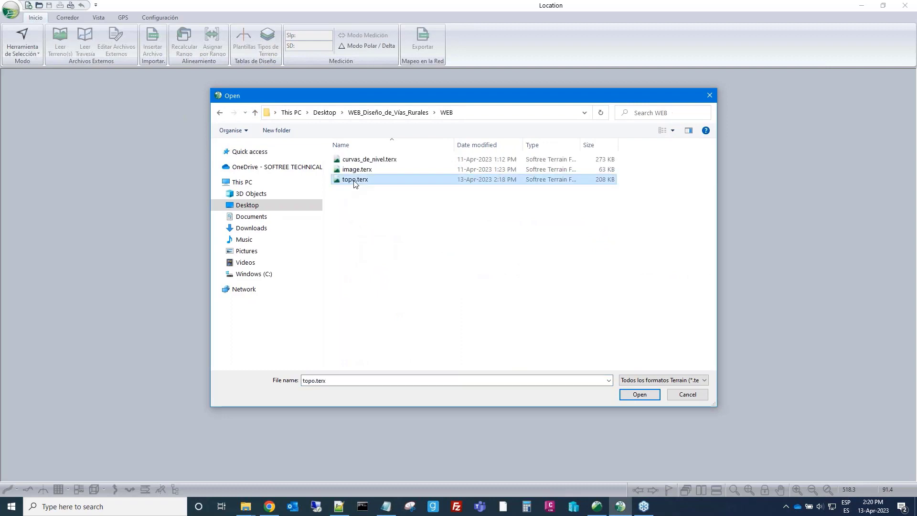
{"action": "left_click", "coordinate": [649, 394]}
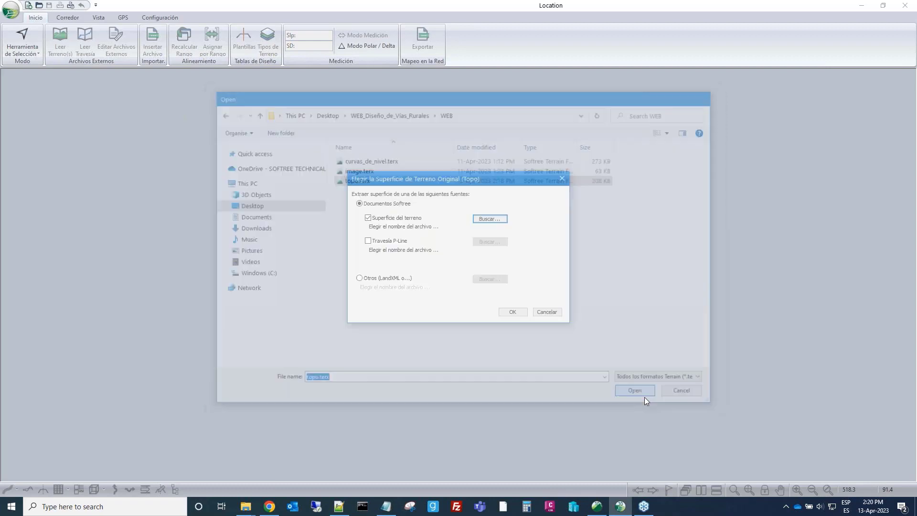
{"action": "left_click", "coordinate": [514, 313]}
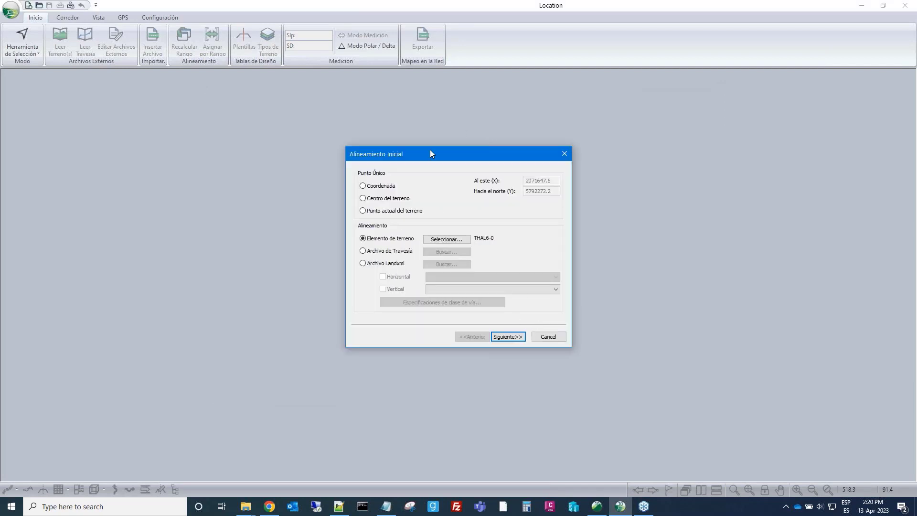
Place the initial alignment point at the terrain centre and create the design with the default standard template
{"action": "left_click", "coordinate": [364, 198]}
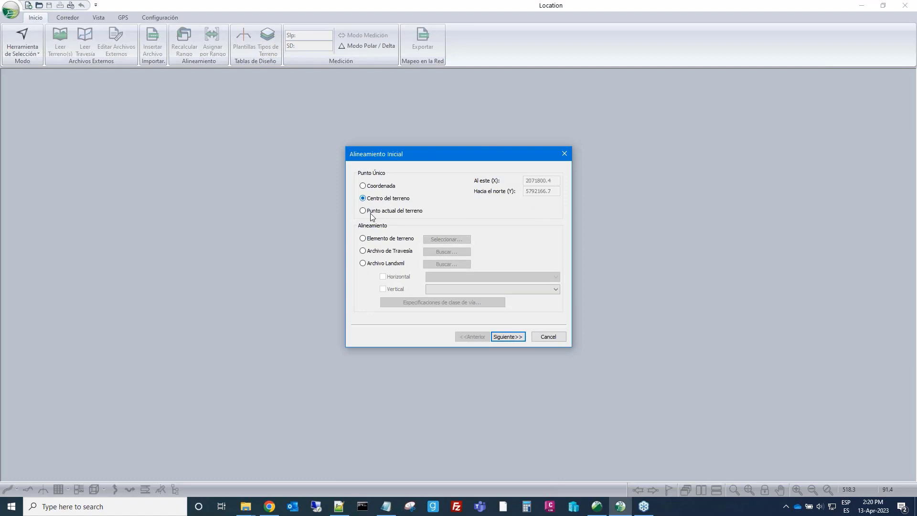
{"action": "left_click", "coordinate": [506, 337]}
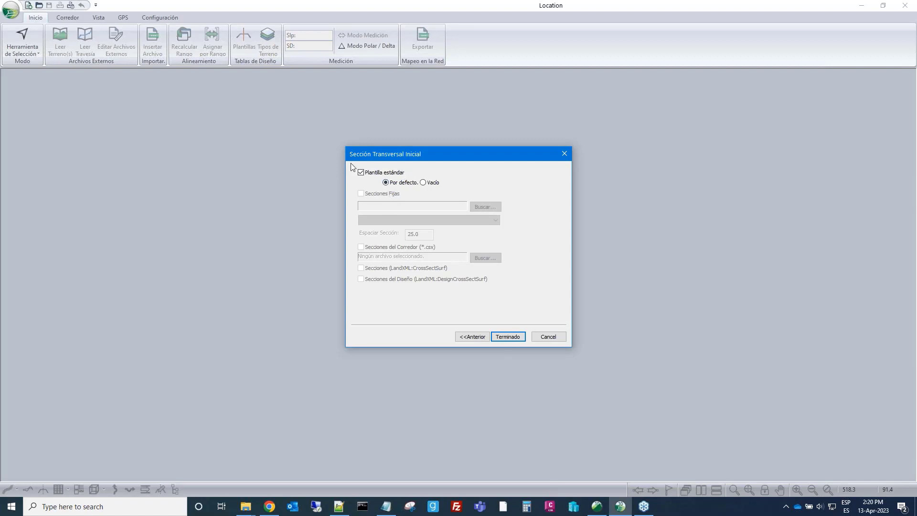
{"action": "left_click", "coordinate": [508, 337]}
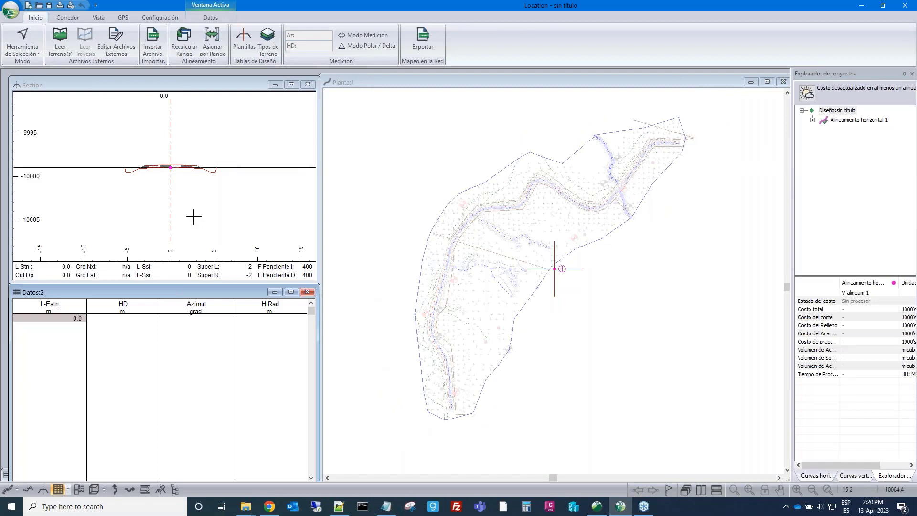
Look over the section, data and plan windows of the new design
{"action": "left_click_drag", "start_coordinate": [139, 89], "coordinate": [135, 83]}
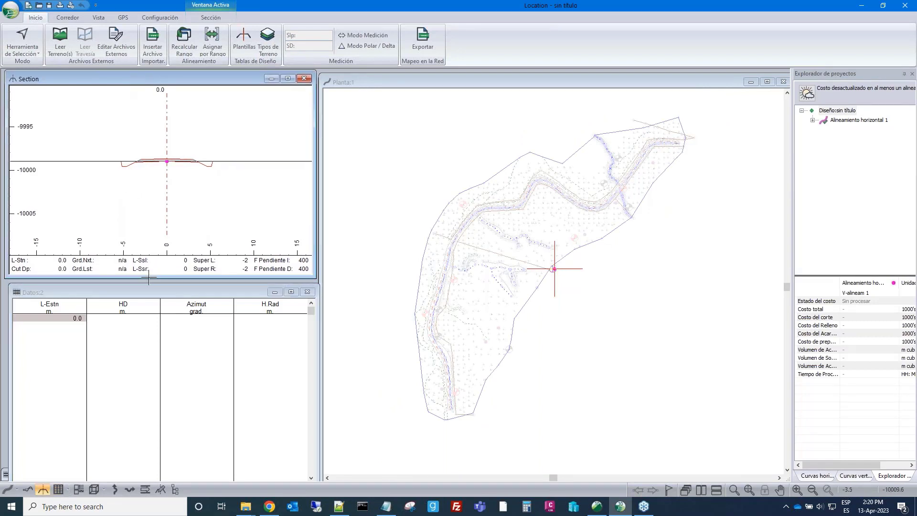
{"action": "left_click_drag", "start_coordinate": [167, 293], "coordinate": [163, 289]}
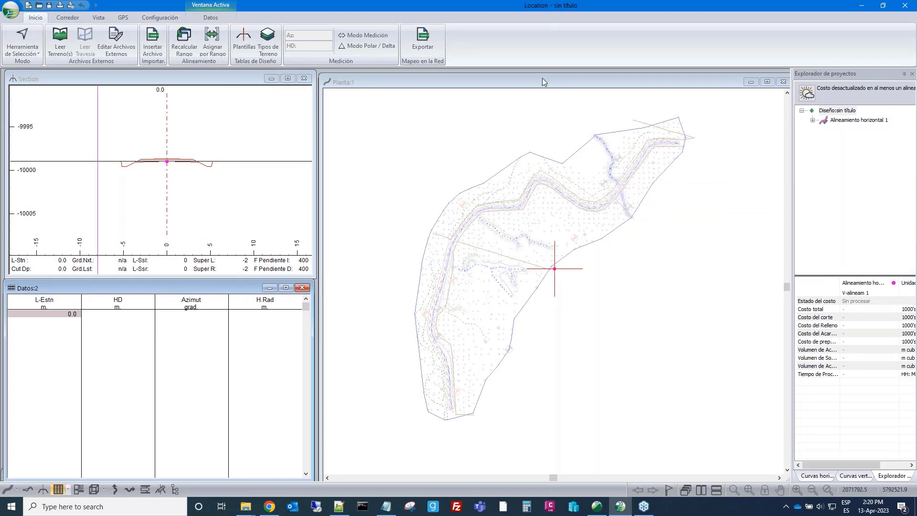
{"action": "left_click_drag", "start_coordinate": [543, 78], "coordinate": [541, 75]}
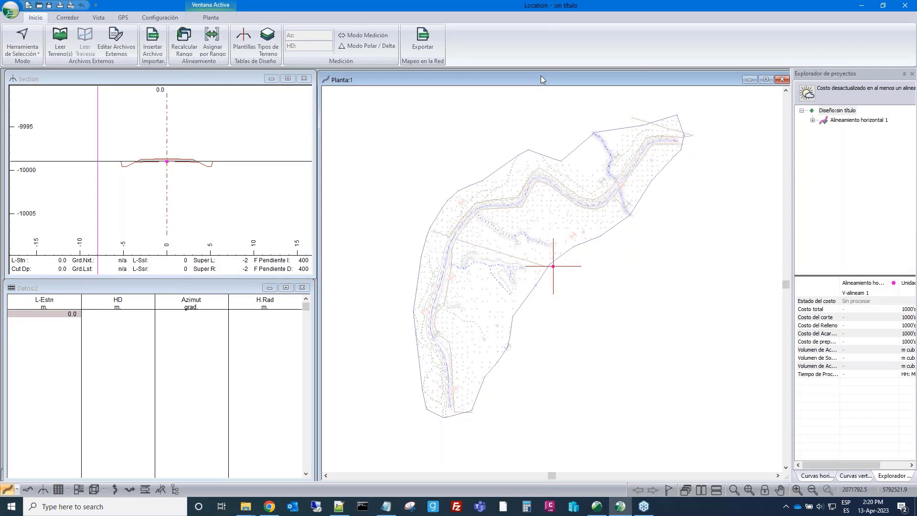
{"action": "mouse_move", "coordinate": [541, 242]}
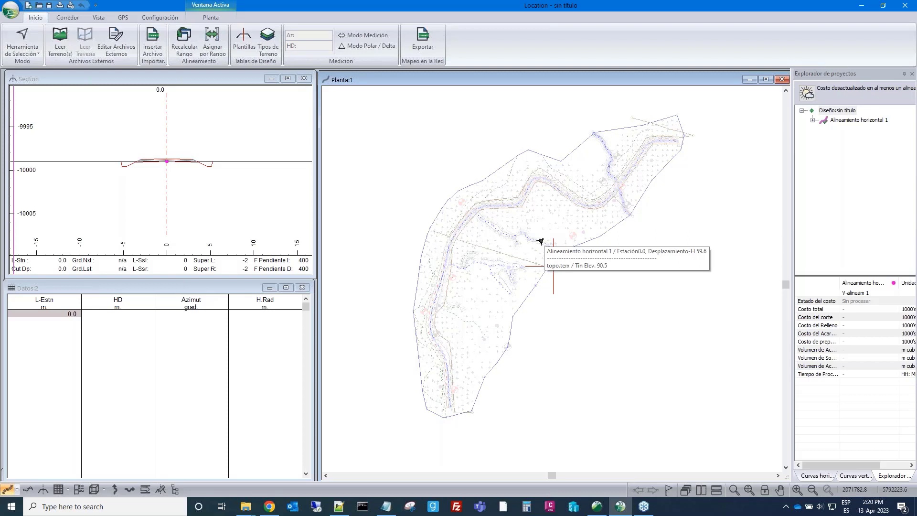
{"action": "mouse_move", "coordinate": [380, 133]}
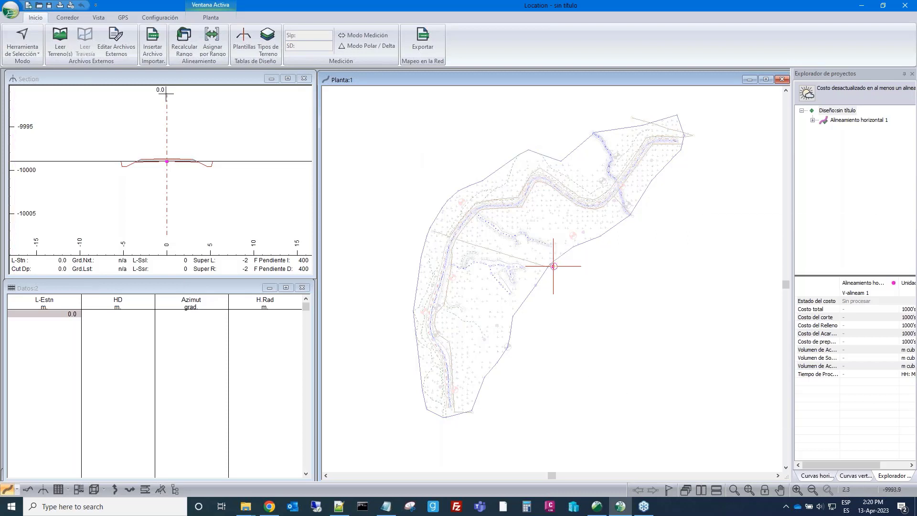
Load the green_field.dlt screen layout
{"action": "left_click", "coordinate": [98, 17]}
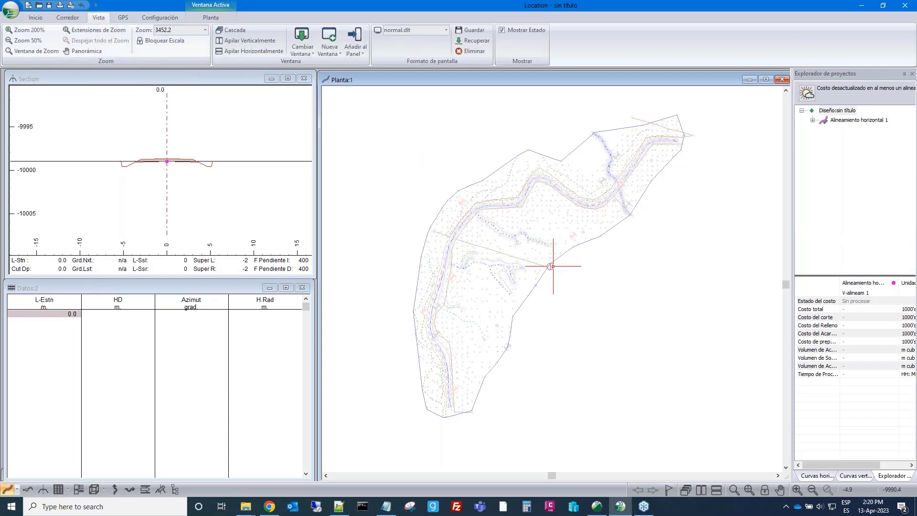
{"action": "left_click", "coordinate": [446, 29]}
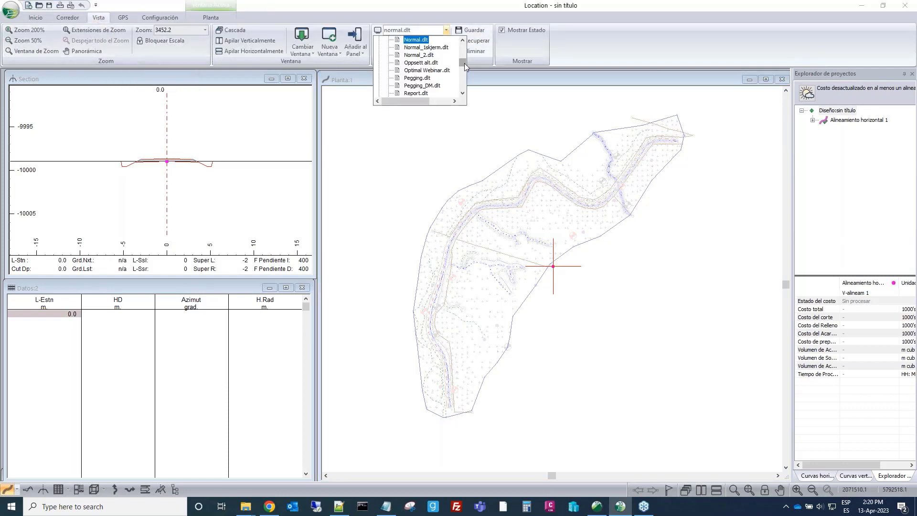
{"action": "left_click_drag", "start_coordinate": [462, 44], "coordinate": [462, 57]}
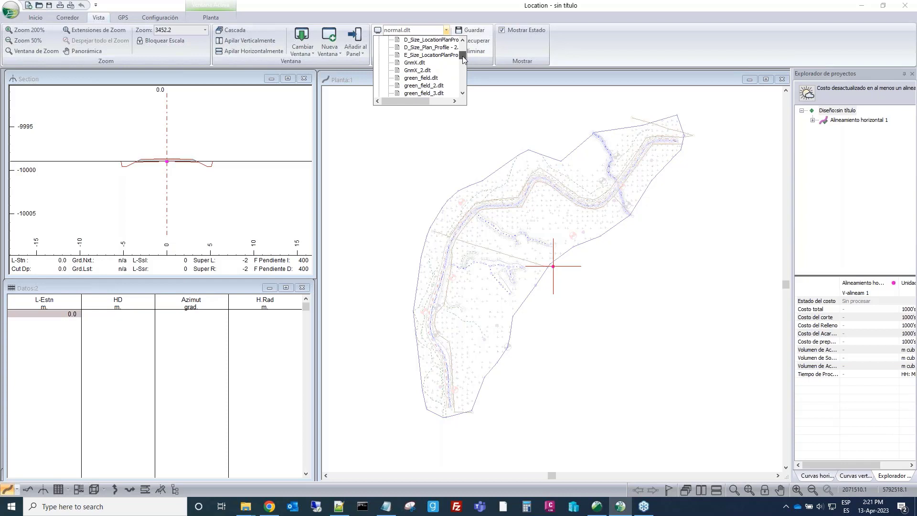
{"action": "left_click", "coordinate": [432, 79]}
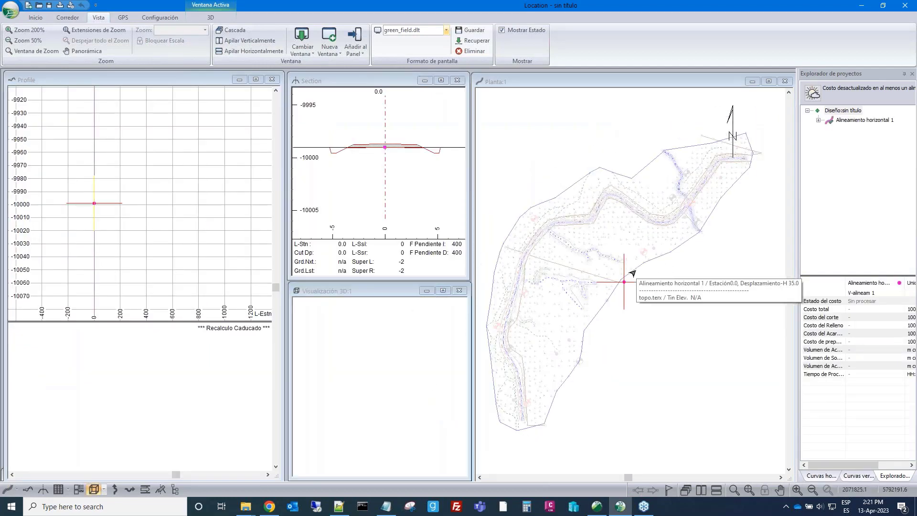
Open the mass haul graph options from the profile window and accept them with the current settings
{"action": "left_click", "coordinate": [634, 273]}
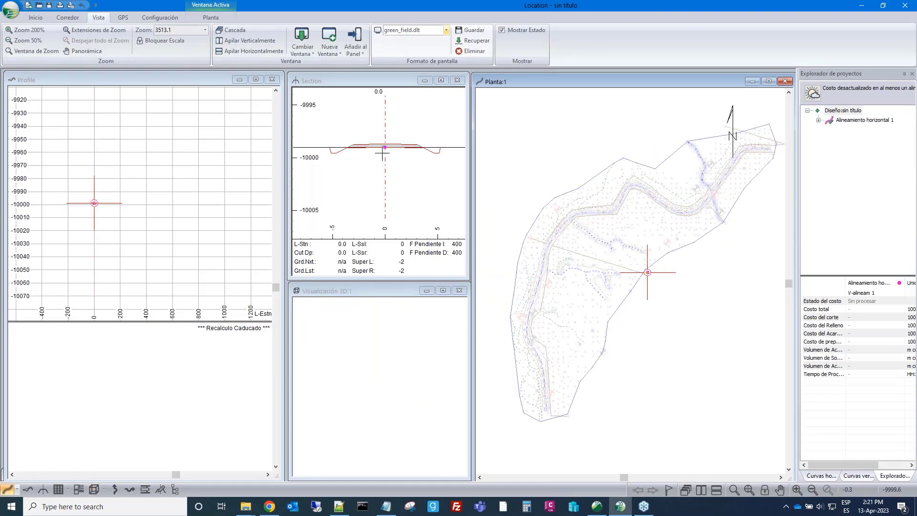
{"action": "scroll", "coordinate": [132, 215], "scroll_direction": "up", "scroll_amount": 1}
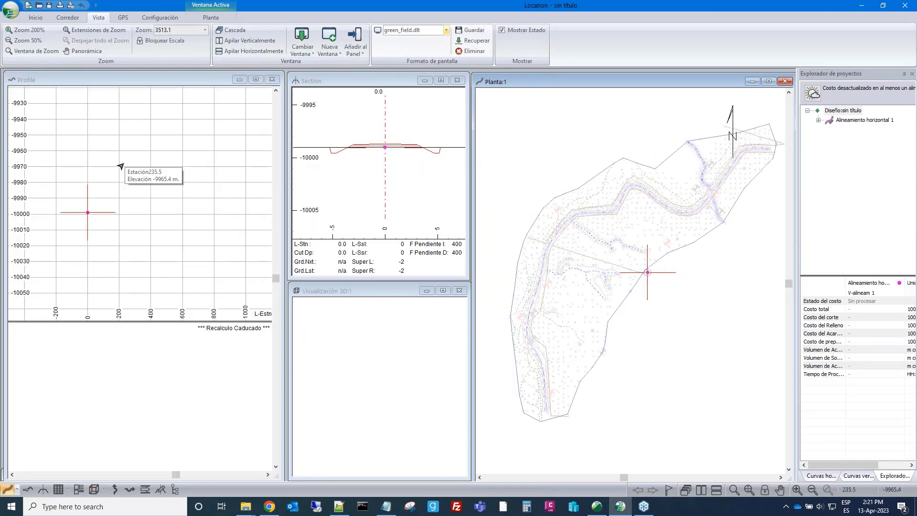
{"action": "right_click", "coordinate": [178, 349]}
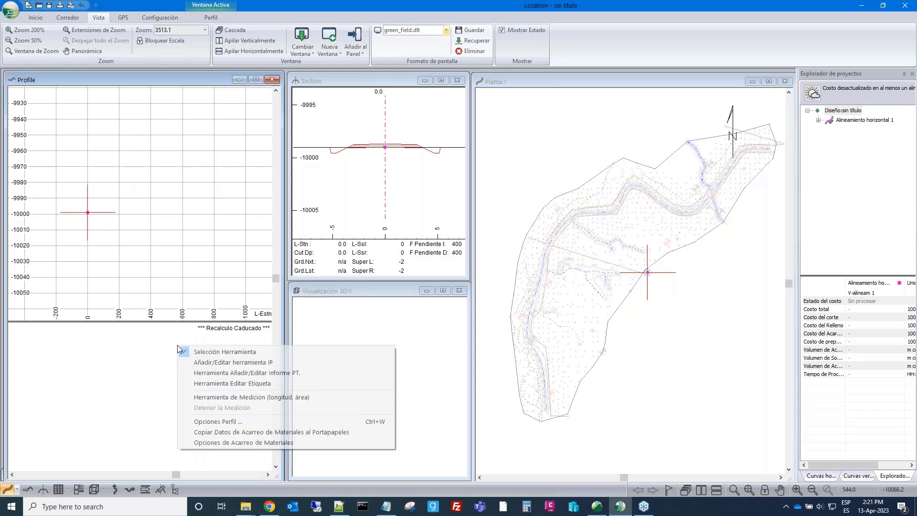
{"action": "left_click", "coordinate": [221, 443]}
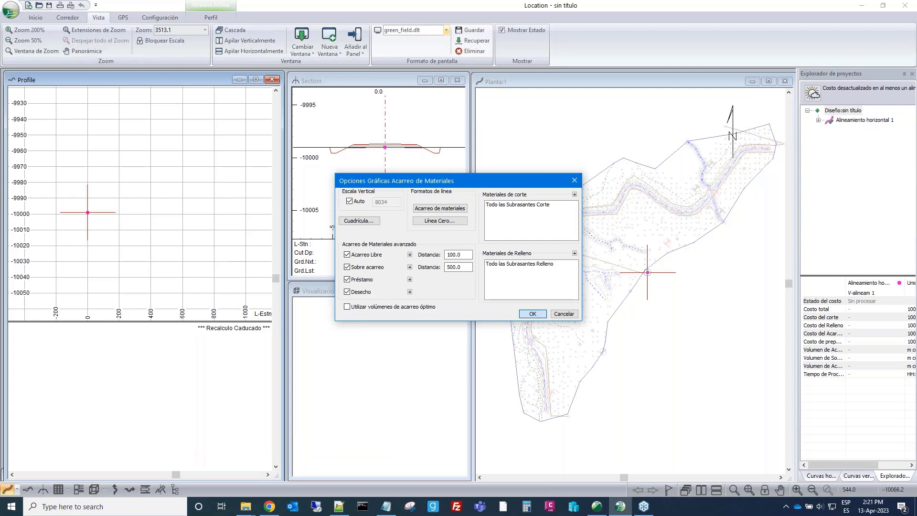
{"action": "left_click", "coordinate": [533, 314]}
Inspect the terrain in the 3D view from another angle, along with the plan and section windows
{"action": "left_click", "coordinate": [382, 398]}
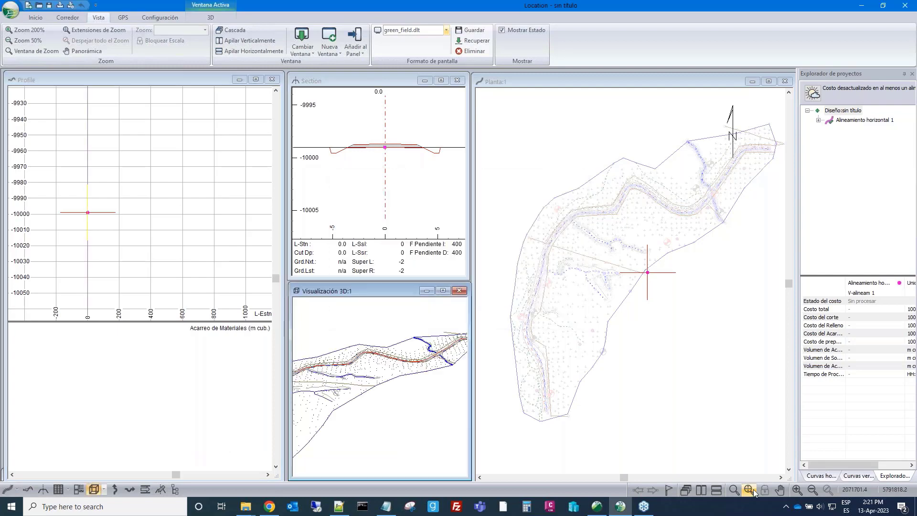
{"action": "left_click_drag", "start_coordinate": [406, 382], "coordinate": [382, 398]}
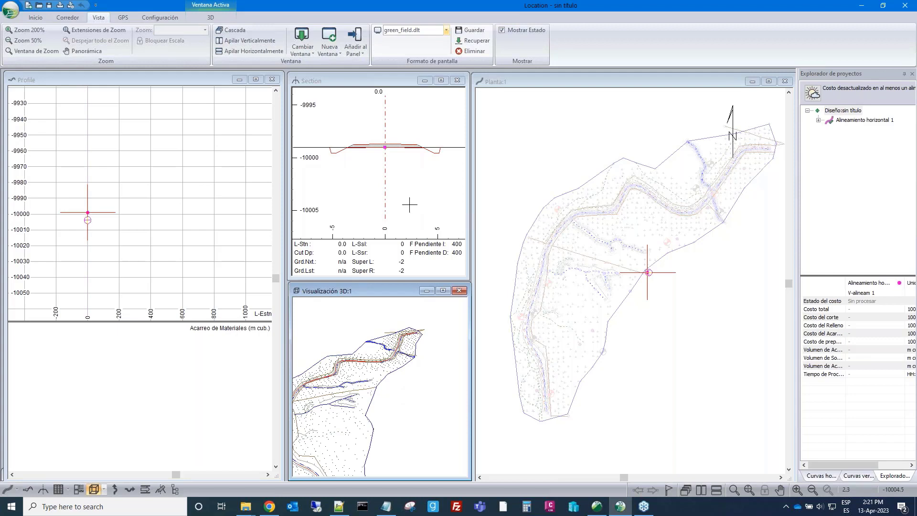
{"action": "left_click", "coordinate": [532, 83]}
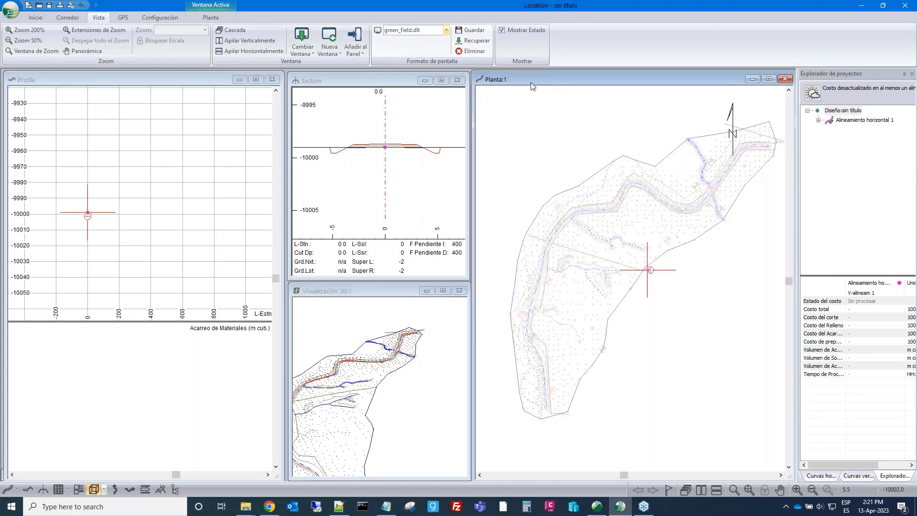
{"action": "left_click_drag", "start_coordinate": [376, 80], "coordinate": [376, 77]}
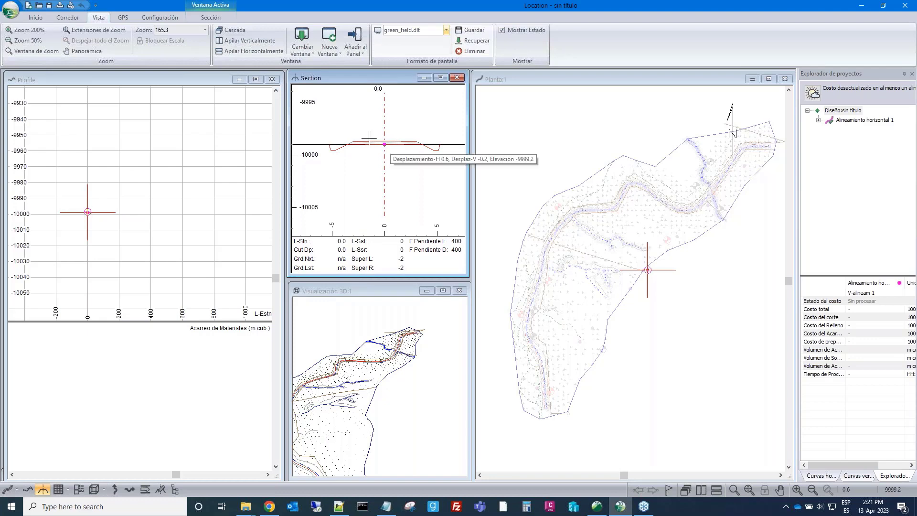
Open the template editor and compare the Resource Low Volume, Rural, Urban and Landing templates, testing the first two at different heights relative to the ground
{"action": "left_click", "coordinate": [36, 18]}
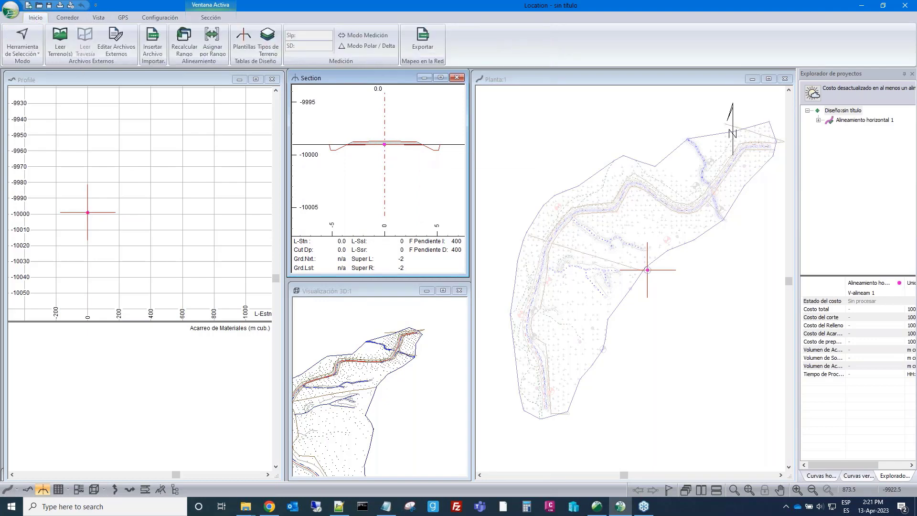
{"action": "left_click", "coordinate": [245, 38]}
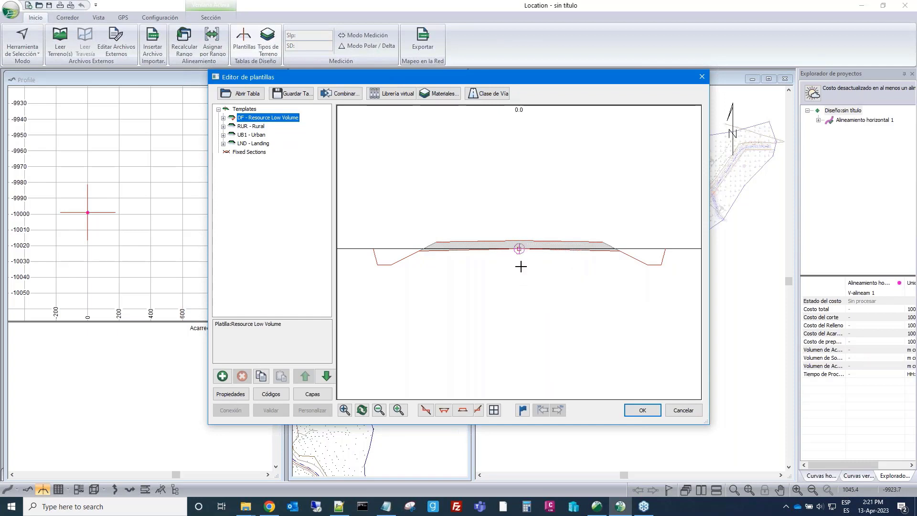
{"action": "mouse_move", "coordinate": [519, 249]}
{"action": "left_mouse_down"}
{"action": "mouse_move", "coordinate": [519, 269]}
{"action": "mouse_move", "coordinate": [520, 215]}
{"action": "mouse_move", "coordinate": [520, 272]}
{"action": "left_mouse_up"}
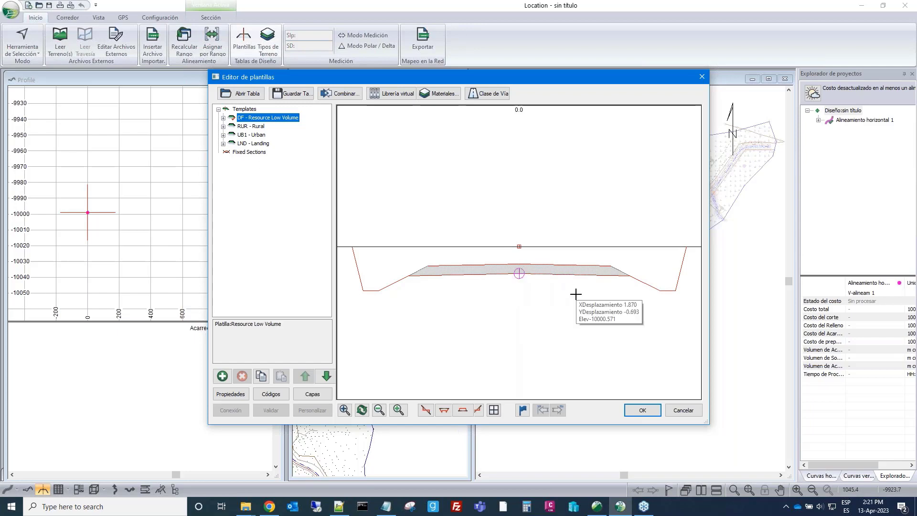
{"action": "left_click", "coordinate": [251, 126]}
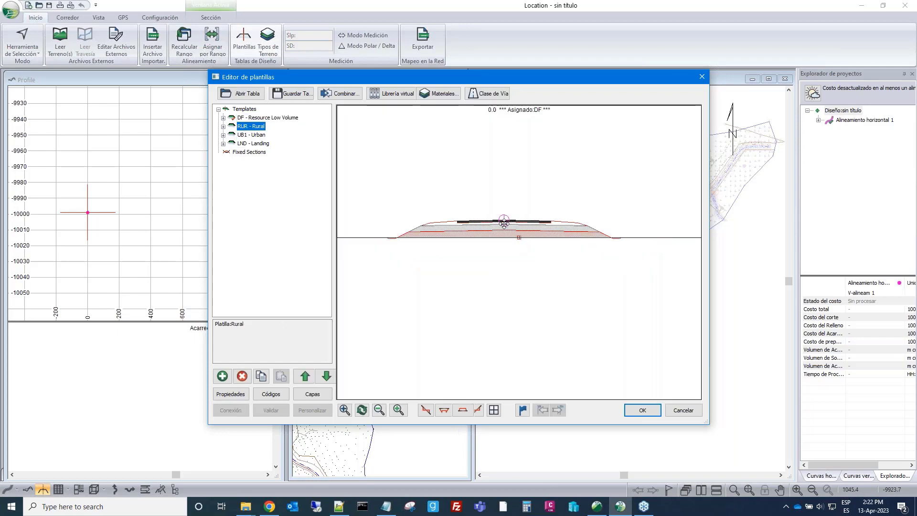
{"action": "mouse_move", "coordinate": [504, 222]}
{"action": "left_mouse_down"}
{"action": "mouse_move", "coordinate": [497, 241]}
{"action": "mouse_move", "coordinate": [508, 204]}
{"action": "left_mouse_up"}
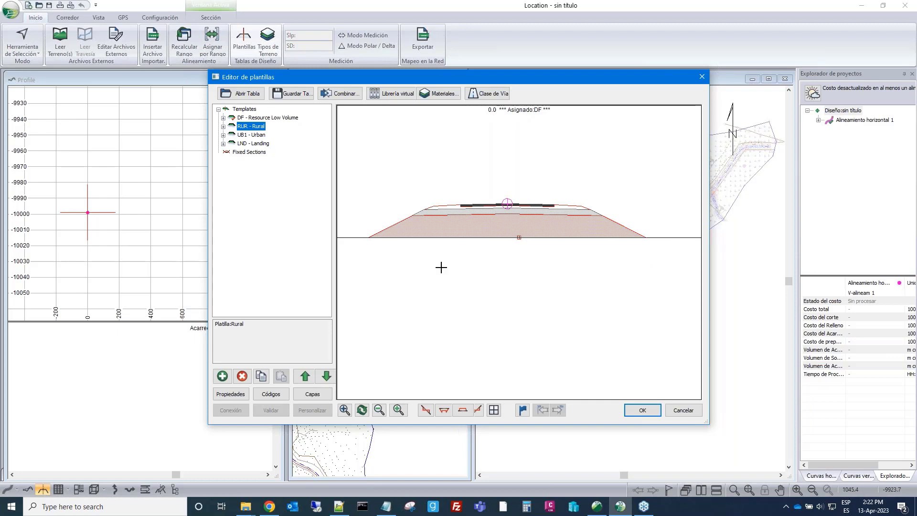
{"action": "left_click", "coordinate": [251, 135]}
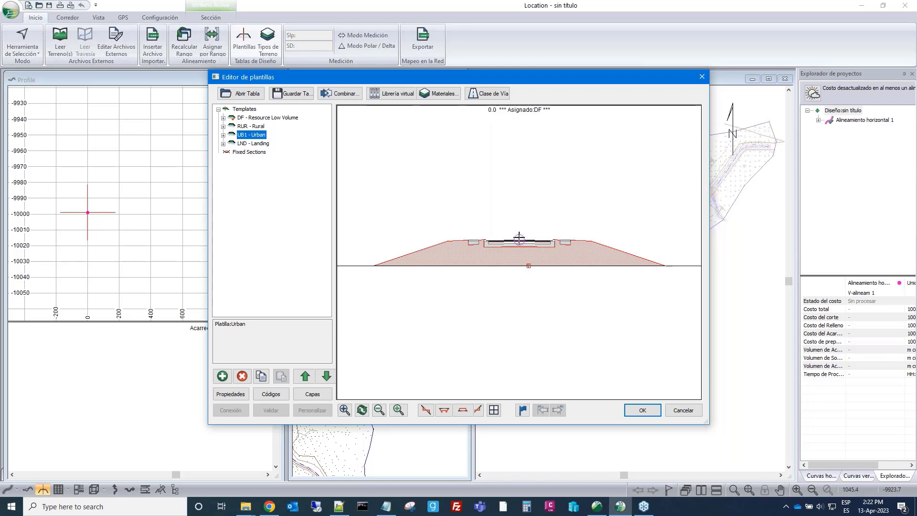
{"action": "left_click", "coordinate": [260, 143]}
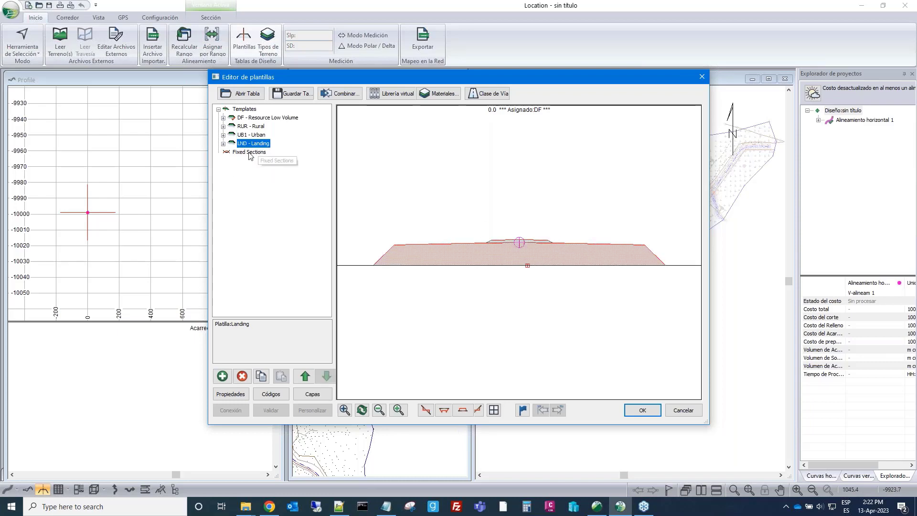
Examine the Resource Low Volume template at a lower height and compare its left and right Resource I components
{"action": "left_click", "coordinate": [249, 119]}
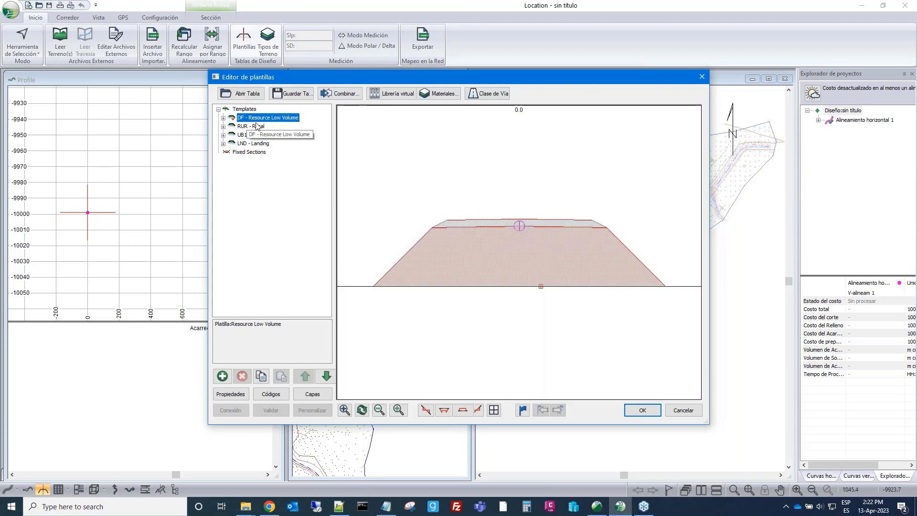
{"action": "left_click_drag", "start_coordinate": [524, 245], "coordinate": [503, 247]}
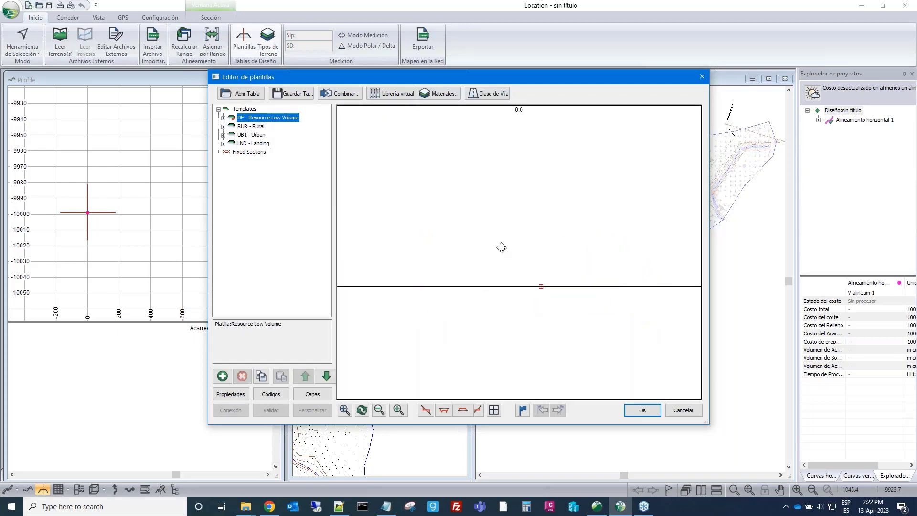
{"action": "left_click", "coordinate": [224, 119]}
{"action": "left_click", "coordinate": [255, 126]}
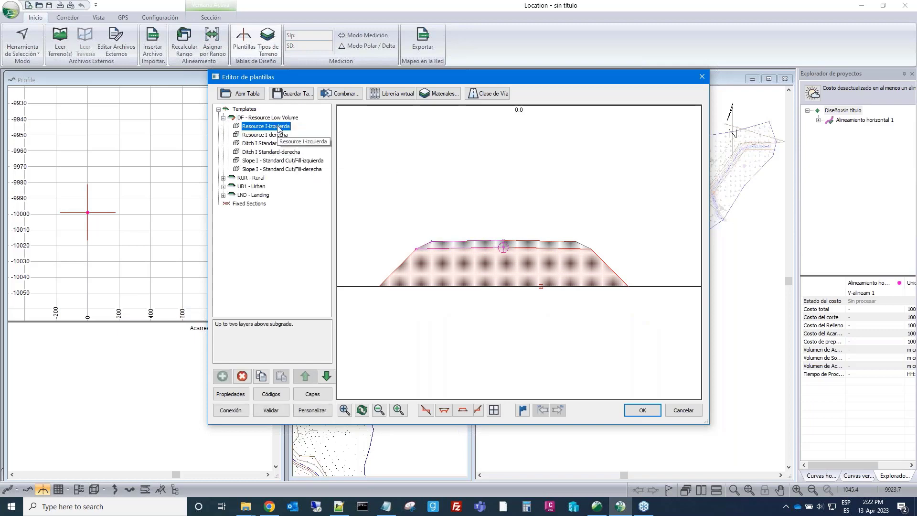
{"action": "left_click", "coordinate": [257, 135]}
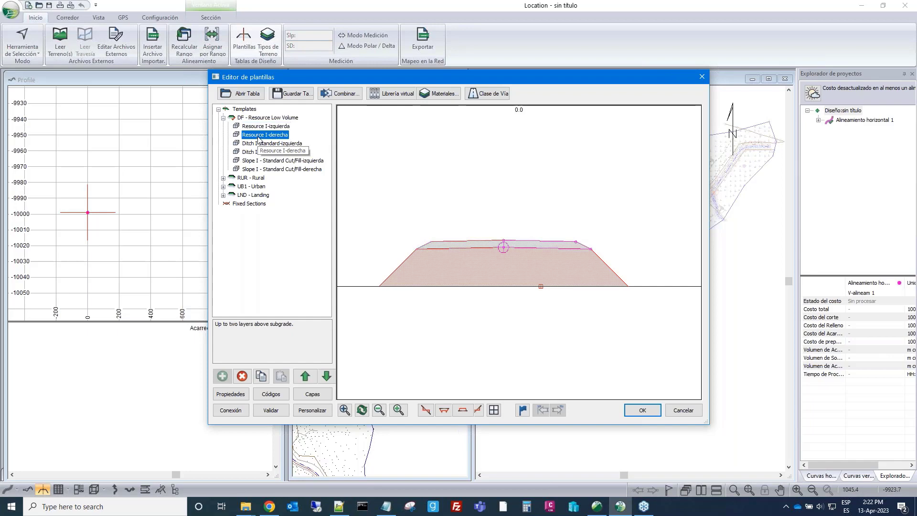
{"action": "left_click", "coordinate": [254, 127]}
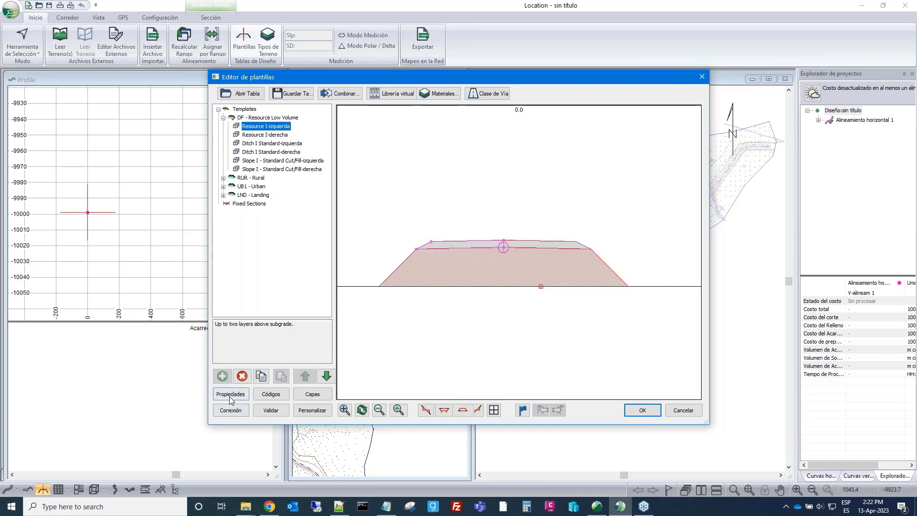
Review the properties of the Resource I-izquierda component without changing them, and shift the Resource Low Volume template sideways in the preview
{"action": "left_click", "coordinate": [230, 399]}
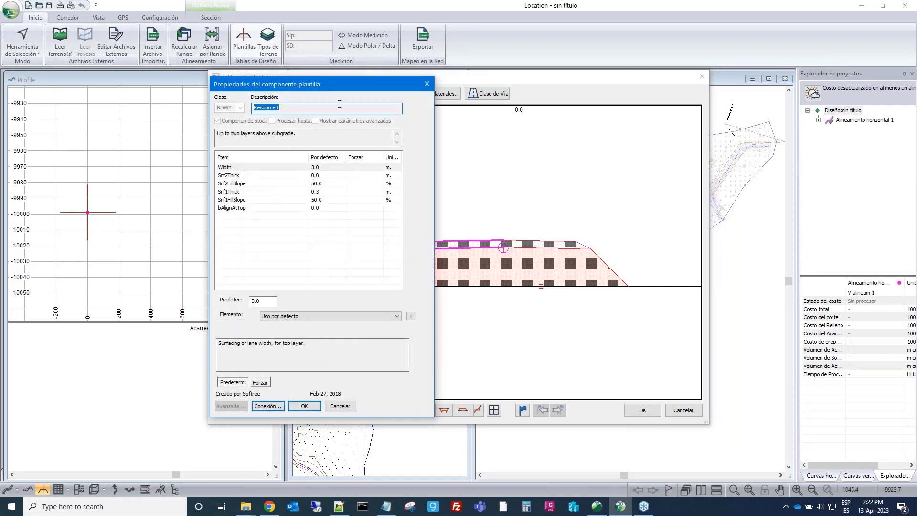
{"action": "left_click_drag", "start_coordinate": [319, 89], "coordinate": [224, 105]}
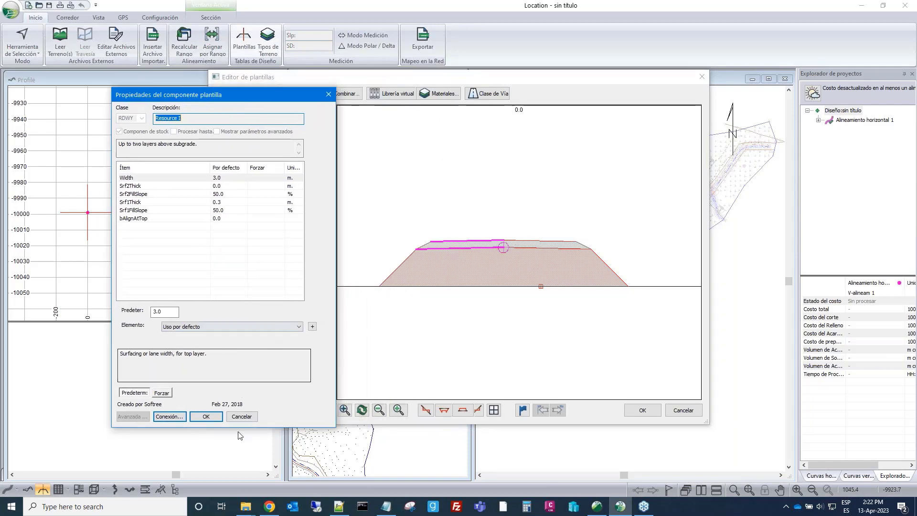
{"action": "left_click", "coordinate": [241, 417]}
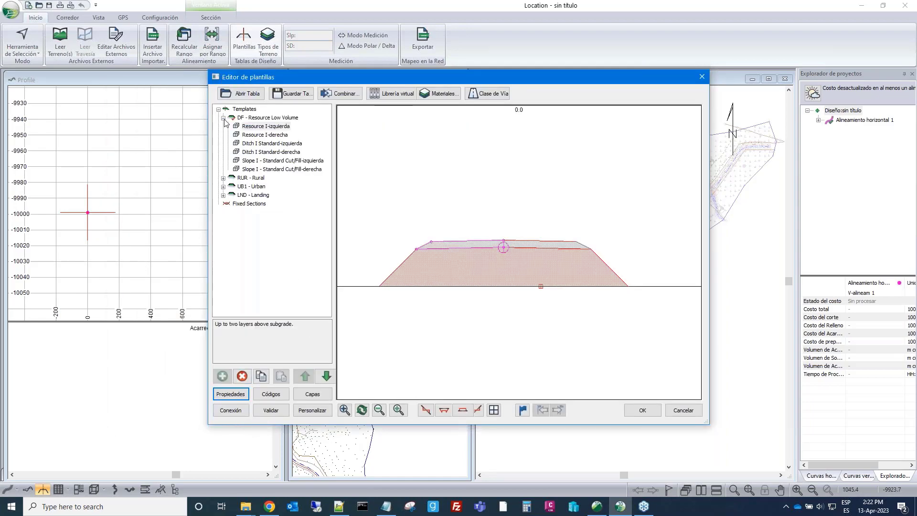
{"action": "left_click", "coordinate": [223, 119]}
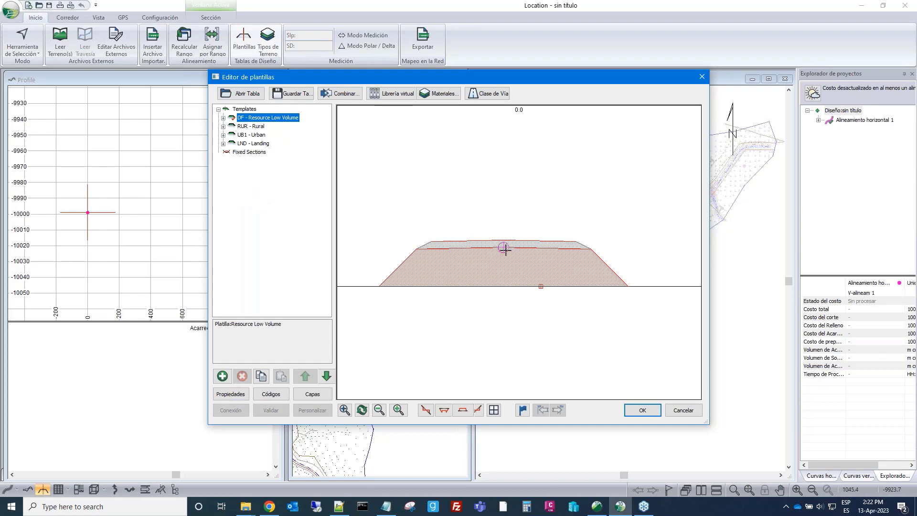
{"action": "mouse_move", "coordinate": [506, 249]}
{"action": "left_mouse_down"}
{"action": "mouse_move", "coordinate": [516, 301]}
{"action": "mouse_move", "coordinate": [528, 245]}
{"action": "mouse_move", "coordinate": [564, 281]}
{"action": "mouse_move", "coordinate": [524, 250]}
{"action": "left_mouse_up"}
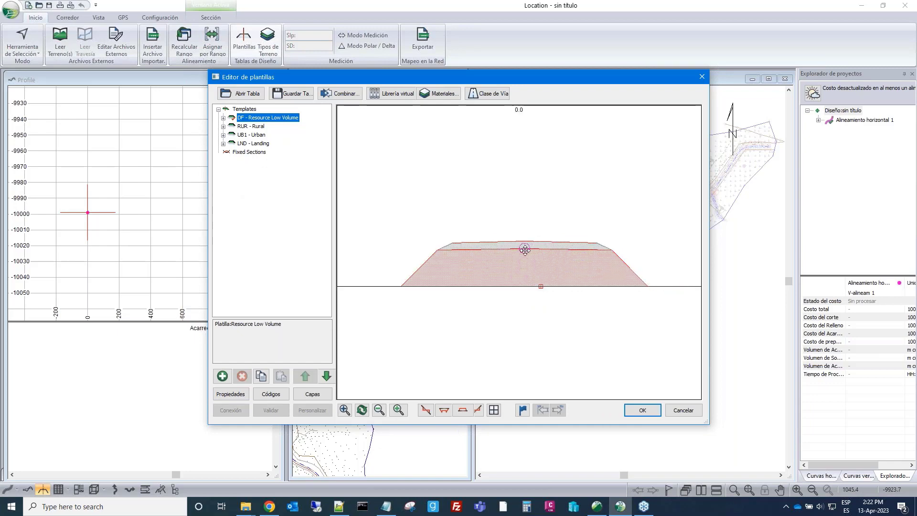
Load the Muros y Barreras component folder from the virtual library
{"action": "left_click", "coordinate": [395, 94]}
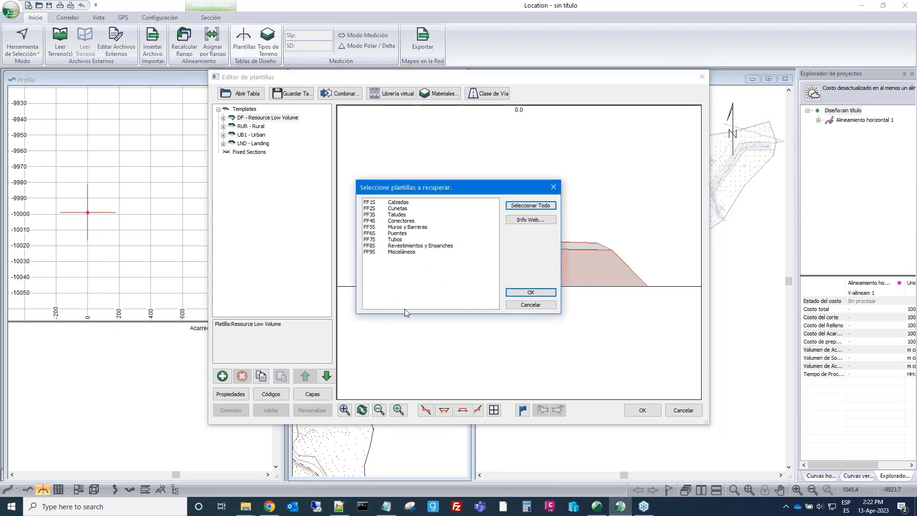
{"action": "left_click", "coordinate": [402, 229]}
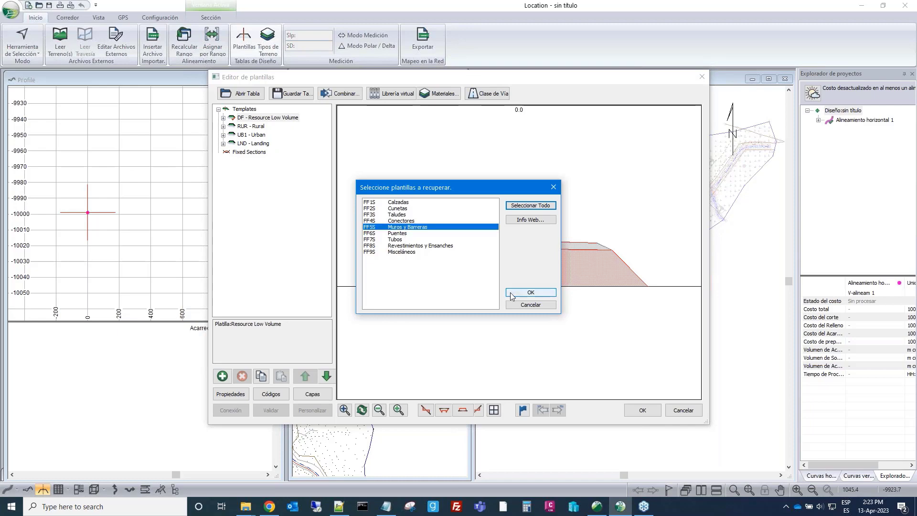
{"action": "left_click", "coordinate": [530, 293]}
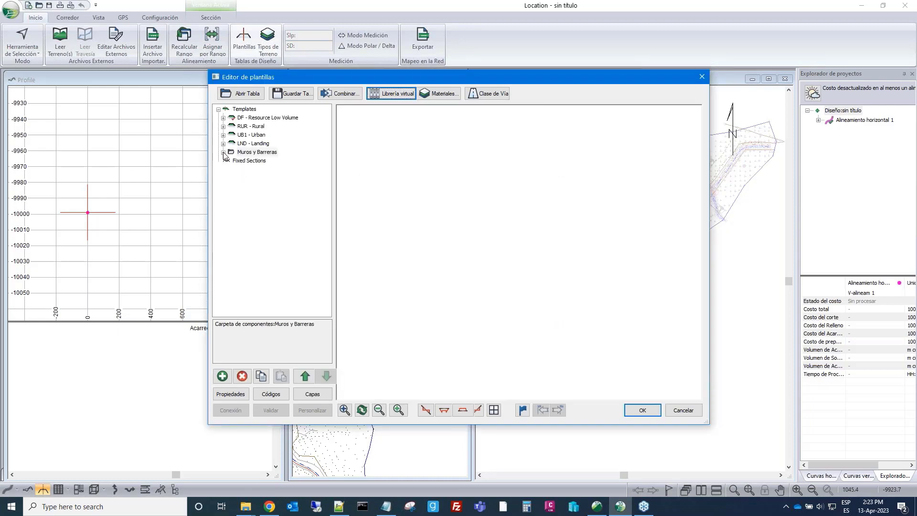
Examine the gabion wall components for fill and cut in Muros y Barreras, testing Muro II higher above ground and Muro III below ground
{"action": "left_click", "coordinate": [223, 153]}
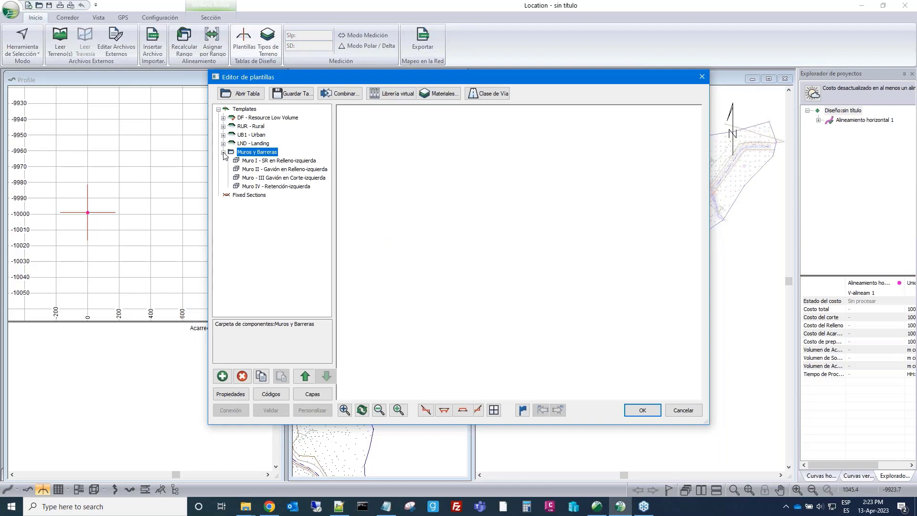
{"action": "double_click", "coordinate": [275, 170]}
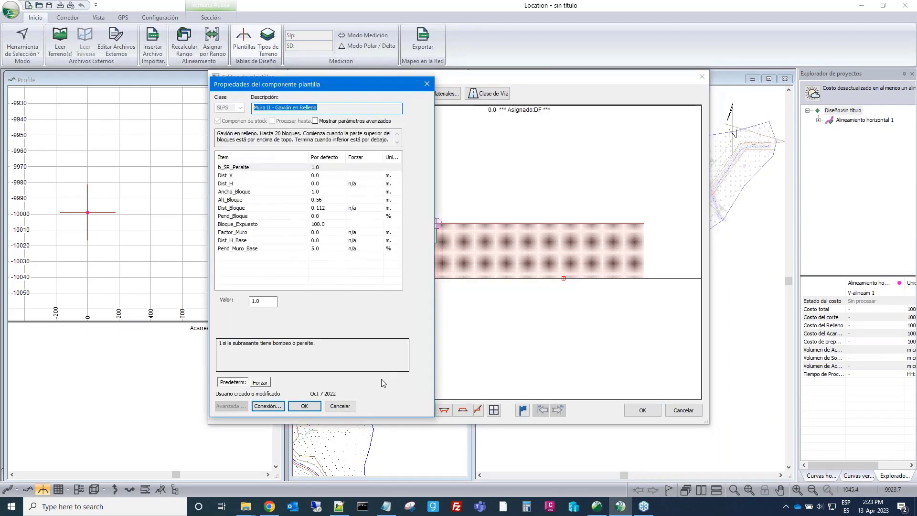
{"action": "left_click", "coordinate": [340, 406]}
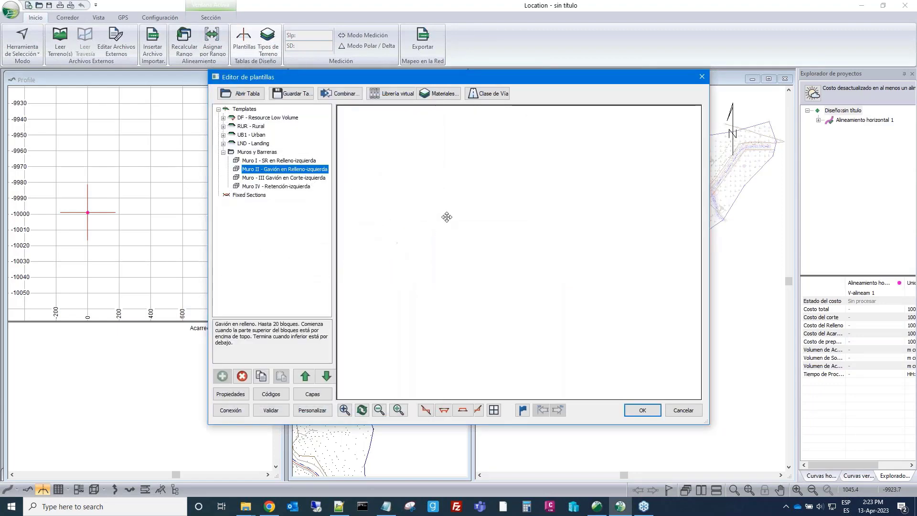
{"action": "left_click_drag", "start_coordinate": [492, 172], "coordinate": [466, 157]}
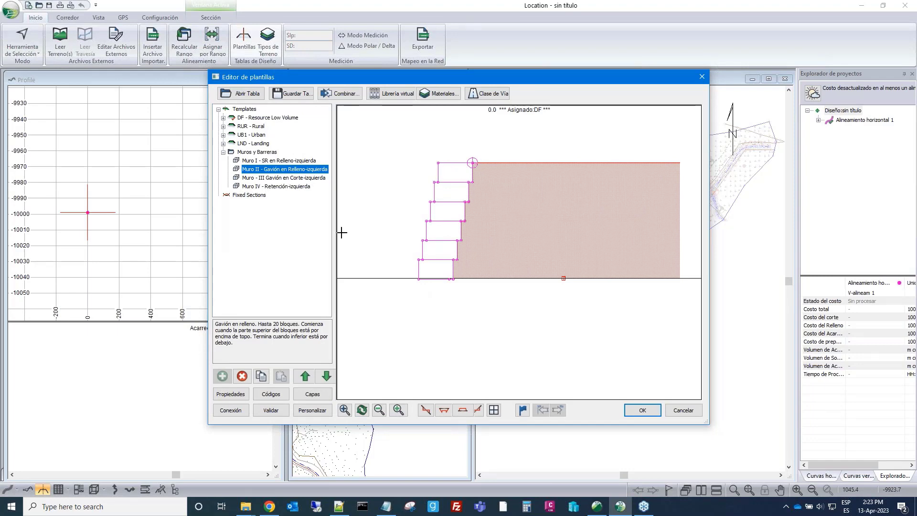
{"action": "left_click", "coordinate": [295, 179]}
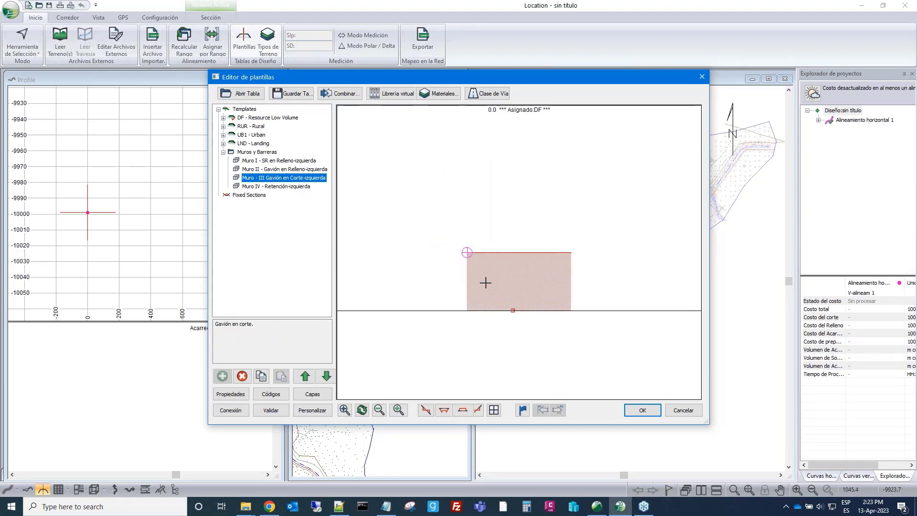
{"action": "left_click_drag", "start_coordinate": [469, 254], "coordinate": [529, 340]}
{"action": "scroll", "coordinate": [492, 202], "scroll_direction": "down", "scroll_amount": 1}
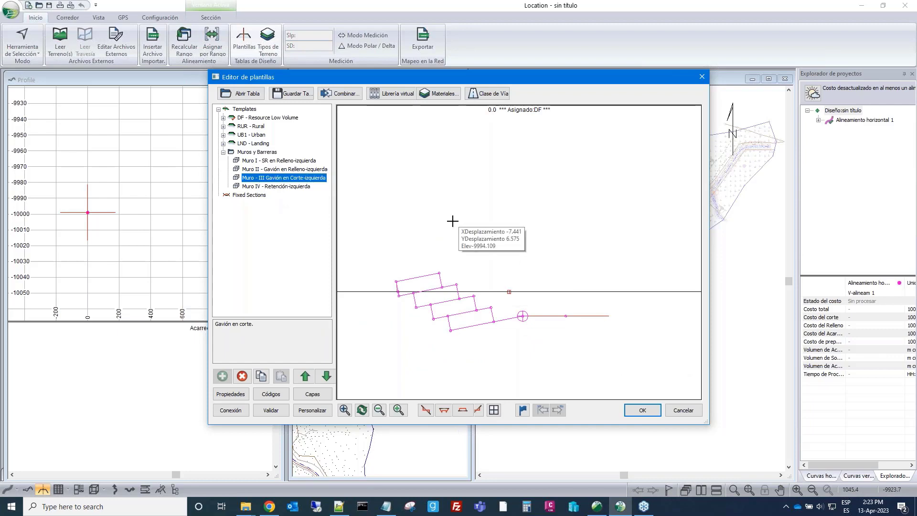
{"action": "left_click", "coordinate": [223, 153]}
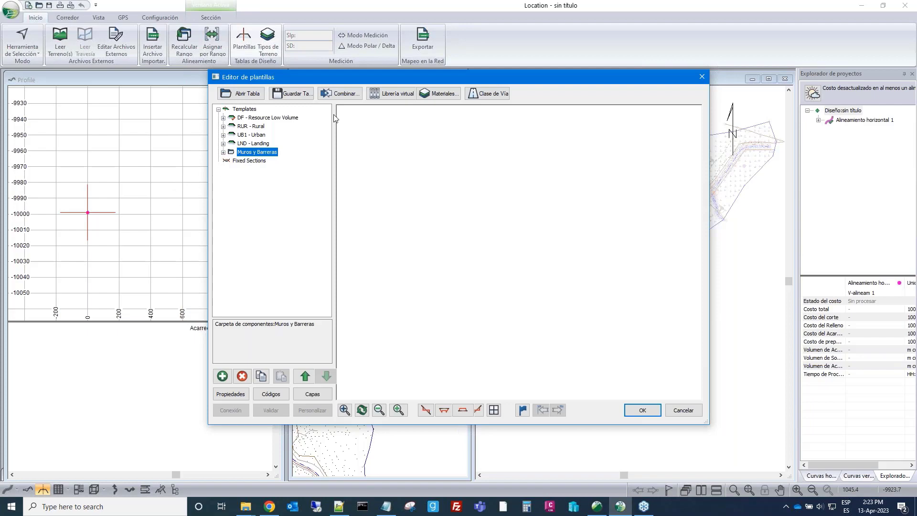
Merge the Rural 5m template from Rural 5m.tpl into the template table and test it above the ground in fill
{"action": "left_click", "coordinate": [342, 95]}
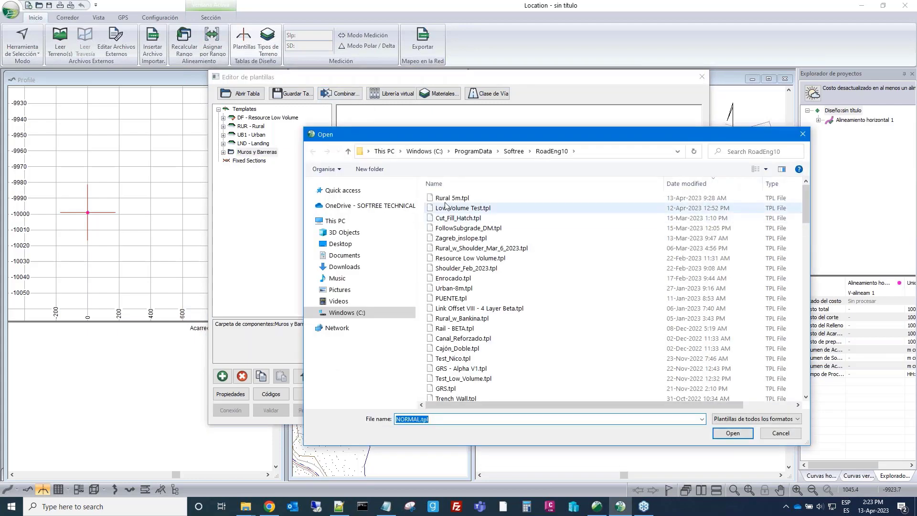
{"action": "left_click", "coordinate": [451, 198]}
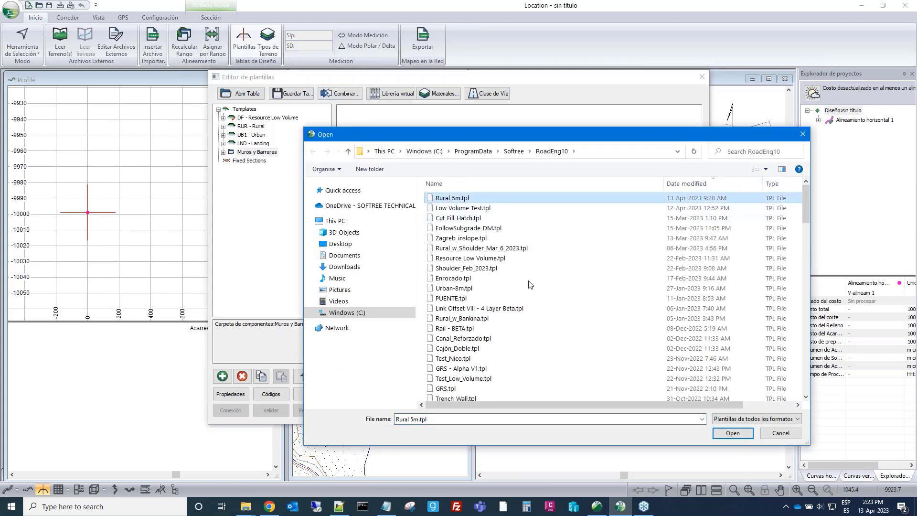
{"action": "left_click", "coordinate": [728, 435]}
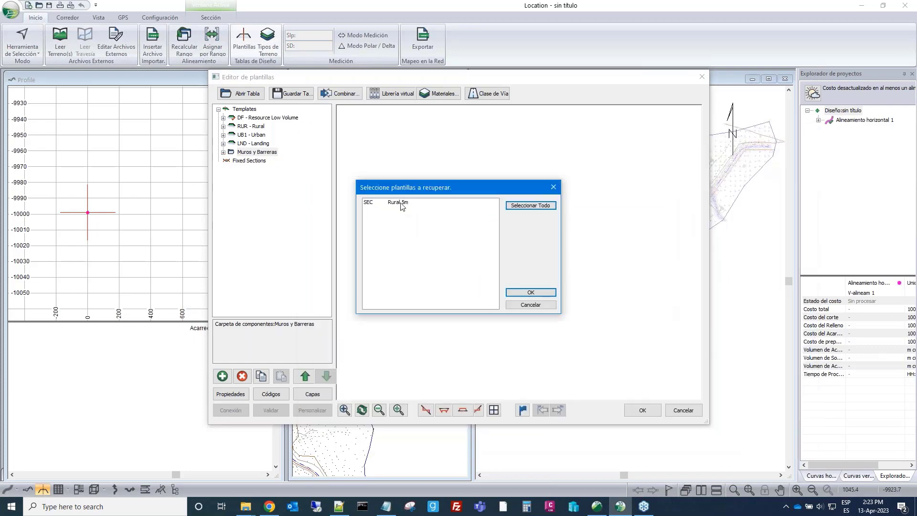
{"action": "left_click", "coordinate": [401, 205]}
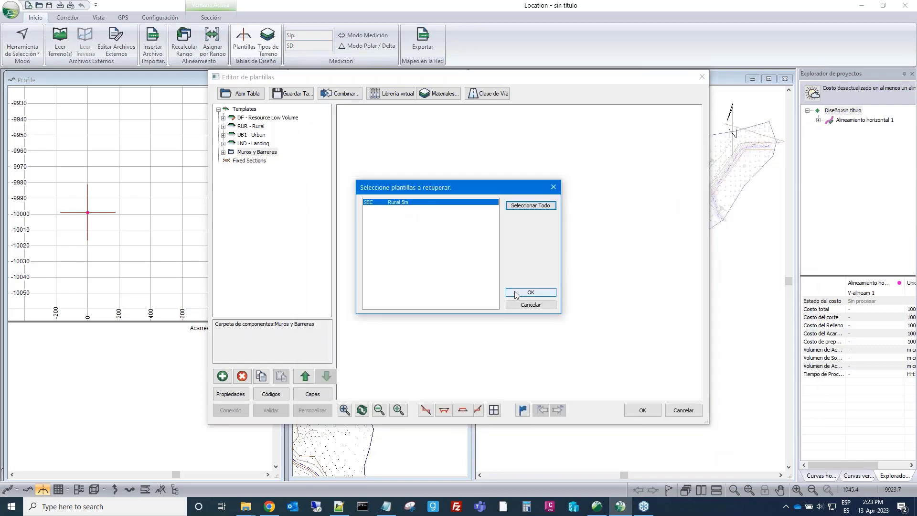
{"action": "left_click", "coordinate": [517, 292]}
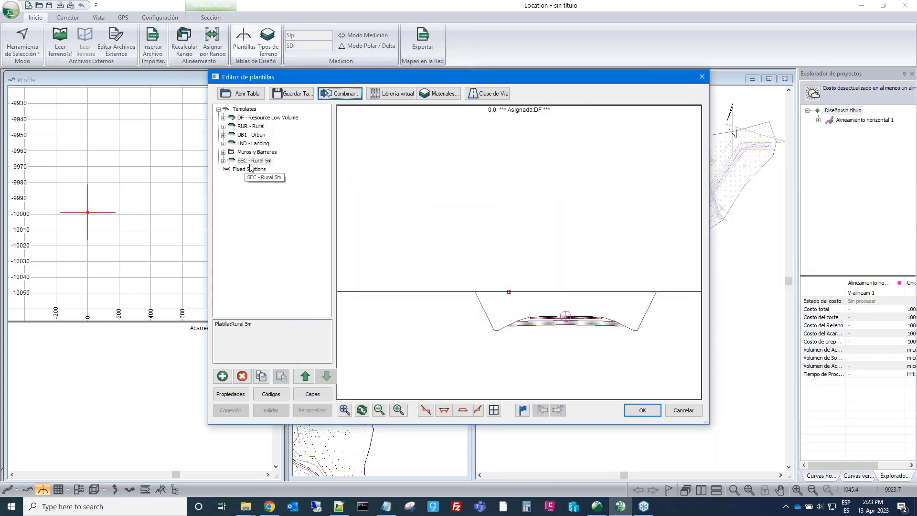
{"action": "left_click_drag", "start_coordinate": [566, 316], "coordinate": [515, 251]}
{"action": "scroll", "coordinate": [518, 254], "scroll_direction": "down", "scroll_amount": 4}
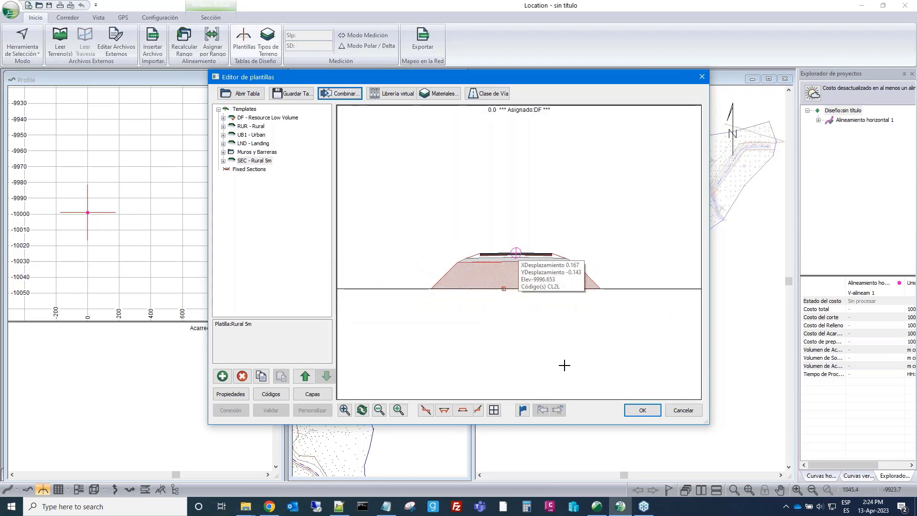
Accept the template table changes and recalculate the range with cost recalculation enabled
{"action": "left_click", "coordinate": [638, 411]}
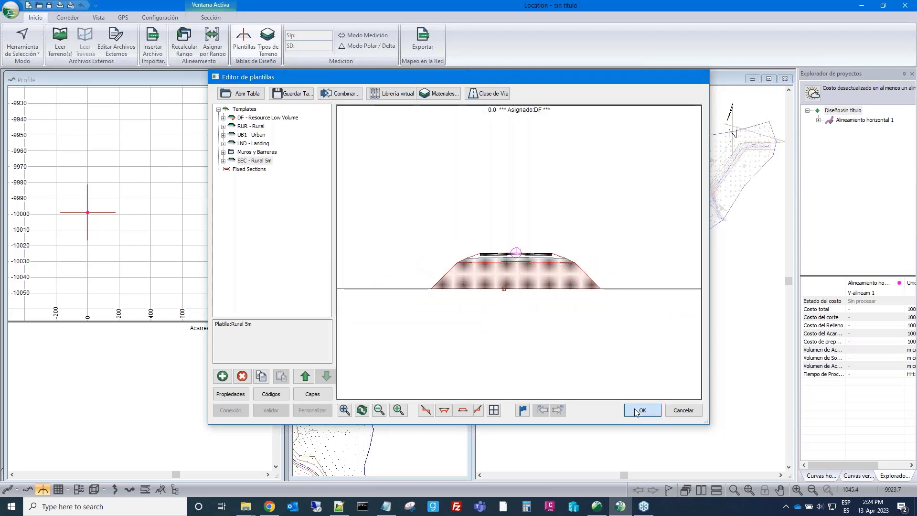
{"action": "left_click", "coordinate": [374, 280]}
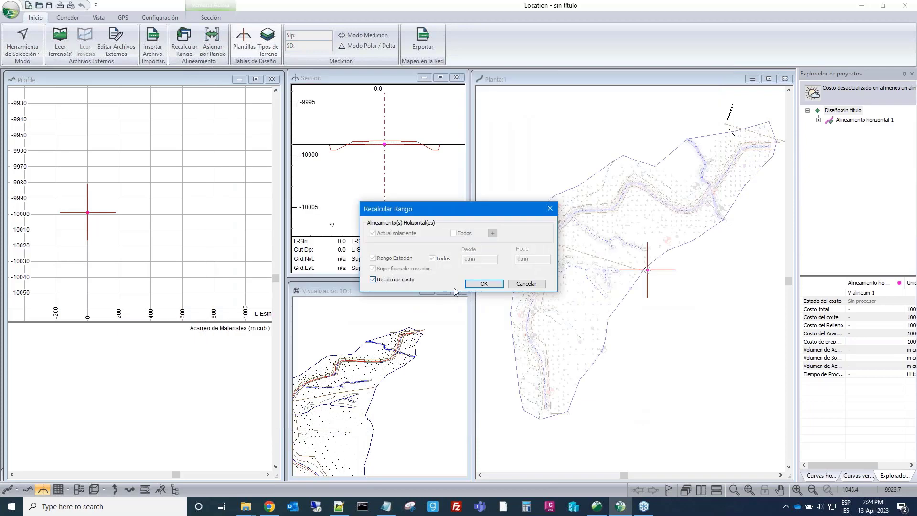
{"action": "left_click", "coordinate": [484, 284]}
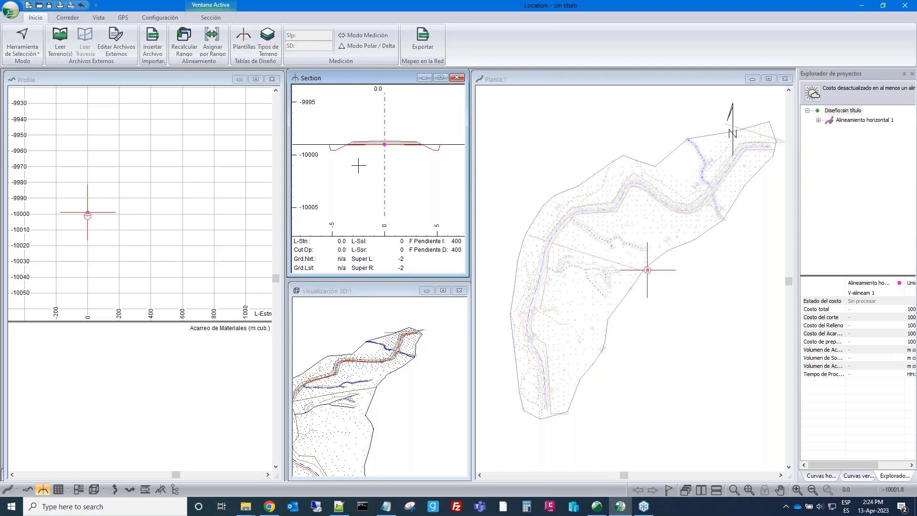
Assign the SEC Rural 5m template to both sides of the alignment in place of Resource Low Volume, and recalculate the range
{"action": "left_click", "coordinate": [65, 18]}
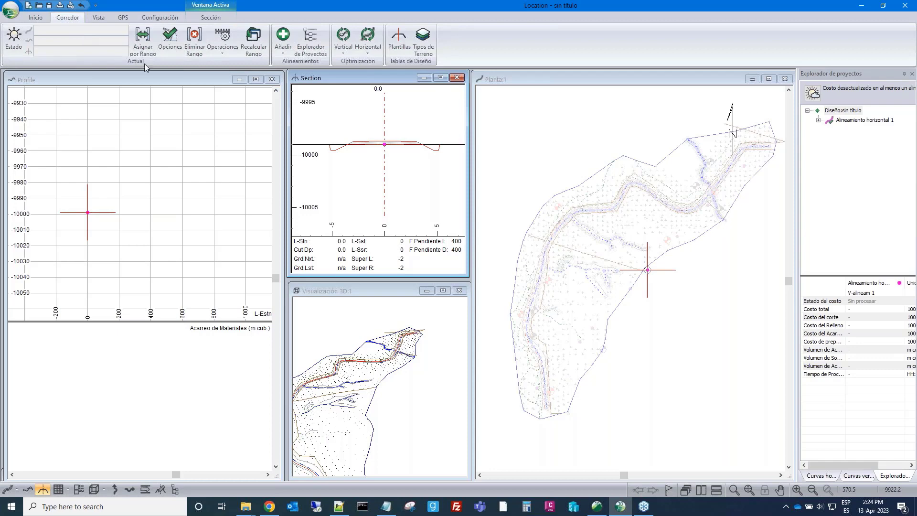
{"action": "left_click", "coordinate": [142, 37]}
{"action": "left_click", "coordinate": [384, 169]}
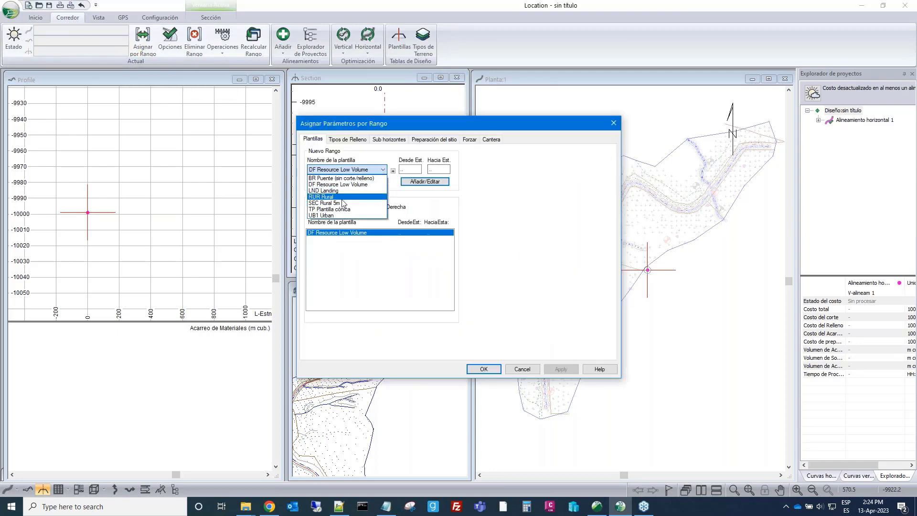
{"action": "left_click", "coordinate": [323, 203]}
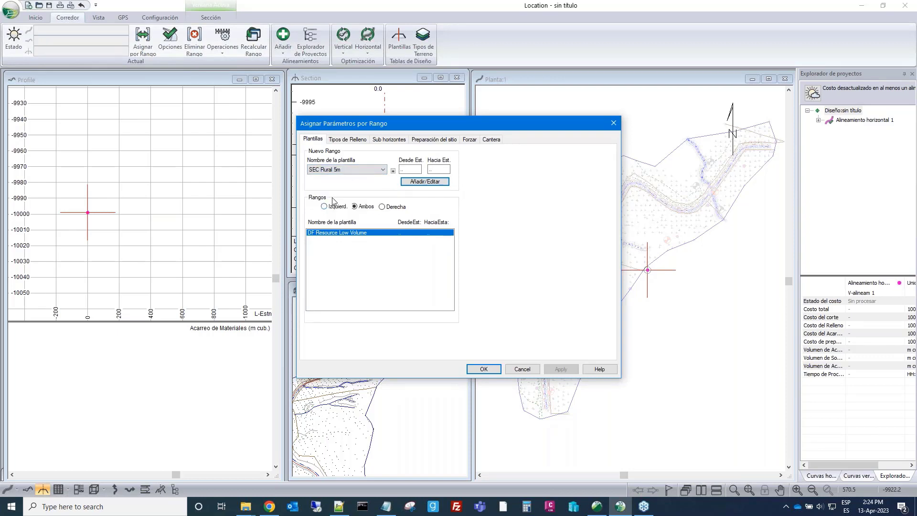
{"action": "left_click", "coordinate": [423, 182]}
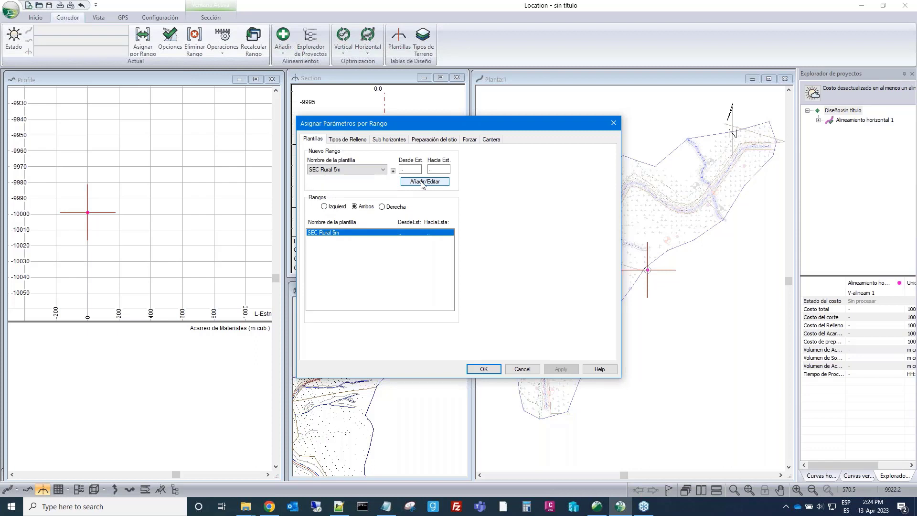
{"action": "left_click", "coordinate": [402, 169]}
{"action": "left_click", "coordinate": [484, 370]}
{"action": "left_click", "coordinate": [483, 284]}
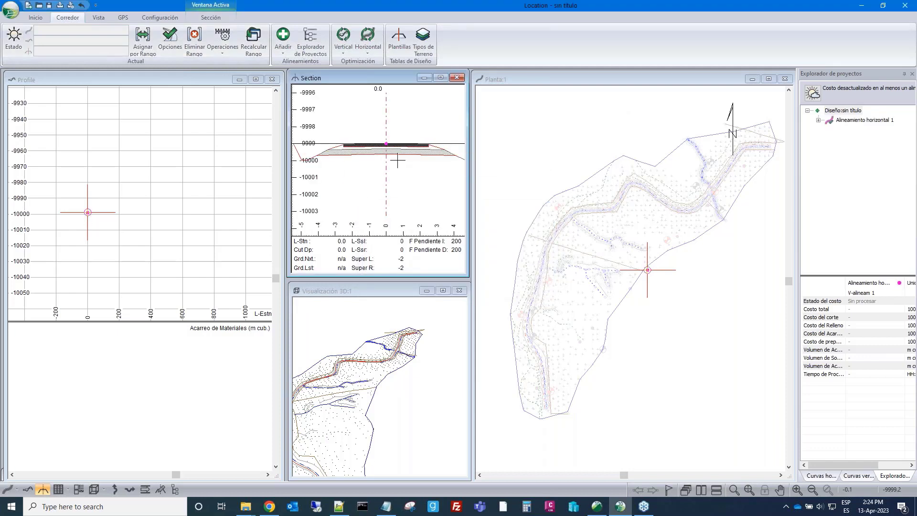
{"action": "scroll", "coordinate": [401, 162], "scroll_direction": "down", "scroll_amount": 2}
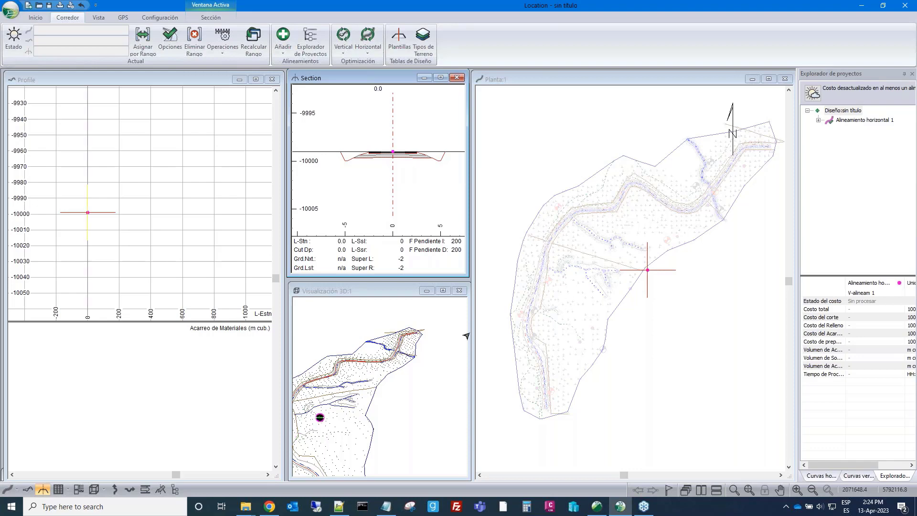
Align the 3D view window beneath the Section window and adjust its width to fit beside the plan view
{"action": "middle_click_drag", "start_coordinate": [351, 375], "coordinate": [362, 368]}
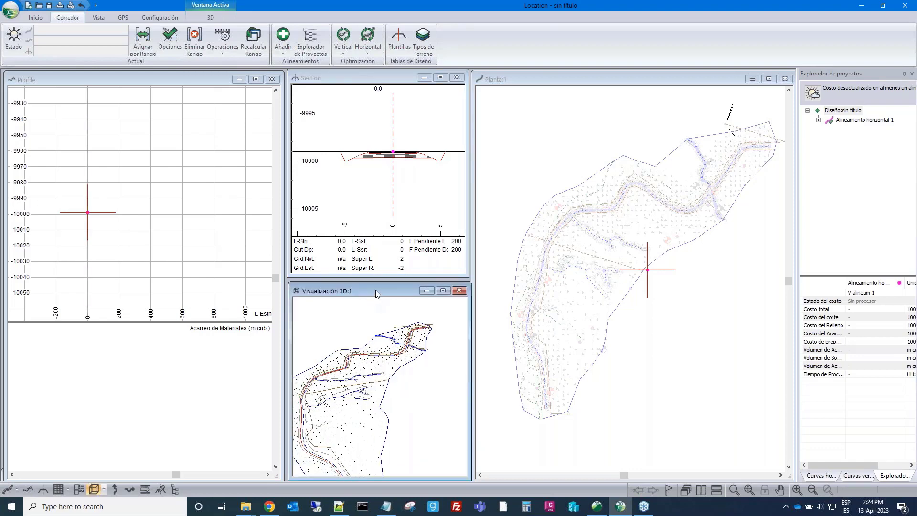
{"action": "left_click_drag", "start_coordinate": [375, 290], "coordinate": [374, 289]}
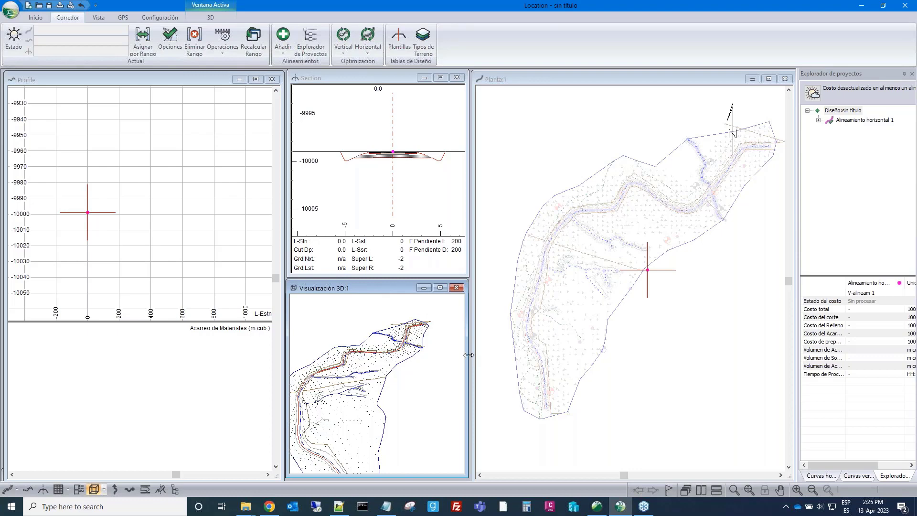
{"action": "left_click_drag", "start_coordinate": [468, 355], "coordinate": [470, 355]}
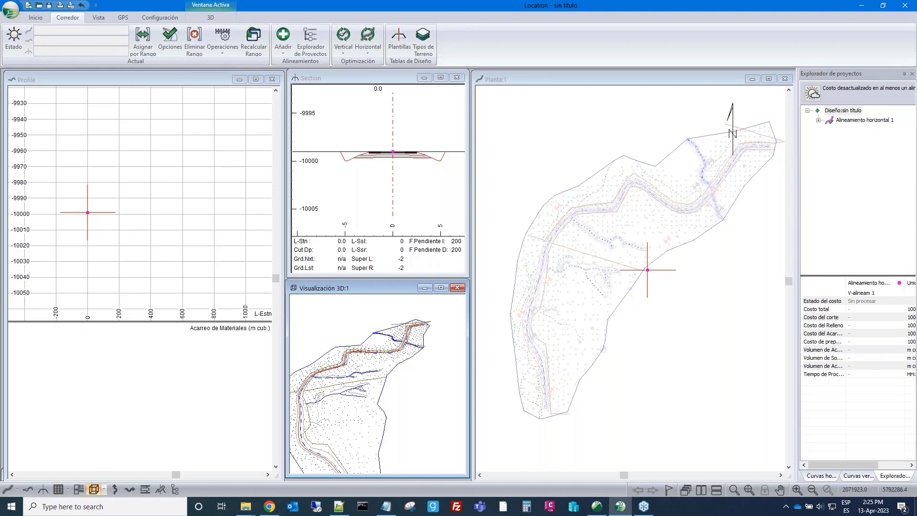
In the 3D view options, turn on triangle display and triangle shading for topo.terx
{"action": "right_click", "coordinate": [366, 369]}
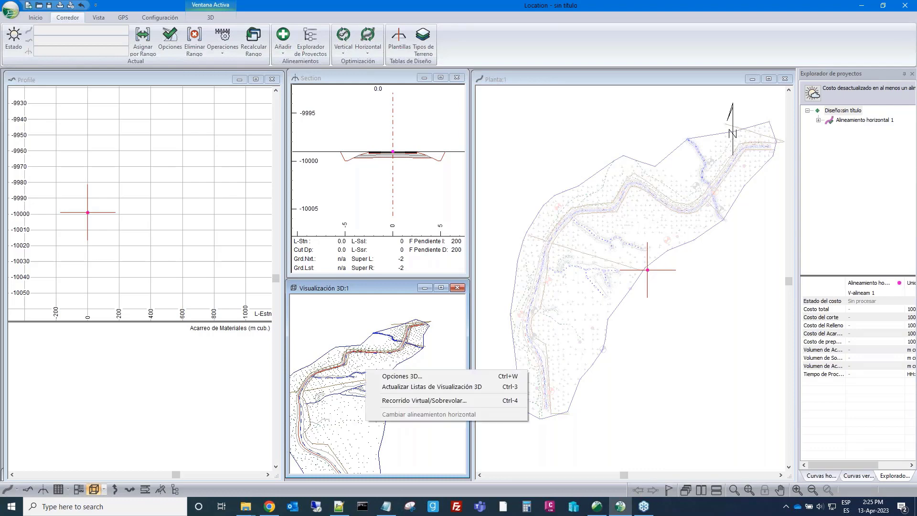
{"action": "left_click", "coordinate": [386, 377]}
{"action": "left_click", "coordinate": [351, 182]}
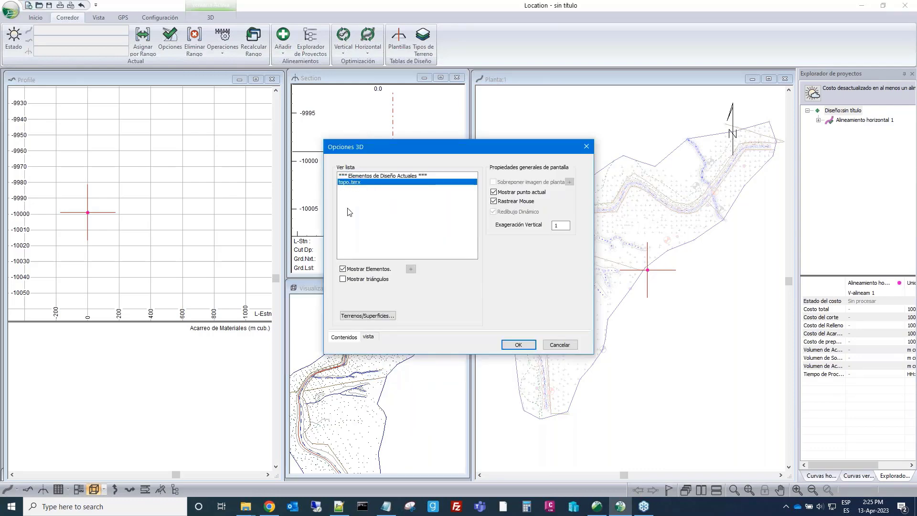
{"action": "left_click", "coordinate": [343, 279]}
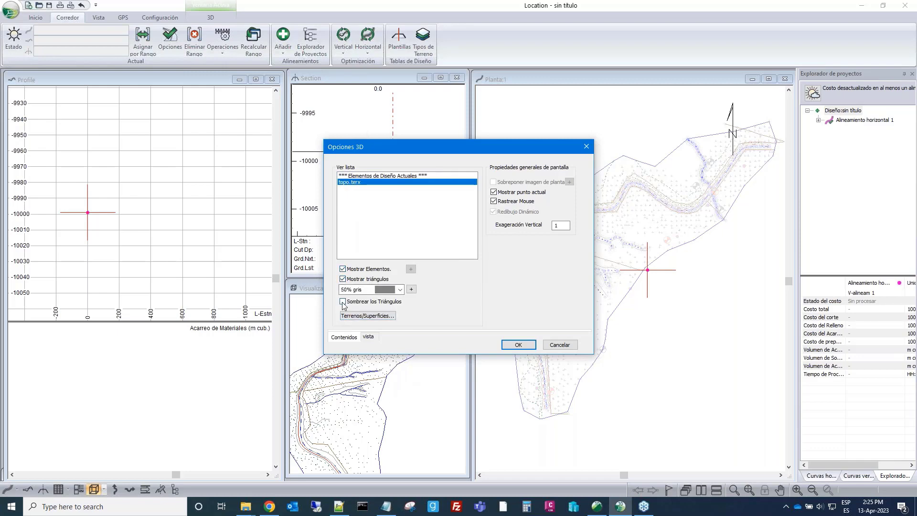
{"action": "left_click", "coordinate": [343, 302]}
Make the 50% gray triangle color of topo.terx semi-transparent by lowering its alpha channel
{"action": "left_click", "coordinate": [411, 289]}
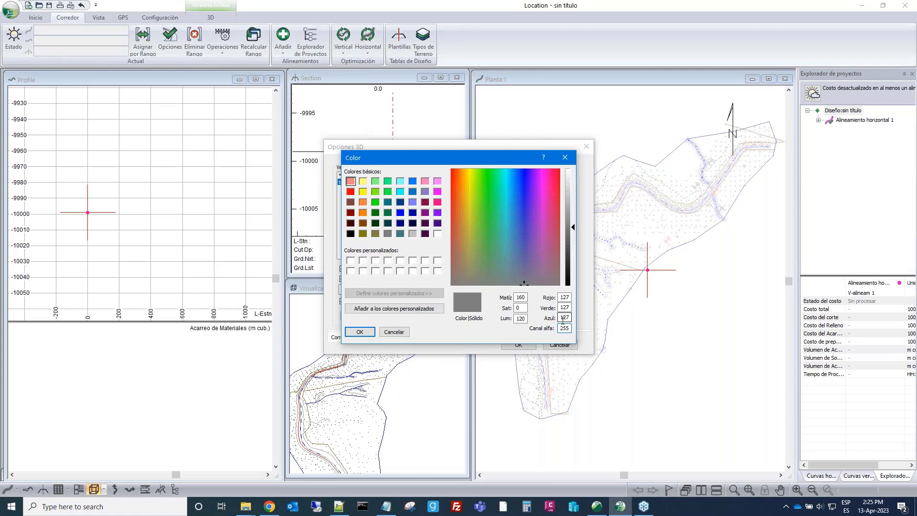
{"action": "key", "text": "BackSpace"}
{"action": "key", "text": "BackSpace"}
{"action": "key", "text": "BackSpace"}
{"action": "type", "text": "12"}
{"action": "left_click", "coordinate": [370, 334]}
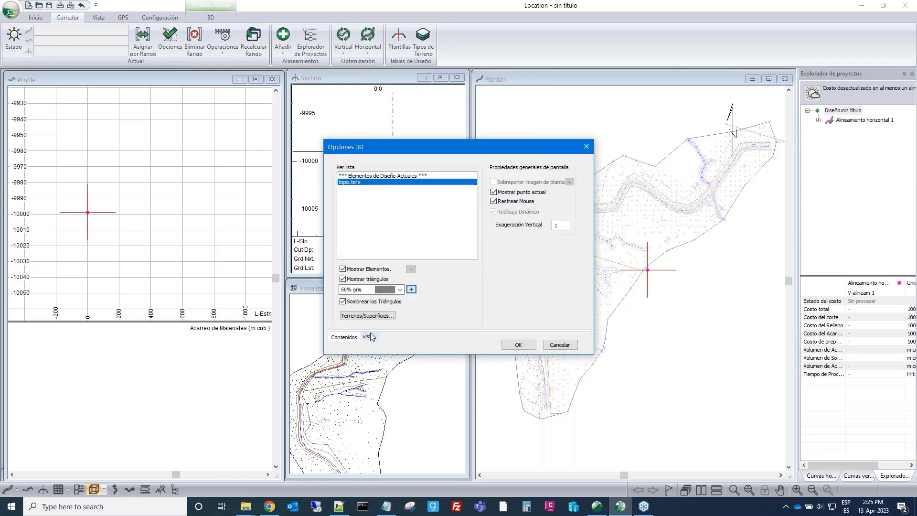
Add a corridor reference surface from Alineamiento horizontal 1, layer Superficie Combinada Final, in cian, and accept the 3D options
{"action": "left_click", "coordinate": [375, 316]}
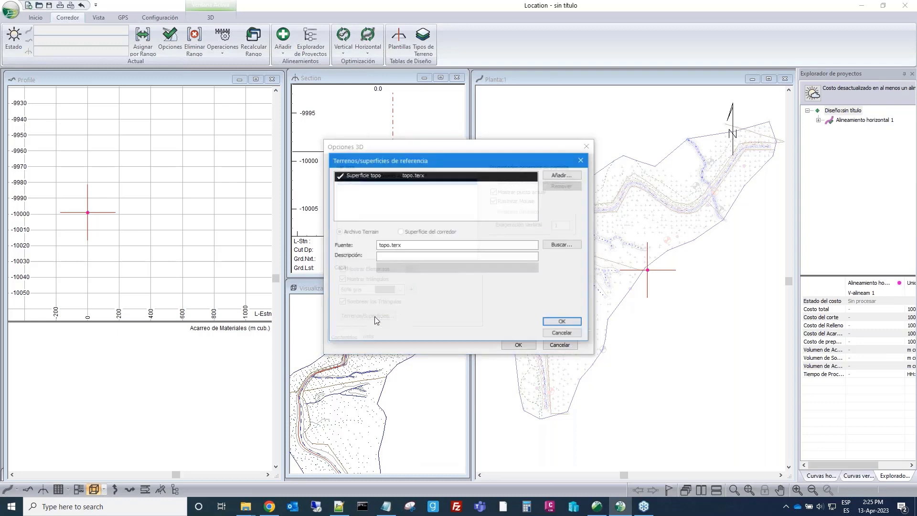
{"action": "left_click", "coordinate": [561, 176]}
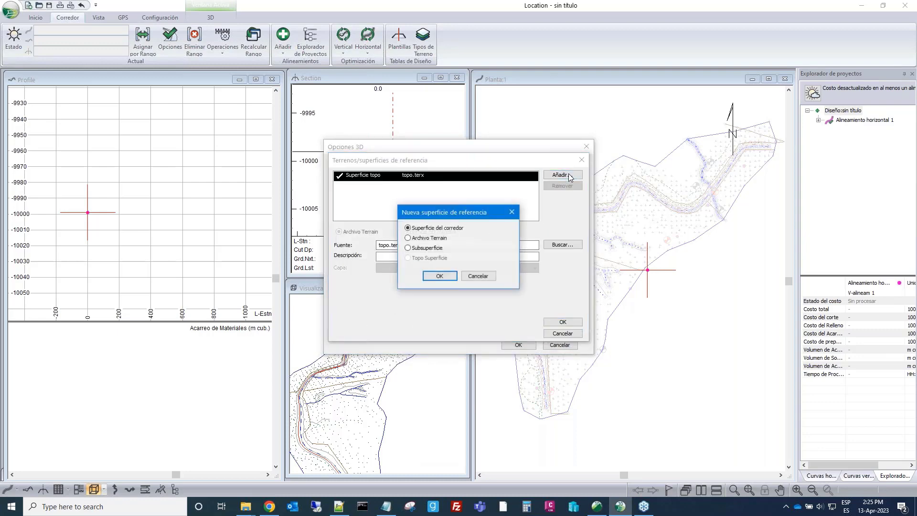
{"action": "left_click", "coordinate": [438, 277]}
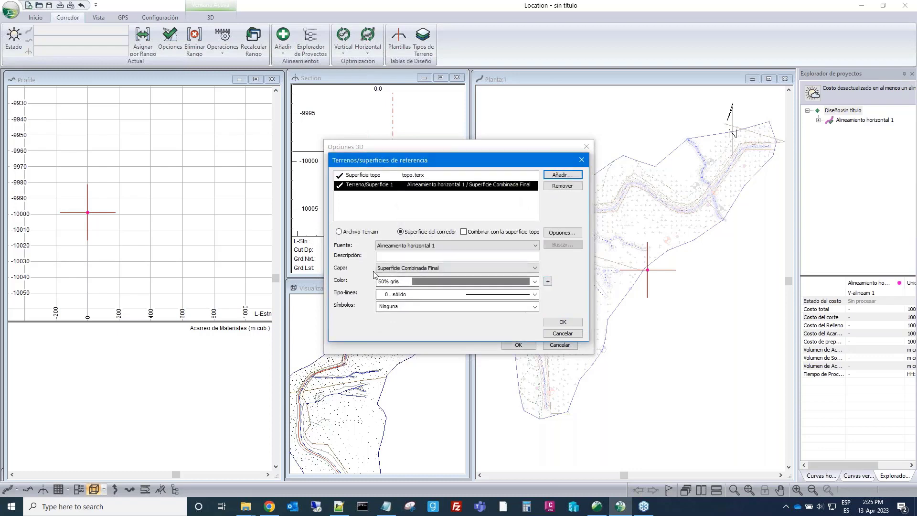
{"action": "left_click", "coordinate": [536, 282]}
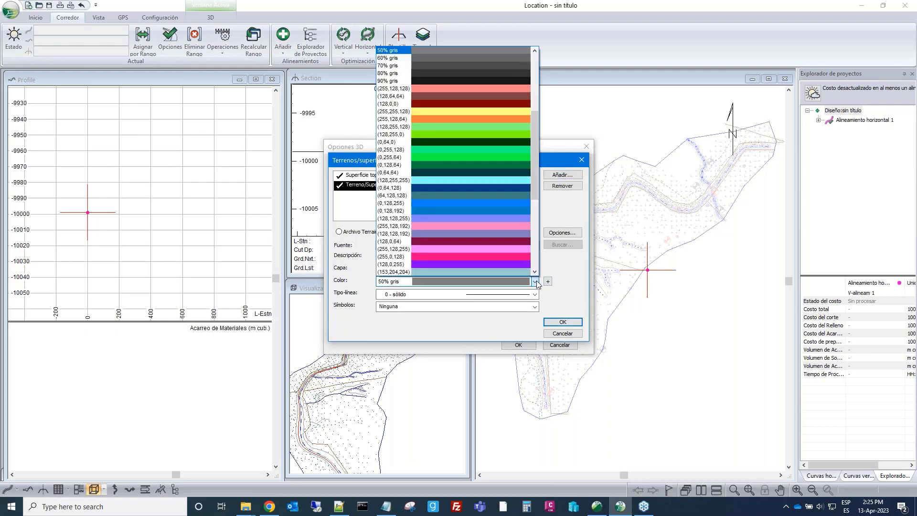
{"action": "left_click_drag", "start_coordinate": [538, 172], "coordinate": [529, 100]}
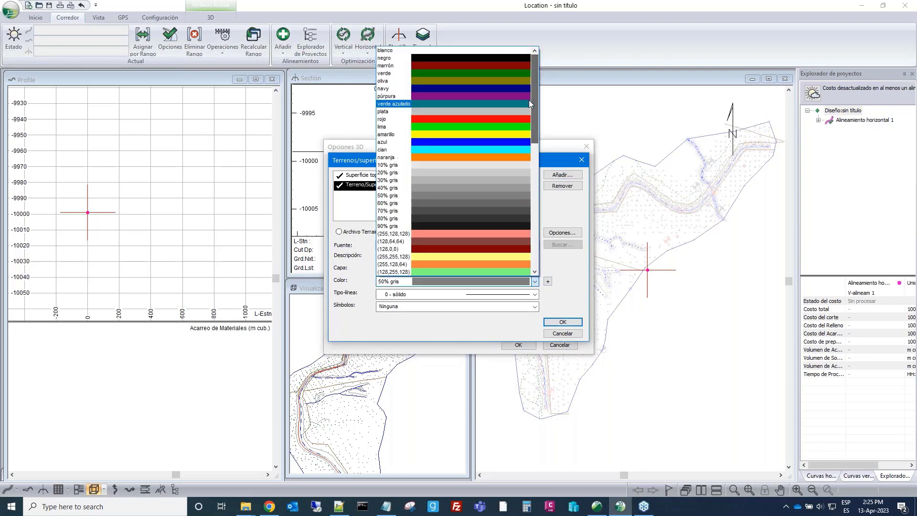
{"action": "left_click", "coordinate": [502, 150]}
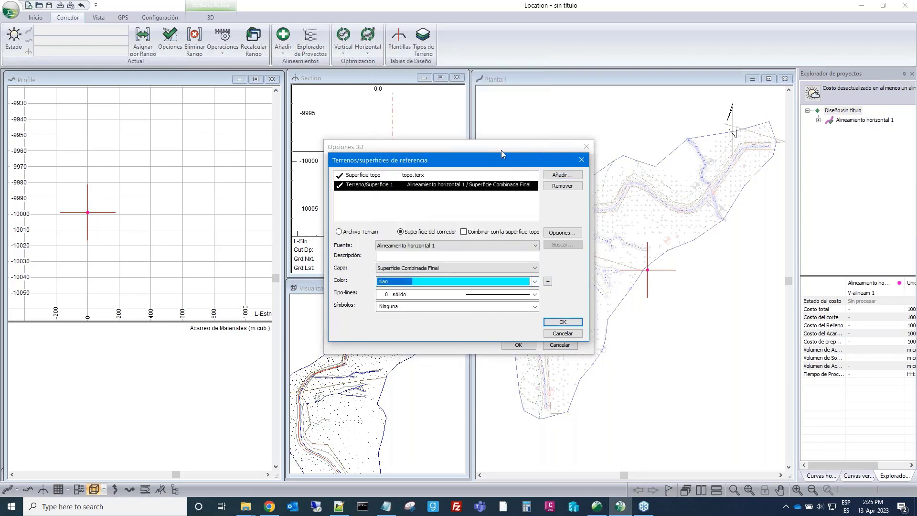
{"action": "left_click", "coordinate": [563, 323]}
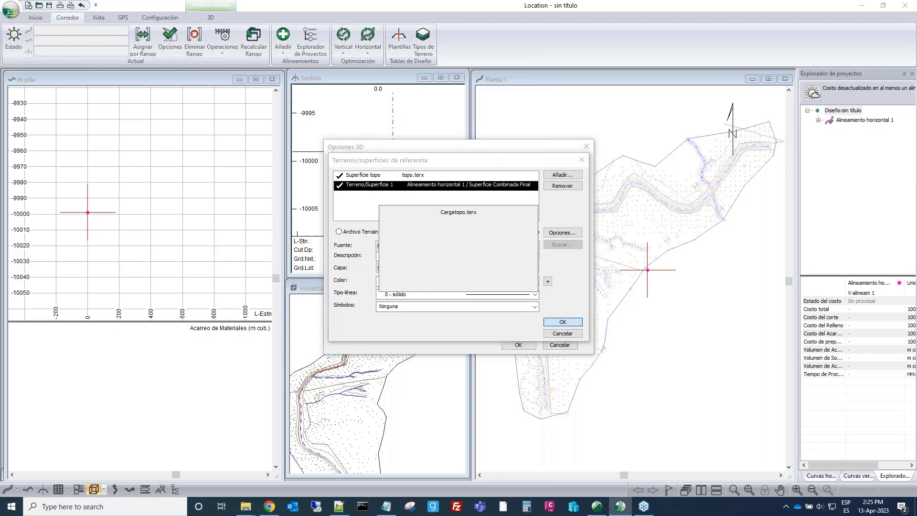
{"action": "left_click", "coordinate": [521, 345]}
With the Add/Edit IP tool, move the alignment's start point to the southern end of the existing road centerline in plan
{"action": "scroll", "coordinate": [375, 350], "scroll_direction": "up", "scroll_amount": 2}
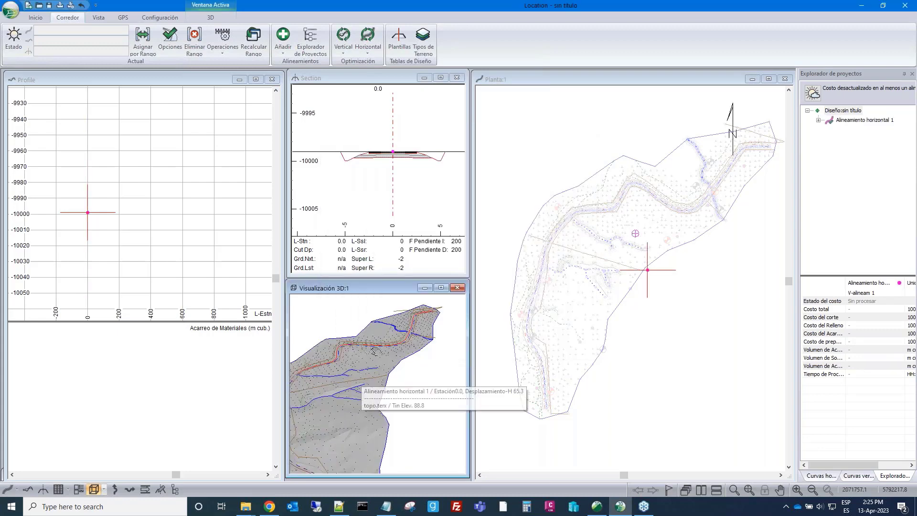
{"action": "left_click_drag", "start_coordinate": [376, 351], "coordinate": [412, 295]}
{"action": "scroll", "coordinate": [358, 401], "scroll_direction": "up", "scroll_amount": 1}
{"action": "scroll", "coordinate": [358, 401], "scroll_direction": "down", "scroll_amount": 1}
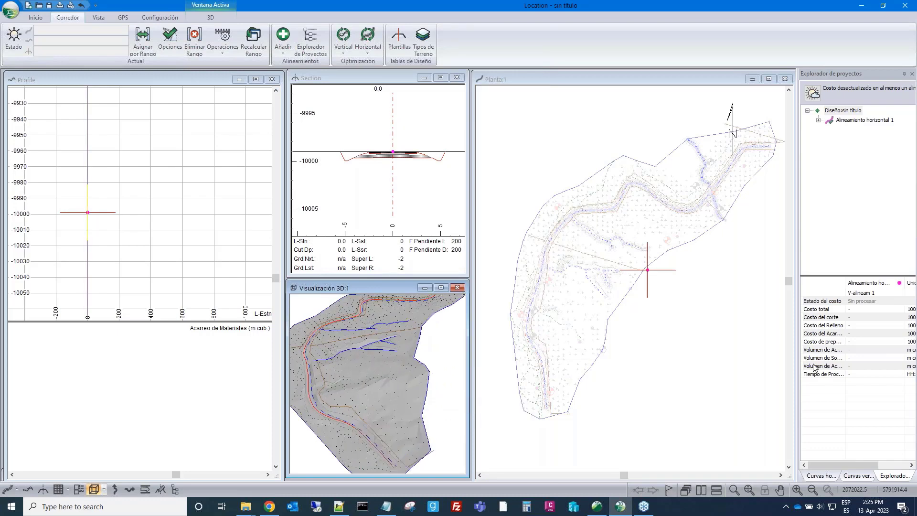
{"action": "scroll", "coordinate": [626, 281], "scroll_direction": "down", "scroll_amount": 1}
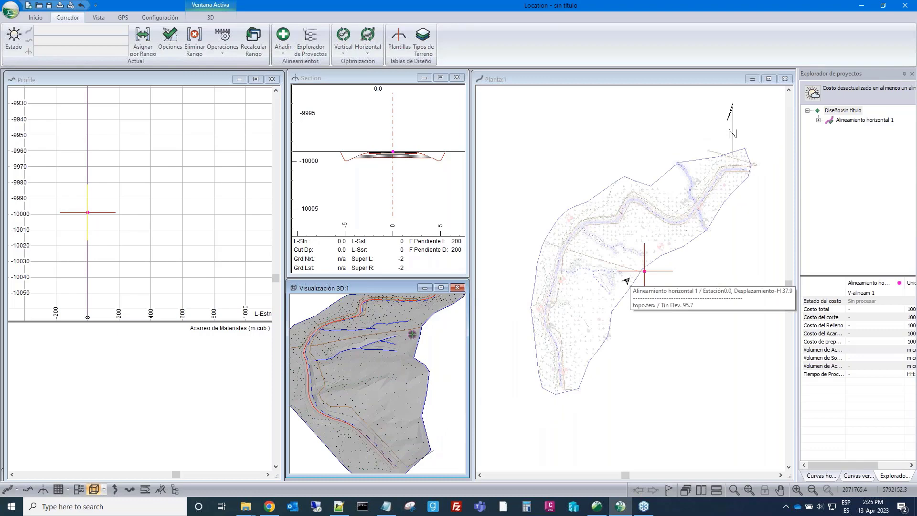
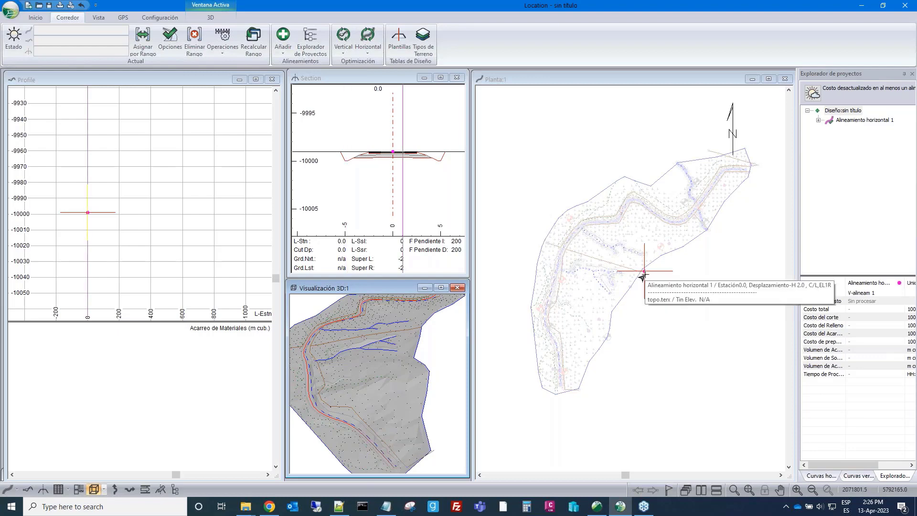
{"action": "right_click", "coordinate": [628, 149]}
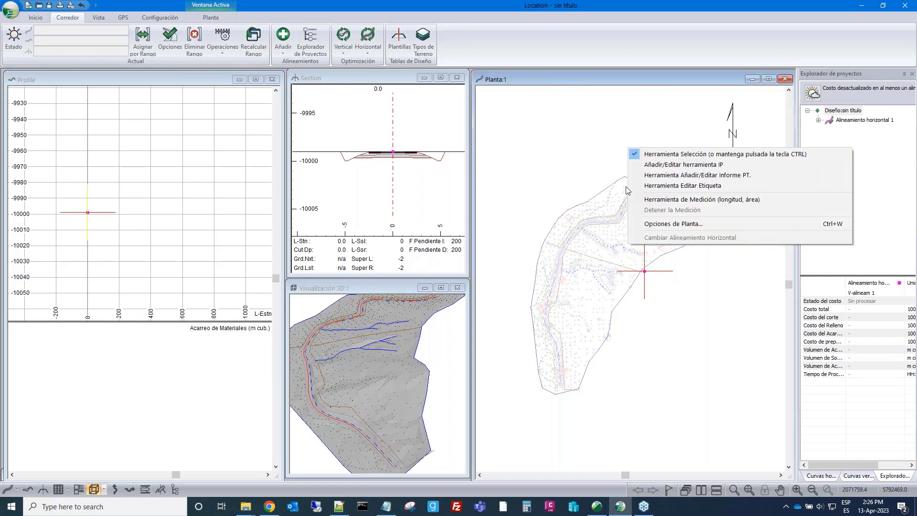
{"action": "left_click", "coordinate": [636, 165]}
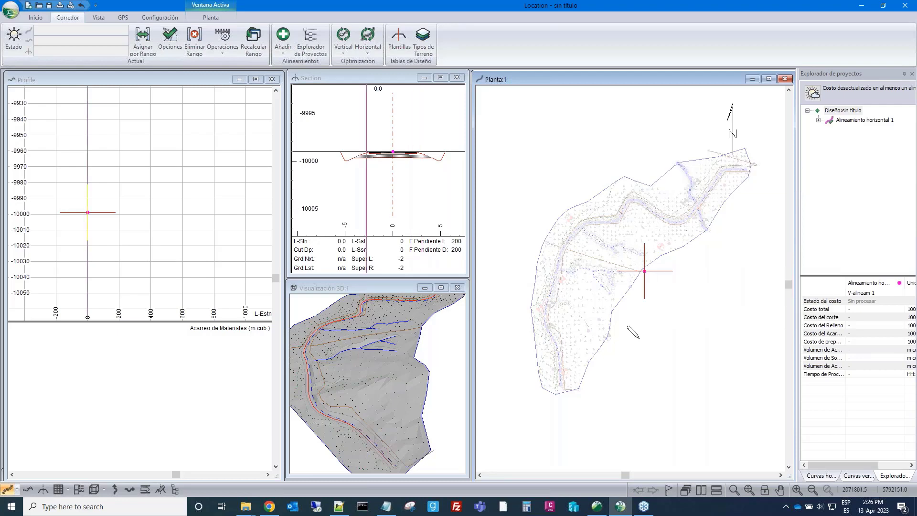
{"action": "left_click_drag", "start_coordinate": [645, 271], "coordinate": [568, 377]}
{"action": "scroll", "coordinate": [568, 377], "scroll_direction": "up", "scroll_amount": 5}
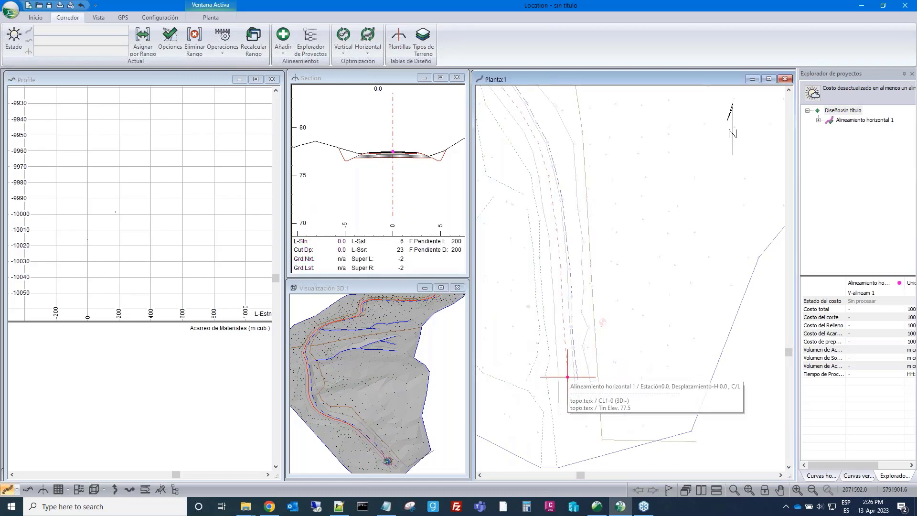
Add a second IP about 205 m north of the start point, beside the existing road
{"action": "scroll", "coordinate": [661, 211], "scroll_direction": "down", "scroll_amount": 3}
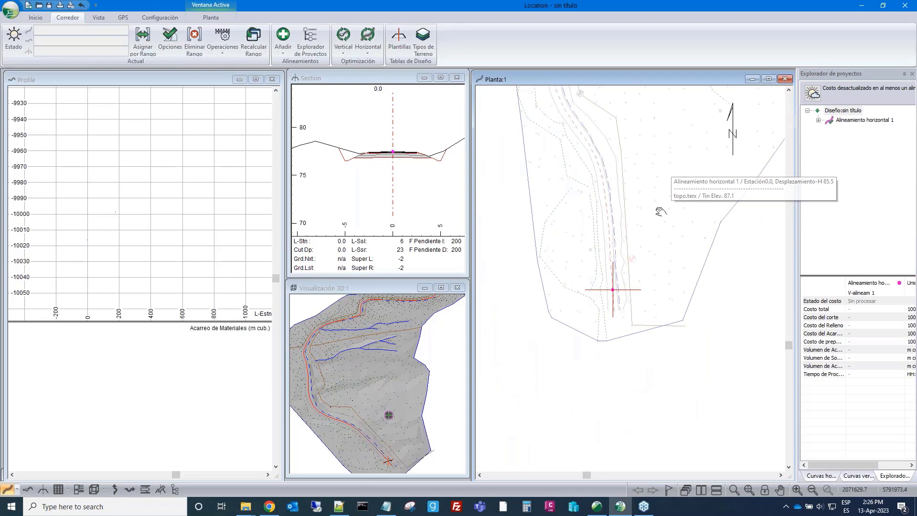
{"action": "middle_click_drag", "start_coordinate": [661, 211], "coordinate": [635, 282]}
{"action": "scroll", "coordinate": [646, 206], "scroll_direction": "down", "scroll_amount": 2}
{"action": "middle_click_drag", "start_coordinate": [648, 205], "coordinate": [594, 325]}
{"action": "scroll", "coordinate": [594, 325], "scroll_direction": "down", "scroll_amount": 3}
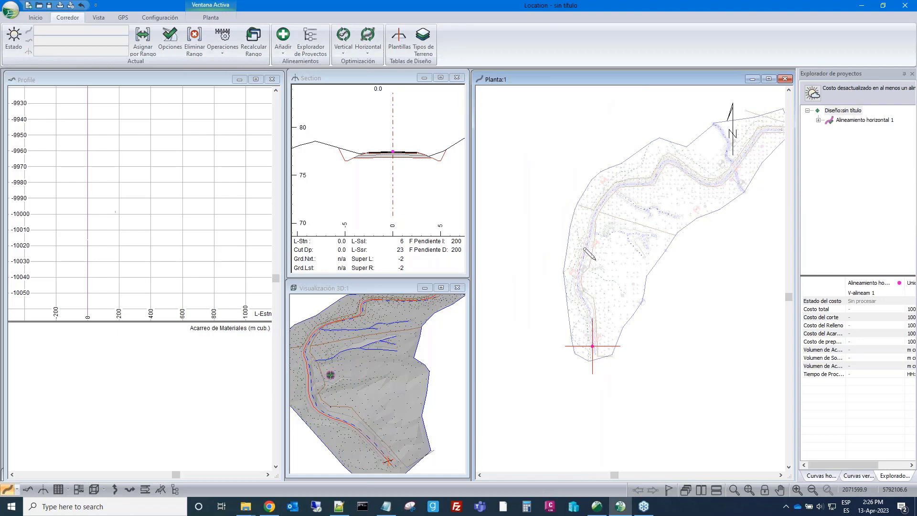
{"action": "left_click", "coordinate": [596, 260]}
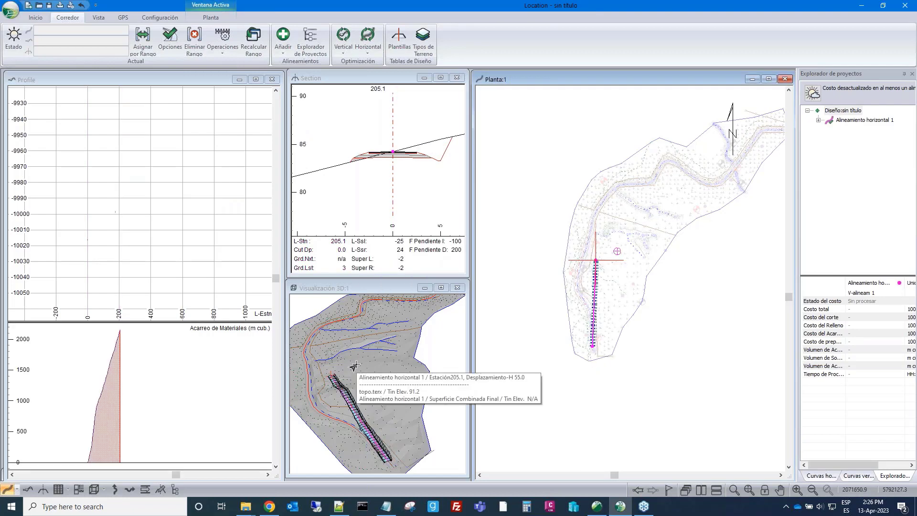
Return the plan view to the selection tool and fit the profile view to the new alignment's ground line
{"action": "scroll", "coordinate": [337, 419], "scroll_direction": "up", "scroll_amount": 1}
{"action": "scroll", "coordinate": [344, 411], "scroll_direction": "up", "scroll_amount": 2}
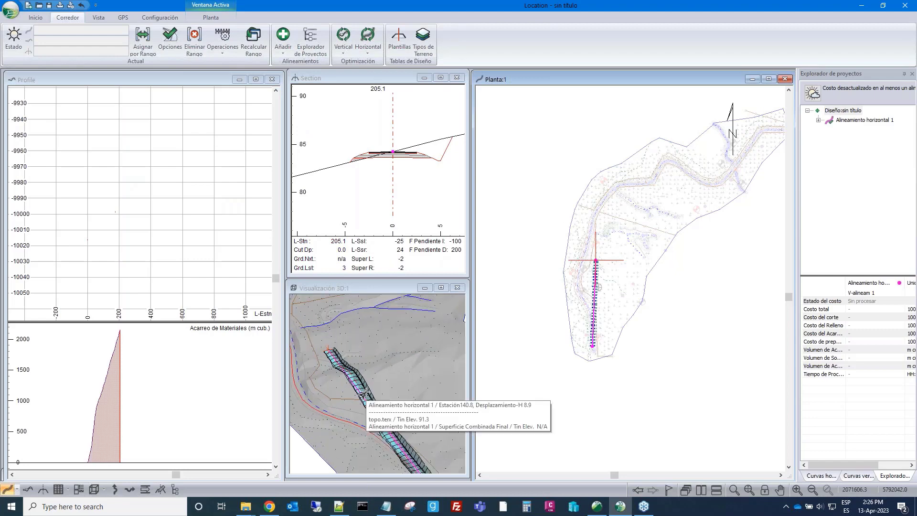
{"action": "scroll", "coordinate": [195, 212], "scroll_direction": "down", "scroll_amount": 1}
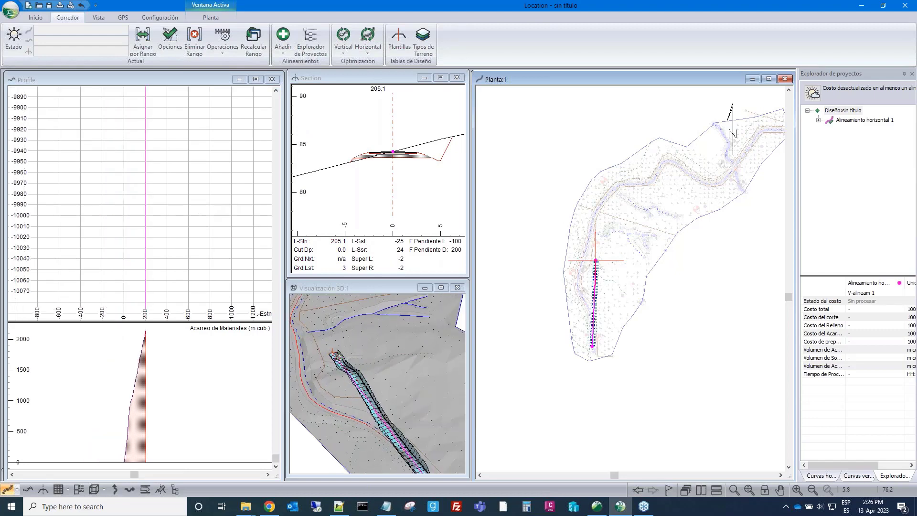
{"action": "right_click", "coordinate": [538, 113]}
{"action": "left_click", "coordinate": [542, 120]}
{"action": "left_click", "coordinate": [178, 233]}
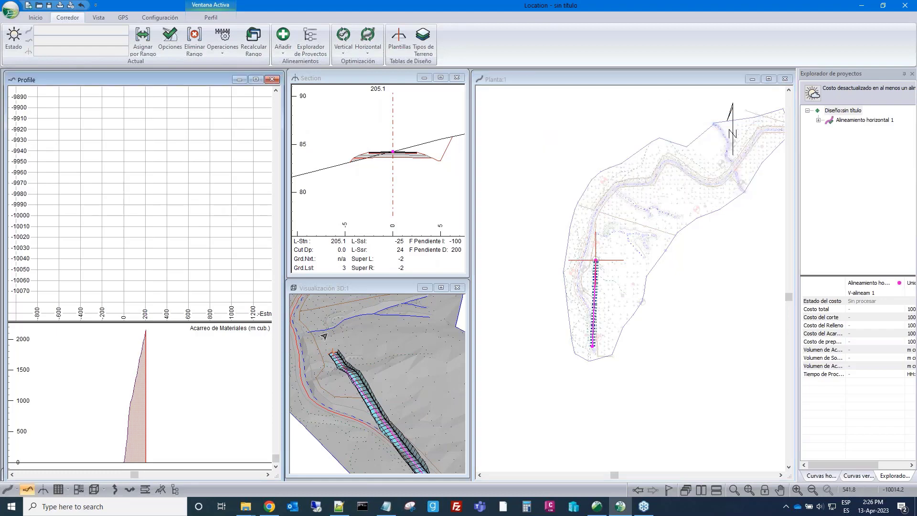
{"action": "left_click", "coordinate": [749, 490]}
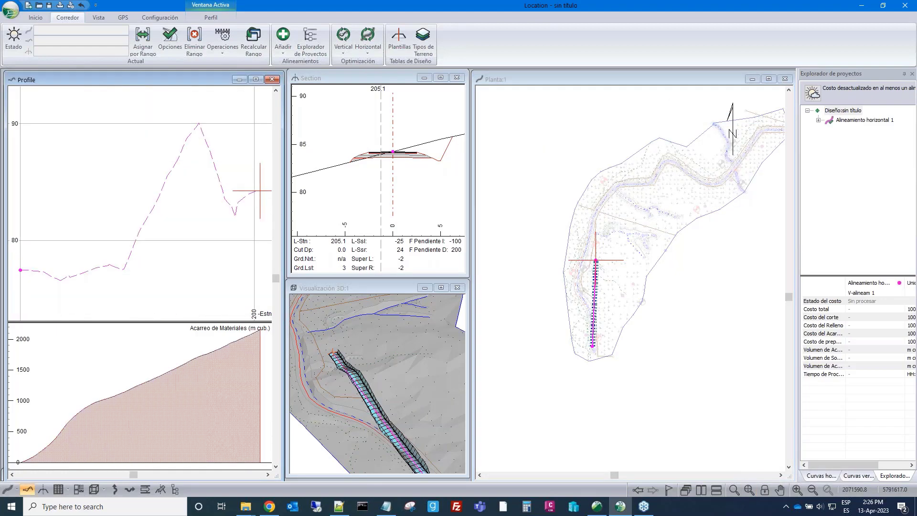
{"action": "scroll", "coordinate": [98, 203], "scroll_direction": "down", "scroll_amount": 1}
{"action": "scroll", "coordinate": [99, 203], "scroll_direction": "down", "scroll_amount": 3}
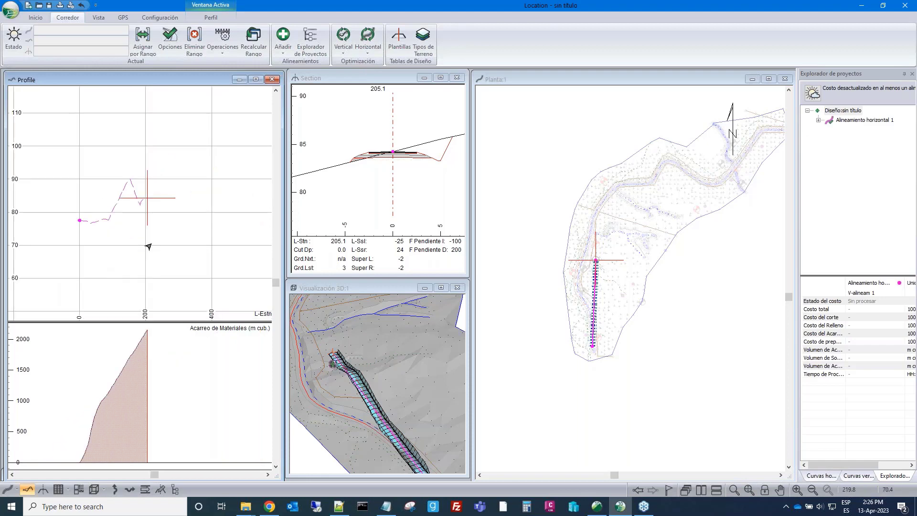
{"action": "scroll", "coordinate": [128, 210], "scroll_direction": "up", "scroll_amount": 1}
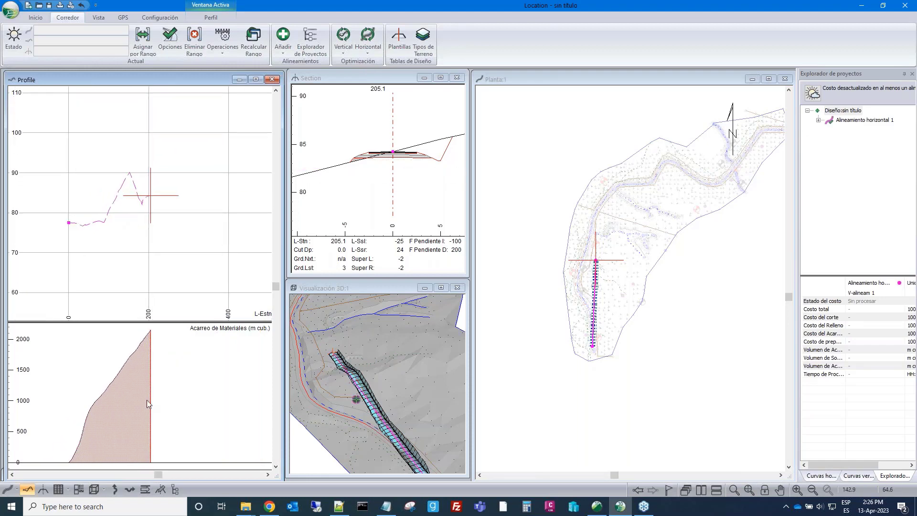
Add a third IP with the Add/Edit IP tool at about station 599, where the northeastern stream meets the existing road
{"action": "scroll", "coordinate": [372, 389], "scroll_direction": "down", "scroll_amount": 1}
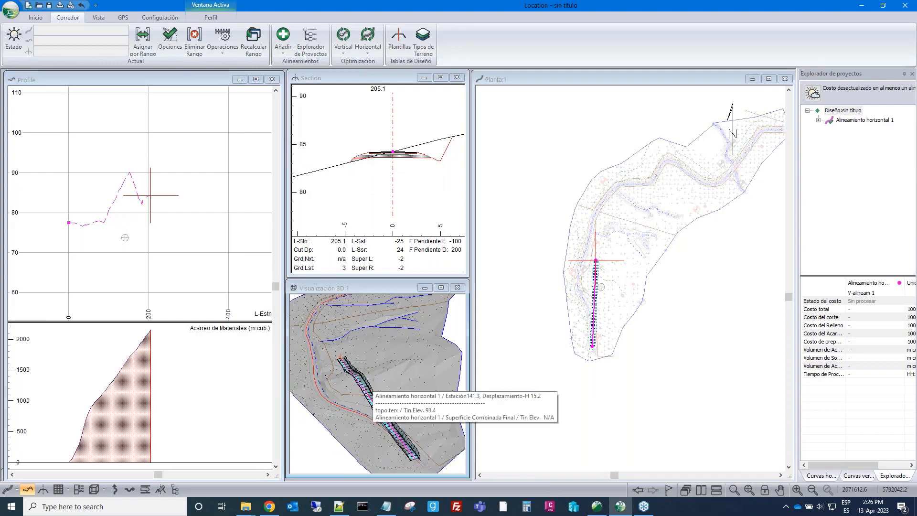
{"action": "left_click", "coordinate": [372, 389]}
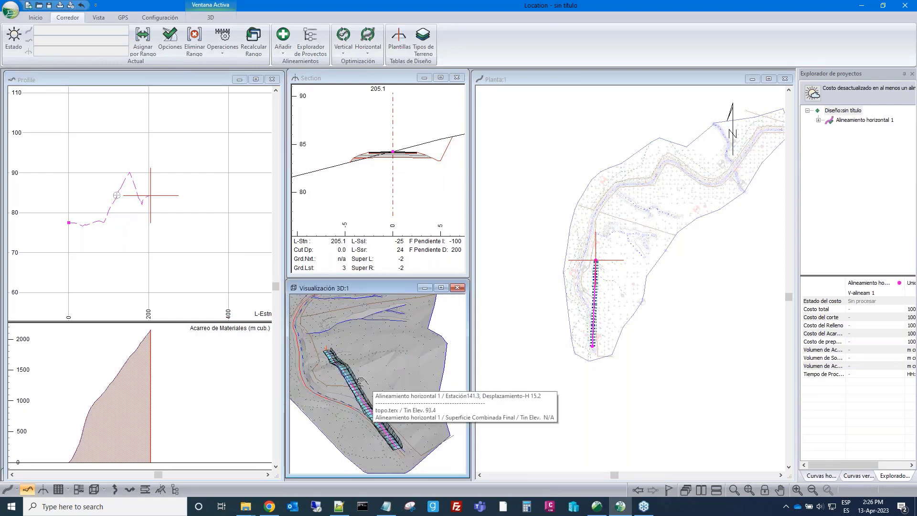
{"action": "left_click", "coordinate": [410, 186]}
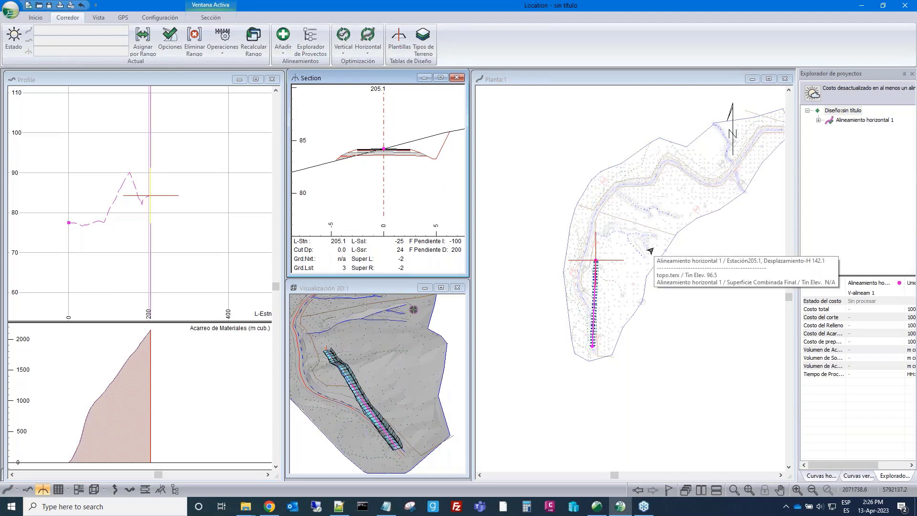
{"action": "right_click", "coordinate": [645, 222]}
{"action": "left_click", "coordinate": [659, 238]}
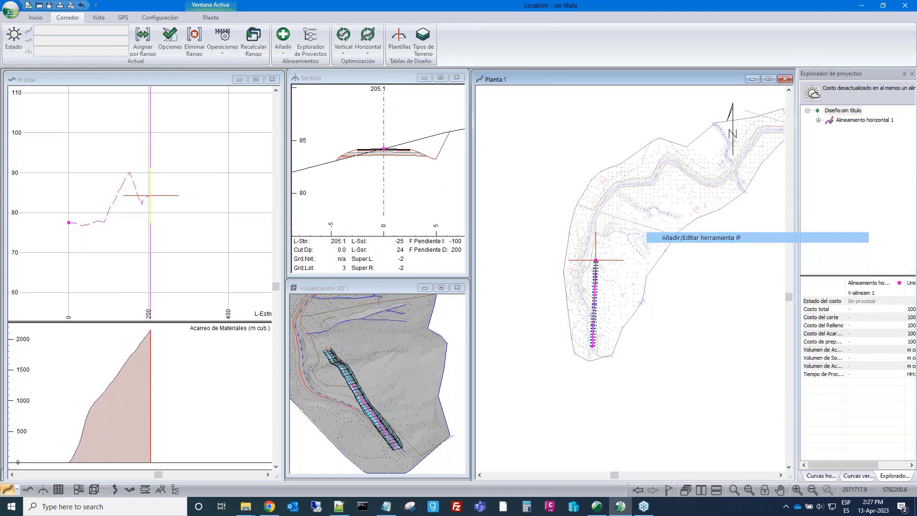
{"action": "middle_click_drag", "start_coordinate": [671, 209], "coordinate": [609, 243]}
{"action": "scroll", "coordinate": [628, 224], "scroll_direction": "up", "scroll_amount": 1}
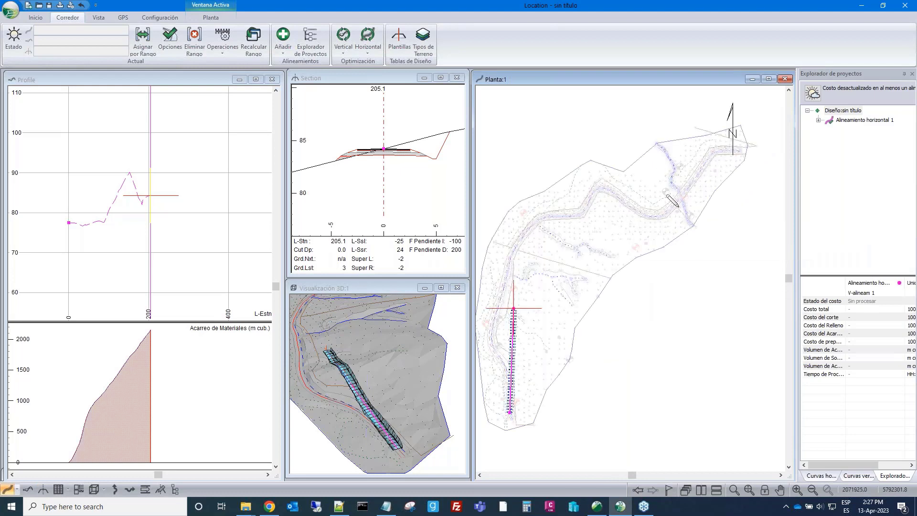
{"action": "scroll", "coordinate": [673, 199], "scroll_direction": "up", "scroll_amount": 5}
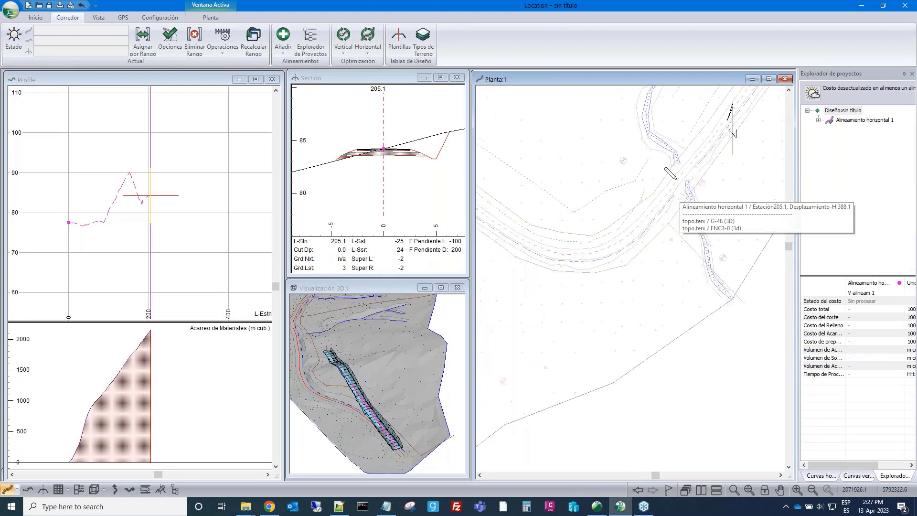
{"action": "left_click", "coordinate": [678, 178]}
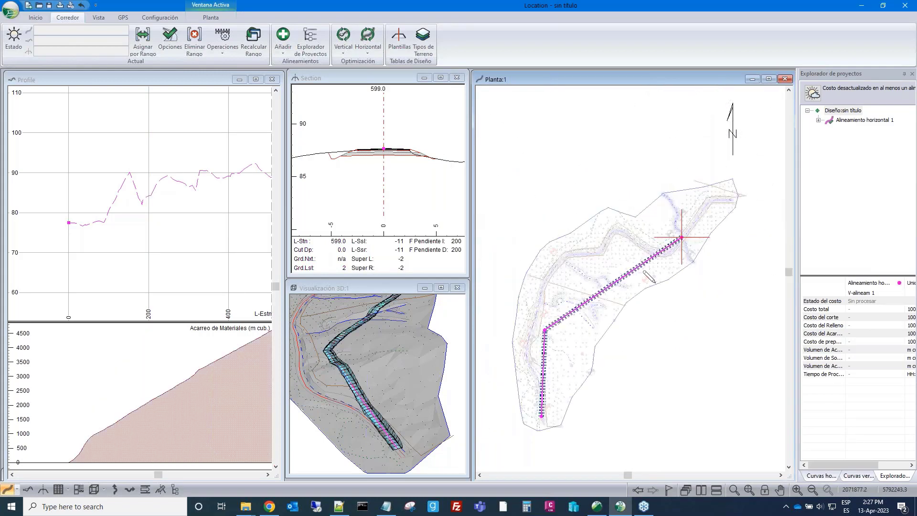
Insert two intermediate IPs on the northeastern tangent, one pulled southeast at about station 440 and one pulled northwest at about station 310
{"action": "left_click", "coordinate": [622, 276]}
{"action": "left_click_drag", "start_coordinate": [623, 277], "coordinate": [633, 285]}
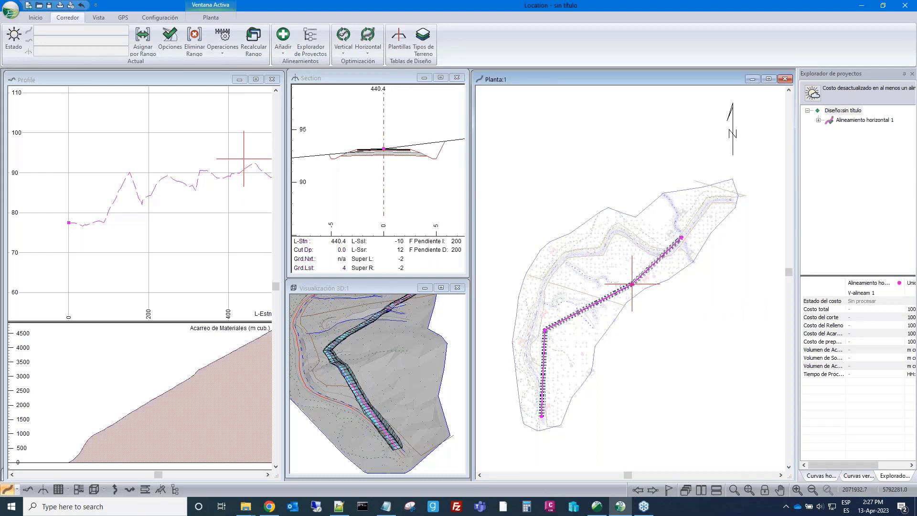
{"action": "scroll", "coordinate": [681, 255], "scroll_direction": "up", "scroll_amount": 5}
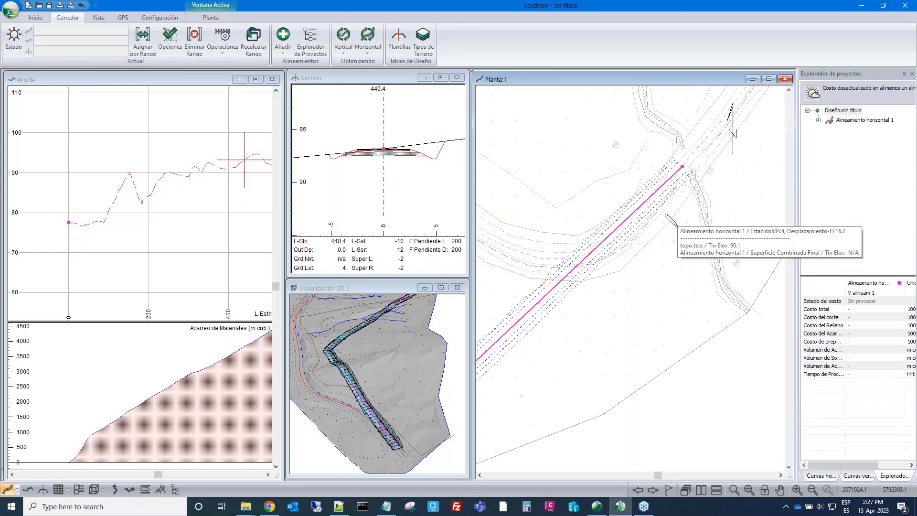
{"action": "middle_click_drag", "start_coordinate": [684, 217], "coordinate": [720, 174]}
{"action": "scroll", "coordinate": [720, 175], "scroll_direction": "down", "scroll_amount": 1}
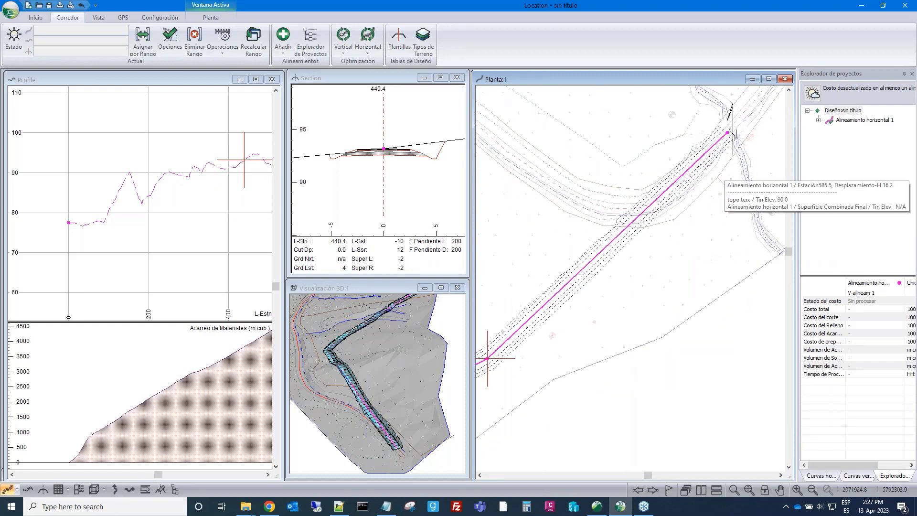
{"action": "scroll", "coordinate": [730, 134], "scroll_direction": "down", "scroll_amount": 1}
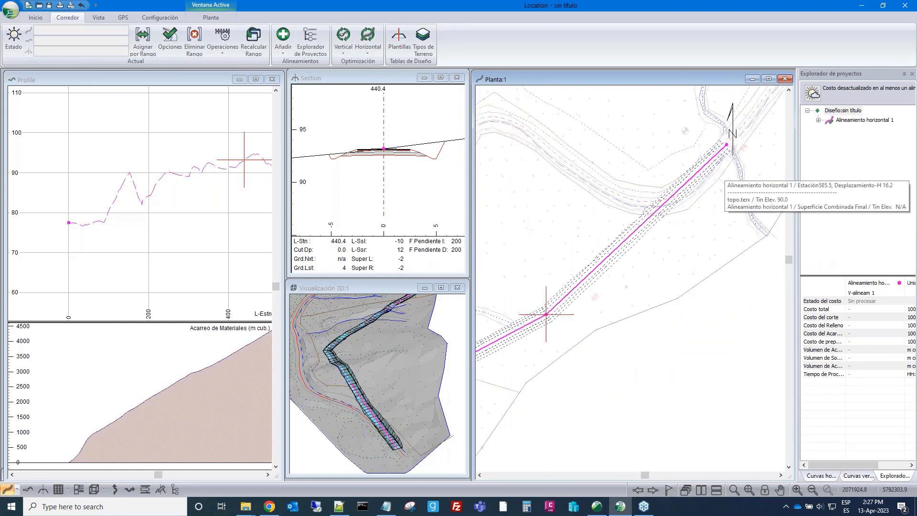
{"action": "scroll", "coordinate": [725, 180], "scroll_direction": "down", "scroll_amount": 1}
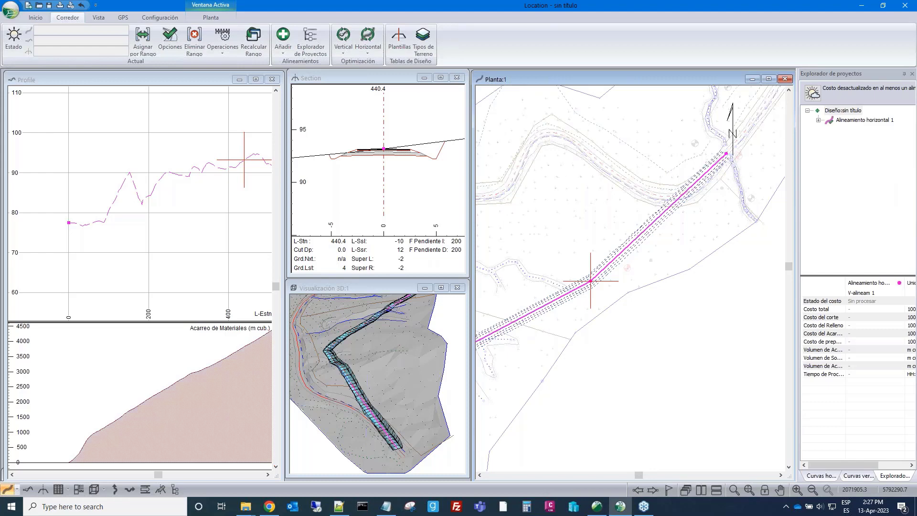
{"action": "scroll", "coordinate": [616, 251], "scroll_direction": "down", "scroll_amount": 1}
{"action": "scroll", "coordinate": [617, 254], "scroll_direction": "down", "scroll_amount": 1}
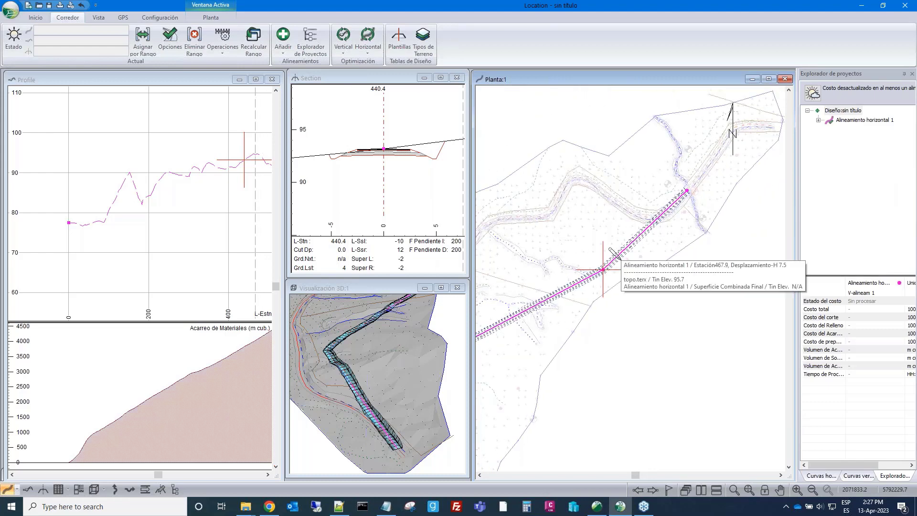
{"action": "middle_click_drag", "start_coordinate": [672, 221], "coordinate": [730, 177]}
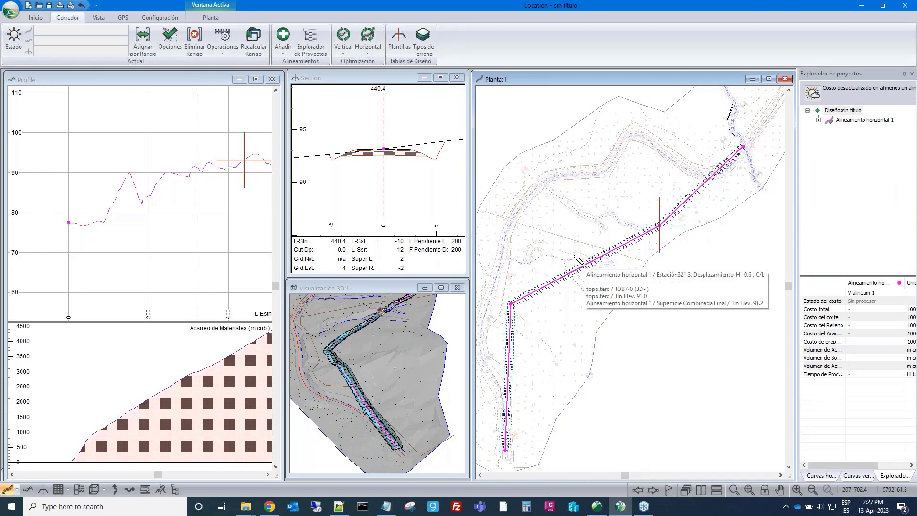
{"action": "left_click_drag", "start_coordinate": [584, 265], "coordinate": [560, 248]}
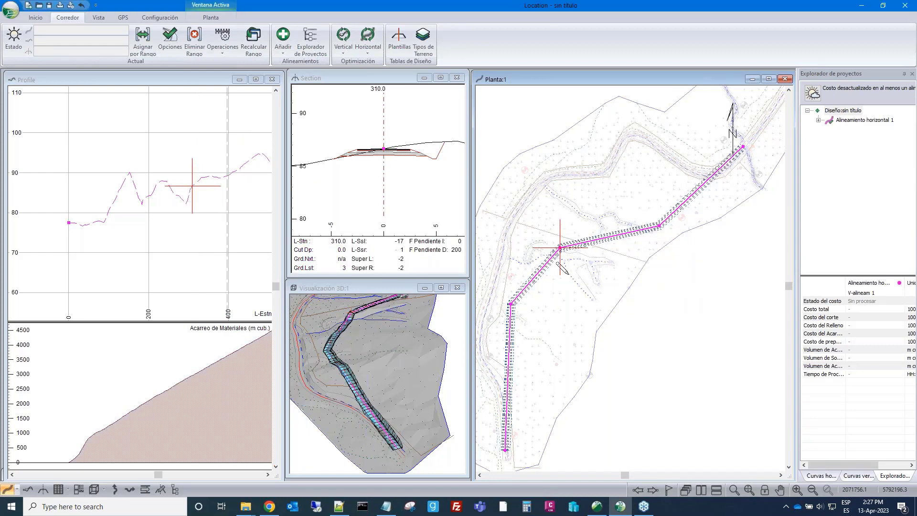
Examine the bent corridor in the 3D and profile views, and return the plan view to the selection tool
{"action": "scroll", "coordinate": [368, 337], "scroll_direction": "down", "scroll_amount": 2}
{"action": "middle_click_drag", "start_coordinate": [369, 338], "coordinate": [383, 386]}
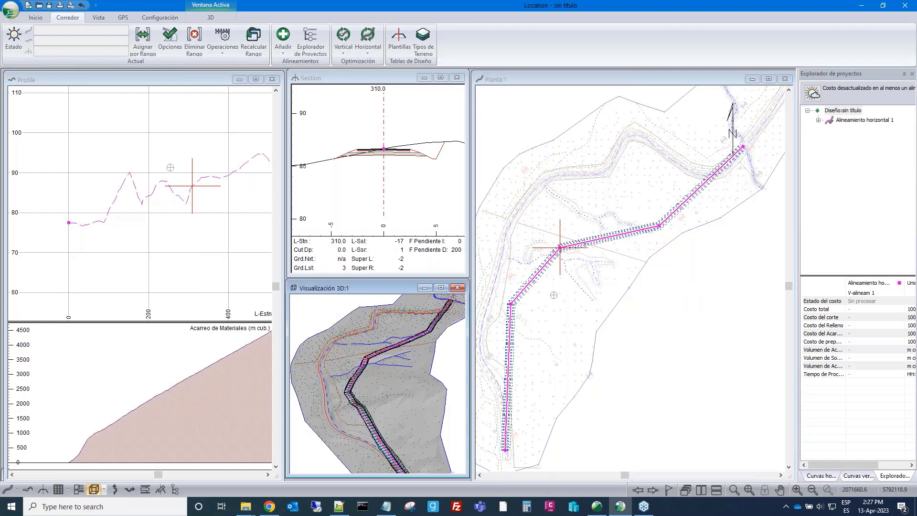
{"action": "scroll", "coordinate": [396, 365], "scroll_direction": "up", "scroll_amount": 3}
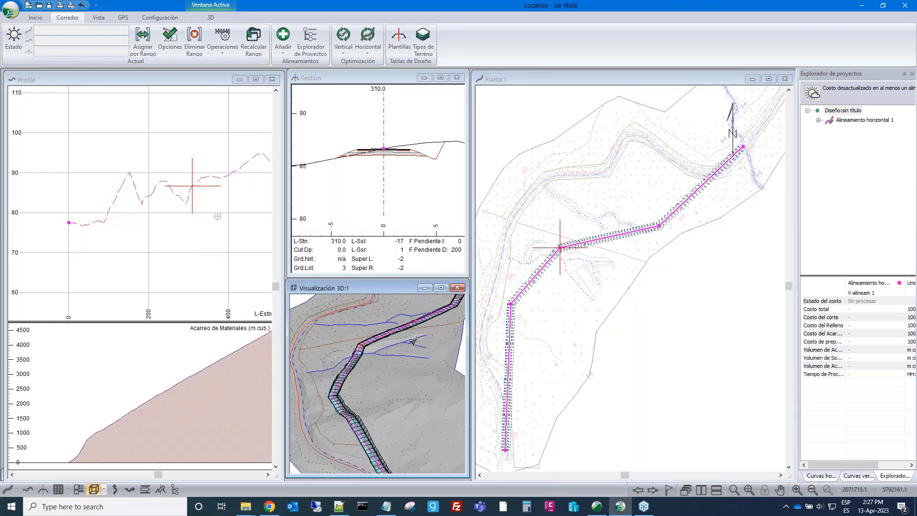
{"action": "middle_click_drag", "start_coordinate": [387, 366], "coordinate": [351, 402]}
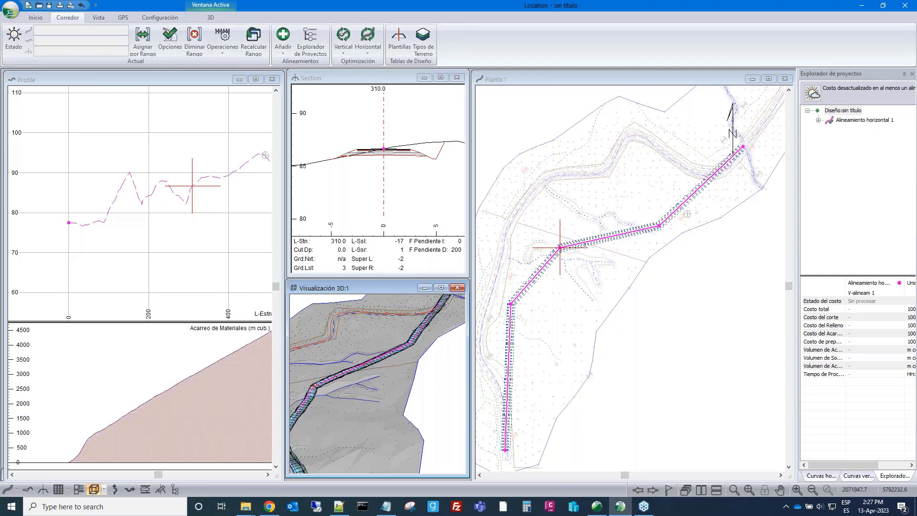
{"action": "middle_click_drag", "start_coordinate": [438, 327], "coordinate": [420, 317]}
{"action": "scroll", "coordinate": [215, 290], "scroll_direction": "down", "scroll_amount": 3}
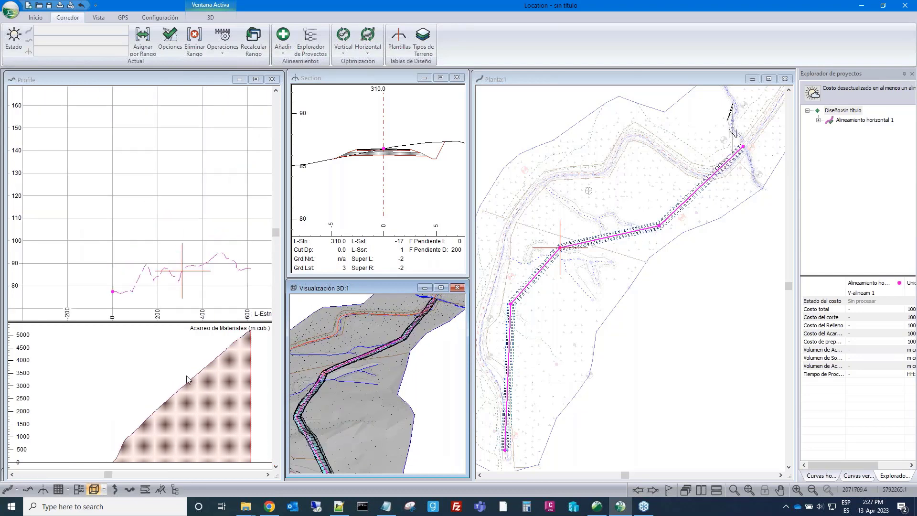
{"action": "middle_click_drag", "start_coordinate": [221, 295], "coordinate": [170, 207]}
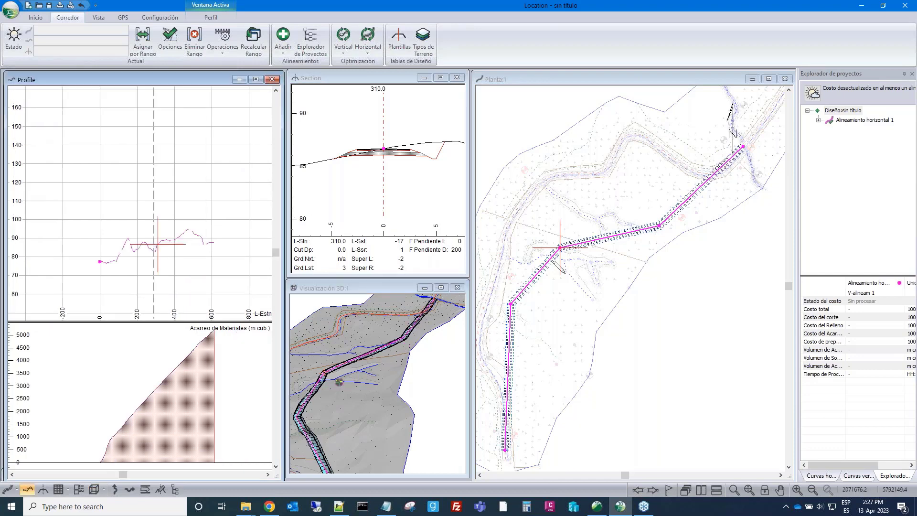
{"action": "right_click", "coordinate": [674, 330]}
{"action": "left_click", "coordinate": [702, 342]}
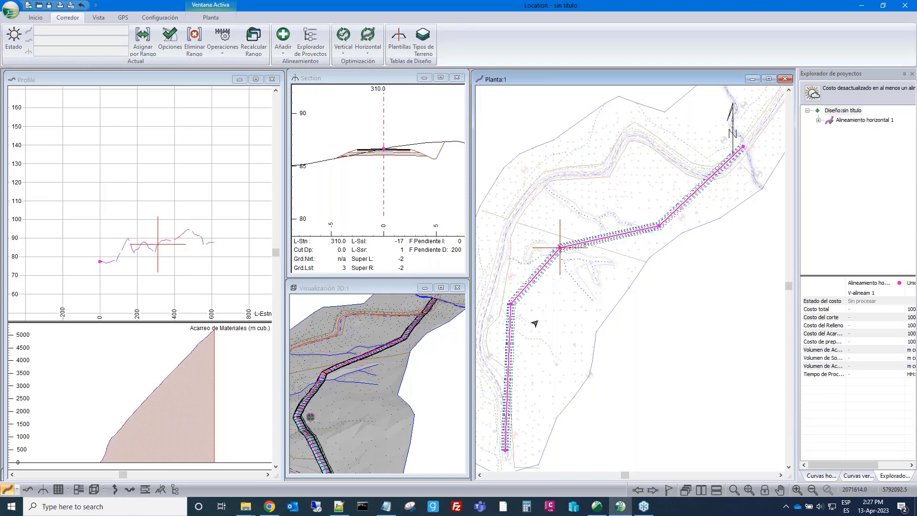
Move the first bend's IP slightly west to about station 205 with the Add/Edit IP tool, and switch back to the selection tool
{"action": "middle_click_drag", "start_coordinate": [534, 323], "coordinate": [551, 289]}
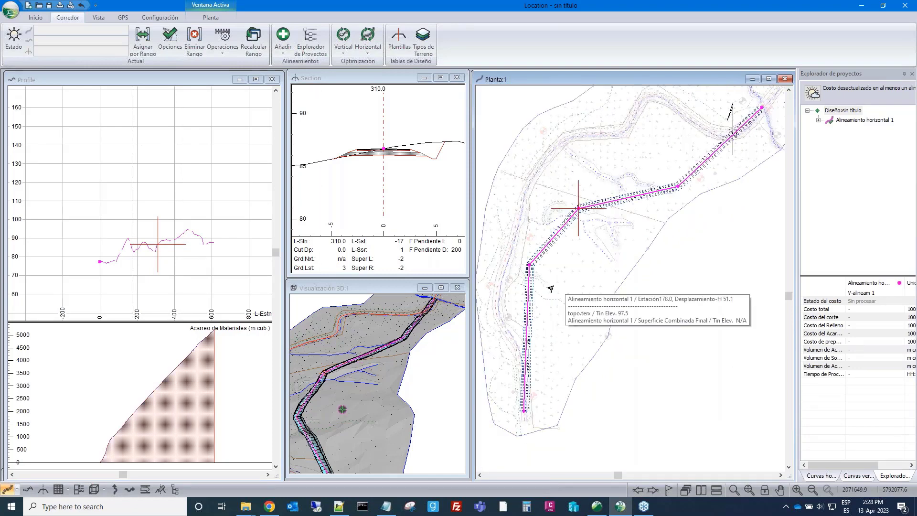
{"action": "right_click", "coordinate": [560, 280]}
{"action": "left_click", "coordinate": [602, 297]}
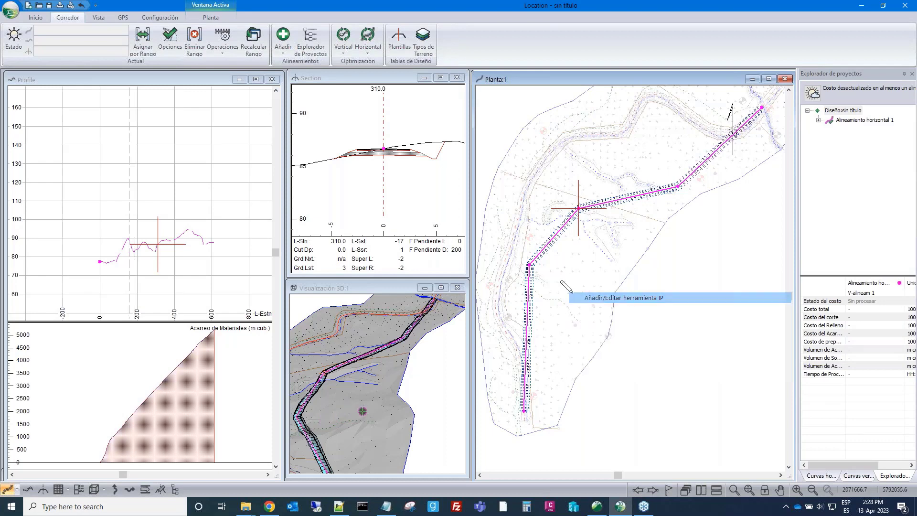
{"action": "left_click_drag", "start_coordinate": [530, 263], "coordinate": [526, 264]}
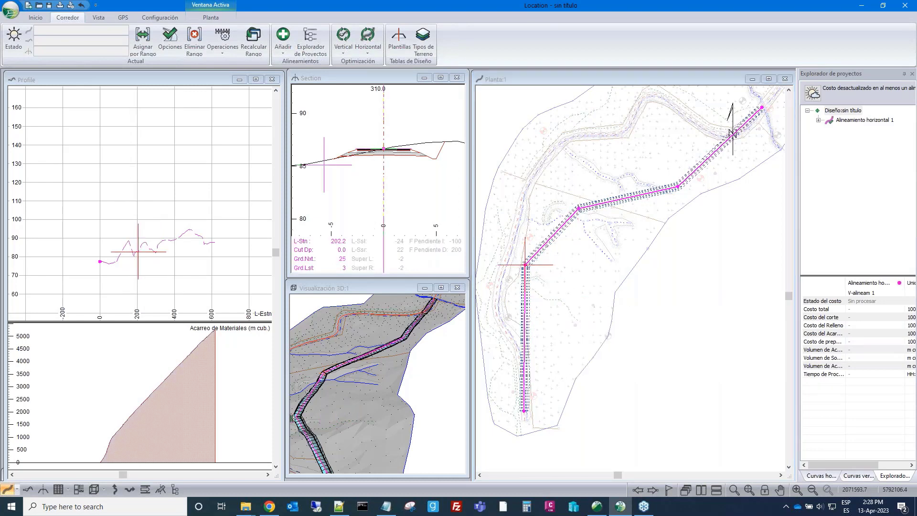
{"action": "scroll", "coordinate": [151, 251], "scroll_direction": "up", "scroll_amount": 2}
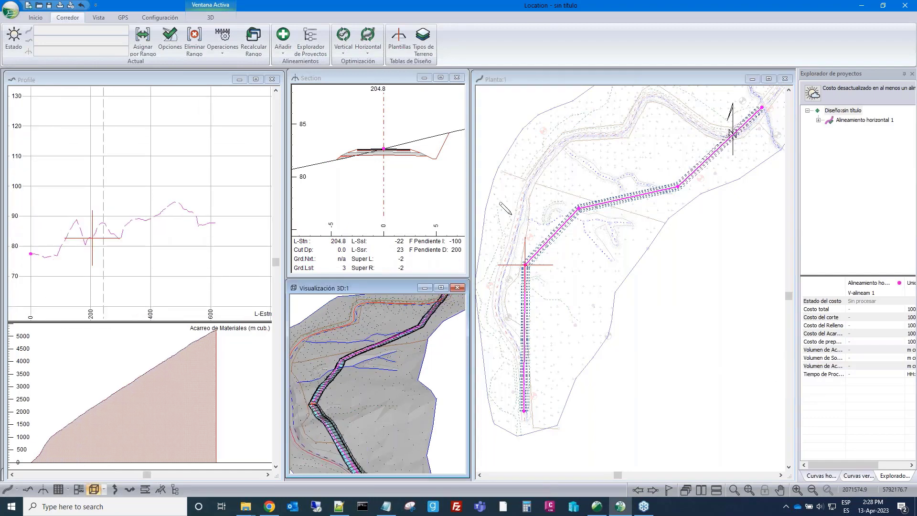
{"action": "right_click", "coordinate": [698, 289]}
{"action": "left_click", "coordinate": [726, 304]}
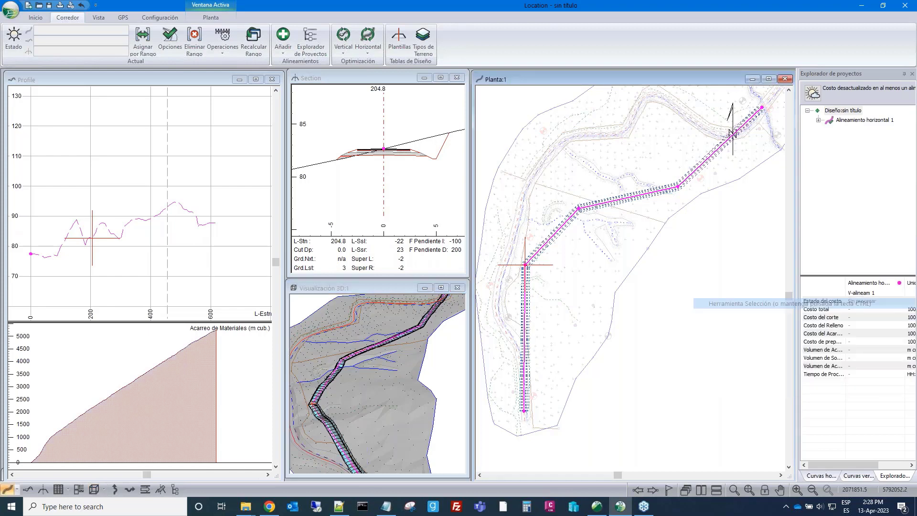
Frame the whole alignment in the plan and 3D views, and make its start point at station 0.0 current
{"action": "scroll", "coordinate": [667, 199], "scroll_direction": "down", "scroll_amount": 1}
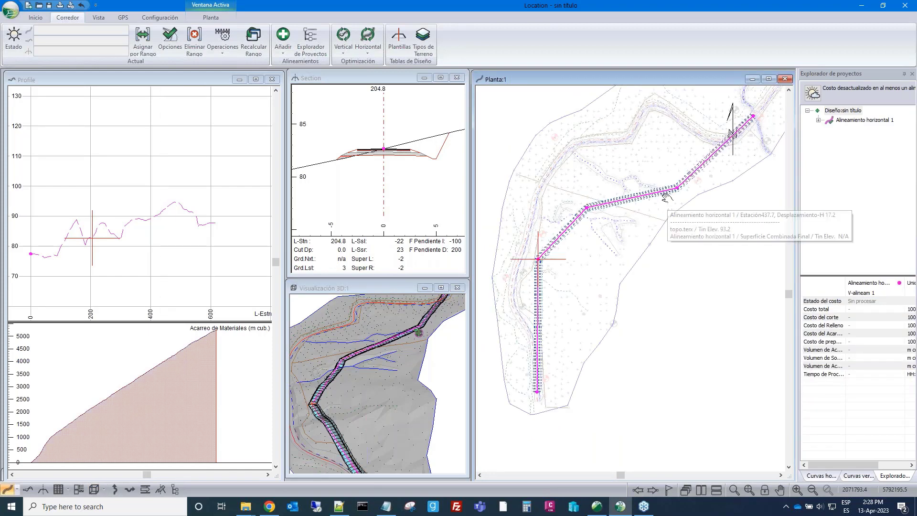
{"action": "middle_click_drag", "start_coordinate": [667, 198], "coordinate": [668, 191]}
{"action": "scroll", "coordinate": [393, 323], "scroll_direction": "down", "scroll_amount": 1}
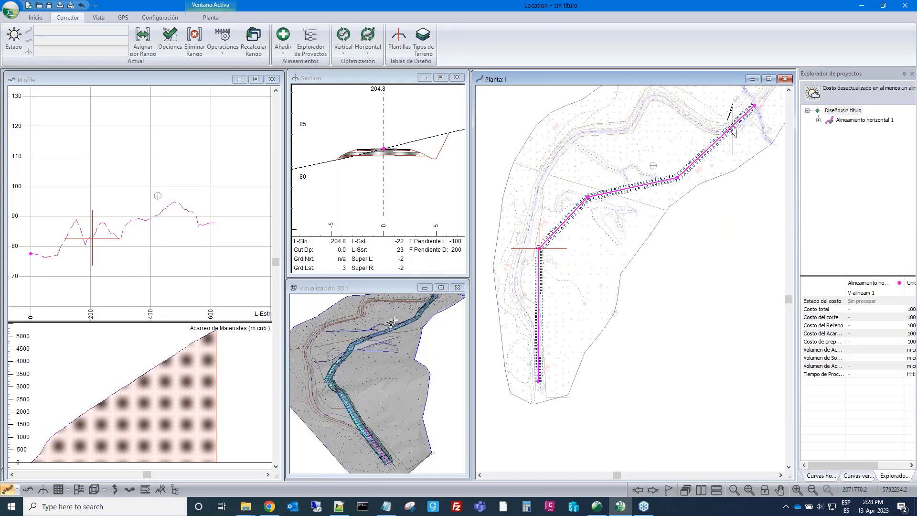
{"action": "scroll", "coordinate": [393, 323], "scroll_direction": "down", "scroll_amount": 1}
{"action": "left_click", "coordinate": [393, 323]}
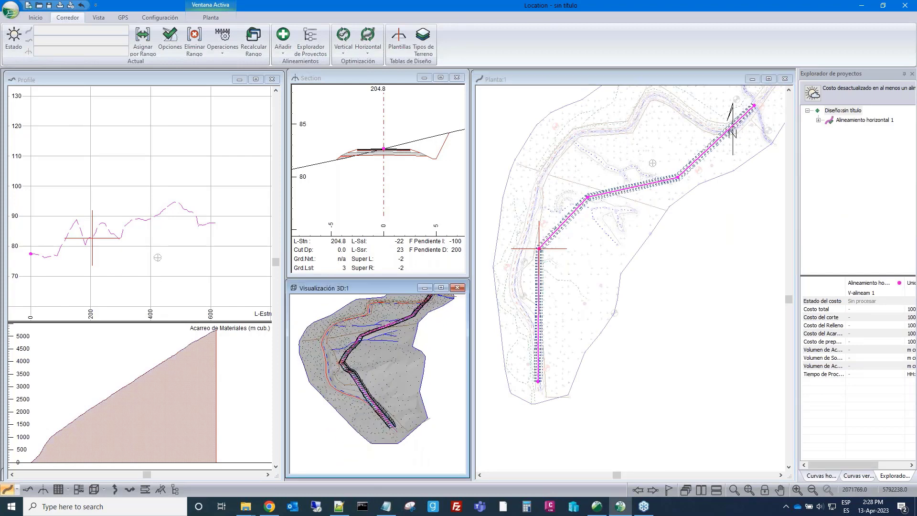
{"action": "left_click_drag", "start_coordinate": [395, 318], "coordinate": [372, 329]}
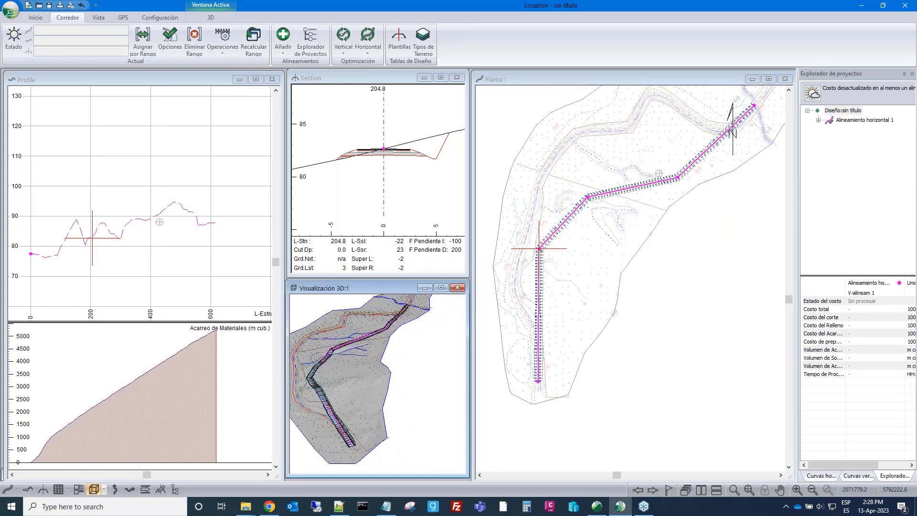
{"action": "left_click", "coordinate": [535, 384]}
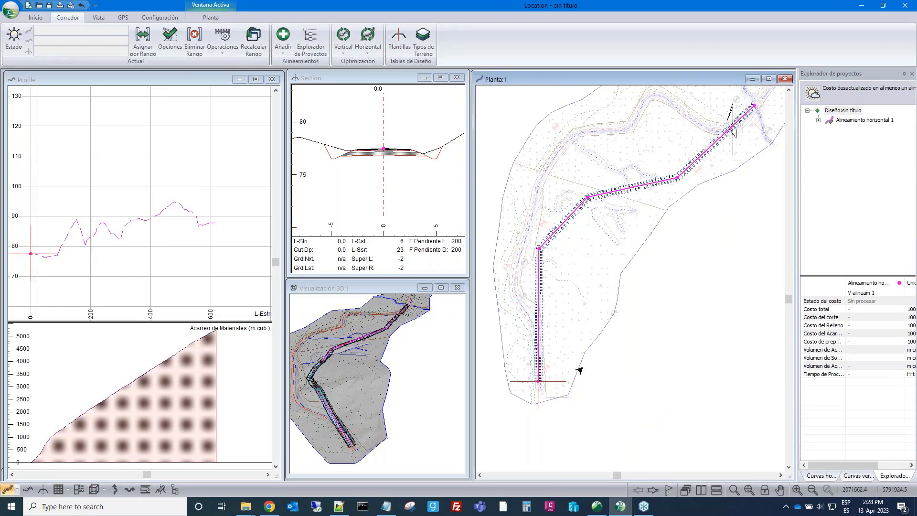
Check and accept the road class specifications from the vertical curve settings, and bring up the horizontal curve settings
{"action": "left_click", "coordinate": [182, 234]}
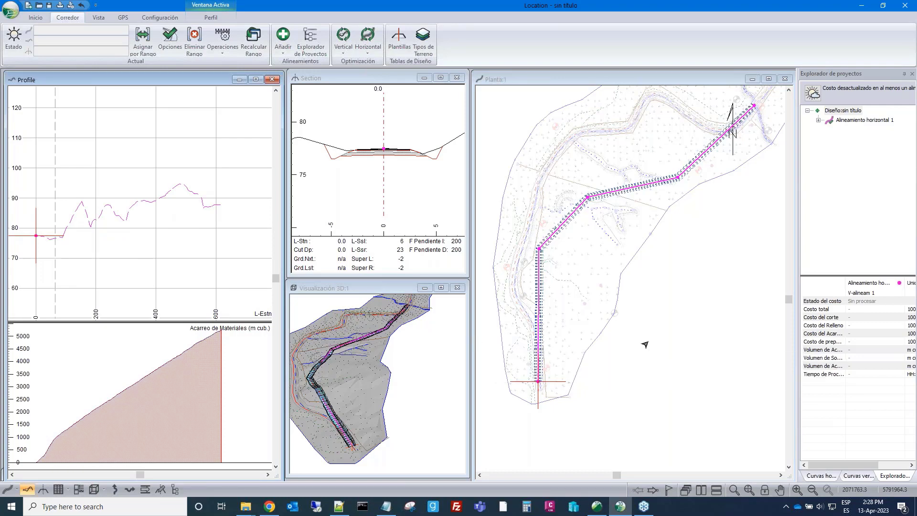
{"action": "left_click", "coordinate": [858, 477]}
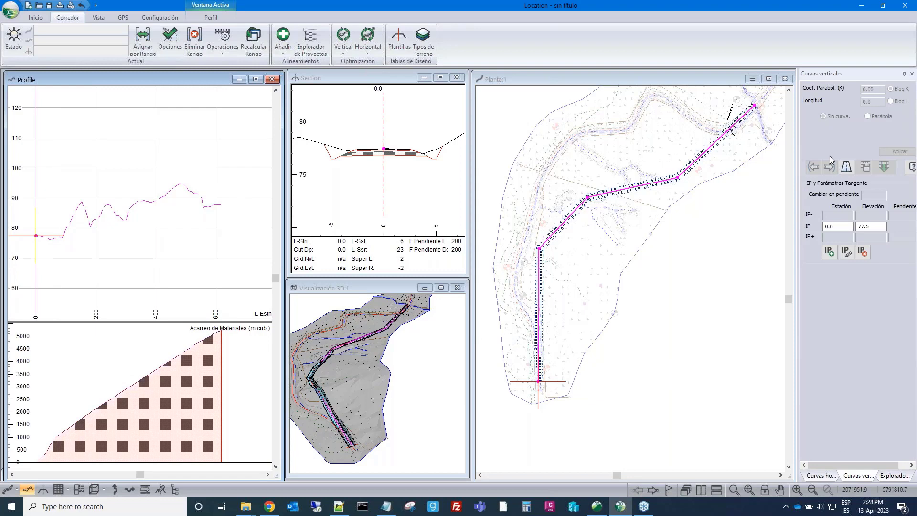
{"action": "left_click", "coordinate": [847, 167]}
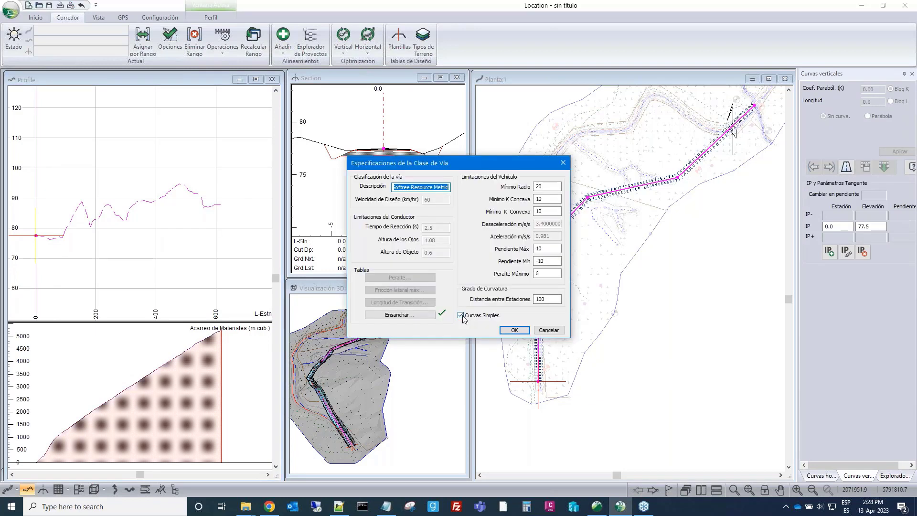
{"action": "left_click", "coordinate": [515, 330]}
{"action": "left_click", "coordinate": [864, 476]}
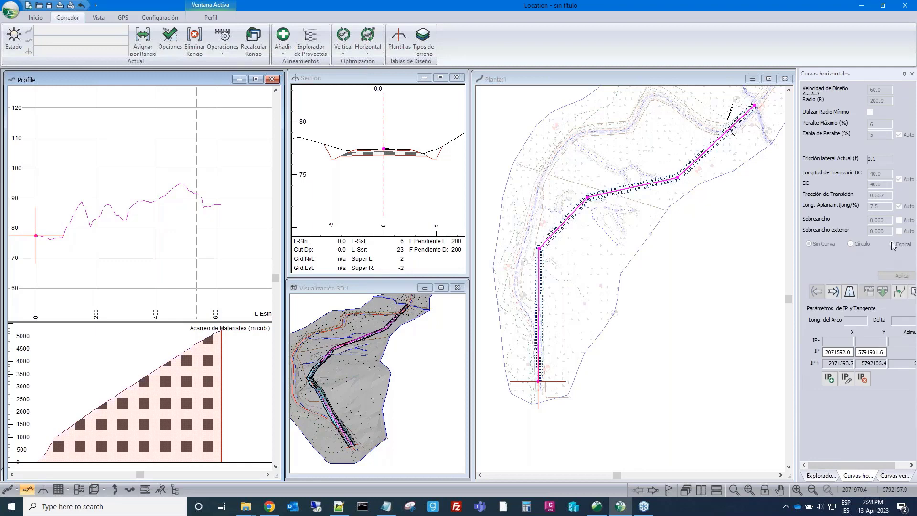
Apply a circular curve with a radius of 135 at the alignment's first intermediate IP, near station 205
{"action": "left_click", "coordinate": [833, 292]}
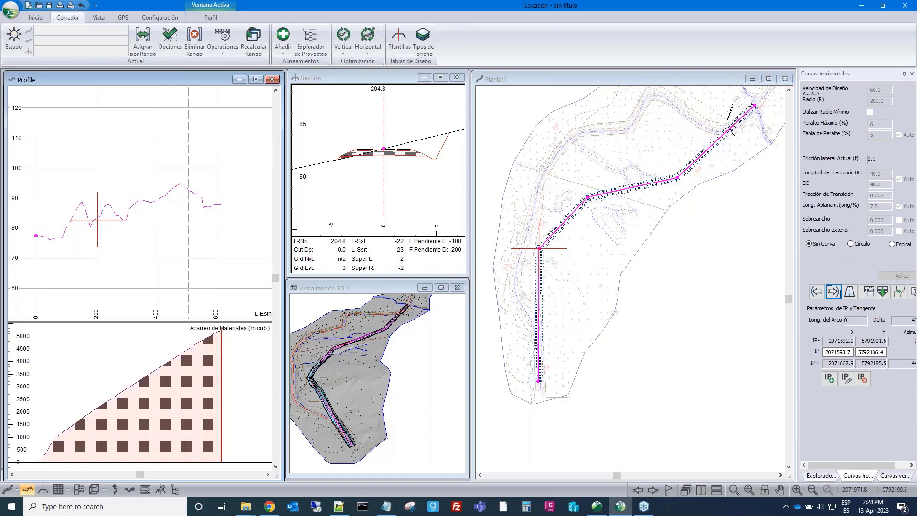
{"action": "left_click", "coordinate": [851, 244]}
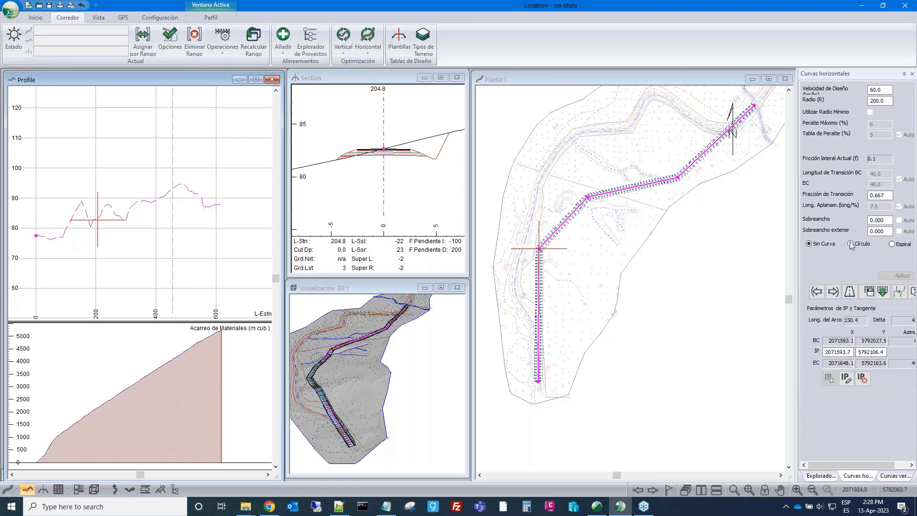
{"action": "left_click", "coordinate": [870, 101]}
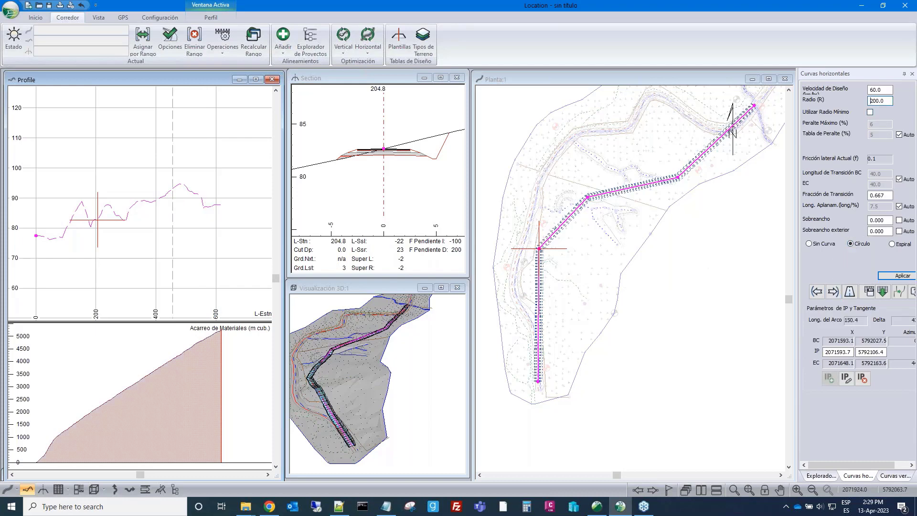
{"action": "key", "text": "Delete"}
{"action": "key", "text": "Delete"}
{"action": "key", "text": "Delete"}
{"action": "key", "text": "Delete"}
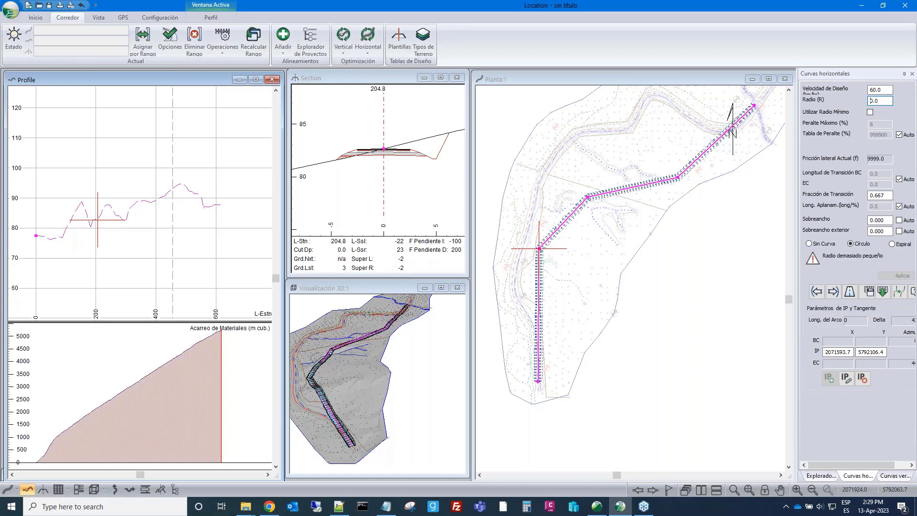
{"action": "type", "text": "135"}
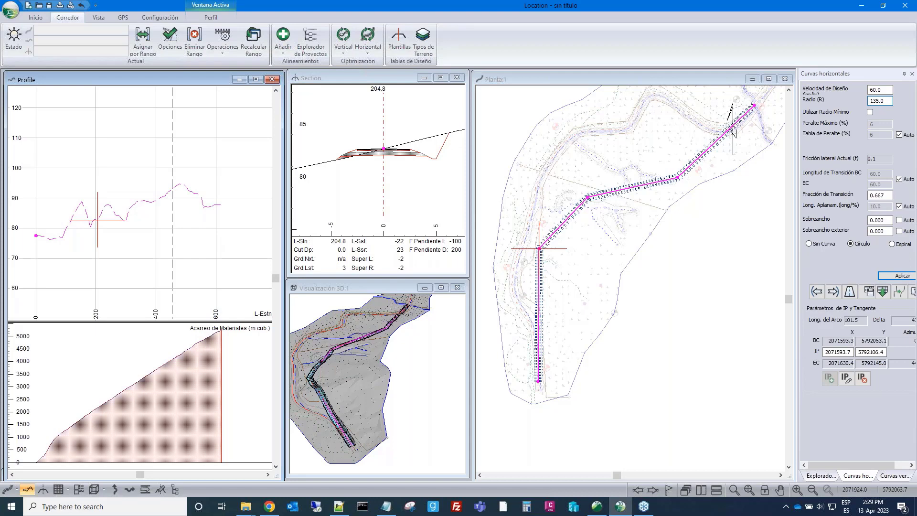
{"action": "left_click", "coordinate": [897, 276]}
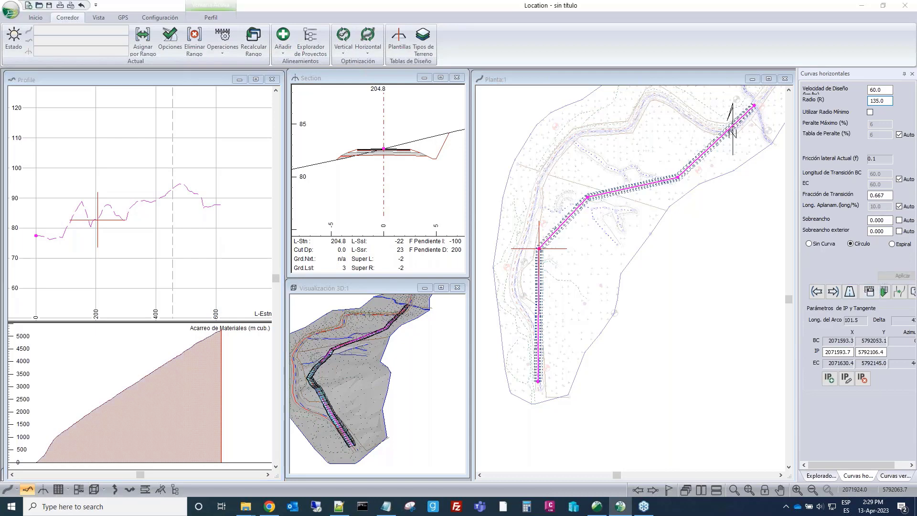
Apply a circular curve with a radius of 135 at the second bend's IP, near station 309
{"action": "scroll", "coordinate": [529, 235], "scroll_direction": "up", "scroll_amount": 3}
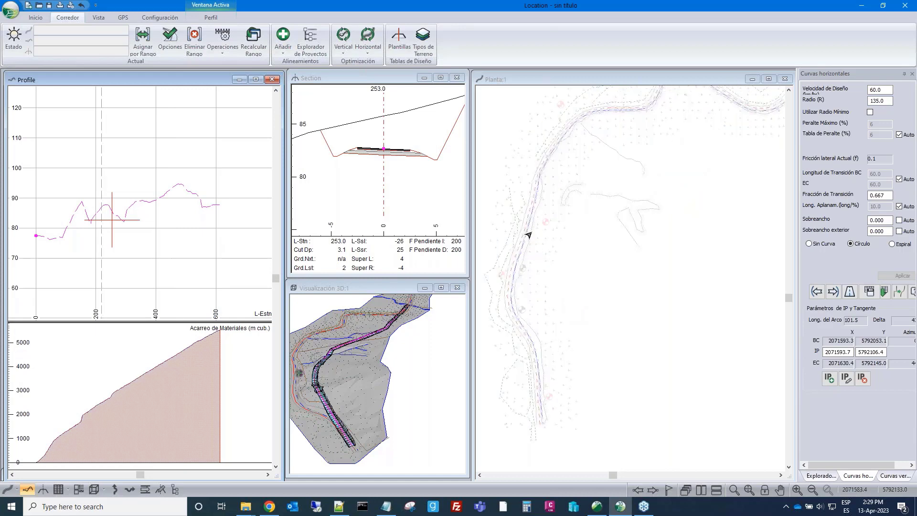
{"action": "middle_click_drag", "start_coordinate": [553, 239], "coordinate": [558, 208]}
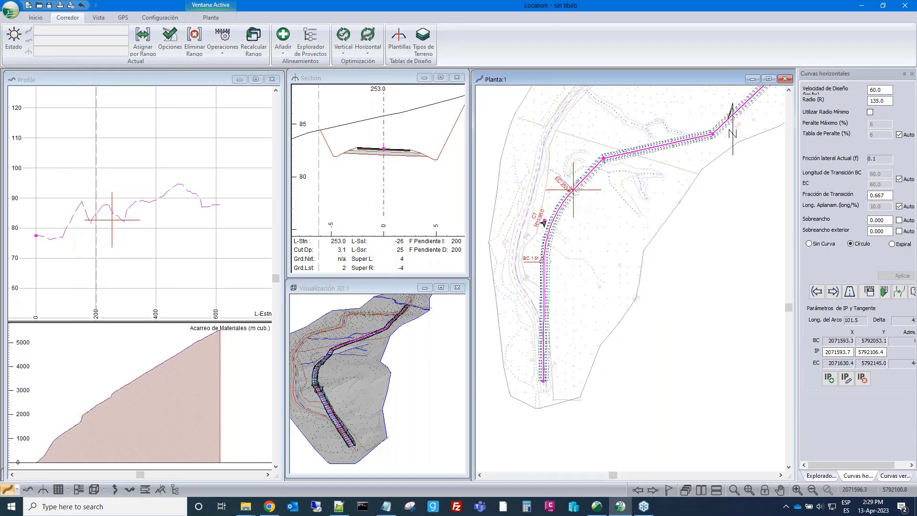
{"action": "scroll", "coordinate": [569, 197], "scroll_direction": "down", "scroll_amount": 1}
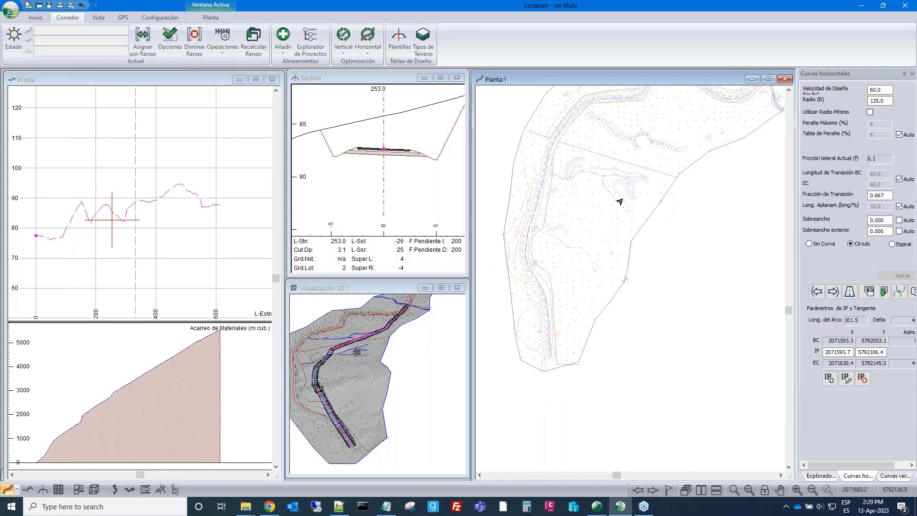
{"action": "left_click", "coordinate": [833, 291]}
{"action": "left_click", "coordinate": [834, 291]}
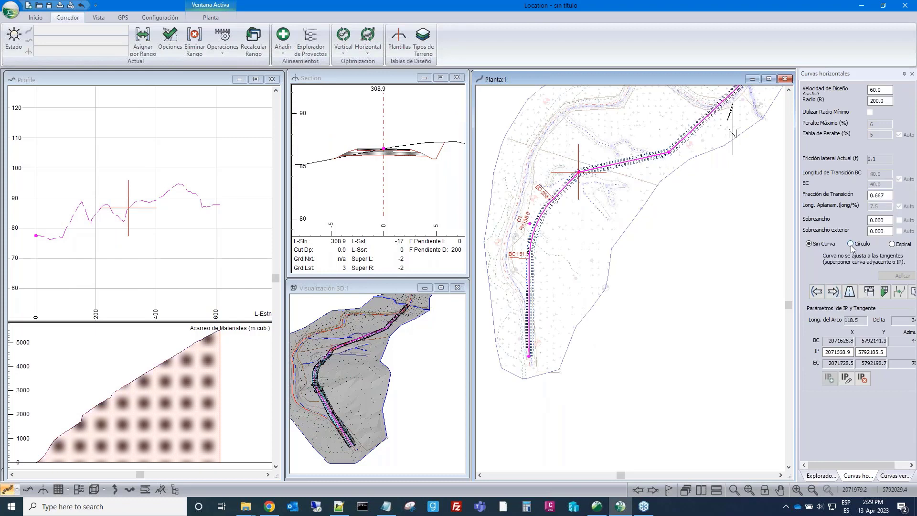
{"action": "left_click", "coordinate": [878, 101]}
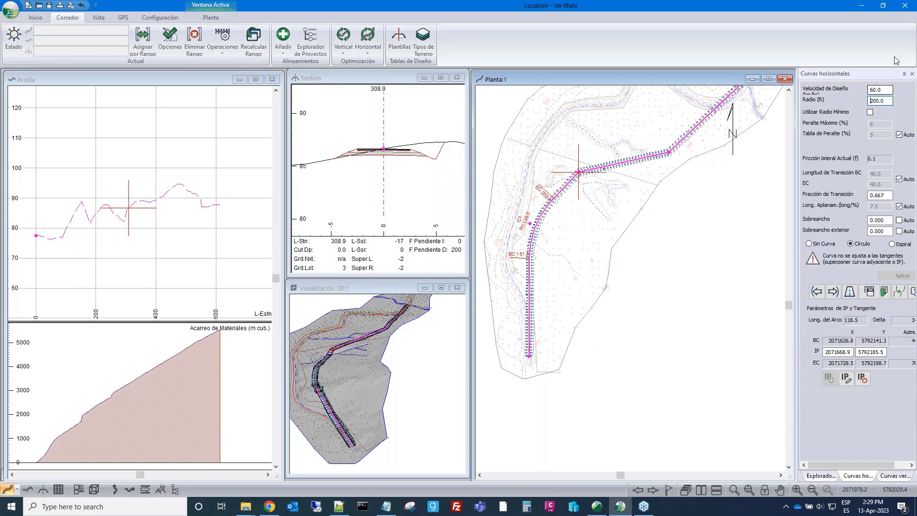
{"action": "key", "text": "BackSpace"}
{"action": "key", "text": "BackSpace"}
{"action": "key", "text": "BackSpace"}
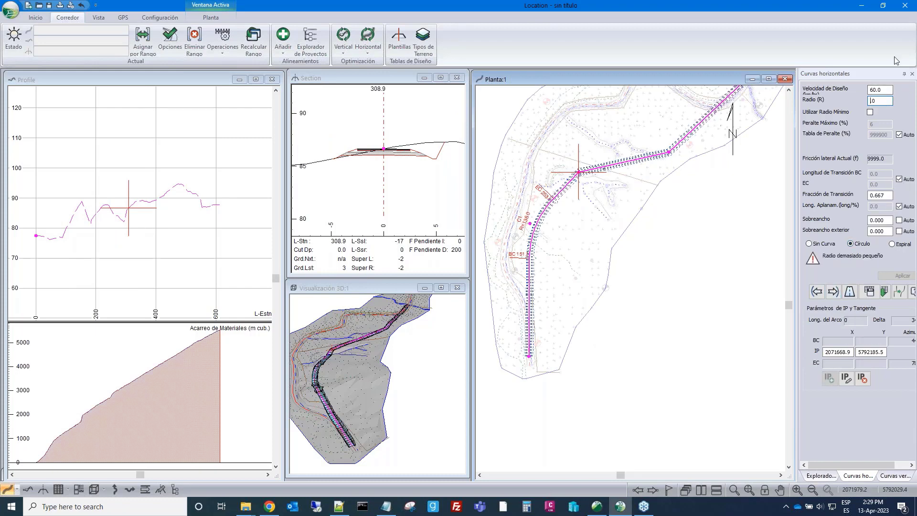
{"action": "type", "text": "135"}
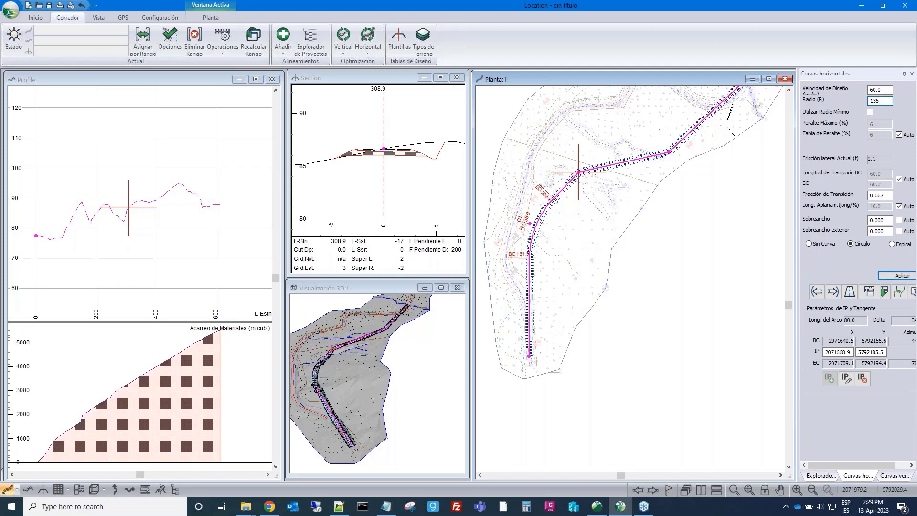
{"action": "left_click", "coordinate": [892, 275]}
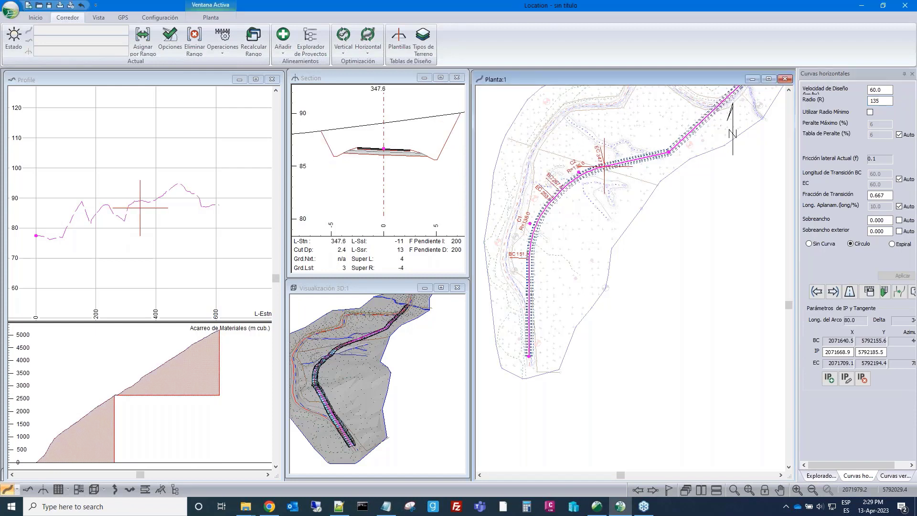
Store the current curve as the default and auto-generate default horizontal curves over all stations, removing existing curves first
{"action": "middle_click_drag", "start_coordinate": [632, 173], "coordinate": [620, 197]}
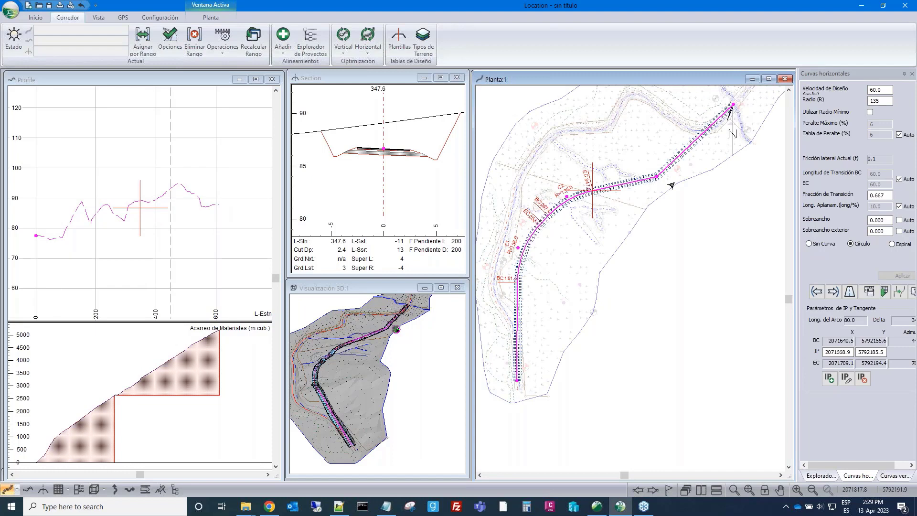
{"action": "mouse_move", "coordinate": [671, 185]}
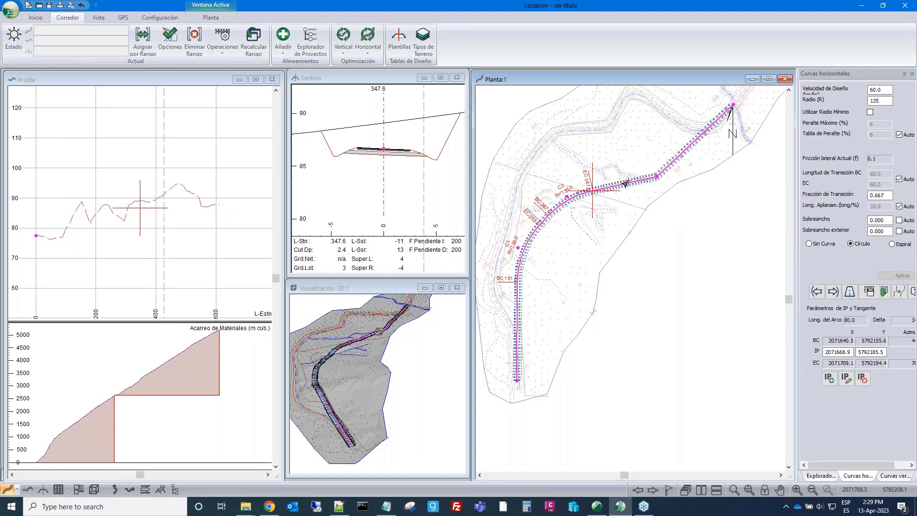
{"action": "left_click", "coordinate": [870, 292]}
{"action": "left_click", "coordinate": [900, 293]}
{"action": "left_click", "coordinate": [364, 224]}
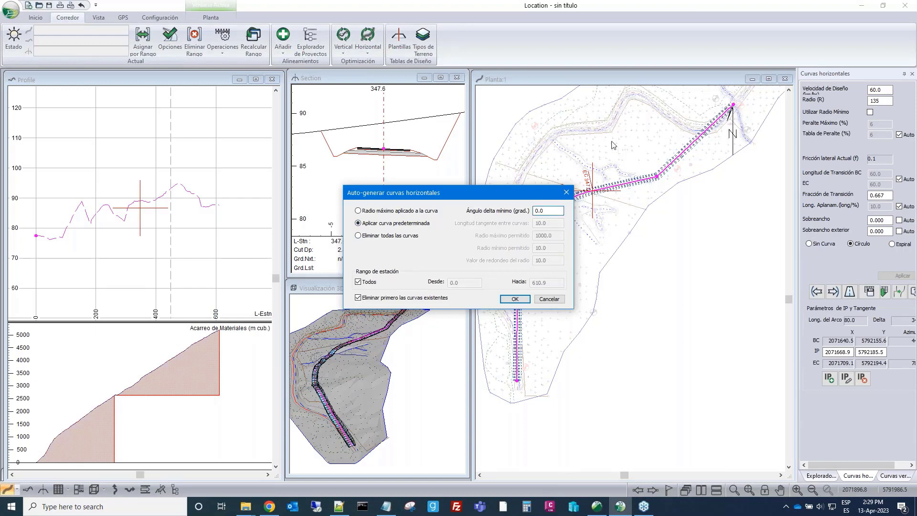
{"action": "left_click", "coordinate": [515, 300]}
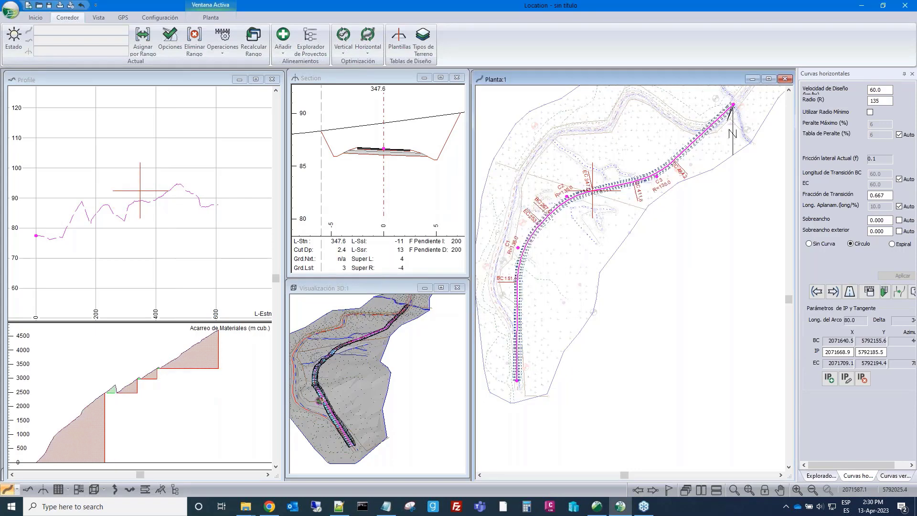
Move the first curve's IP slightly northwest to about X 2071586.2, Y 5792111.7 with the Add/Edit IP tool
{"action": "scroll", "coordinate": [662, 181], "scroll_direction": "up", "scroll_amount": 1}
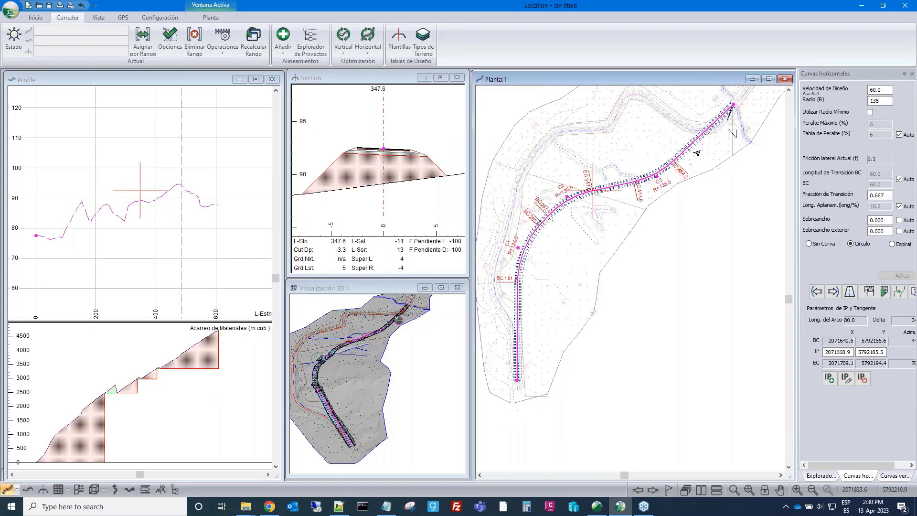
{"action": "middle_click_drag", "start_coordinate": [698, 153], "coordinate": [723, 143]}
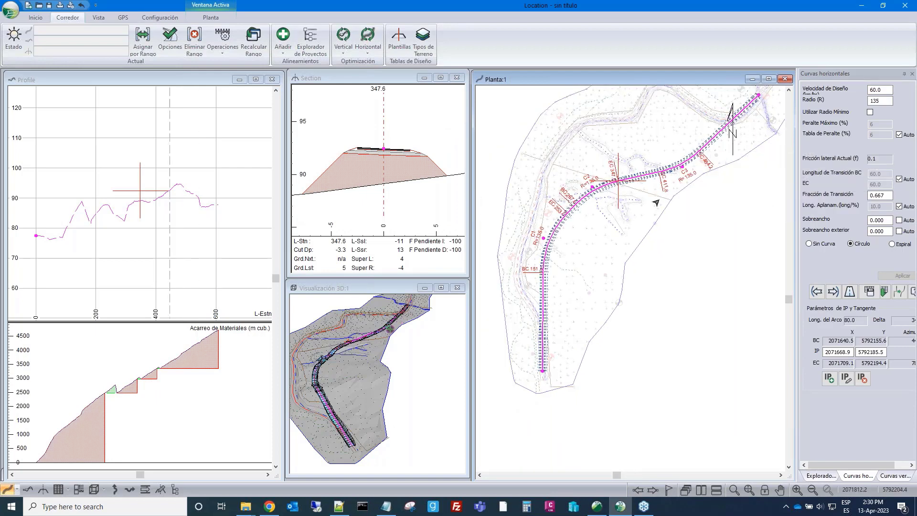
{"action": "scroll", "coordinate": [575, 271], "scroll_direction": "up", "scroll_amount": 1}
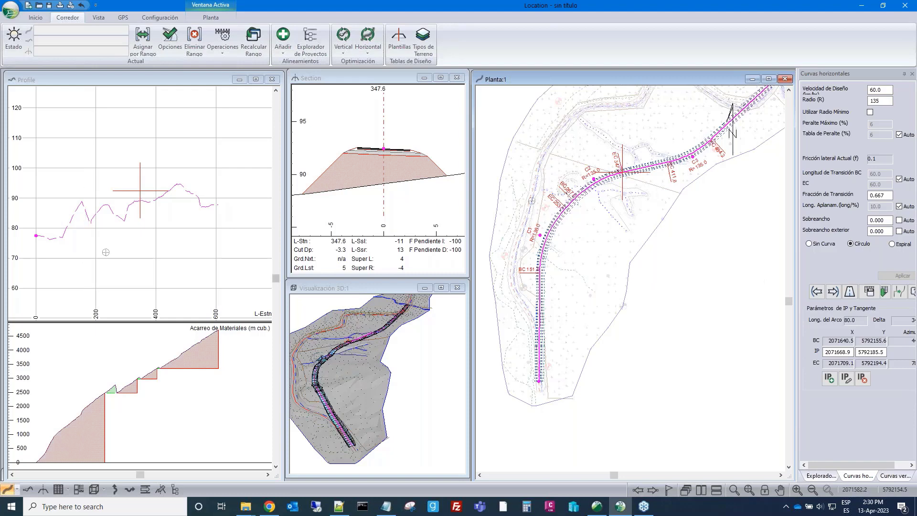
{"action": "scroll", "coordinate": [331, 368], "scroll_direction": "up", "scroll_amount": 4}
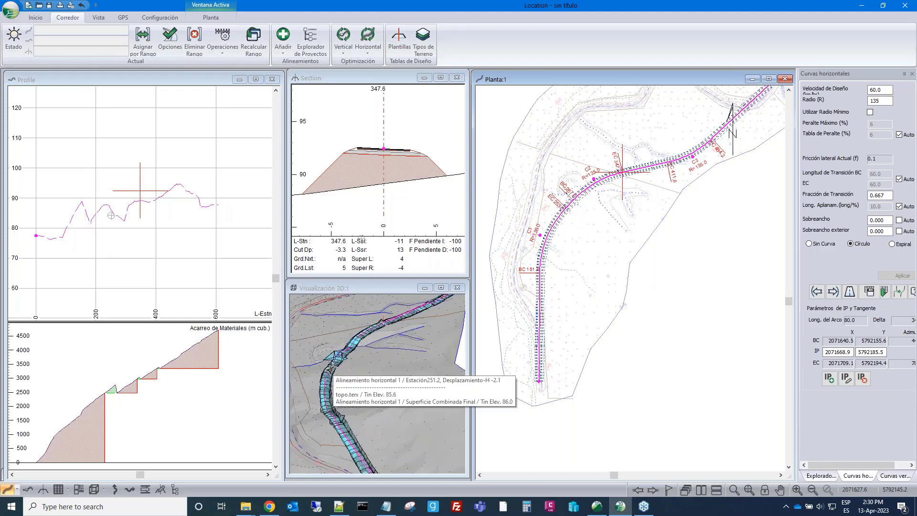
{"action": "left_click_drag", "start_coordinate": [331, 368], "coordinate": [367, 334]}
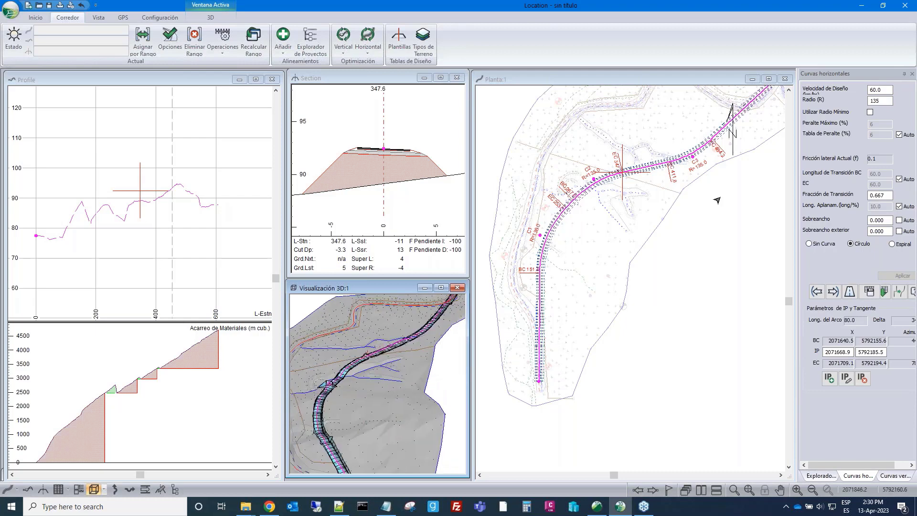
{"action": "right_click", "coordinate": [639, 231]}
{"action": "left_click", "coordinate": [692, 247]}
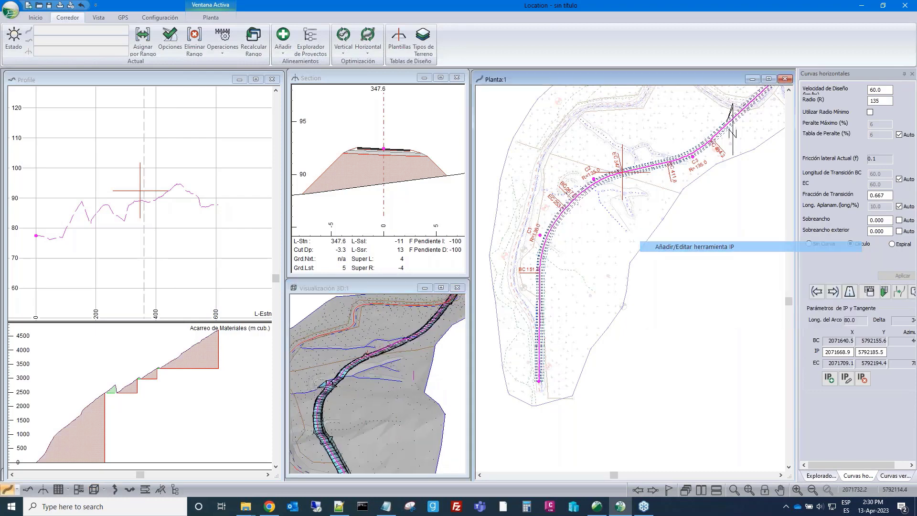
{"action": "left_click_drag", "start_coordinate": [622, 172], "coordinate": [568, 201]}
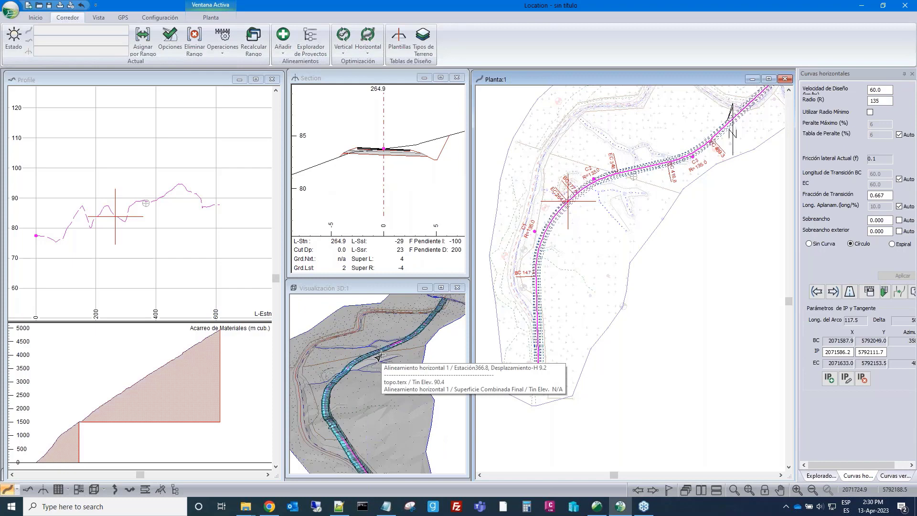
Move the third curve's IP slightly southwest to about X 2071801.3, Y 5792210.1, and switch back to the selection tool
{"action": "middle_click_drag", "start_coordinate": [657, 163], "coordinate": [621, 187]}
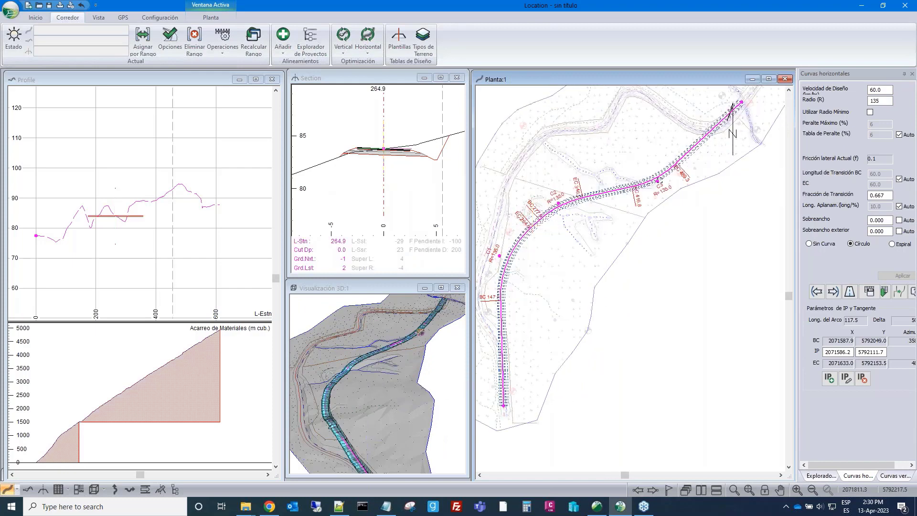
{"action": "left_click_drag", "start_coordinate": [659, 180], "coordinate": [652, 187]}
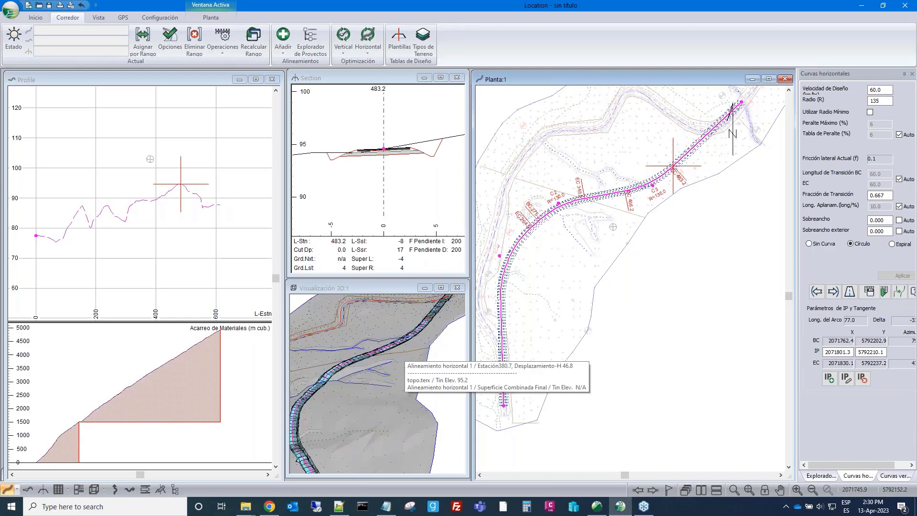
{"action": "right_click", "coordinate": [690, 271]}
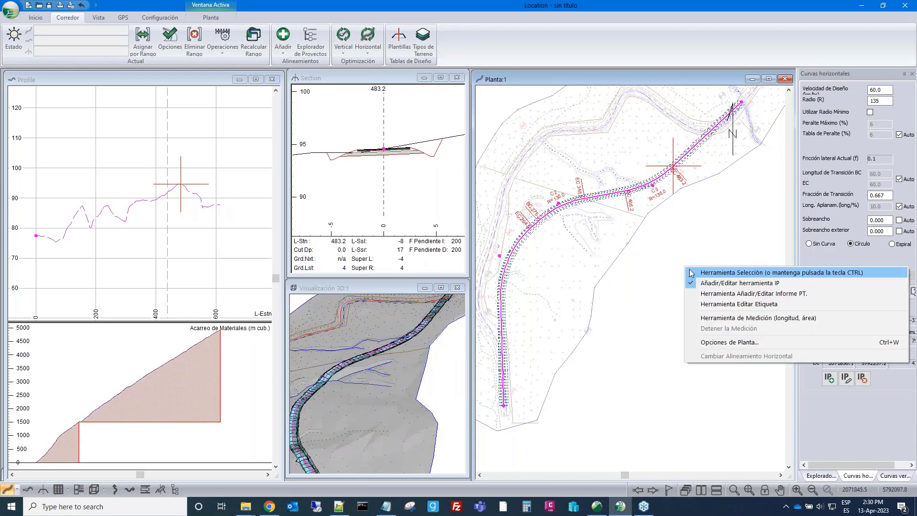
{"action": "left_click", "coordinate": [692, 273]}
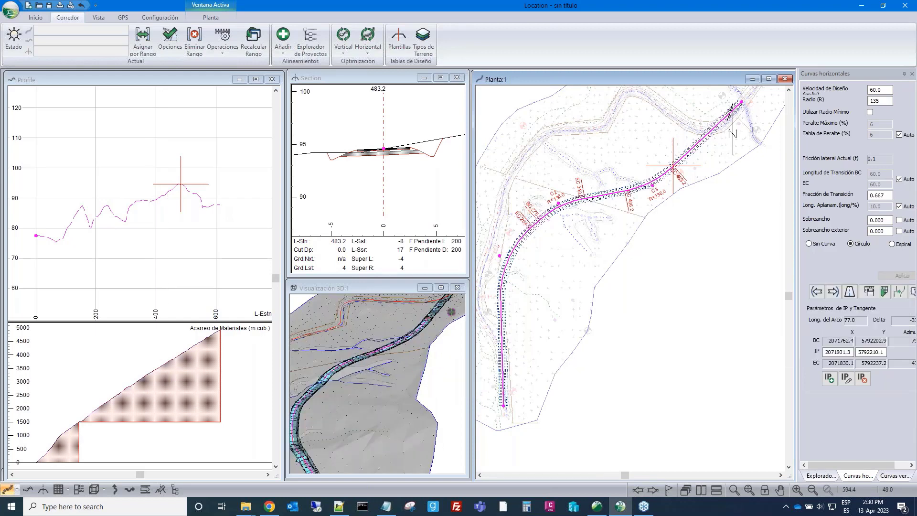
Make the alignment's start point at station 0.0 current, and frame the alignment in the plan and profile views
{"action": "left_click", "coordinate": [504, 406]}
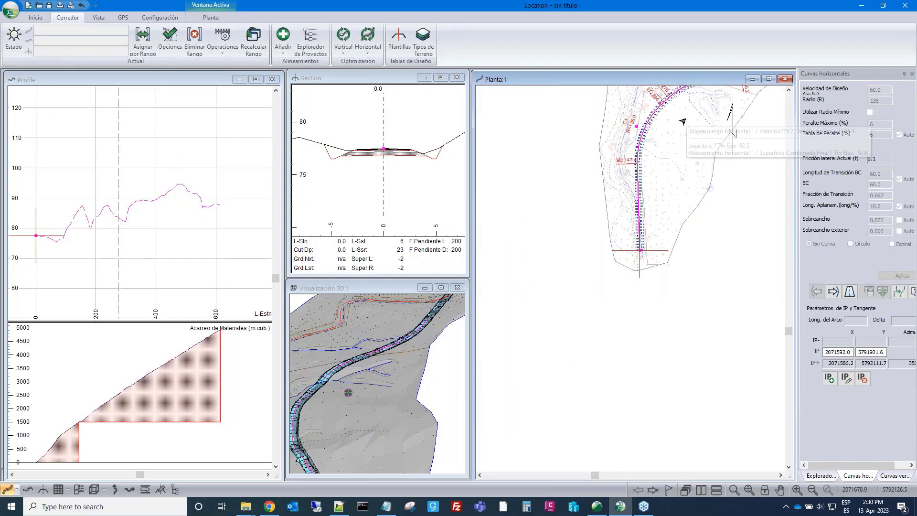
{"action": "middle_click_drag", "start_coordinate": [684, 121], "coordinate": [597, 269]}
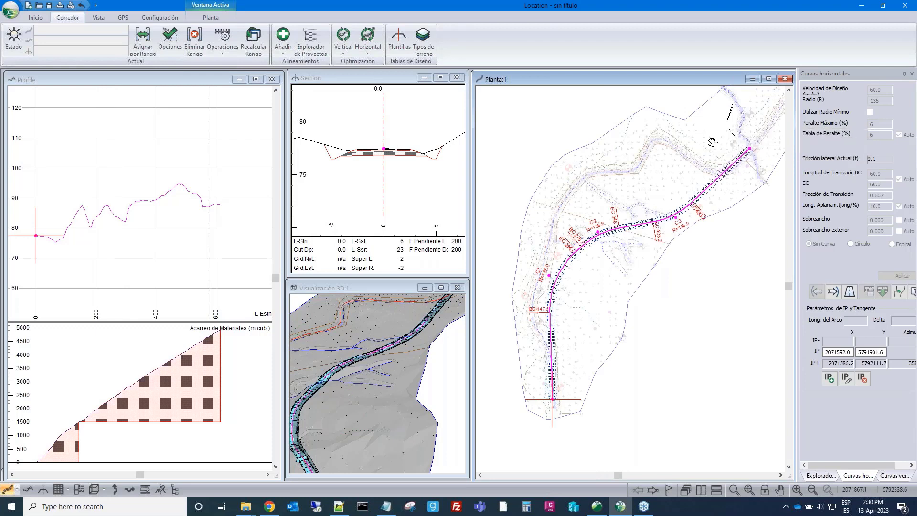
{"action": "middle_click_drag", "start_coordinate": [713, 142], "coordinate": [695, 150]}
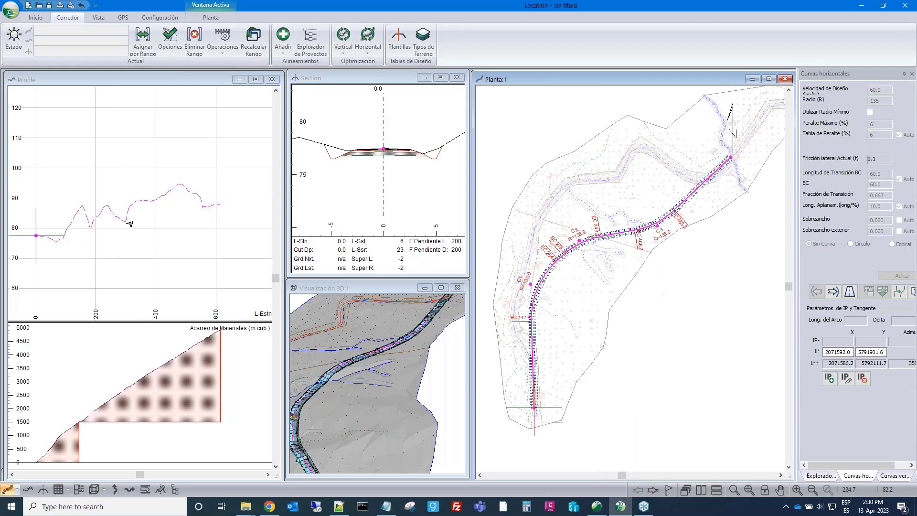
{"action": "middle_click_drag", "start_coordinate": [130, 224], "coordinate": [159, 209]}
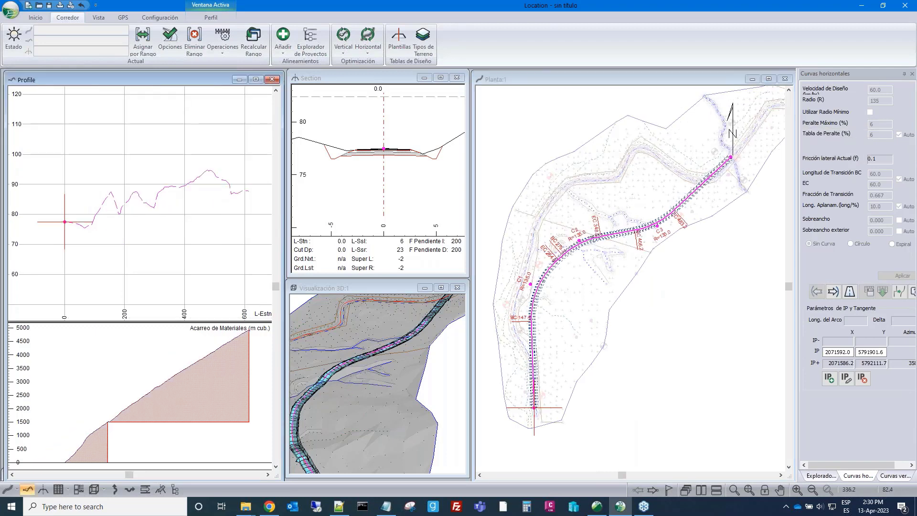
Widen the Profile window to the edge of the plan window so the whole ground line can be worked on
{"action": "left_click_drag", "start_coordinate": [281, 232], "coordinate": [470, 229]}
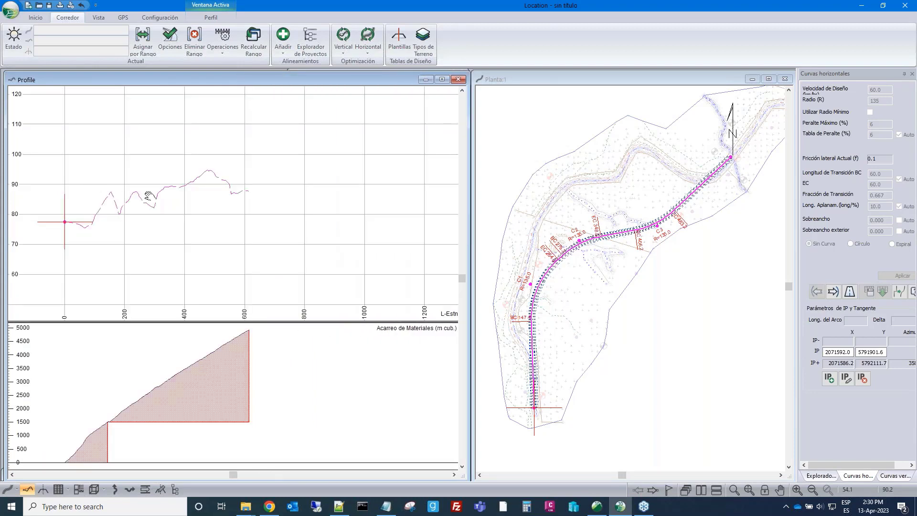
{"action": "scroll", "coordinate": [149, 196], "scroll_direction": "up", "scroll_amount": 3}
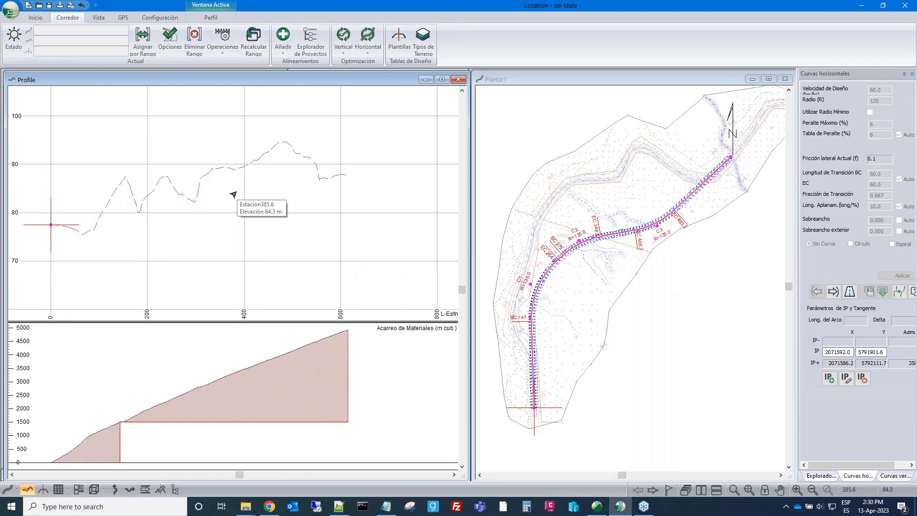
{"action": "middle_click_drag", "start_coordinate": [237, 192], "coordinate": [279, 196]}
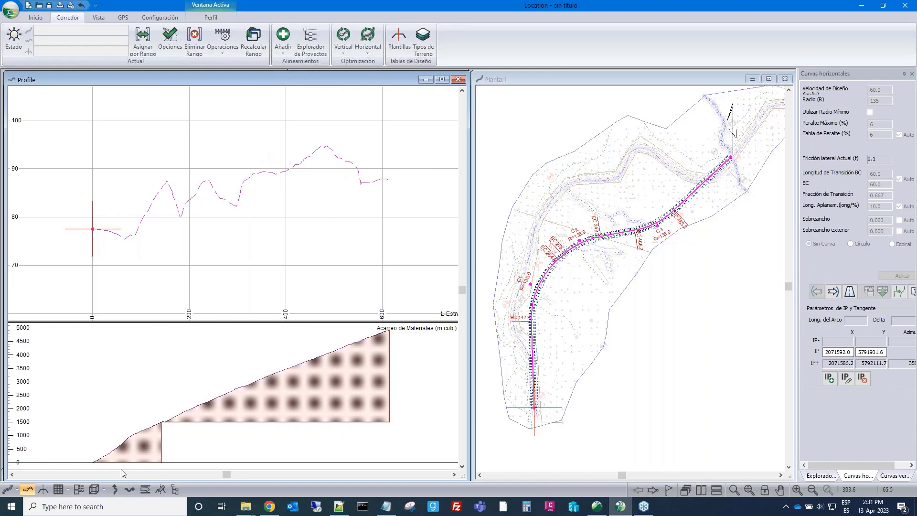
{"action": "scroll", "coordinate": [205, 366], "scroll_direction": "down", "scroll_amount": 1}
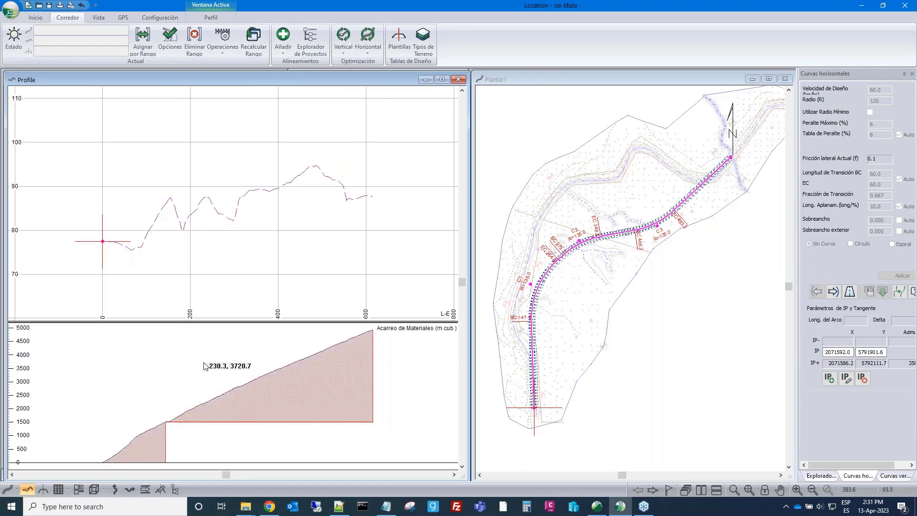
{"action": "scroll", "coordinate": [205, 366], "scroll_direction": "up", "scroll_amount": 1}
{"action": "scroll", "coordinate": [205, 366], "scroll_direction": "down", "scroll_amount": 1}
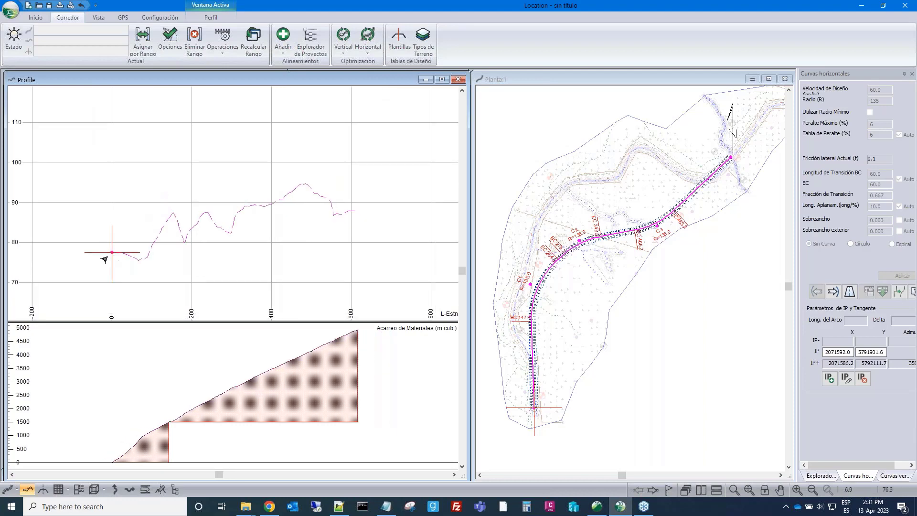
Add a vertical IP at the end of the ground profile to form one straight grade from station 0, and return to the selection tool
{"action": "mouse_move", "coordinate": [108, 255]}
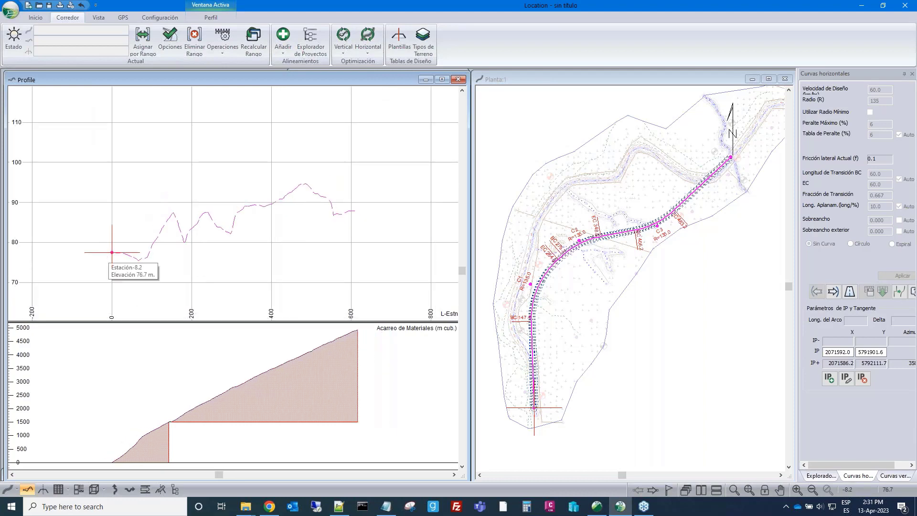
{"action": "right_click", "coordinate": [255, 254]}
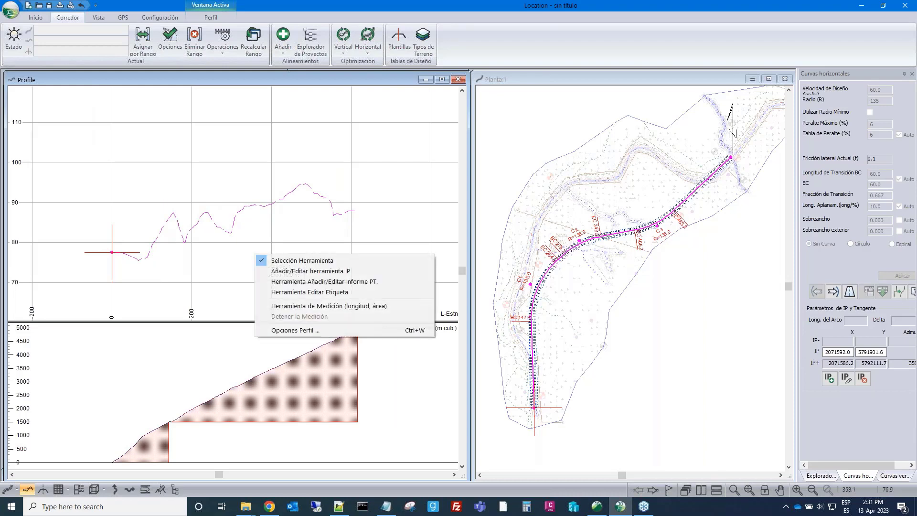
{"action": "left_click", "coordinate": [263, 261]}
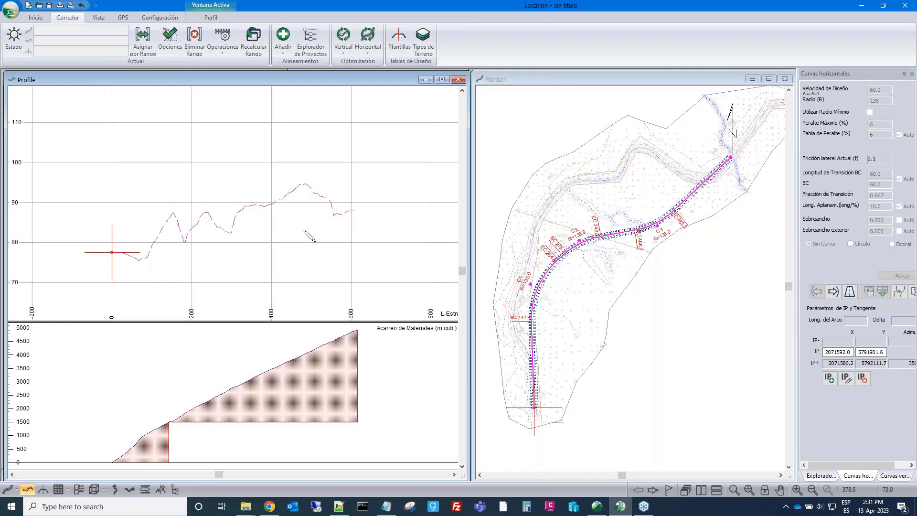
{"action": "left_click", "coordinate": [353, 210]}
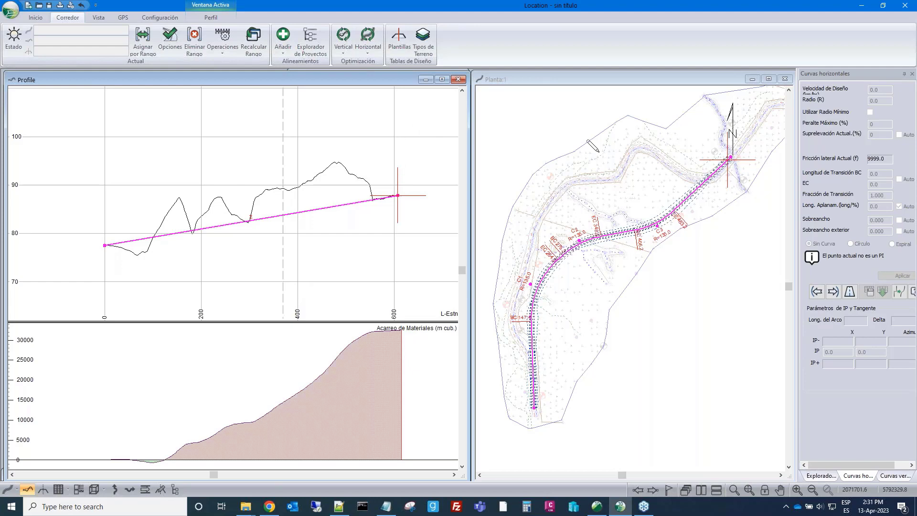
{"action": "right_click", "coordinate": [575, 118]}
{"action": "left_click", "coordinate": [584, 124]}
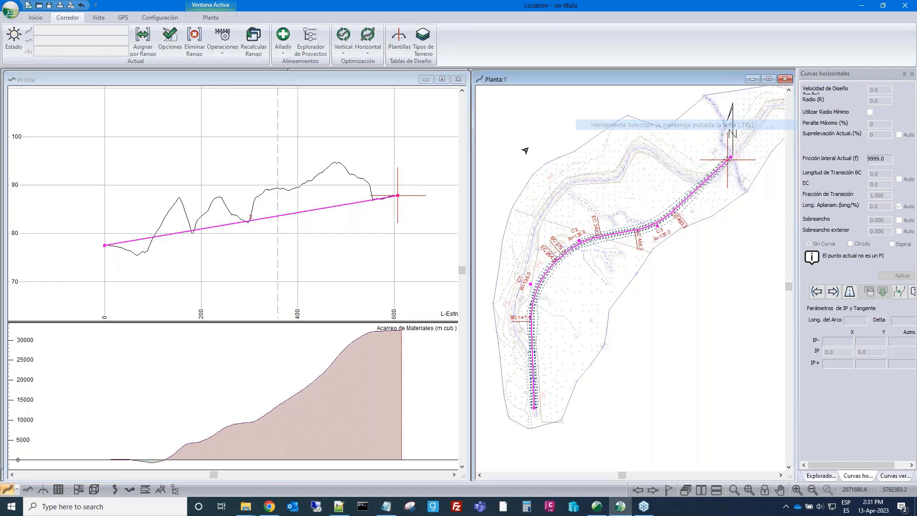
{"action": "scroll", "coordinate": [378, 186], "scroll_direction": "down", "scroll_amount": 1}
{"action": "middle_click_drag", "start_coordinate": [374, 187], "coordinate": [280, 182]}
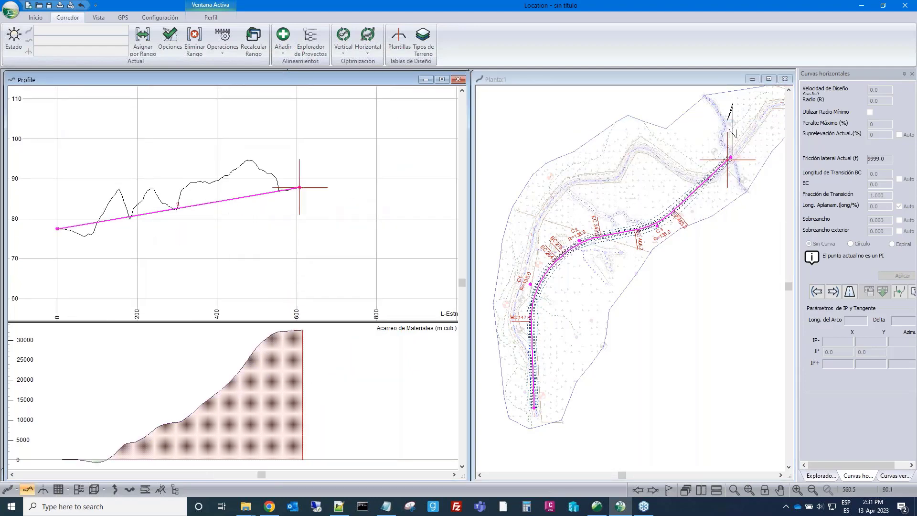
{"action": "scroll", "coordinate": [245, 237], "scroll_direction": "up", "scroll_amount": 1}
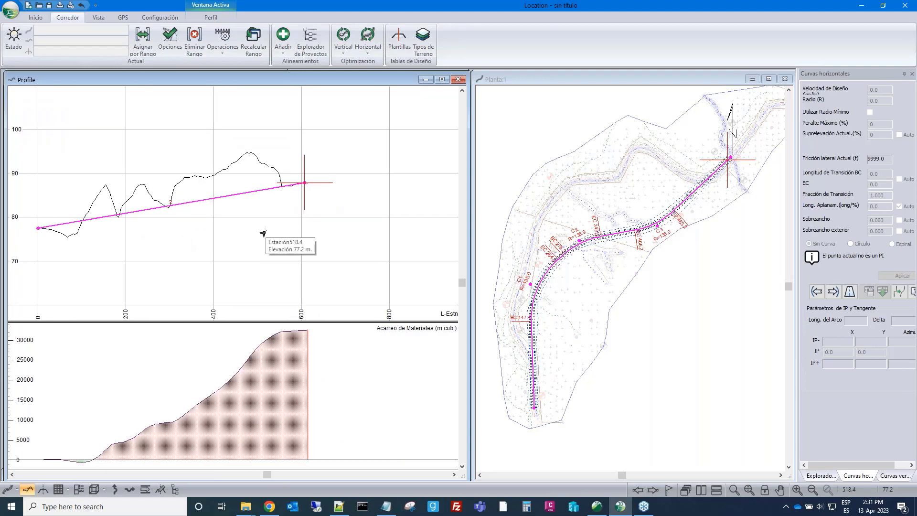
Calculate costs for V-alineam 1 with the good-spacing search and auto recalculation after manual changes enabled, accepting the recommended 5.0 spacing
{"action": "left_click", "coordinate": [822, 476]}
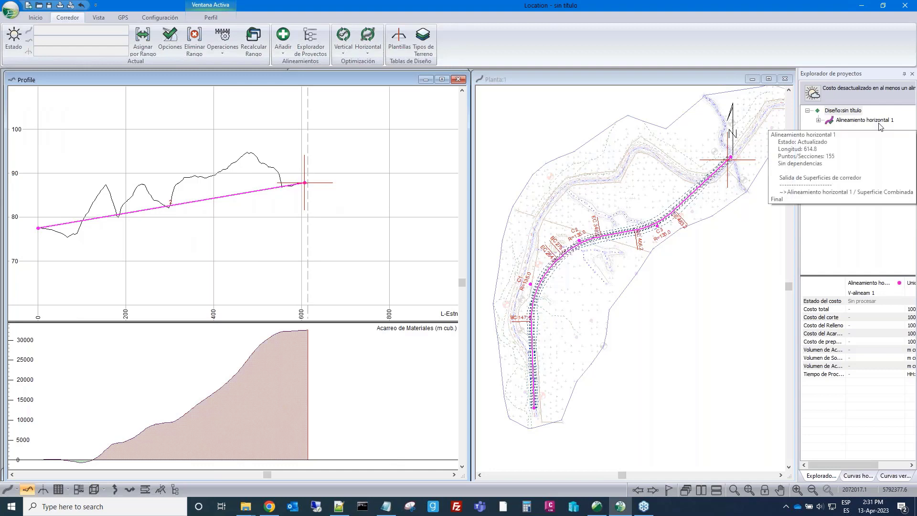
{"action": "left_click", "coordinate": [818, 120]}
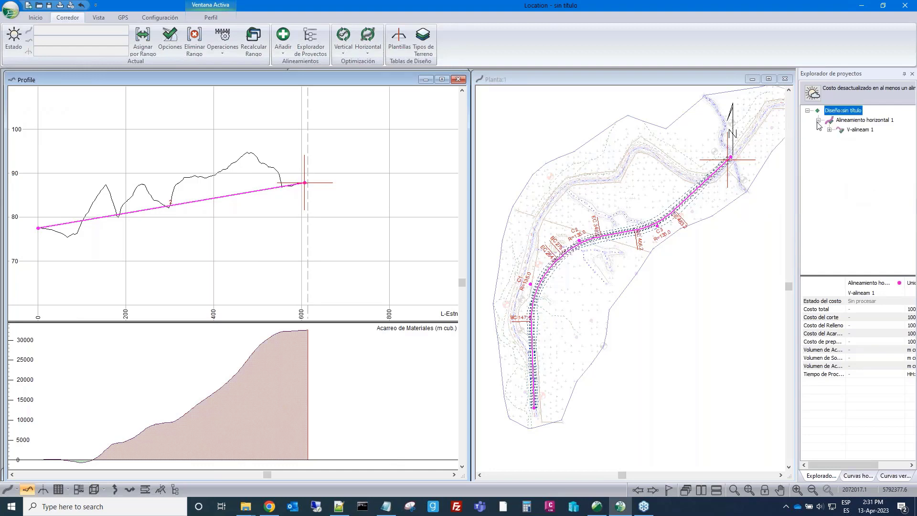
{"action": "left_click", "coordinate": [855, 130]}
{"action": "right_click", "coordinate": [855, 130]}
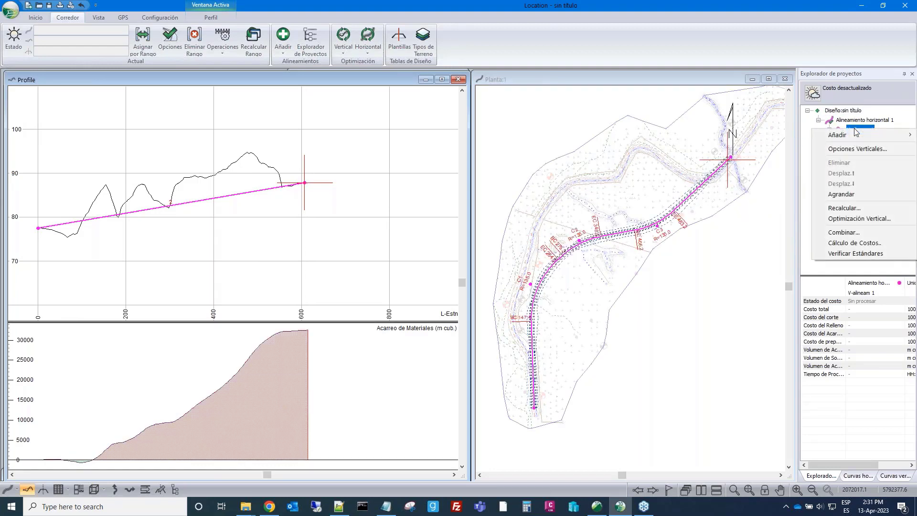
{"action": "left_click", "coordinate": [847, 243]}
{"action": "left_click", "coordinate": [399, 226]}
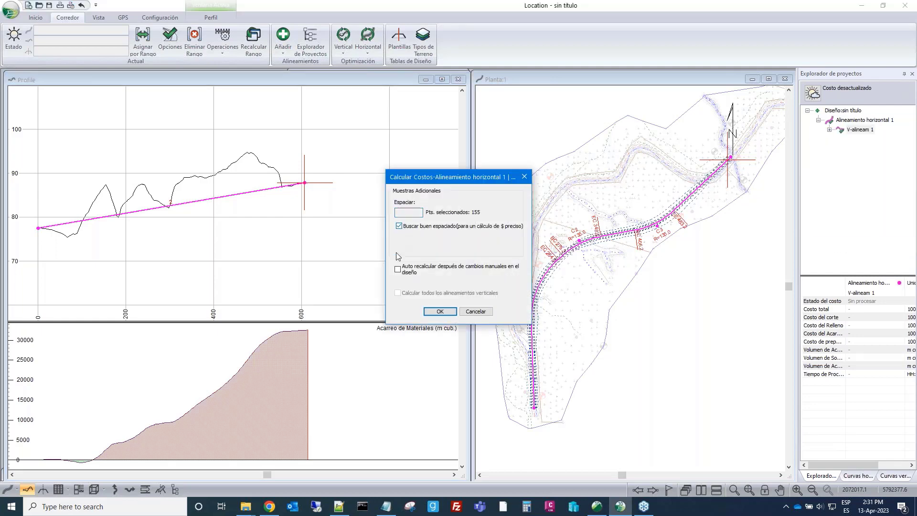
{"action": "left_click", "coordinate": [398, 269]}
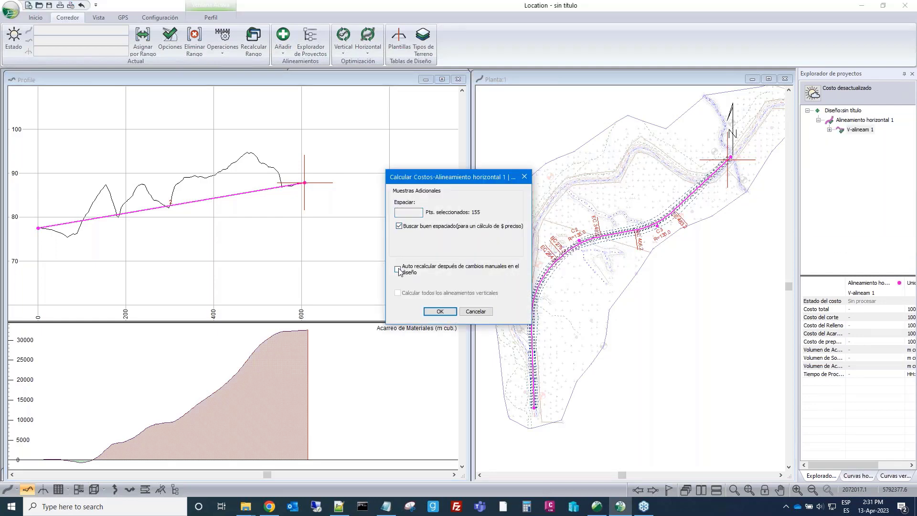
{"action": "left_click", "coordinate": [451, 313]}
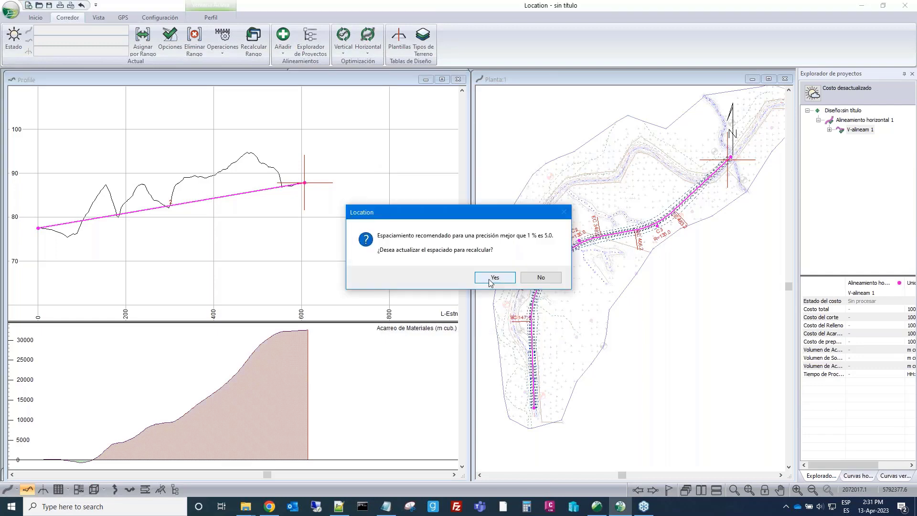
{"action": "key", "text": "Return"}
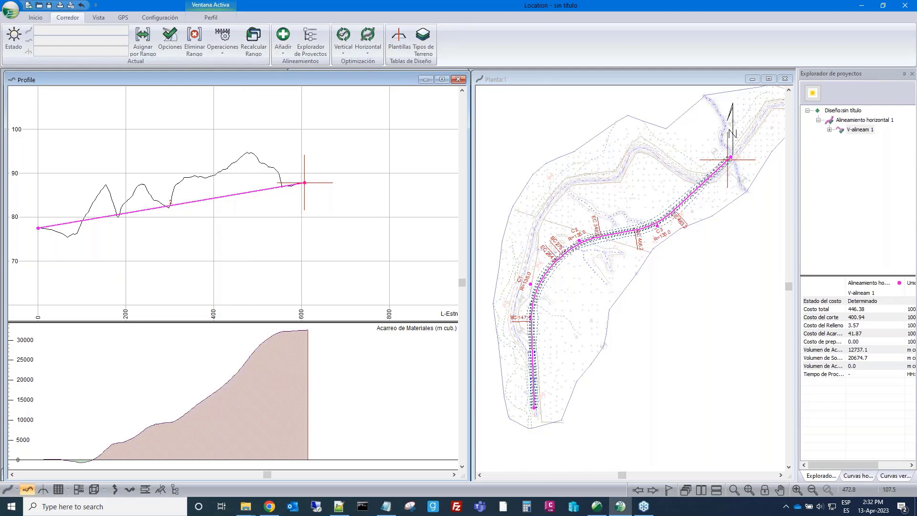
Examine the terrain types and the unit costs for material movement in the vertical optimization options
{"action": "left_click", "coordinate": [342, 37]}
{"action": "left_click", "coordinate": [357, 63]}
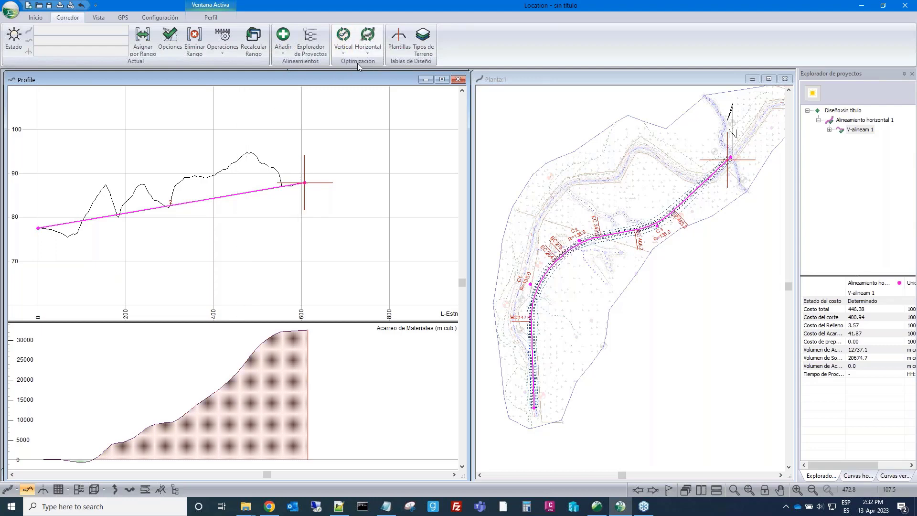
{"action": "left_click", "coordinate": [442, 144]}
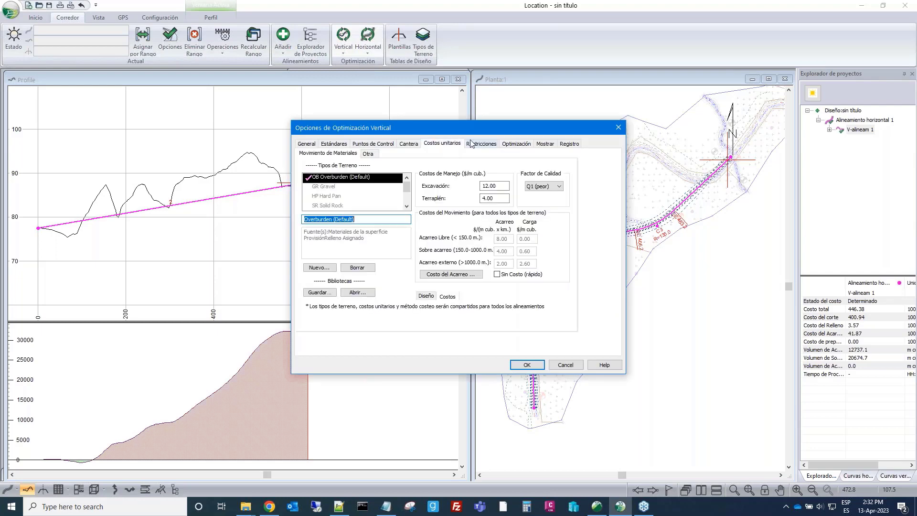
{"action": "left_click_drag", "start_coordinate": [484, 135], "coordinate": [423, 94]}
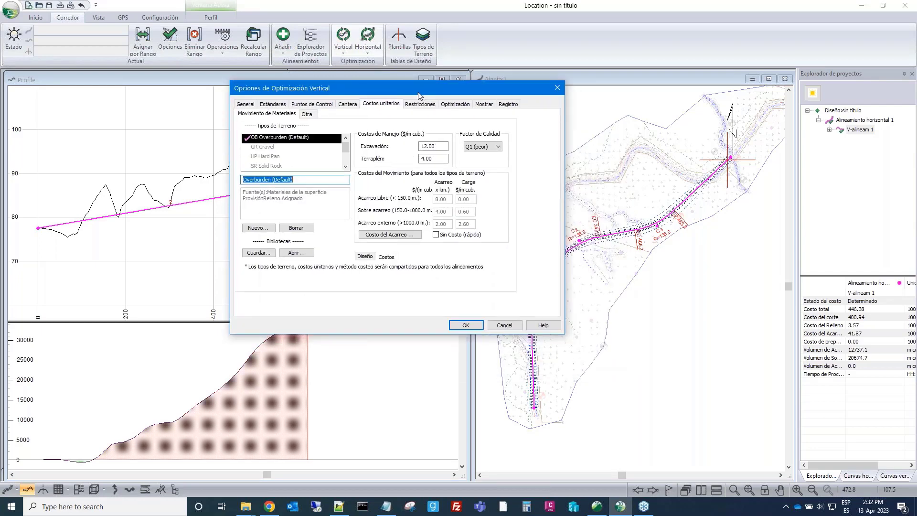
{"action": "left_click", "coordinate": [266, 149]}
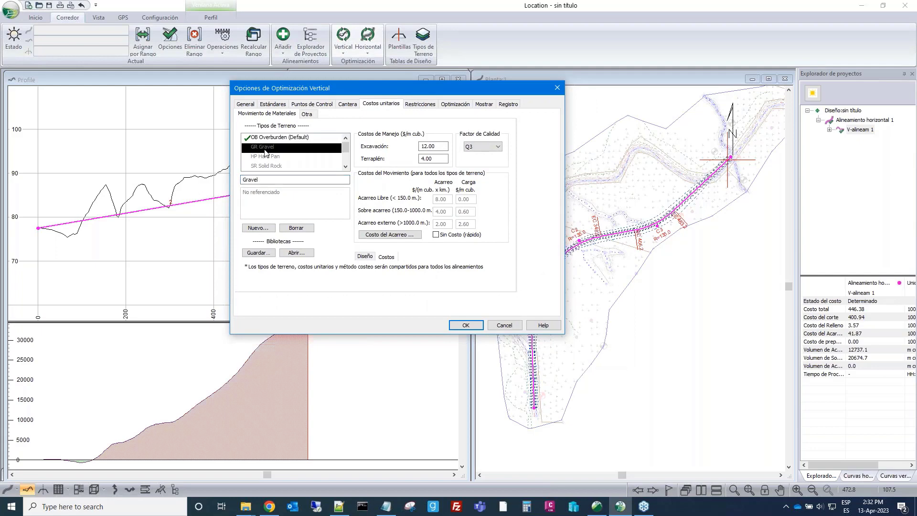
{"action": "left_click", "coordinate": [346, 166]}
{"action": "left_click", "coordinate": [346, 166]}
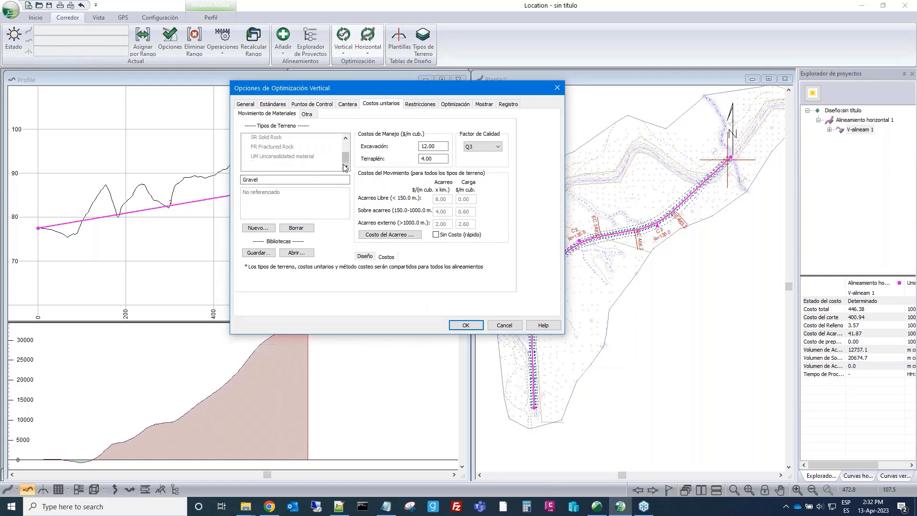
{"action": "left_click", "coordinate": [345, 138]}
{"action": "left_click", "coordinate": [346, 139]}
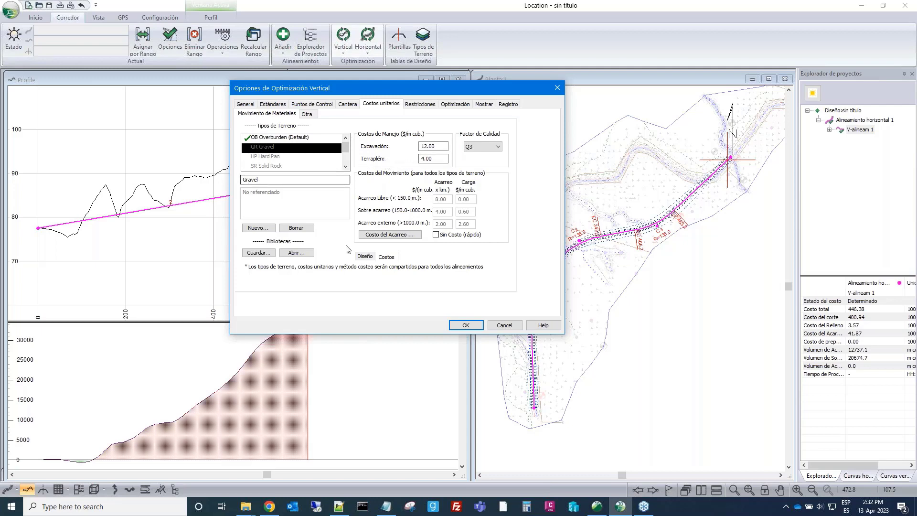
Review the haul cost curve and the Gravel slopes and expansion factors, leaving the optimization options without changes
{"action": "left_click", "coordinate": [382, 236]}
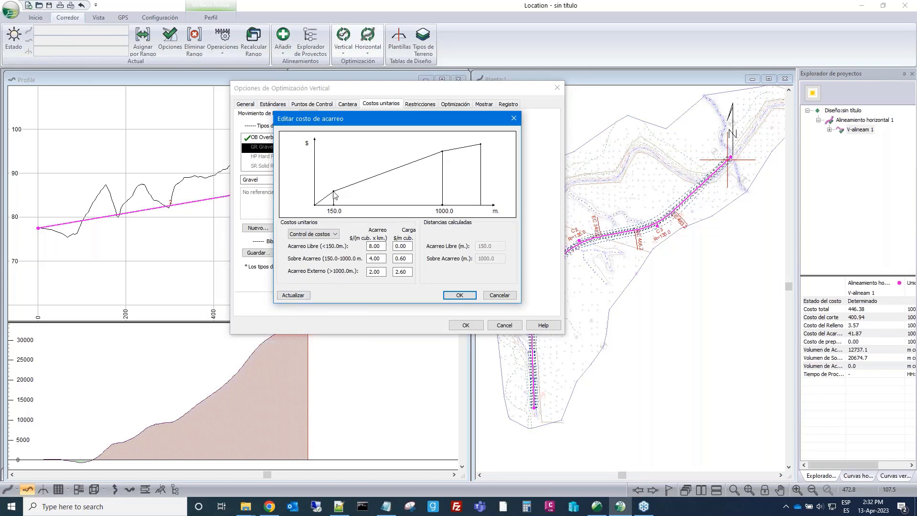
{"action": "left_click", "coordinate": [369, 246]}
{"action": "left_click", "coordinate": [499, 295]}
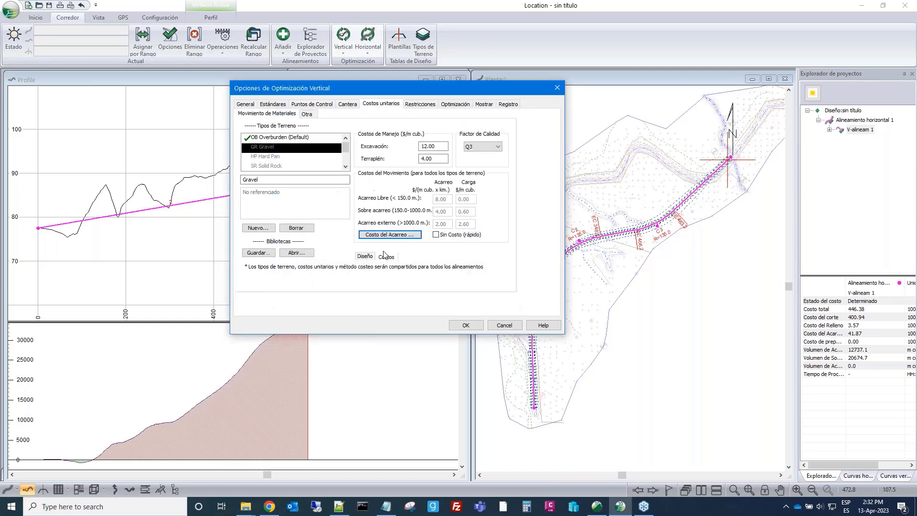
{"action": "left_click", "coordinate": [366, 257]}
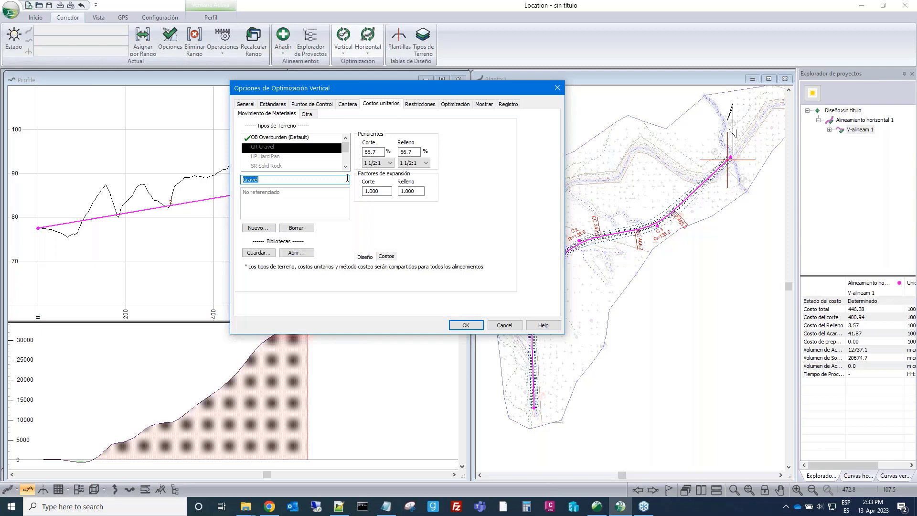
{"action": "left_click", "coordinate": [506, 325]}
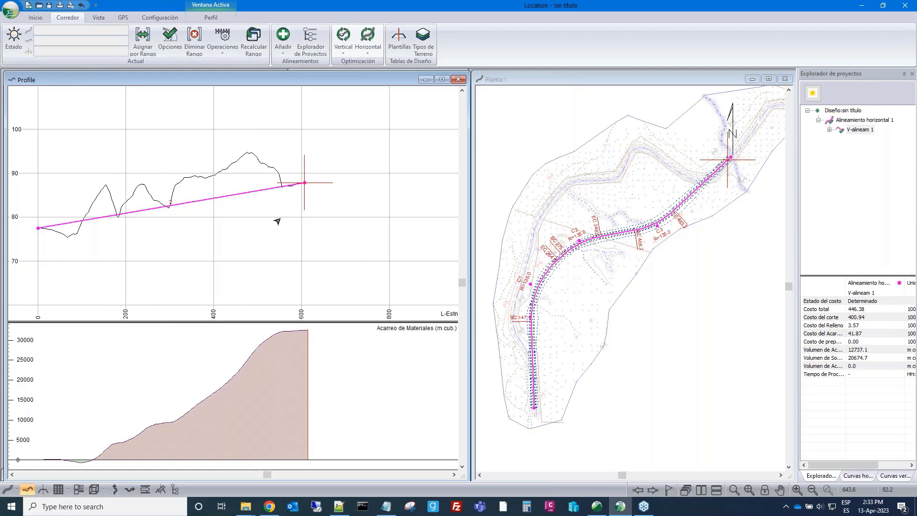
Add a vertical IP on the grade line and raise it to about station 130, elevation 84 m
{"action": "mouse_move", "coordinate": [280, 218]}
{"action": "middle_click_drag", "start_coordinate": [280, 218], "coordinate": [321, 221]}
{"action": "right_click", "coordinate": [247, 236]}
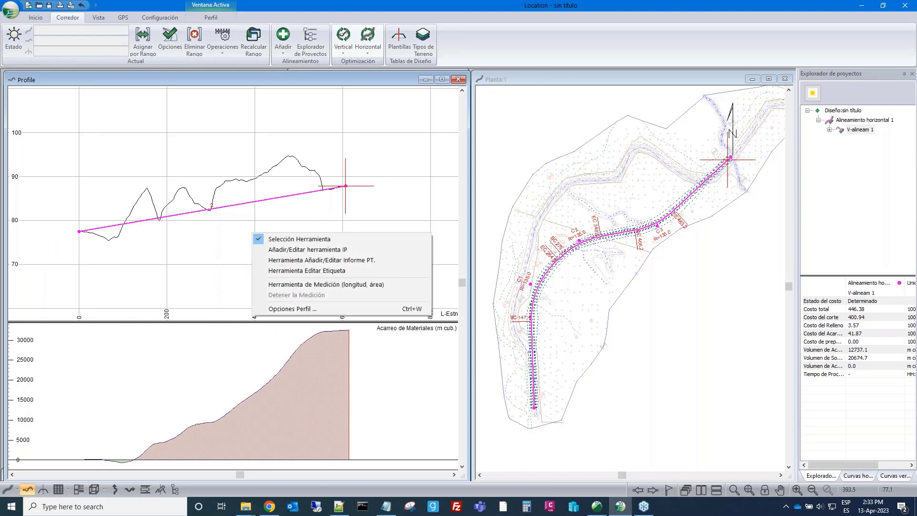
{"action": "left_click", "coordinate": [261, 249]}
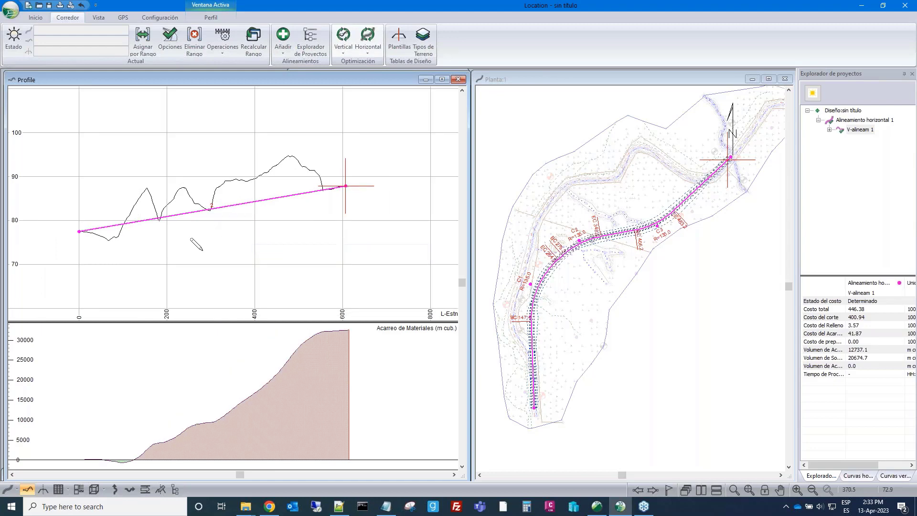
{"action": "left_click", "coordinate": [148, 219]}
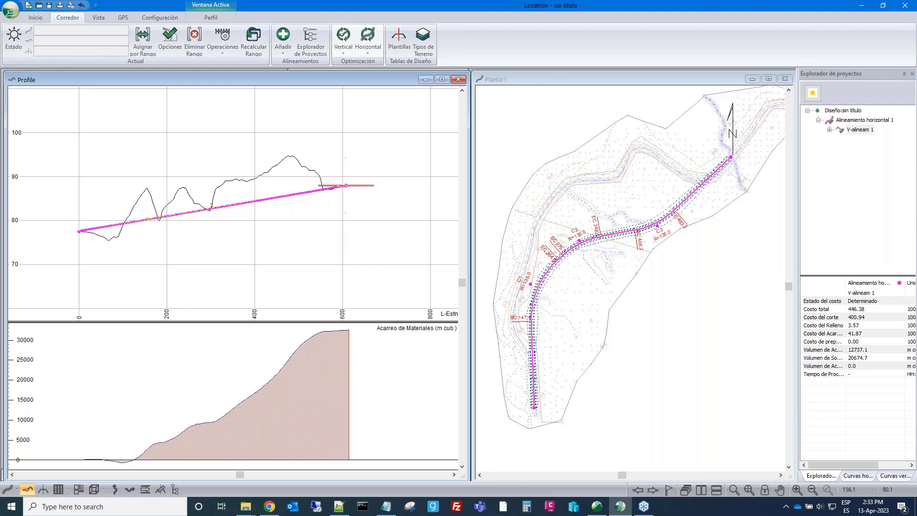
{"action": "left_click_drag", "start_coordinate": [147, 219], "coordinate": [136, 204]}
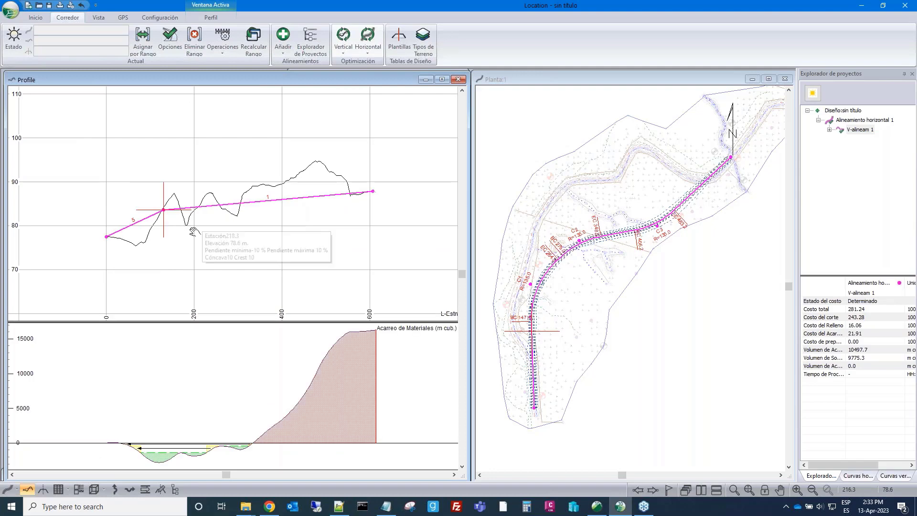
Add two more vertical IPs, at about station 315, elevation 87 m, and about station 470, elevation 93 m
{"action": "middle_click_drag", "start_coordinate": [193, 232], "coordinate": [175, 228]}
{"action": "left_click_drag", "start_coordinate": [227, 196], "coordinate": [227, 190]}
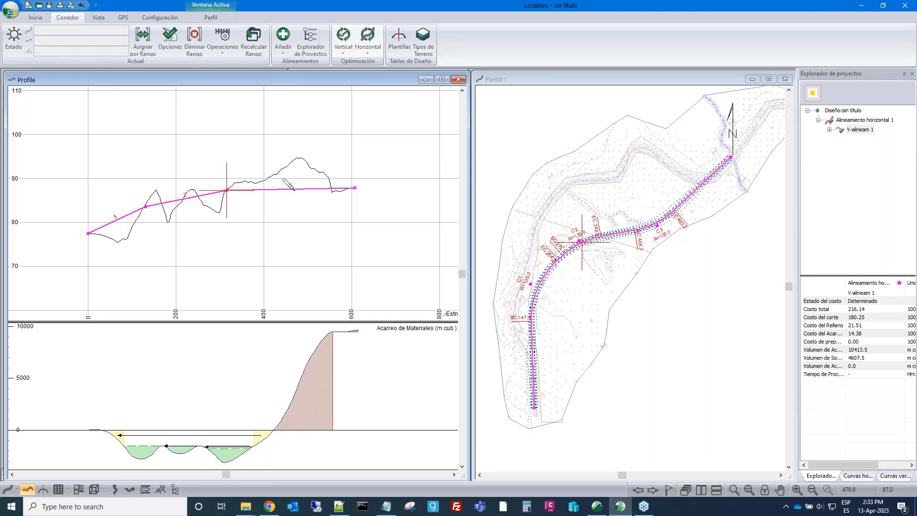
{"action": "left_click_drag", "start_coordinate": [295, 189], "coordinate": [293, 162]}
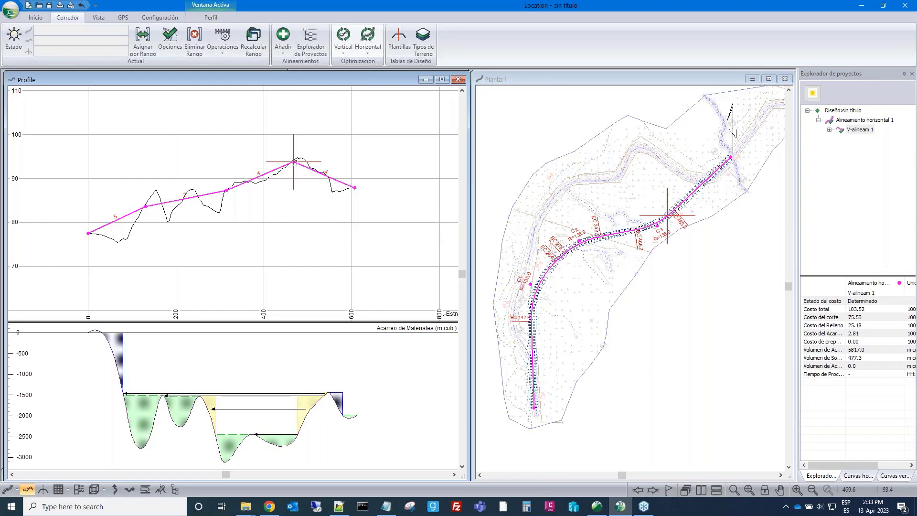
Move the last intermediate vertical IP to about station 447, elevation 92 m, and return to the selection tool
{"action": "left_click_drag", "start_coordinate": [293, 162], "coordinate": [284, 169]}
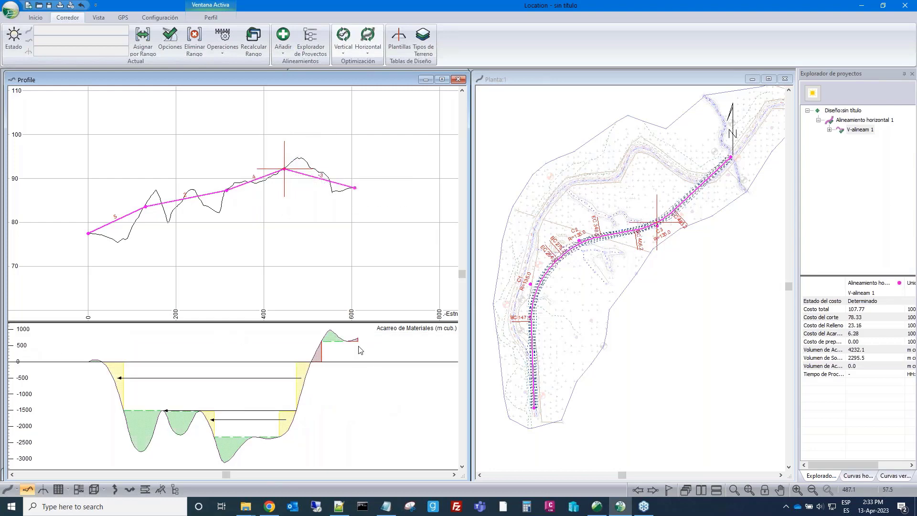
{"action": "mouse_move", "coordinate": [358, 341]}
{"action": "right_click", "coordinate": [401, 230]}
{"action": "left_click", "coordinate": [442, 232]}
{"action": "mouse_move", "coordinate": [340, 187]}
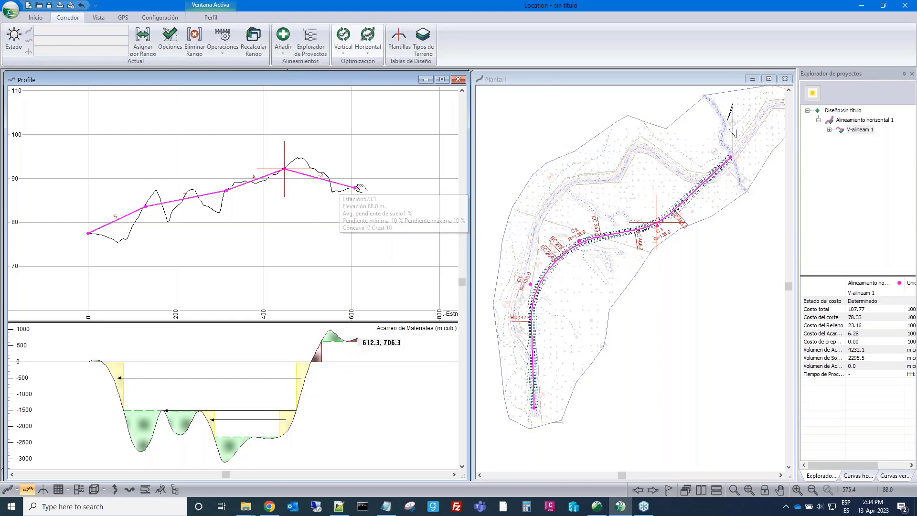
{"action": "middle_click_drag", "start_coordinate": [359, 188], "coordinate": [386, 189]}
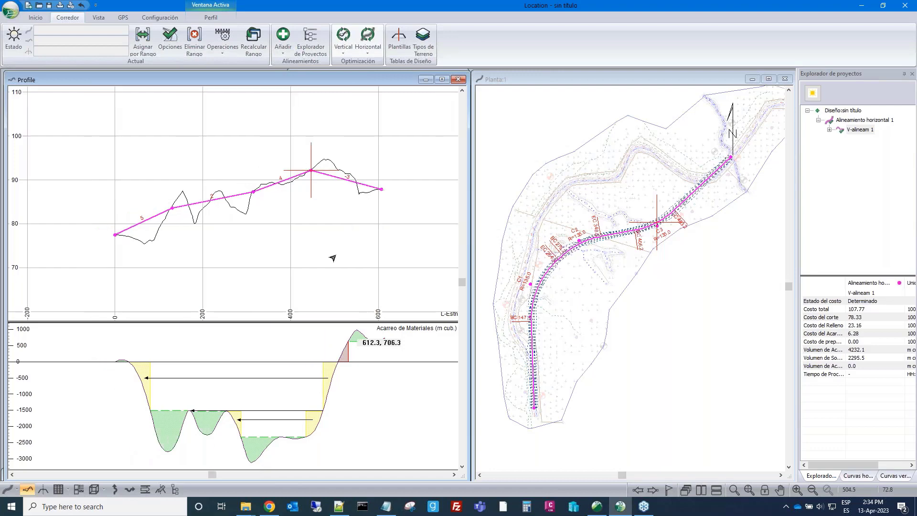
{"action": "scroll", "coordinate": [340, 247], "scroll_direction": "up", "scroll_amount": 1}
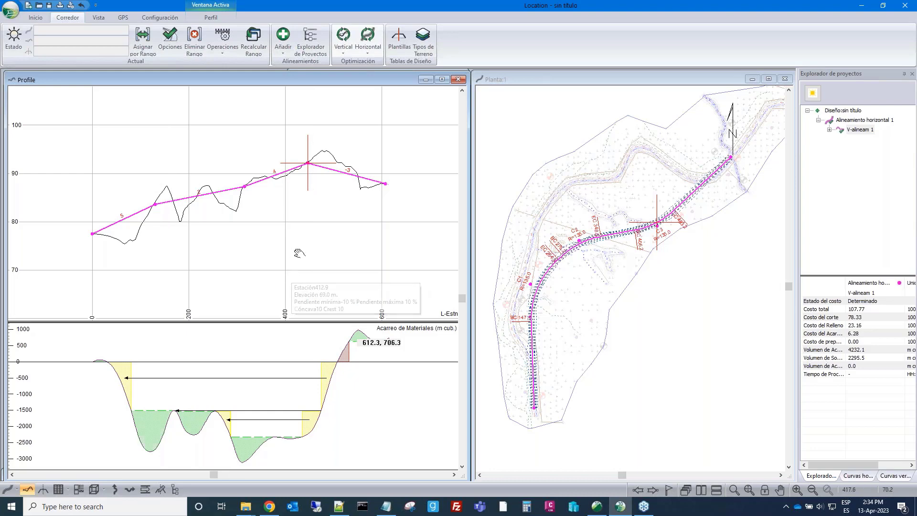
{"action": "left_click_drag", "start_coordinate": [299, 253], "coordinate": [308, 230]}
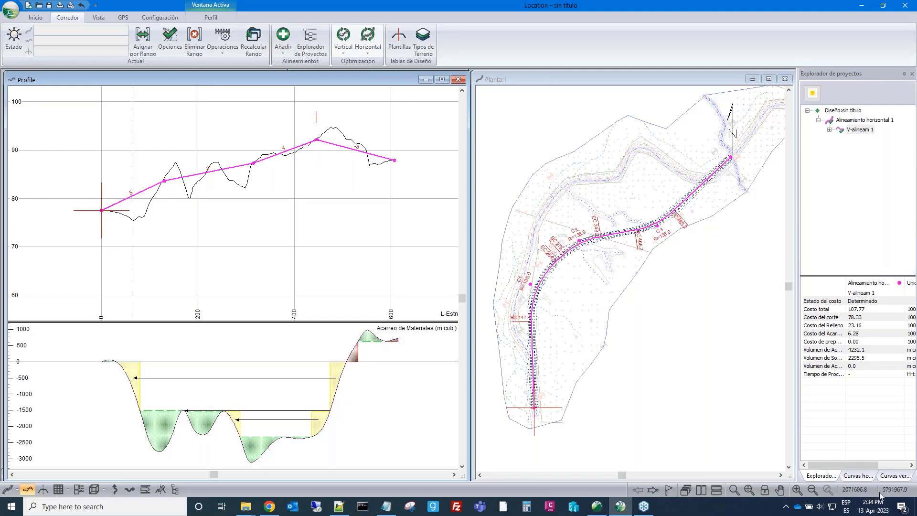
Apply a parabolic vertical curve with K 20 to the first intermediate IP, near station 130
{"action": "left_click", "coordinate": [890, 478]}
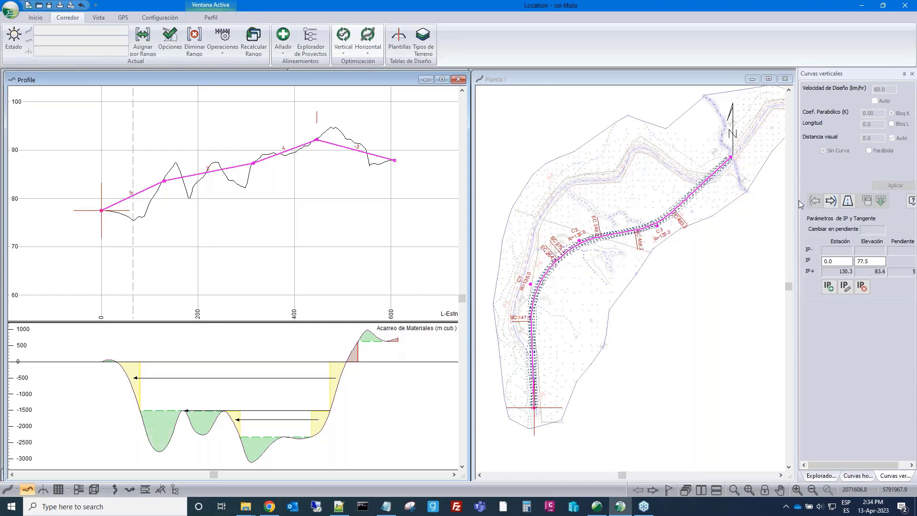
{"action": "left_click", "coordinate": [831, 202]}
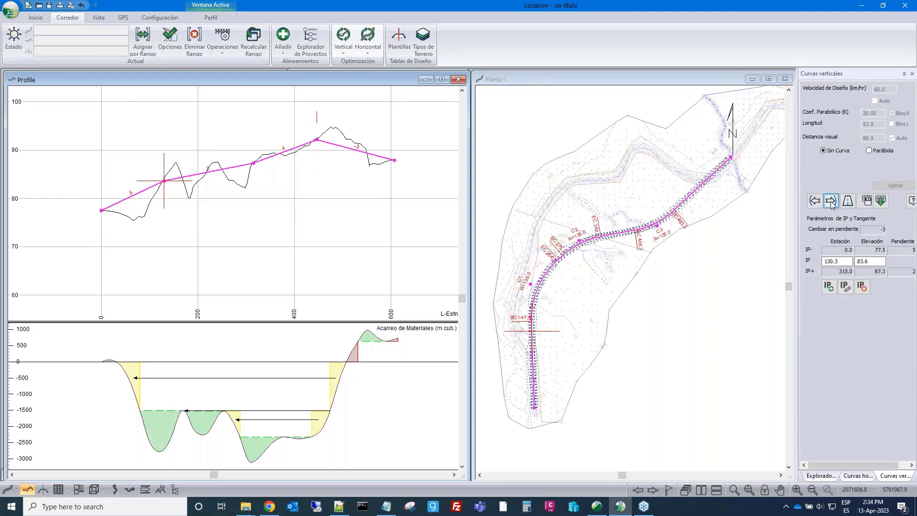
{"action": "left_click", "coordinate": [870, 151]}
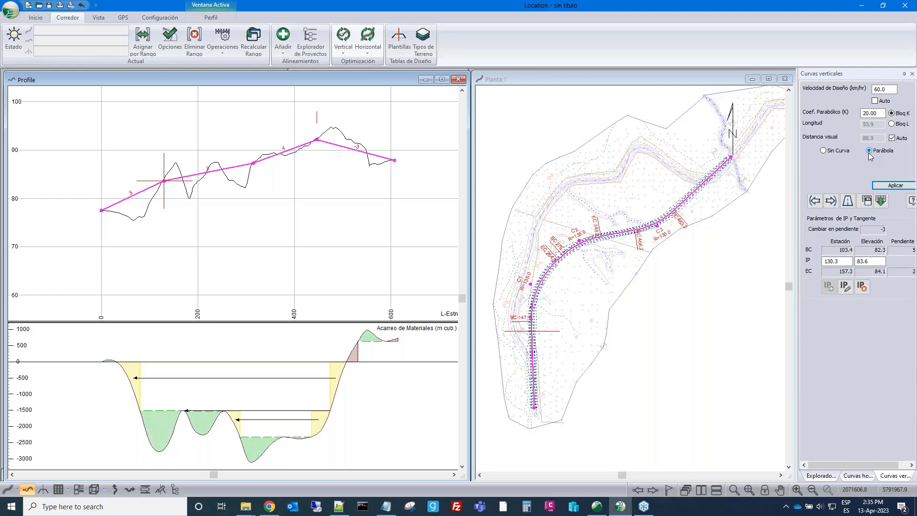
{"action": "left_click", "coordinate": [869, 113]}
{"action": "left_click", "coordinate": [884, 187]}
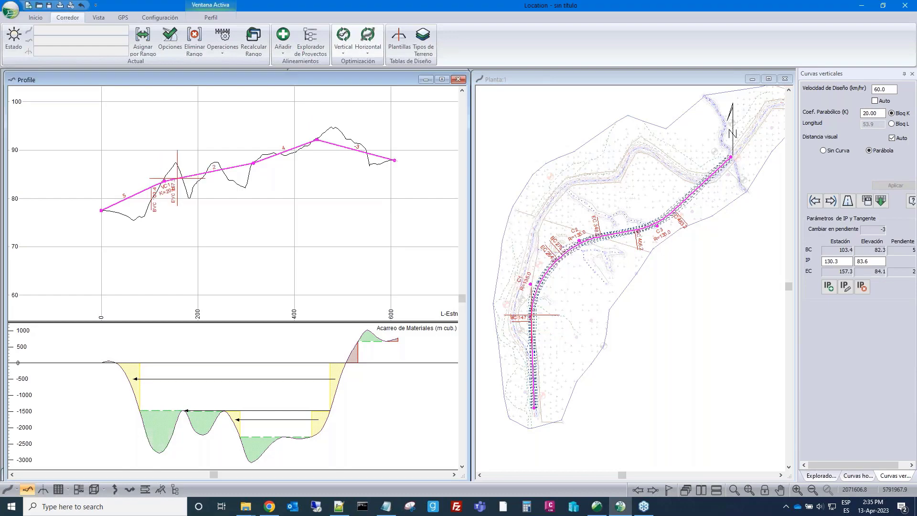
Examine the start, IP and end of the new vertical curve on the profile
{"action": "scroll", "coordinate": [172, 184], "scroll_direction": "up", "scroll_amount": 1}
{"action": "scroll", "coordinate": [172, 184], "scroll_direction": "up", "scroll_amount": 1}
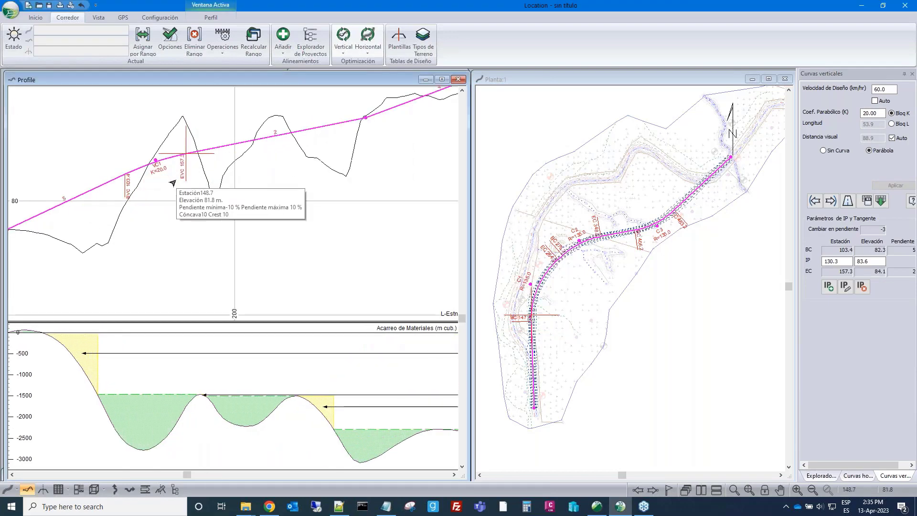
{"action": "mouse_move", "coordinate": [125, 175]}
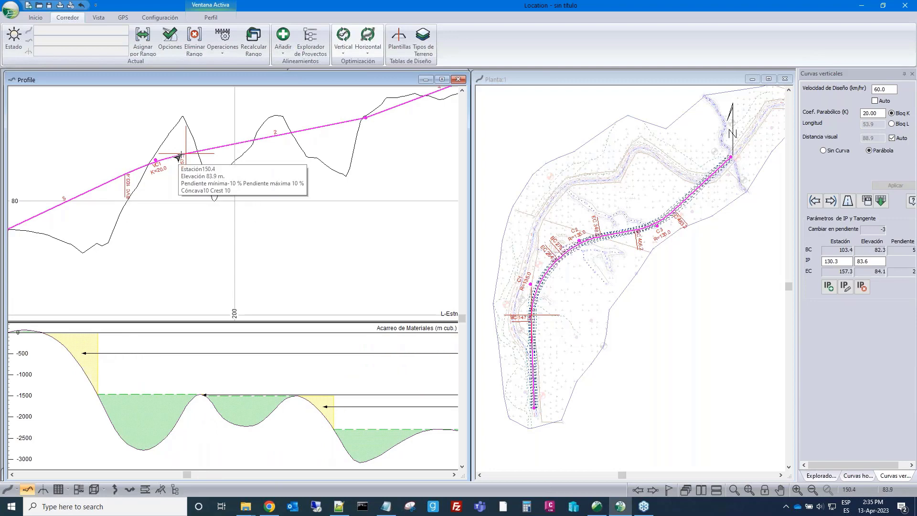
{"action": "mouse_move", "coordinate": [155, 162]}
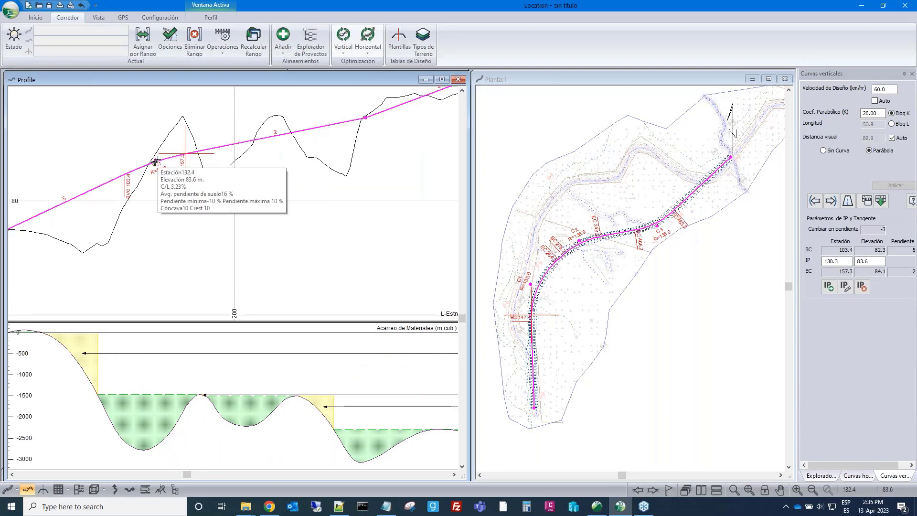
{"action": "scroll", "coordinate": [155, 162], "scroll_direction": "up", "scroll_amount": 1}
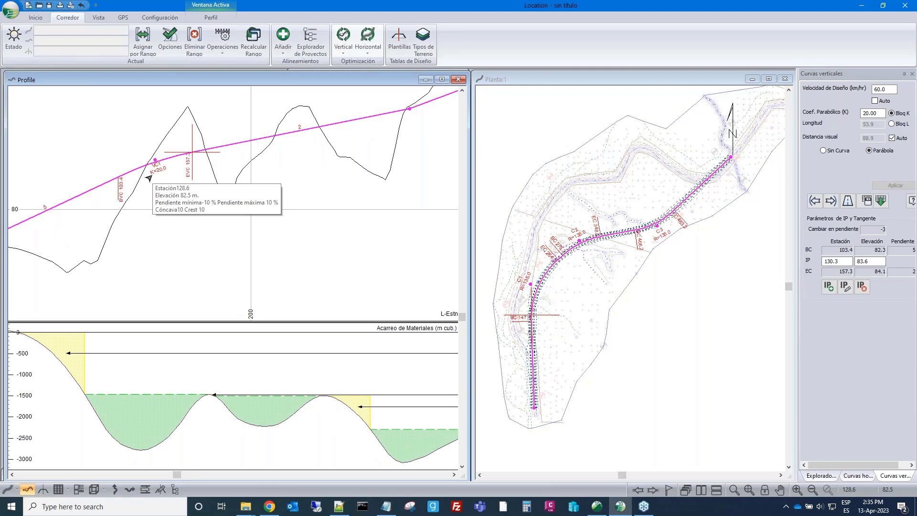
{"action": "scroll", "coordinate": [294, 177], "scroll_direction": "down", "scroll_amount": 1}
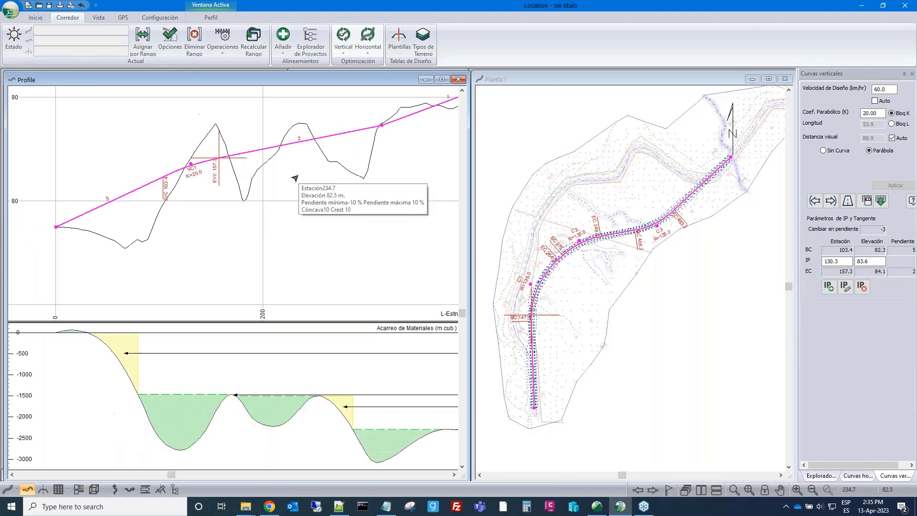
{"action": "scroll", "coordinate": [295, 177], "scroll_direction": "down", "scroll_amount": 1}
{"action": "middle_click_drag", "start_coordinate": [295, 178], "coordinate": [230, 178]}
Apply parabolic vertical curves with K 20 to the IPs at stations 315.0 and 446.6
{"action": "left_click", "coordinate": [831, 201]}
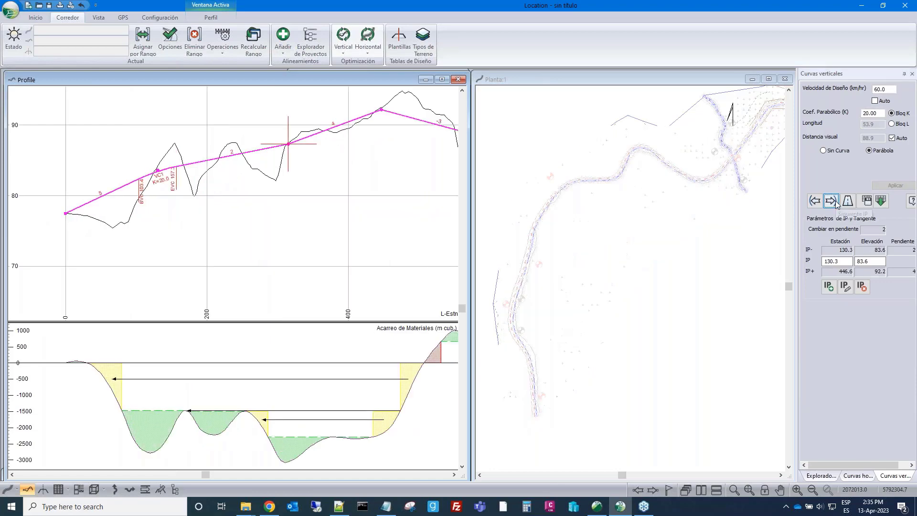
{"action": "left_click", "coordinate": [869, 150]}
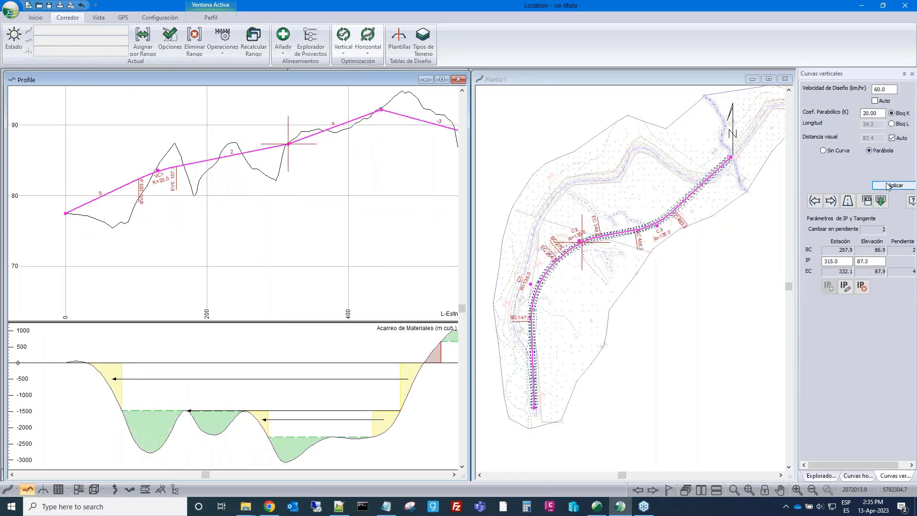
{"action": "left_click", "coordinate": [892, 185]}
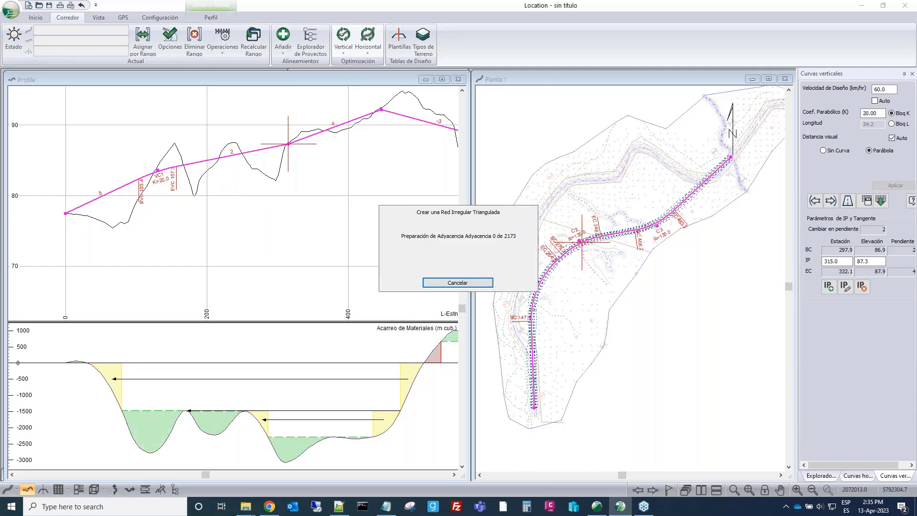
{"action": "left_click", "coordinate": [832, 201]}
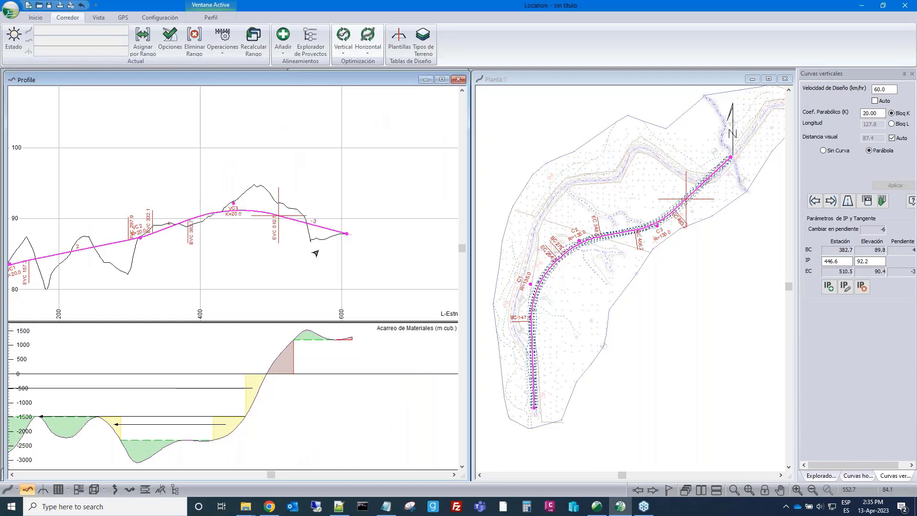
{"action": "scroll", "coordinate": [320, 252], "scroll_direction": "down", "scroll_amount": 2}
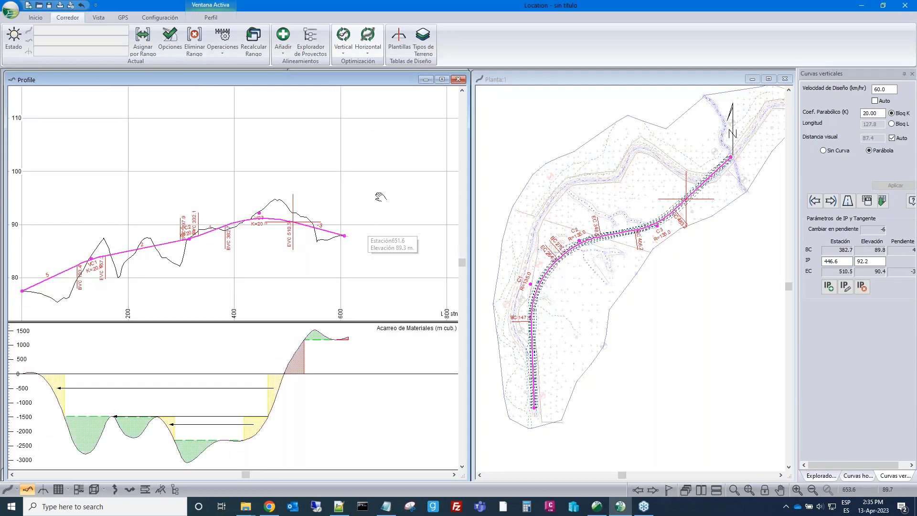
{"action": "middle_click_drag", "start_coordinate": [381, 196], "coordinate": [418, 151]}
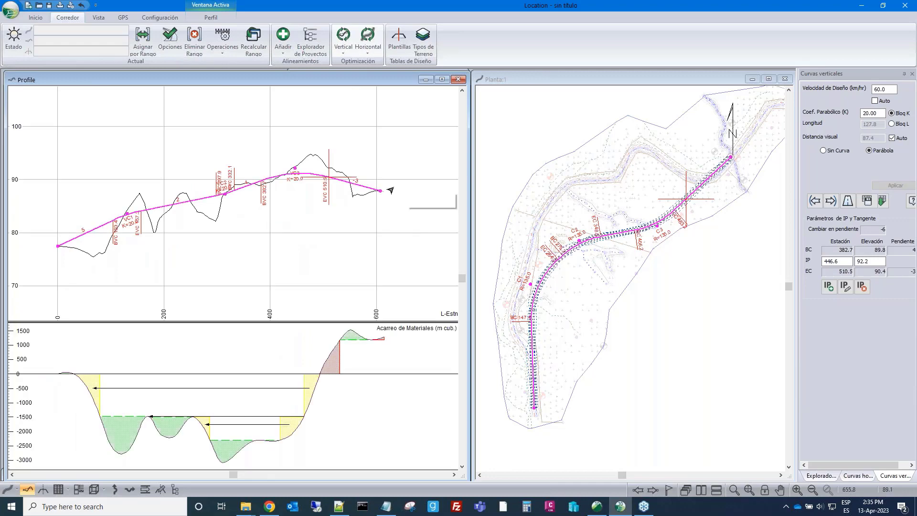
{"action": "scroll", "coordinate": [758, 259], "scroll_direction": "down", "scroll_amount": 1}
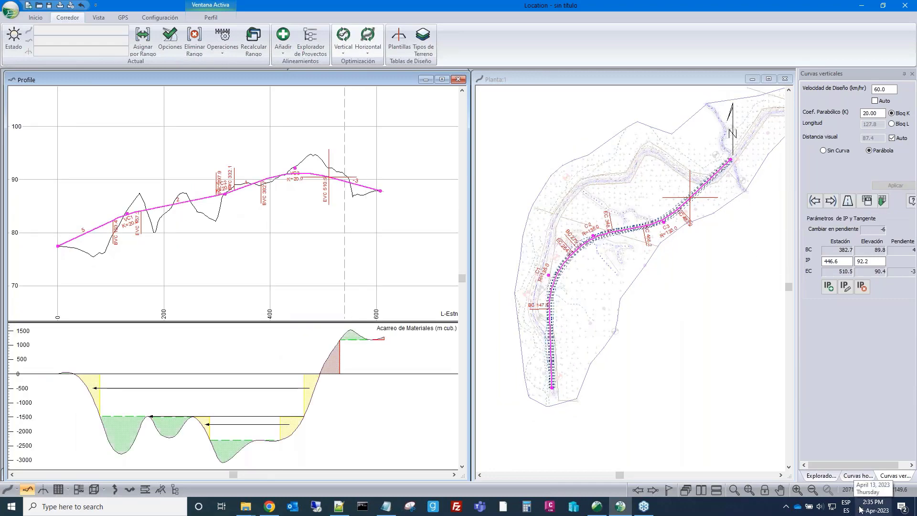
Display the alignment costs and move the third intermediate IP to about station 455, elevation 93 m
{"action": "left_click", "coordinate": [821, 476]}
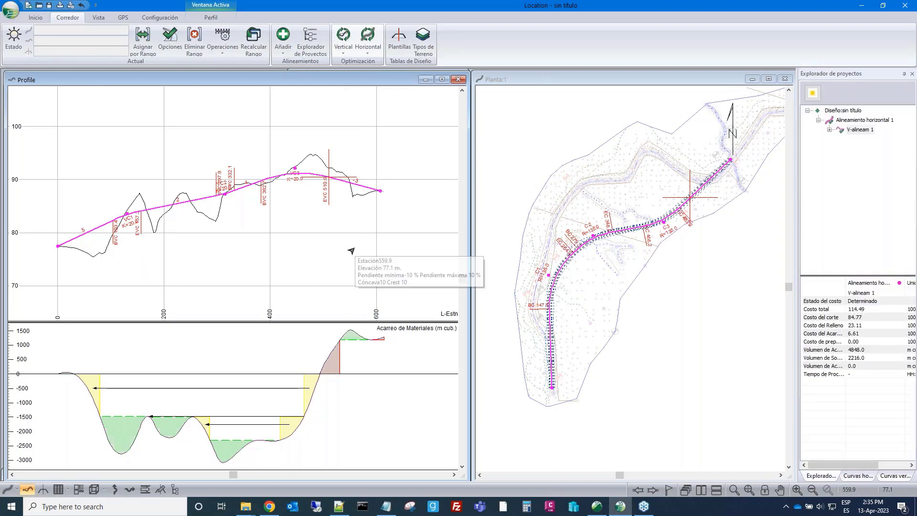
{"action": "right_click", "coordinate": [321, 224]}
{"action": "left_click", "coordinate": [363, 242]}
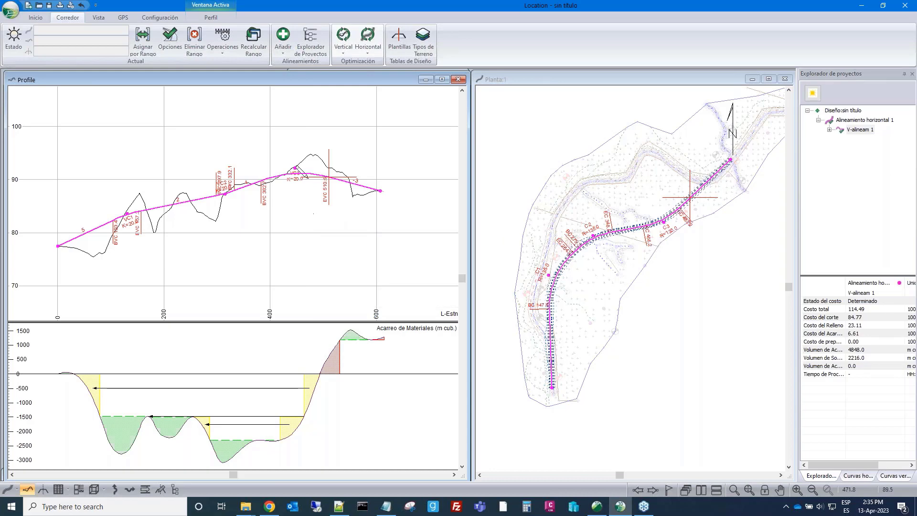
{"action": "left_click_drag", "start_coordinate": [295, 167], "coordinate": [299, 164]}
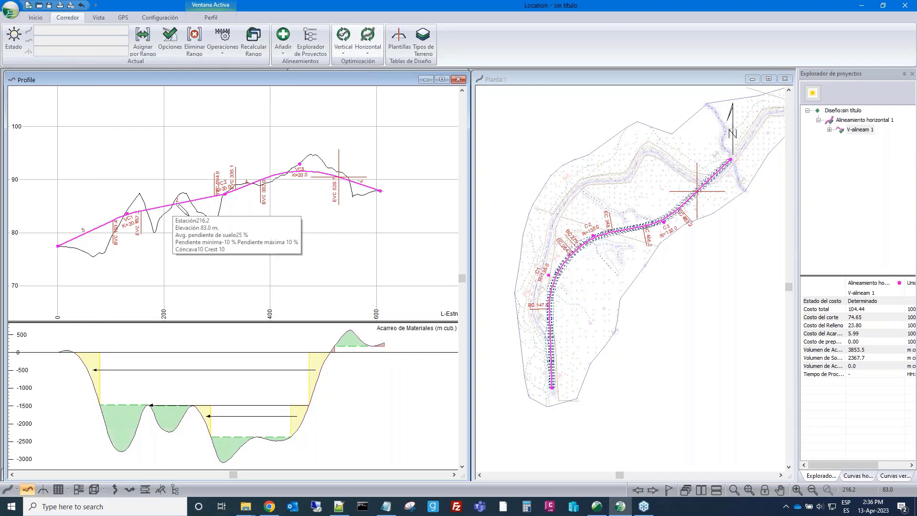
Shift the first intermediate IP to about station 132, elevation 84 m, and return to the selection tool
{"action": "left_click", "coordinate": [127, 213]}
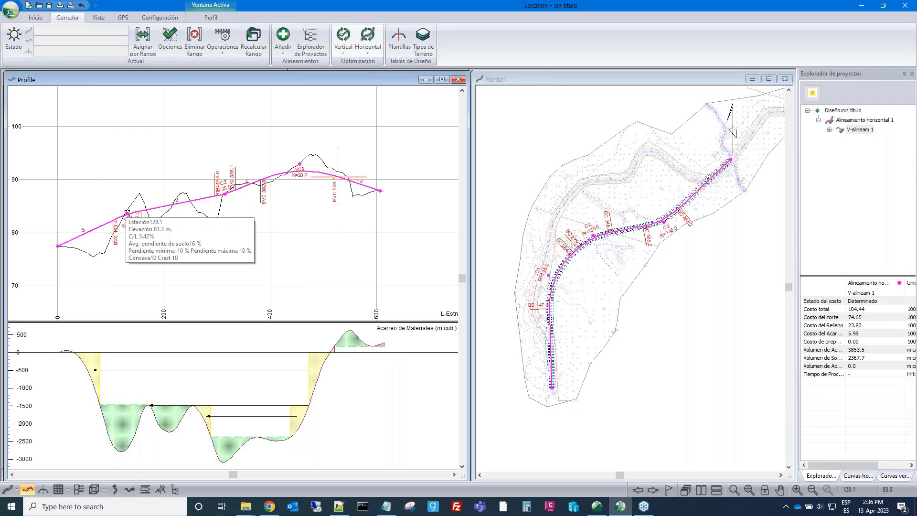
{"action": "left_click_drag", "start_coordinate": [126, 214], "coordinate": [142, 210]}
{"action": "right_click", "coordinate": [345, 267]}
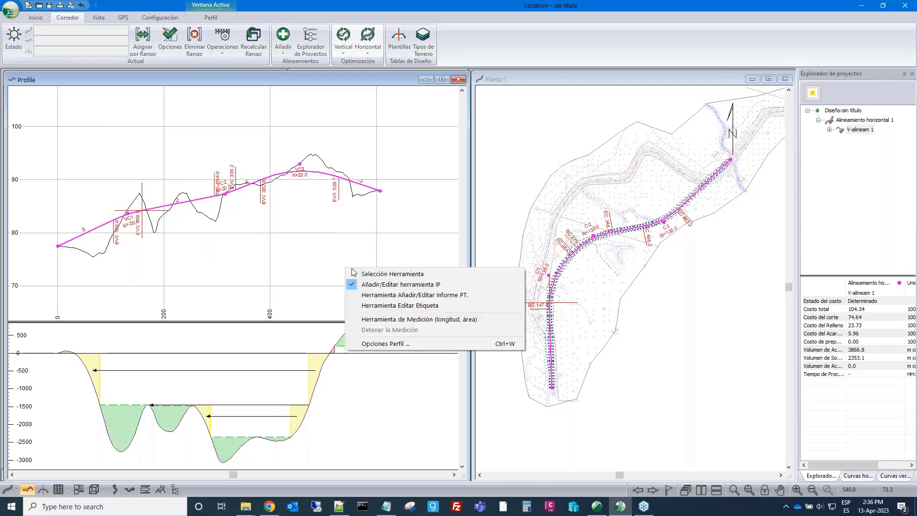
{"action": "left_click", "coordinate": [351, 272]}
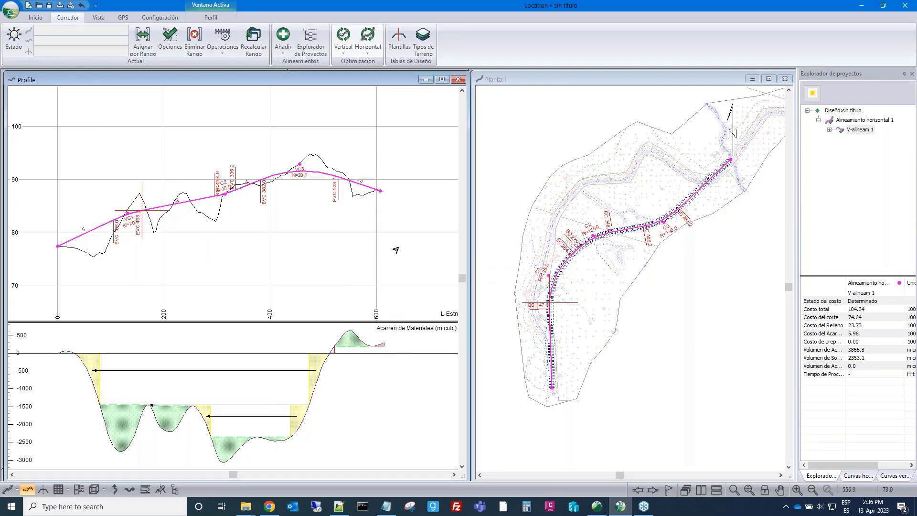
{"action": "mouse_move", "coordinate": [265, 189]}
{"action": "mouse_move", "coordinate": [319, 206]}
{"action": "scroll", "coordinate": [319, 207], "scroll_direction": "down", "scroll_amount": 2}
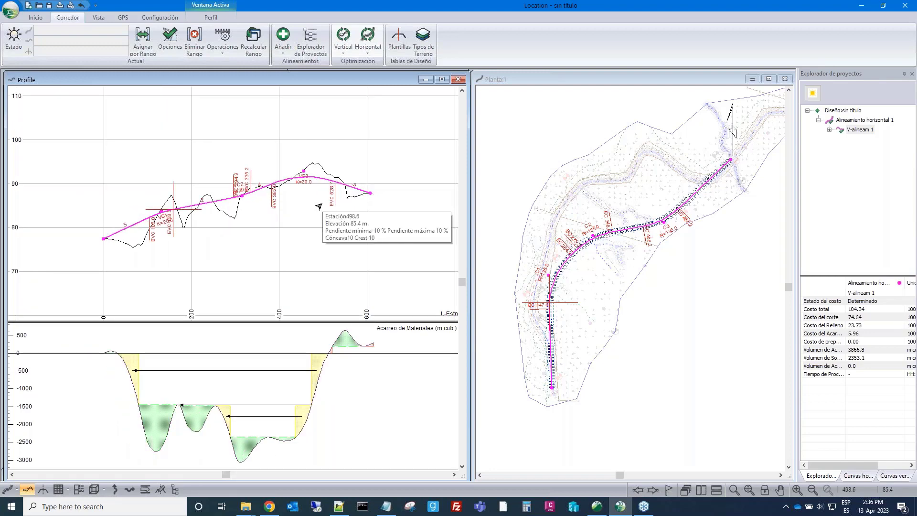
{"action": "mouse_move", "coordinate": [312, 223]}
{"action": "scroll", "coordinate": [313, 222], "scroll_direction": "up", "scroll_amount": 2}
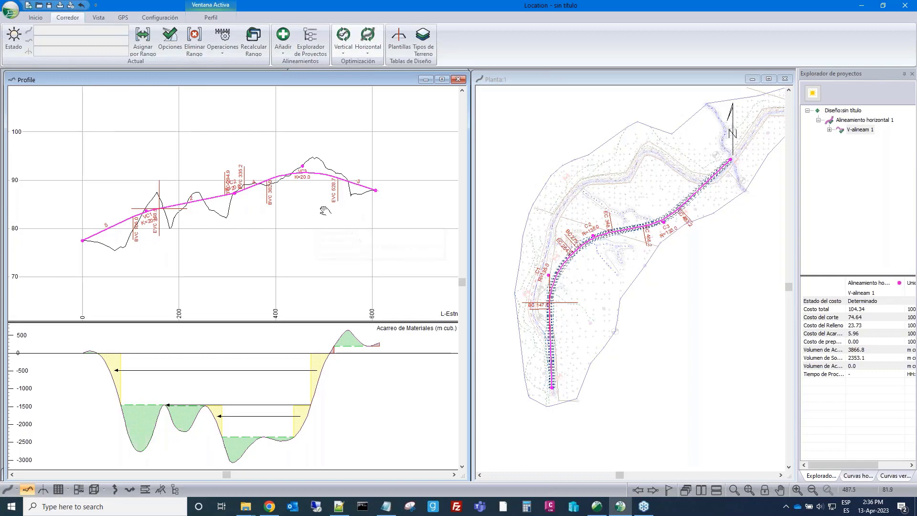
{"action": "scroll", "coordinate": [325, 211], "scroll_direction": "up", "scroll_amount": 1}
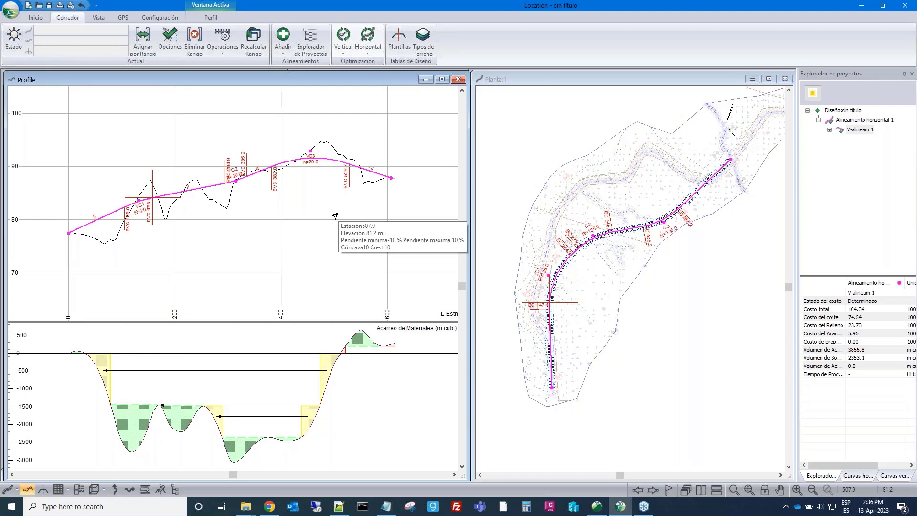
{"action": "scroll", "coordinate": [335, 215], "scroll_direction": "up", "scroll_amount": 1}
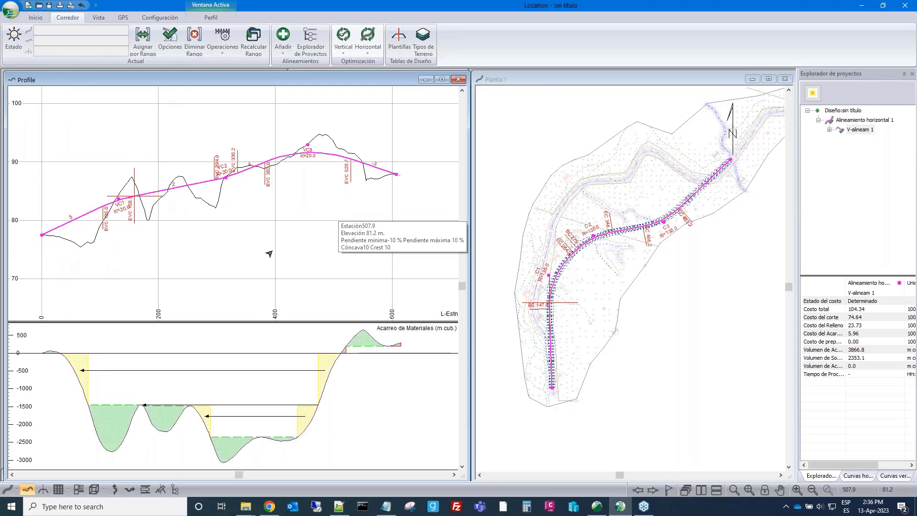
Open the alignment data table, enlarge it upward, and remove the Cut Dp., Pendiente and K columns from its report
{"action": "left_click", "coordinate": [59, 490]}
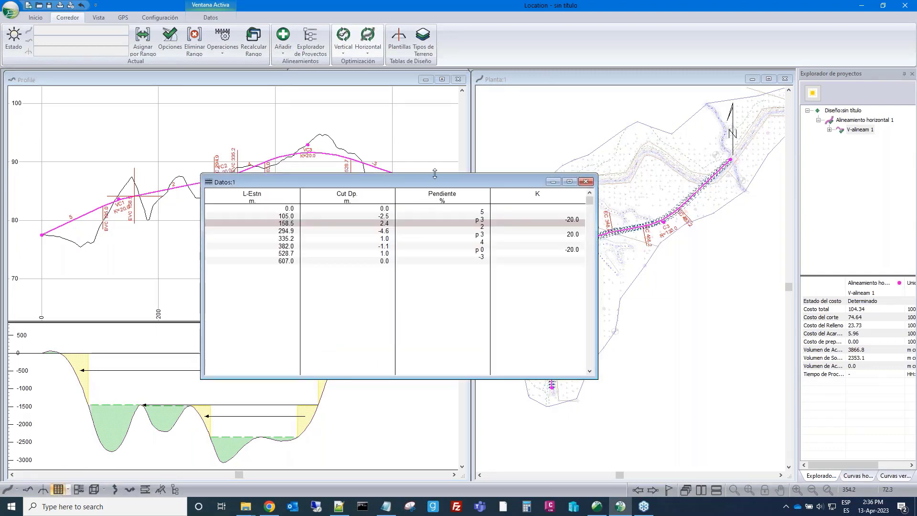
{"action": "left_click_drag", "start_coordinate": [437, 169], "coordinate": [421, 83]}
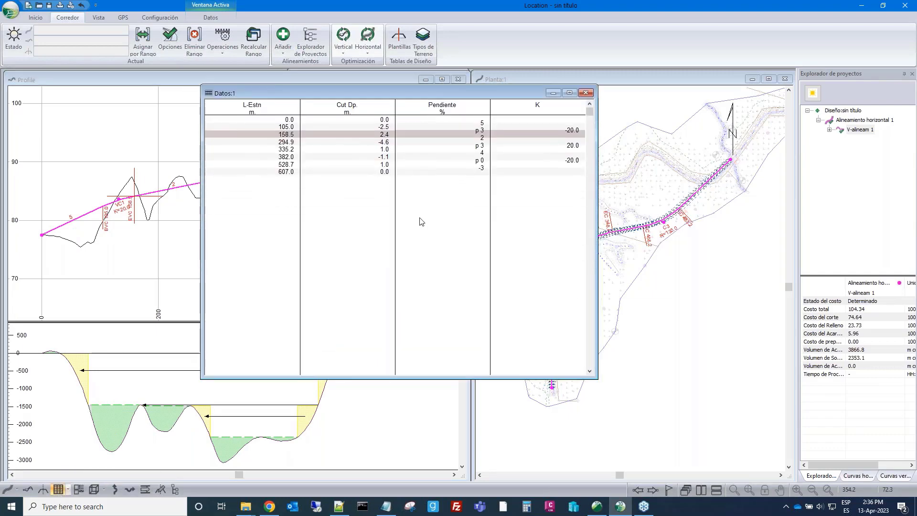
{"action": "right_click", "coordinate": [420, 221]}
{"action": "left_click", "coordinate": [438, 270]}
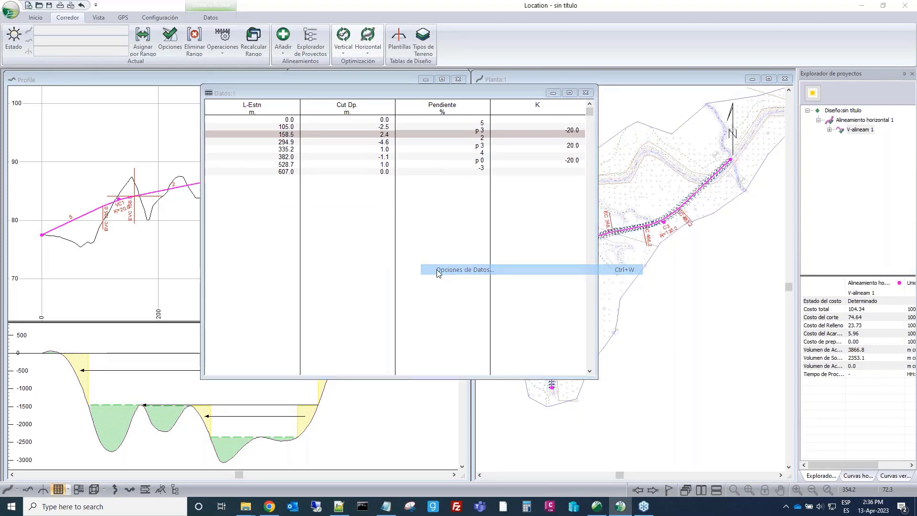
{"action": "left_click", "coordinate": [485, 248]}
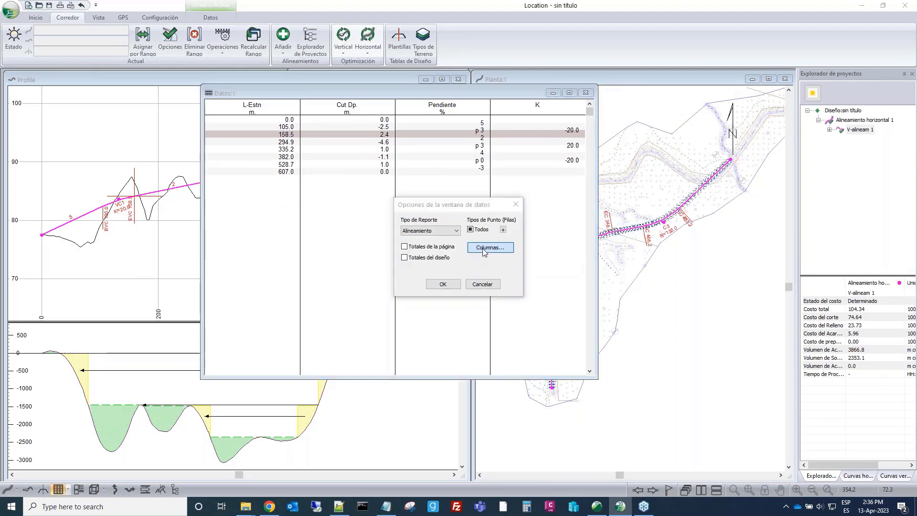
{"action": "left_click", "coordinate": [480, 214]}
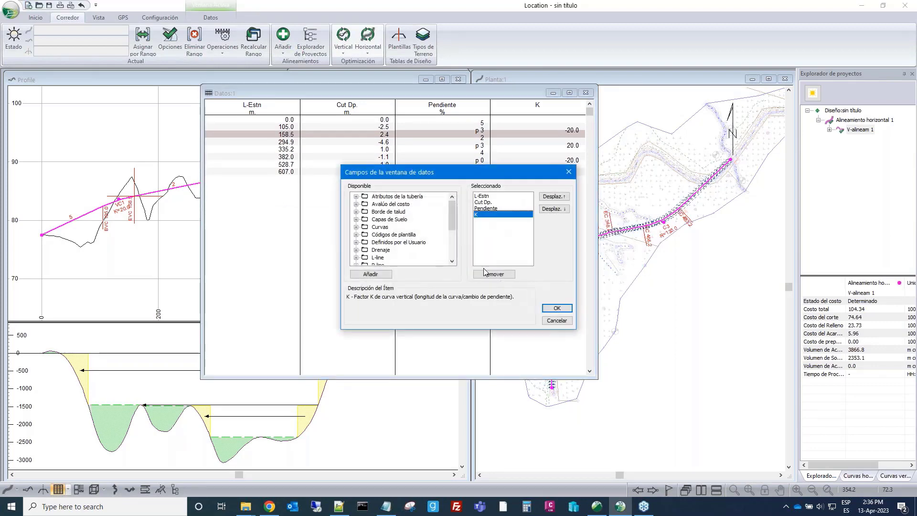
{"action": "left_click", "coordinate": [488, 275]}
{"action": "left_click", "coordinate": [488, 275]}
{"action": "left_click", "coordinate": [488, 275]}
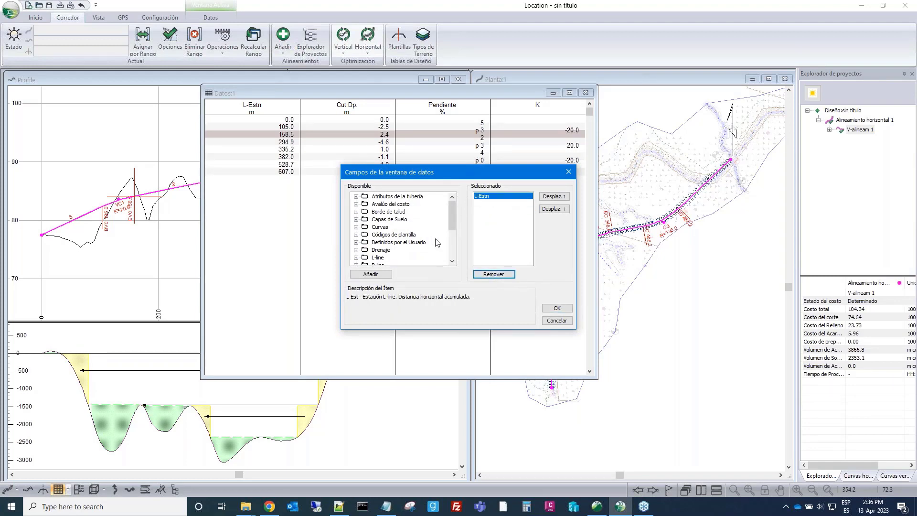
Add the Cut V., Rellenar V. and Acarreo de M. fields from Volúmenes Generales as columns of the data table
{"action": "left_click", "coordinate": [452, 261]}
{"action": "left_click", "coordinate": [452, 262]}
{"action": "left_click", "coordinate": [452, 261]}
{"action": "left_click", "coordinate": [452, 262]}
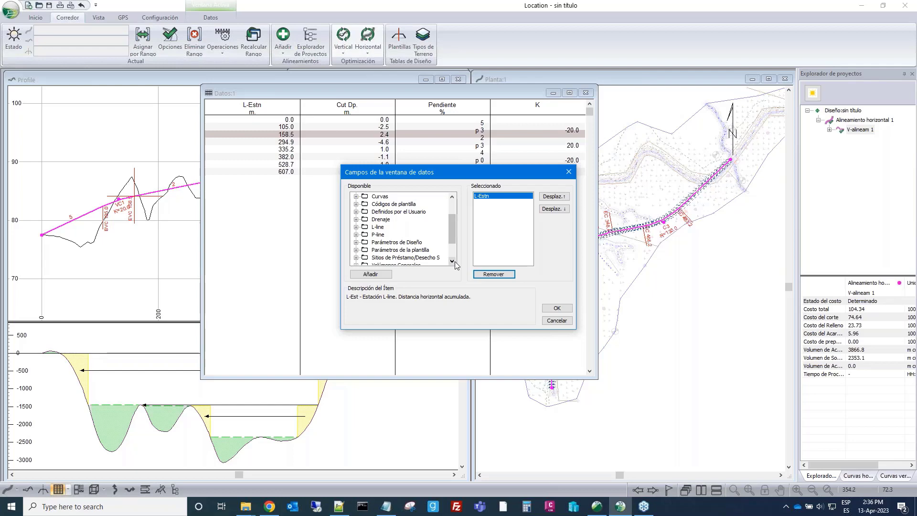
{"action": "left_click", "coordinate": [452, 261]}
{"action": "left_click", "coordinate": [452, 261]}
{"action": "left_click", "coordinate": [452, 262]}
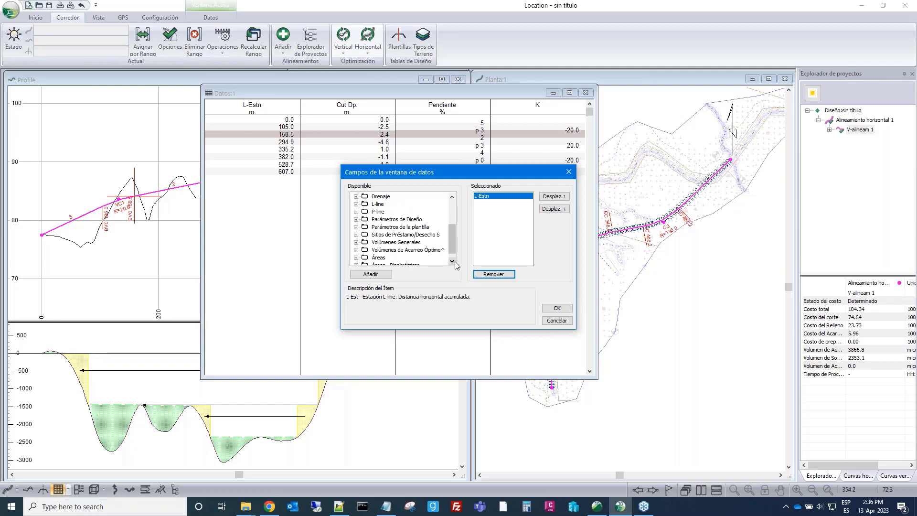
{"action": "left_click", "coordinate": [357, 243]}
{"action": "left_click", "coordinate": [357, 243]}
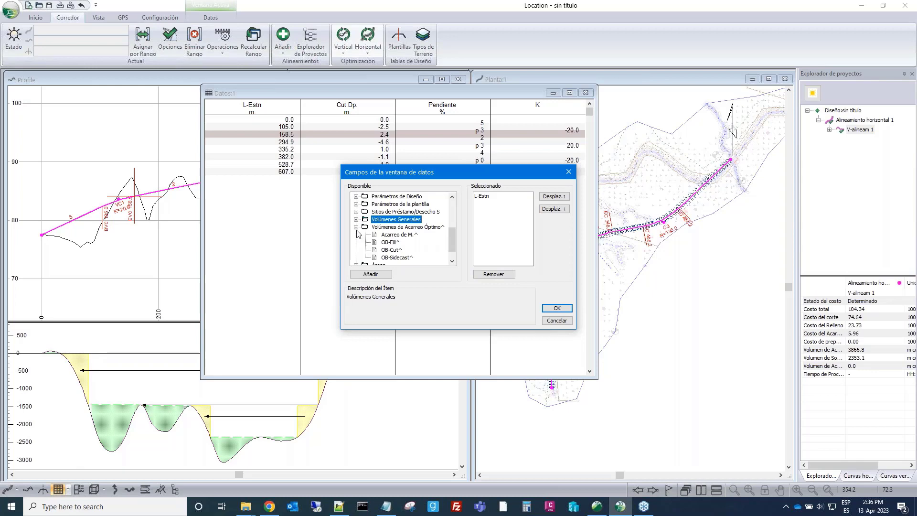
{"action": "left_click", "coordinate": [356, 227]}
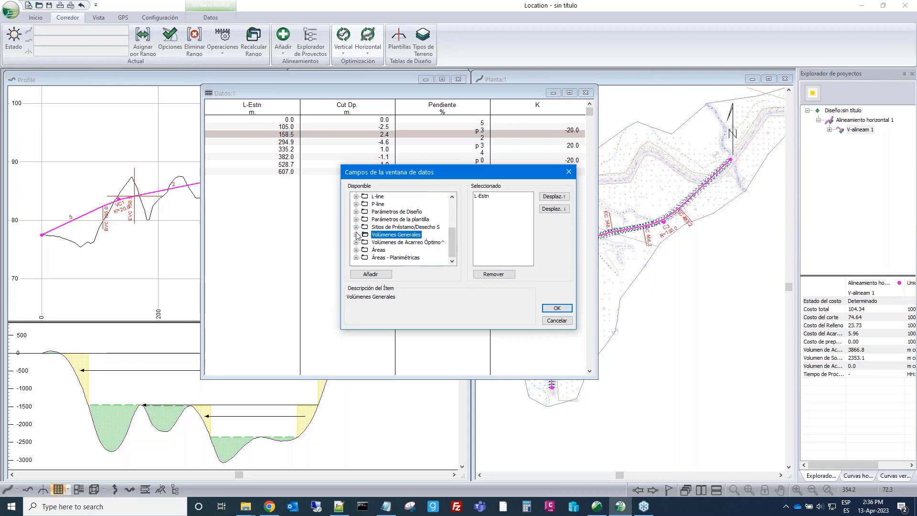
{"action": "left_click", "coordinate": [356, 235]}
{"action": "double_click", "coordinate": [389, 212]}
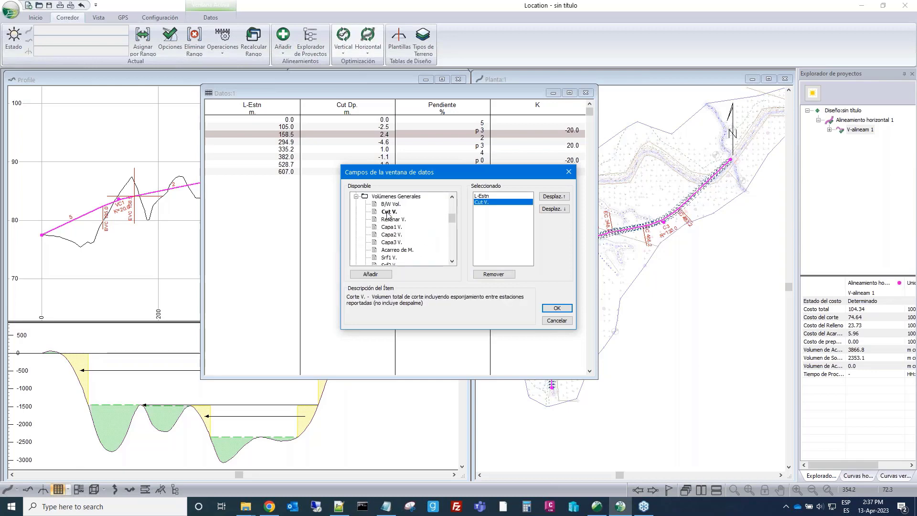
{"action": "double_click", "coordinate": [390, 220]}
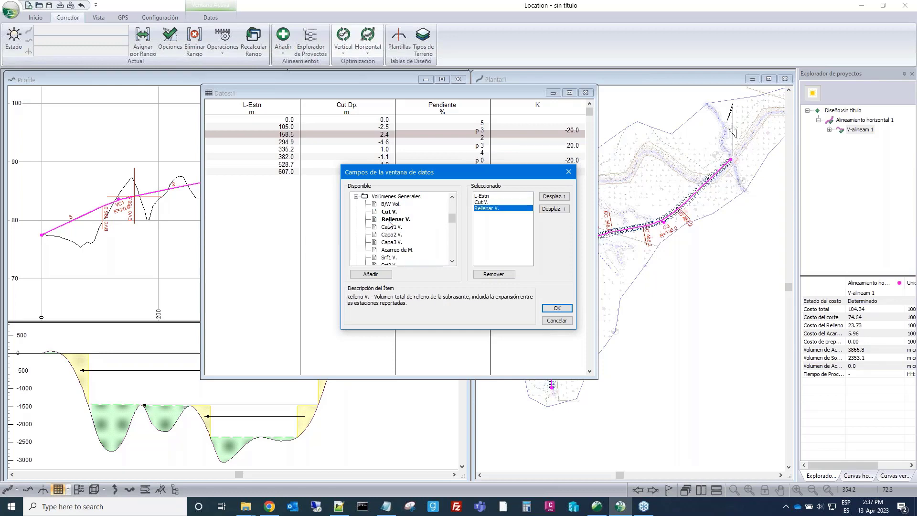
{"action": "double_click", "coordinate": [390, 250]}
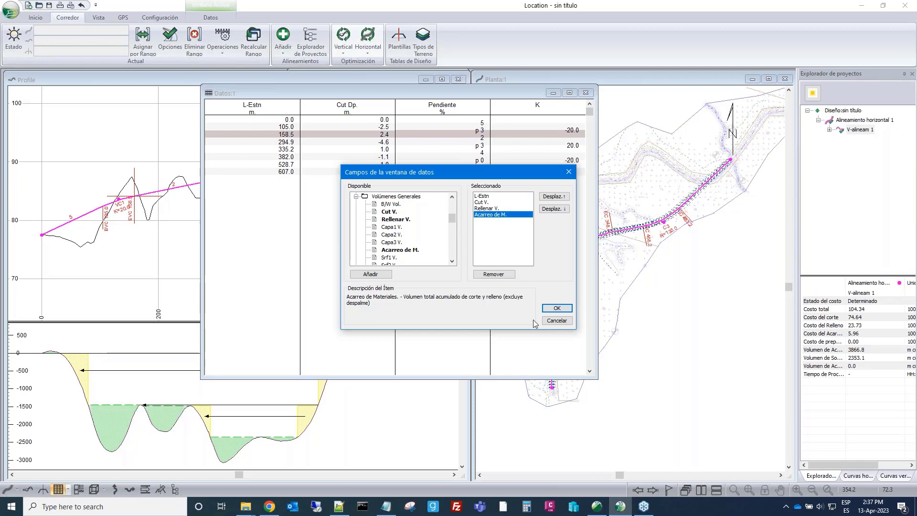
{"action": "left_click", "coordinate": [556, 308]}
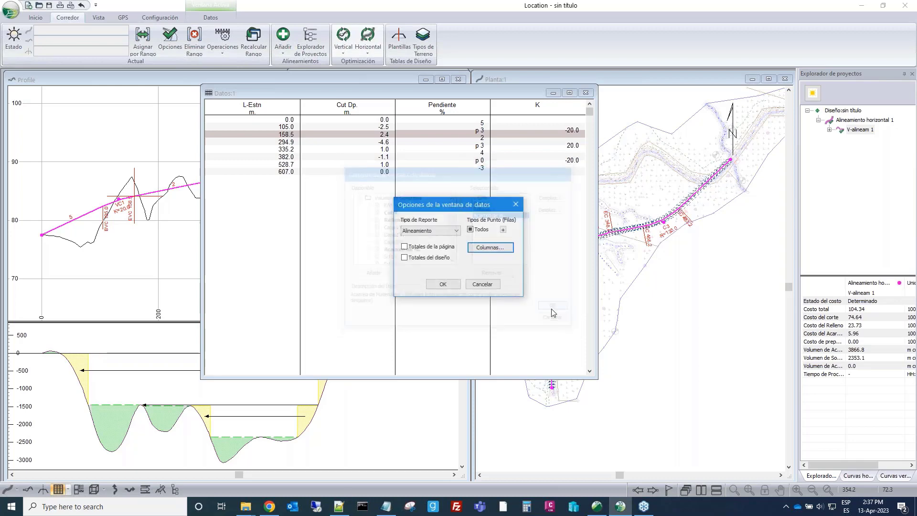
Limit the data table rows to the second auto-interval points and set their interval to 20 m
{"action": "left_click", "coordinate": [472, 231]}
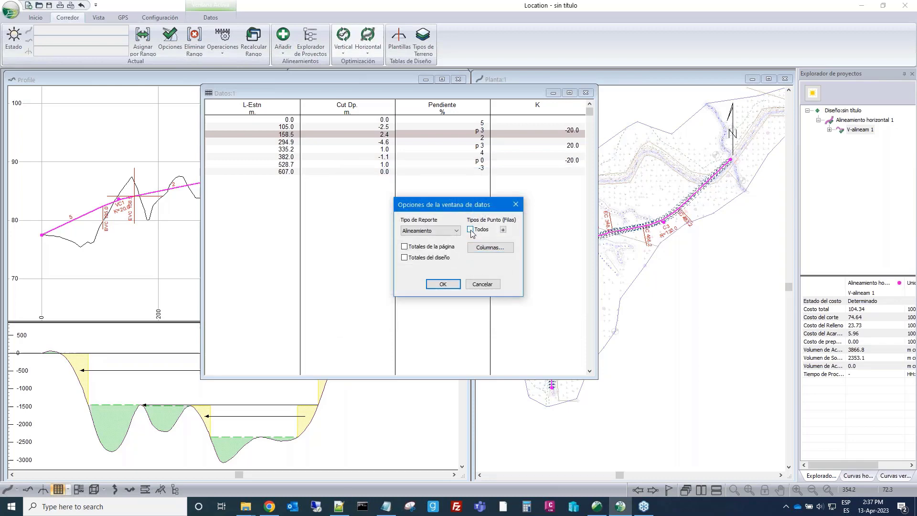
{"action": "left_click", "coordinate": [504, 230]}
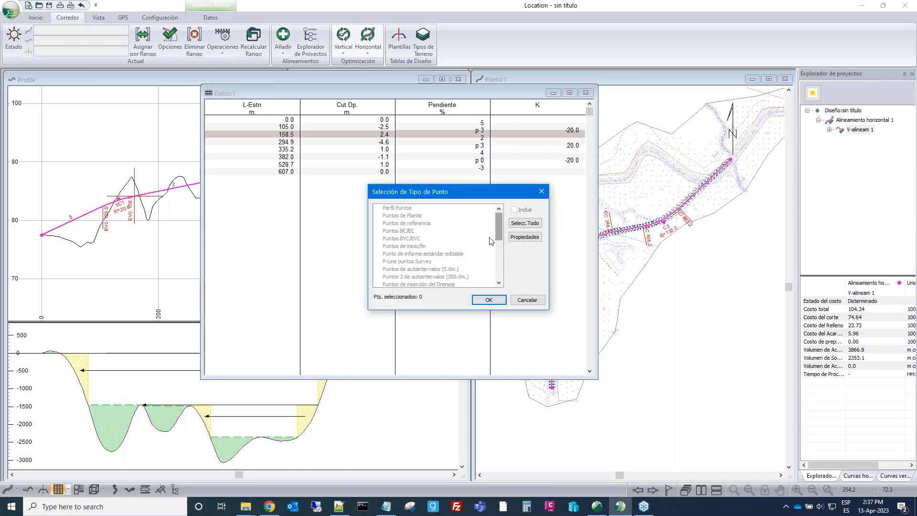
{"action": "left_click", "coordinate": [444, 277]}
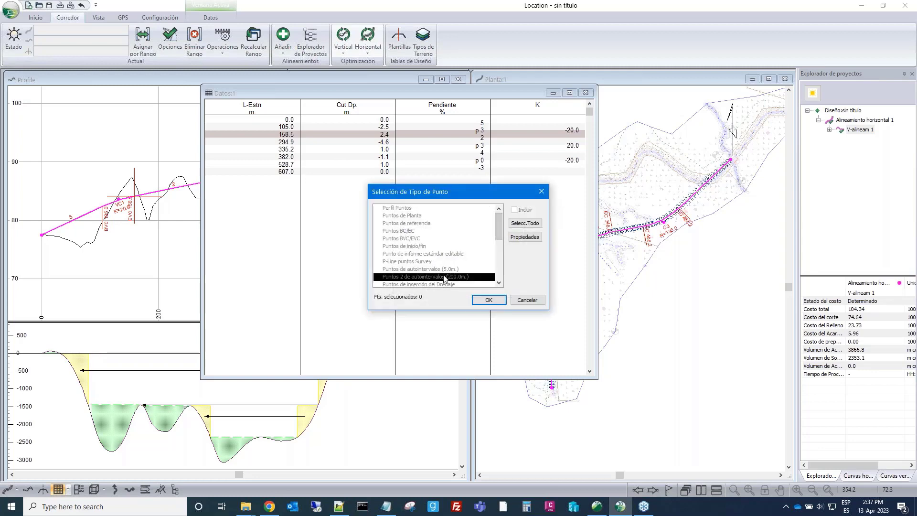
{"action": "left_click", "coordinate": [516, 240]}
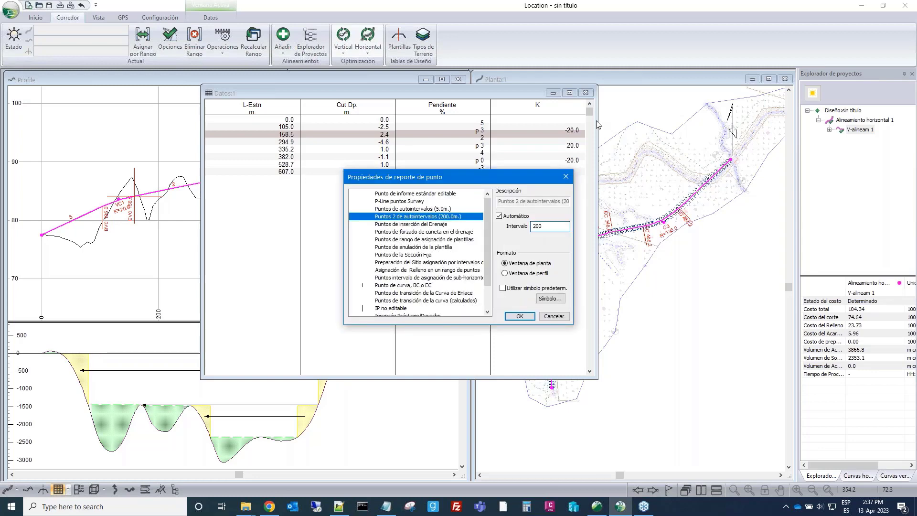
{"action": "left_click", "coordinate": [433, 218]}
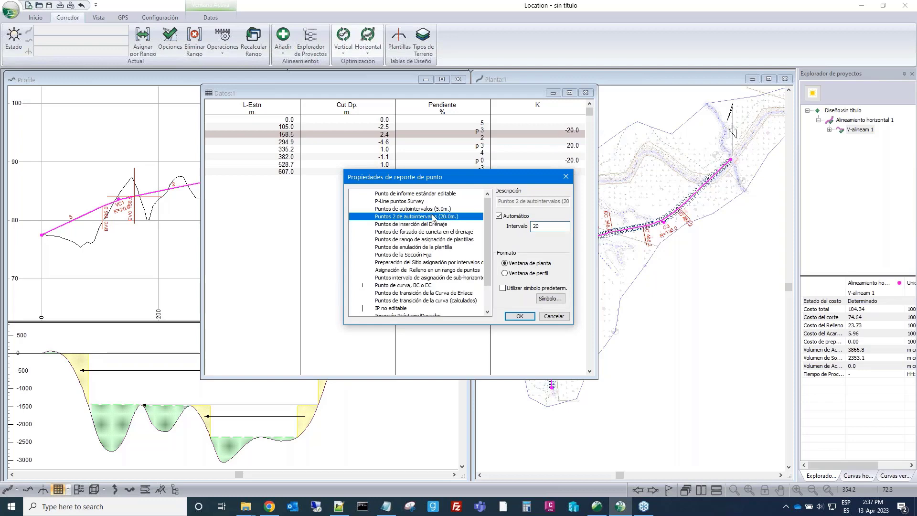
{"action": "left_click", "coordinate": [520, 316]}
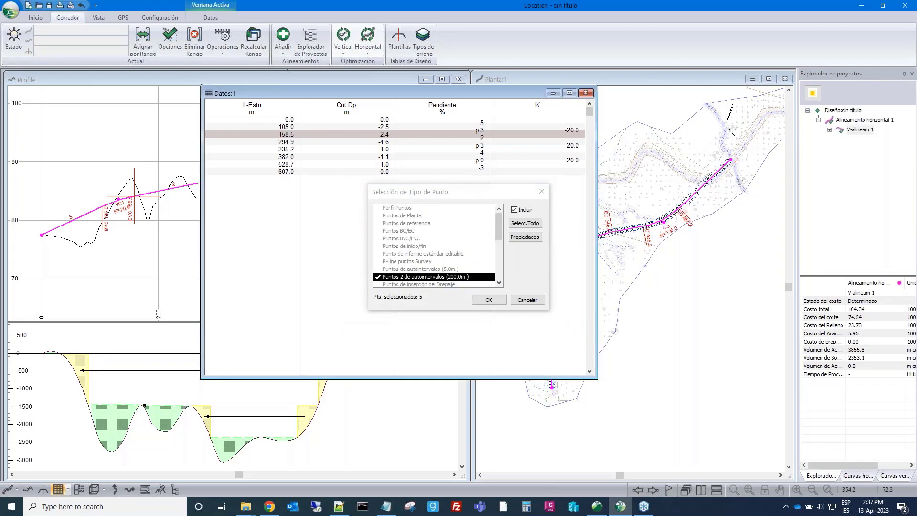
{"action": "left_click", "coordinate": [489, 300]}
{"action": "left_click", "coordinate": [454, 287]}
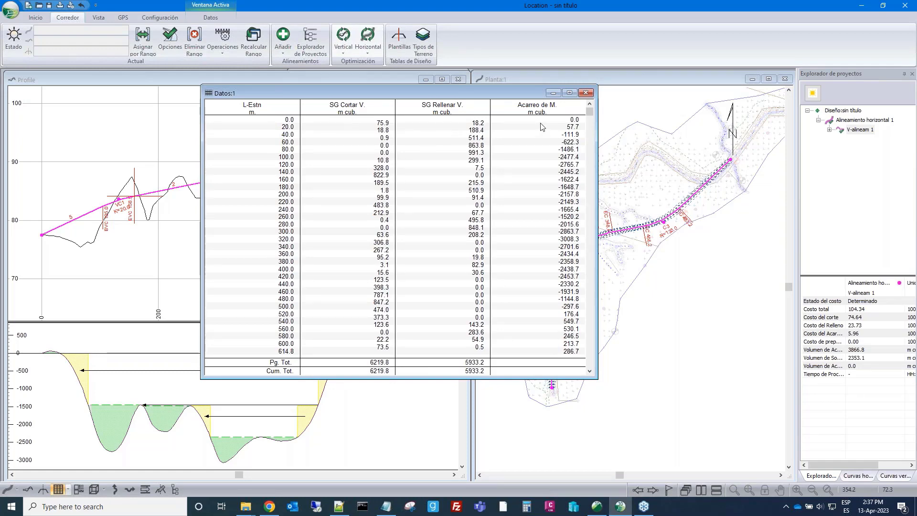
Review the cut, fill and mass haul volumes along the whole alignment, enlarge the data table slightly, and minimize it
{"action": "scroll", "coordinate": [542, 127], "scroll_direction": "down", "scroll_amount": 2}
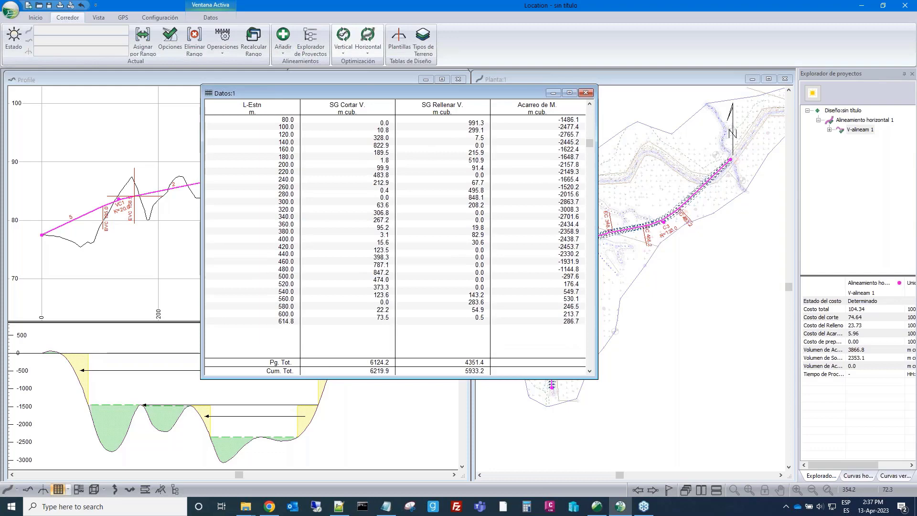
{"action": "scroll", "coordinate": [396, 239], "scroll_direction": "up", "scroll_amount": 2}
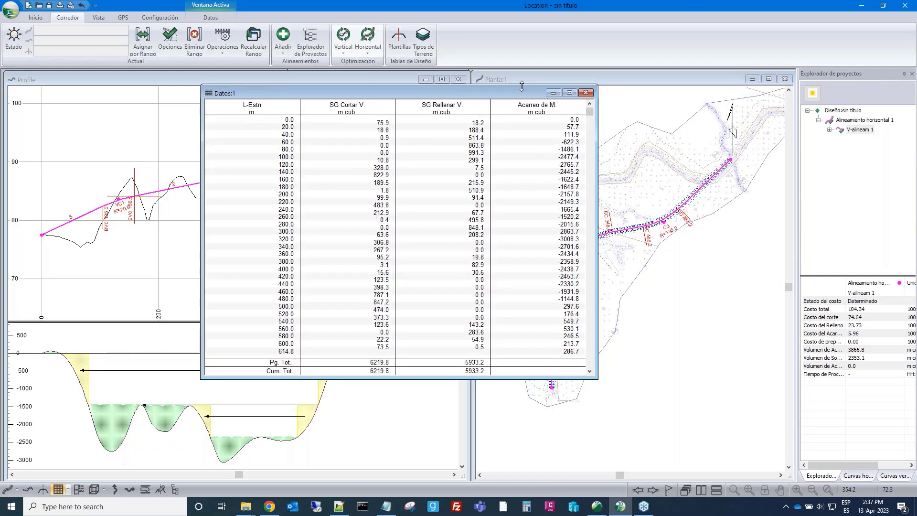
{"action": "left_click_drag", "start_coordinate": [522, 86], "coordinate": [522, 79]}
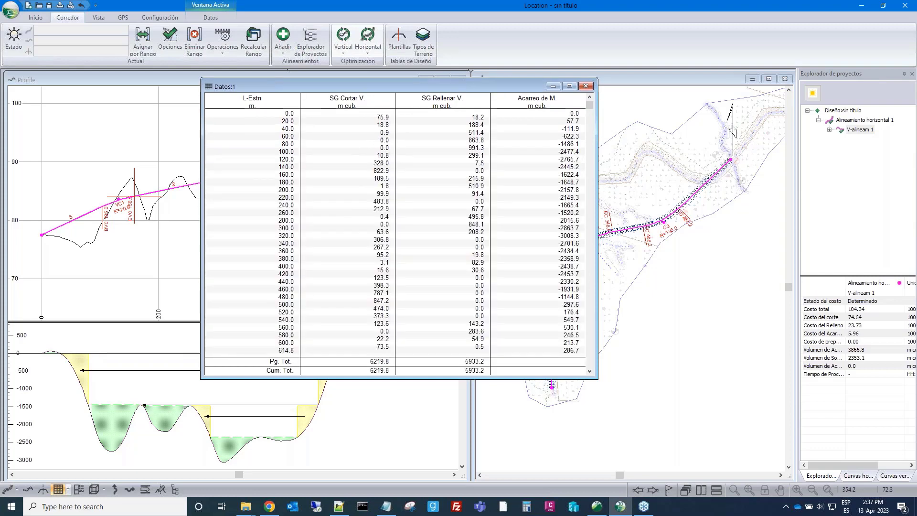
{"action": "left_click", "coordinate": [553, 86]}
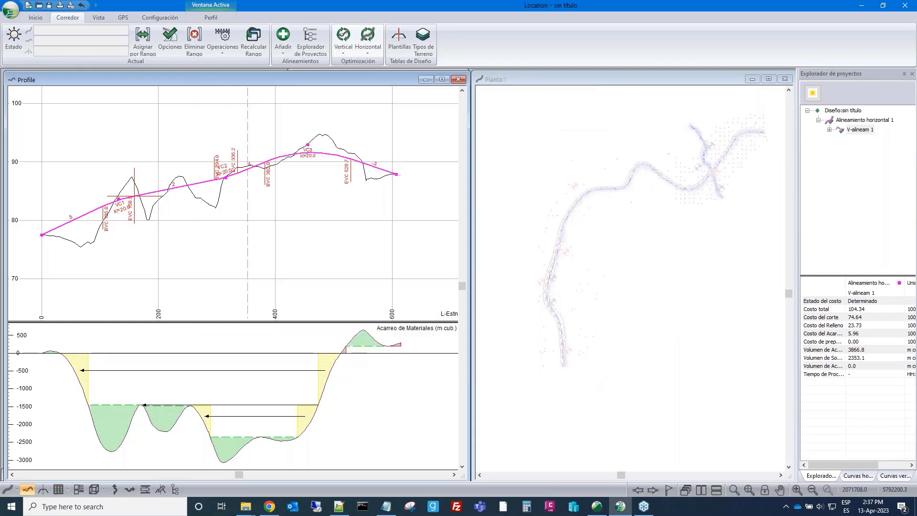
Add curvas_de_nivel.terx from the WEB folder of WEB_Diseño_de_Vías_Rurales to the plan view's background files
{"action": "middle_click_drag", "start_coordinate": [609, 230], "coordinate": [592, 236]}
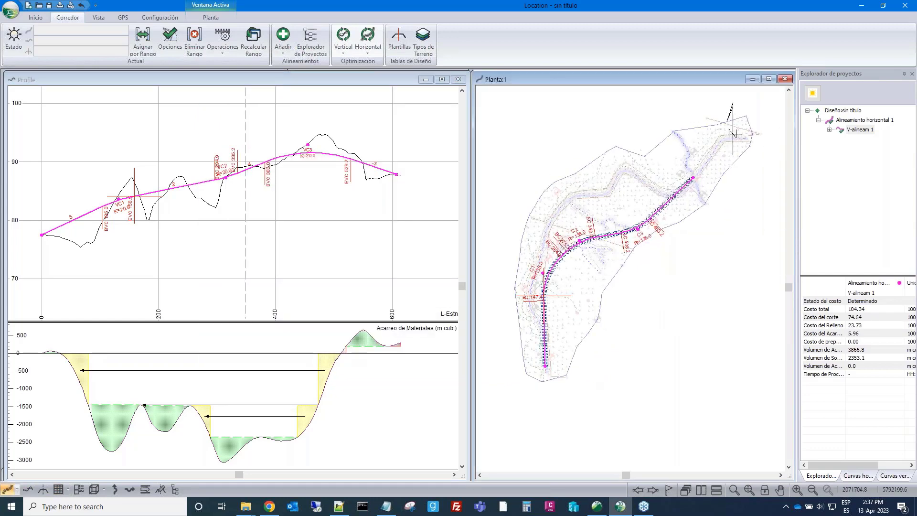
{"action": "scroll", "coordinate": [592, 234], "scroll_direction": "up", "scroll_amount": 1}
{"action": "right_click", "coordinate": [653, 322]}
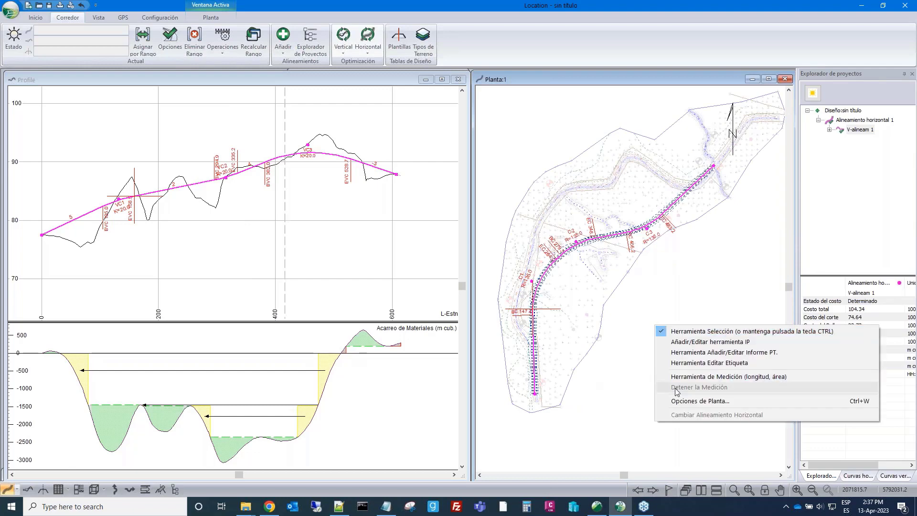
{"action": "left_click", "coordinate": [700, 401]}
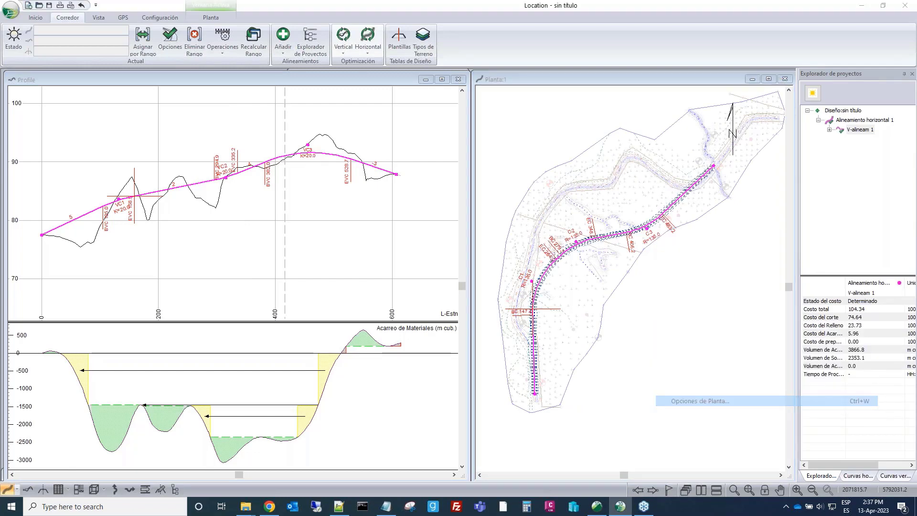
{"action": "left_click", "coordinate": [532, 278]}
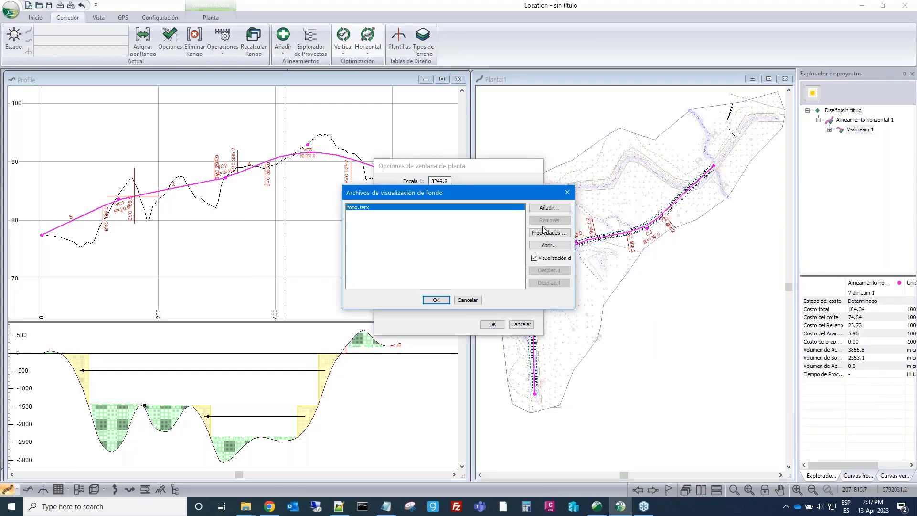
{"action": "left_click", "coordinate": [550, 208]}
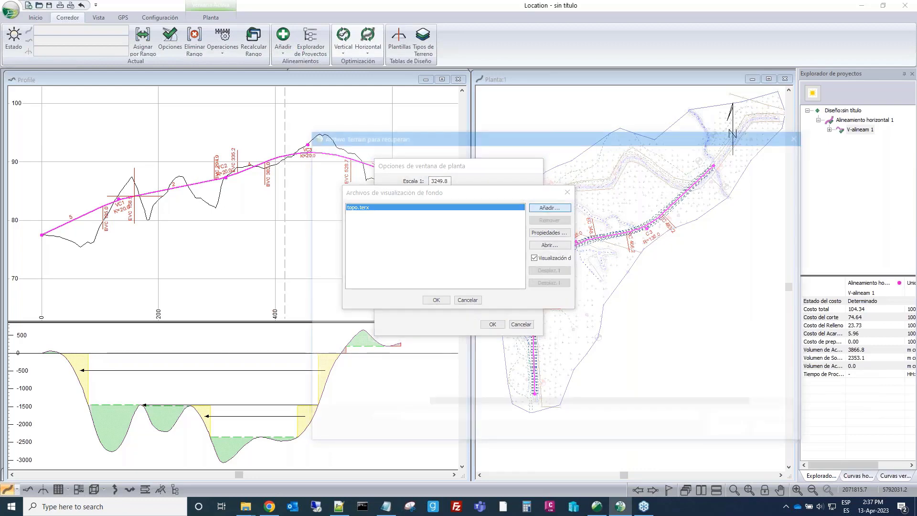
{"action": "left_click", "coordinate": [340, 244]}
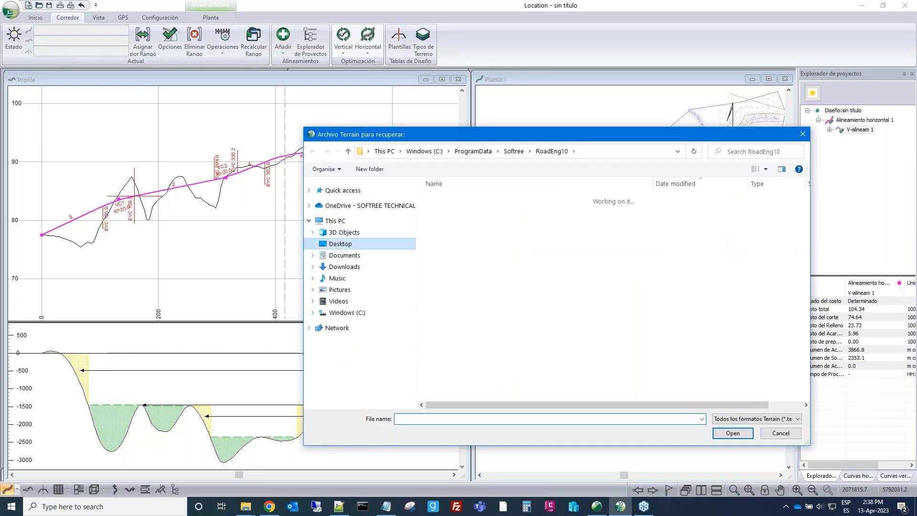
{"action": "double_click", "coordinate": [460, 229]}
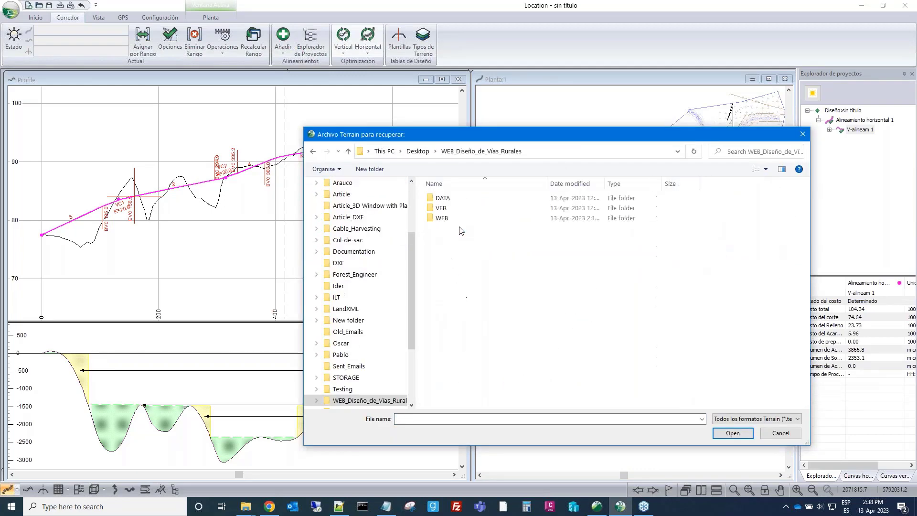
{"action": "double_click", "coordinate": [458, 218]}
{"action": "left_click", "coordinate": [464, 200]}
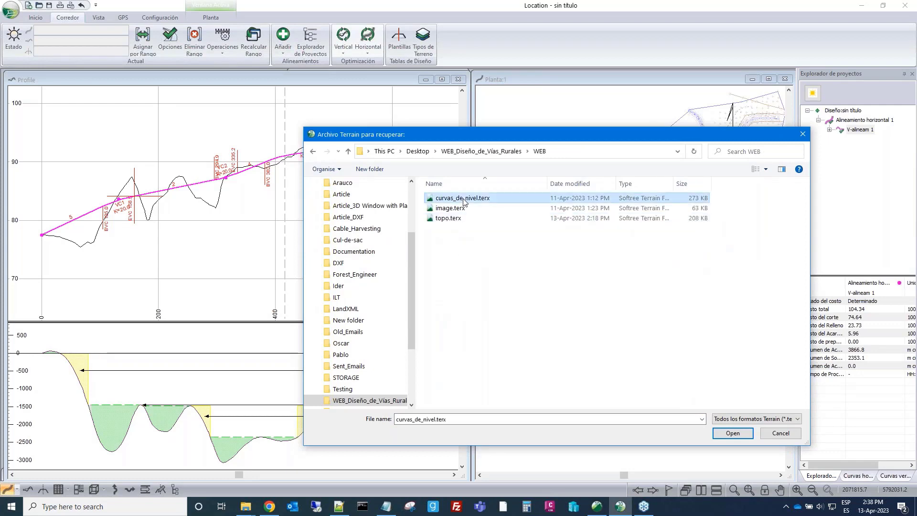
{"action": "left_click", "coordinate": [734, 433]}
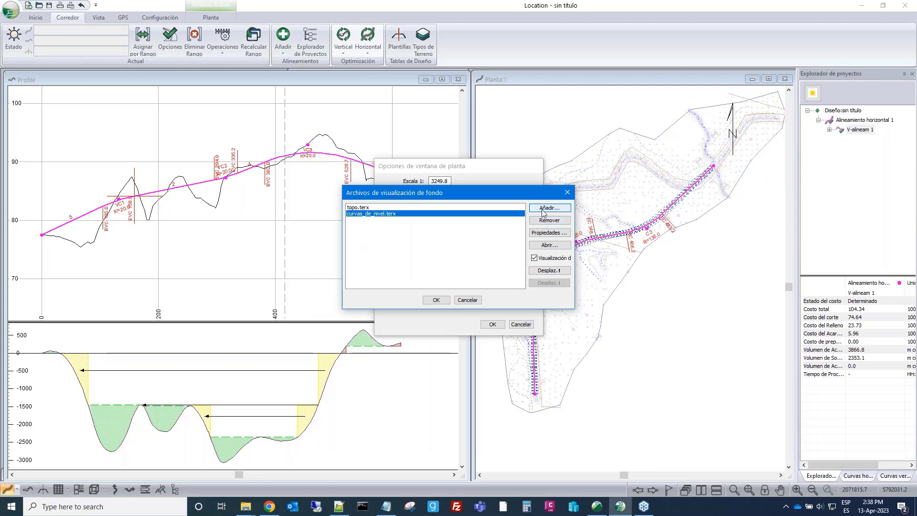
Add image.terx to the plan view's background files and move it to the first place in the list
{"action": "left_click", "coordinate": [549, 208]}
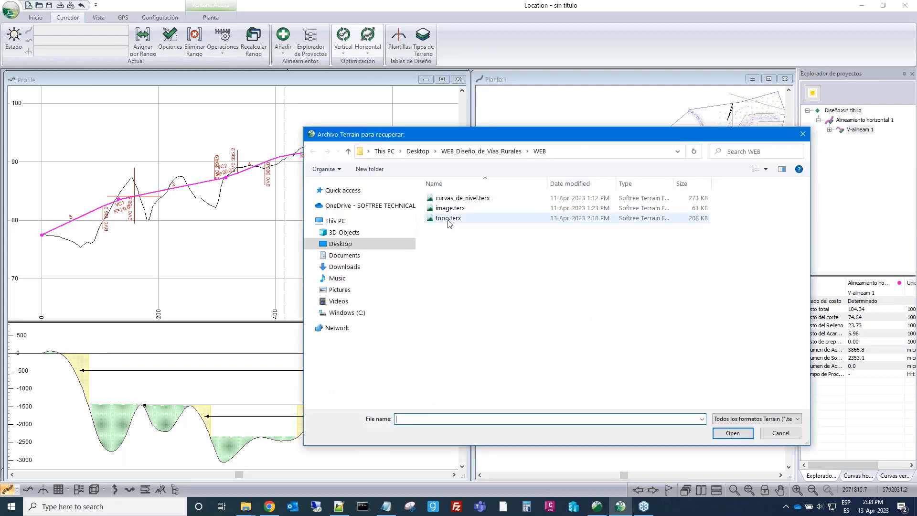
{"action": "left_click", "coordinate": [449, 208]}
{"action": "left_click", "coordinate": [733, 434]}
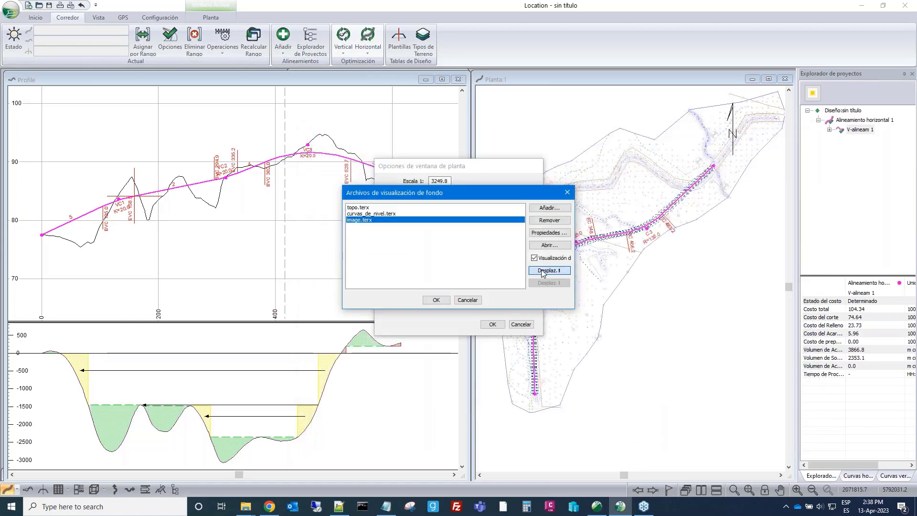
{"action": "left_click", "coordinate": [541, 271]}
{"action": "left_click", "coordinate": [541, 271]}
Set the fading of the image.terx background to 0 % and apply the plan view options
{"action": "left_click", "coordinate": [545, 233]}
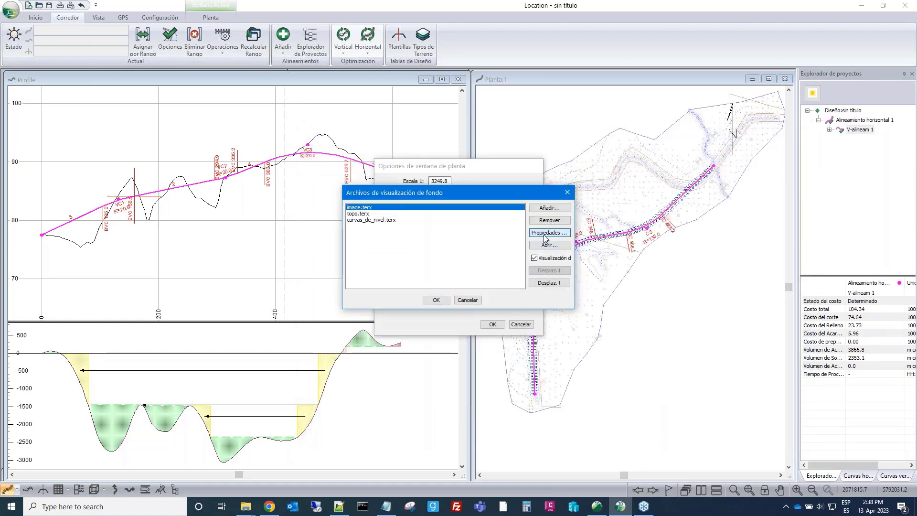
{"action": "double_click", "coordinate": [387, 292]}
{"action": "type", "text": "0"}
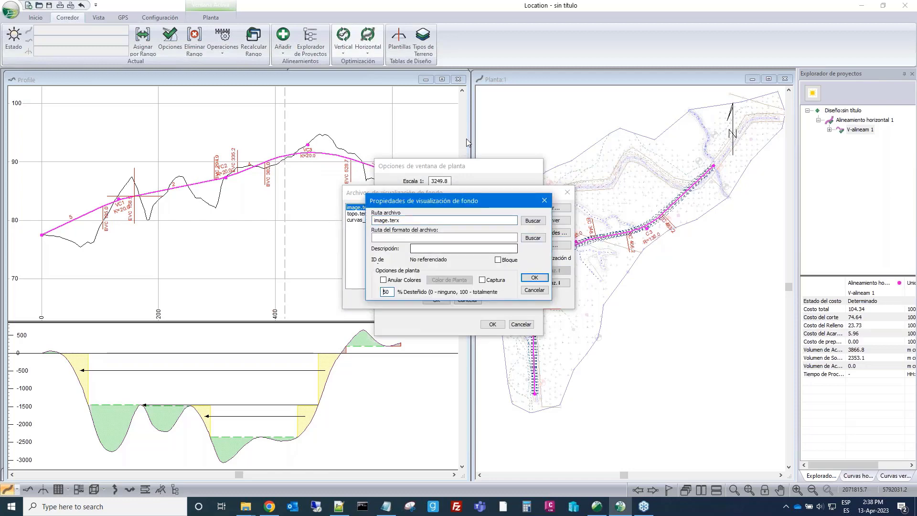
{"action": "left_click", "coordinate": [533, 278]}
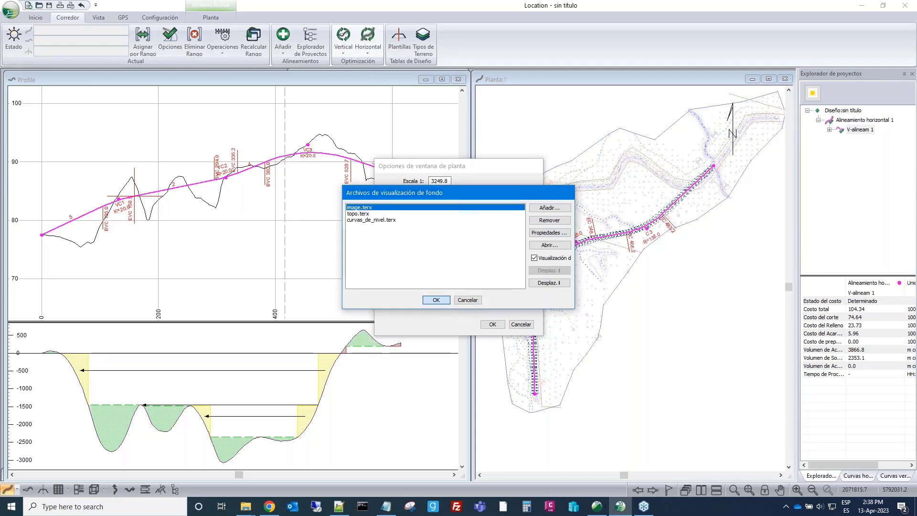
{"action": "left_click", "coordinate": [436, 300]}
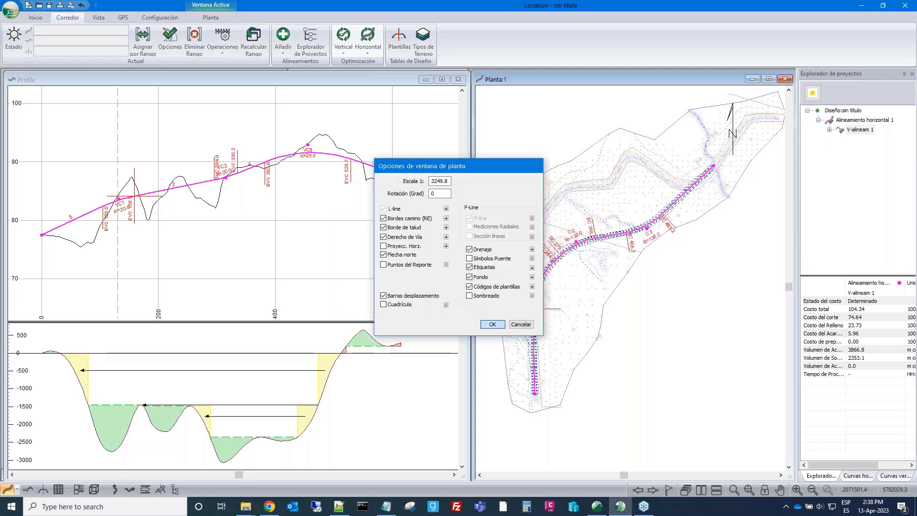
{"action": "left_click", "coordinate": [492, 324]}
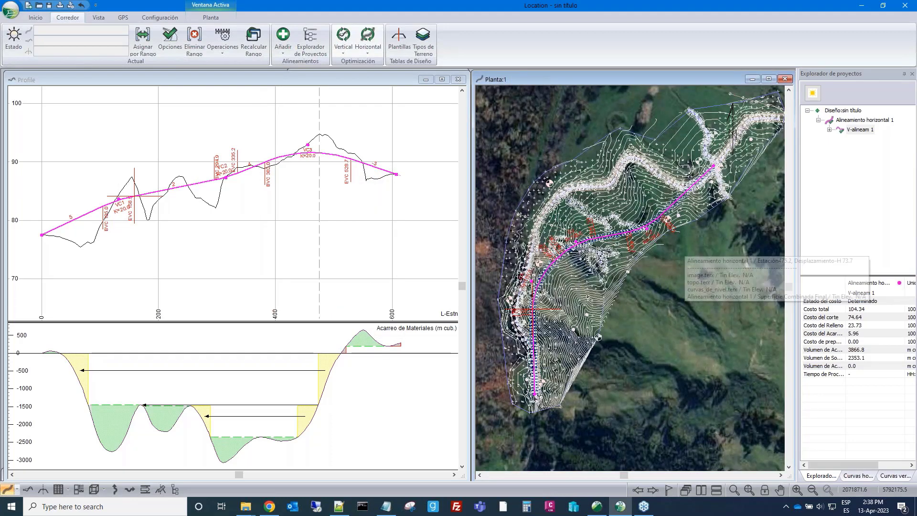
Examine the alignment, contours and survey points over the aerial image in the plan view
{"action": "middle_click_drag", "start_coordinate": [651, 253], "coordinate": [652, 261]}
{"action": "scroll", "coordinate": [651, 261], "scroll_direction": "up", "scroll_amount": 2}
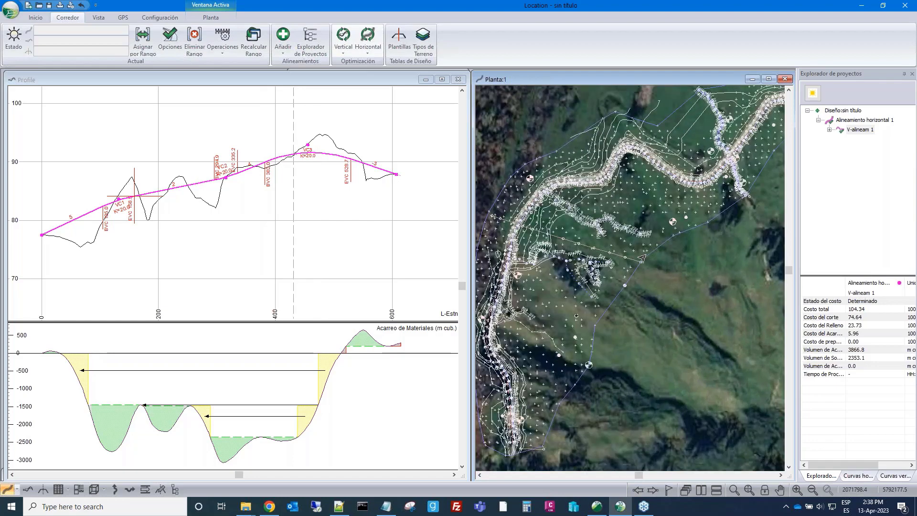
{"action": "scroll", "coordinate": [645, 258], "scroll_direction": "up", "scroll_amount": 1}
{"action": "scroll", "coordinate": [655, 258], "scroll_direction": "down", "scroll_amount": 1}
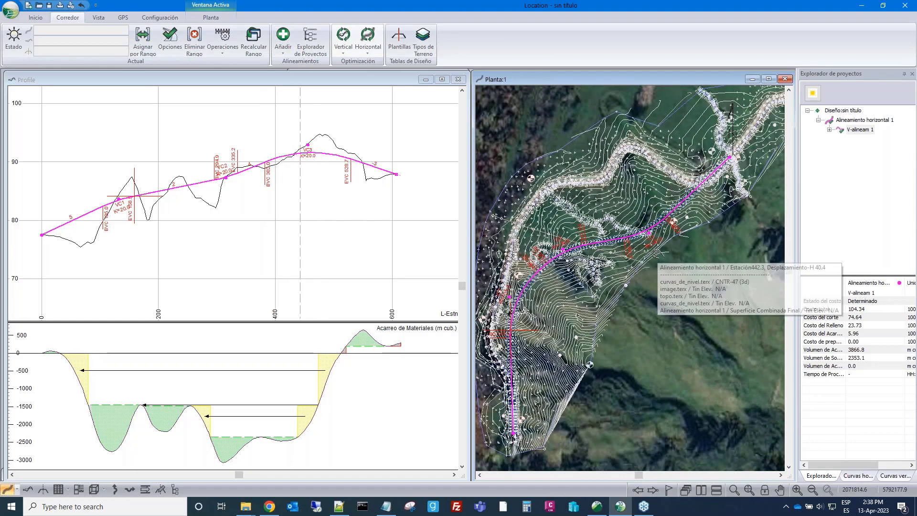
{"action": "middle_click_drag", "start_coordinate": [654, 257], "coordinate": [680, 209]}
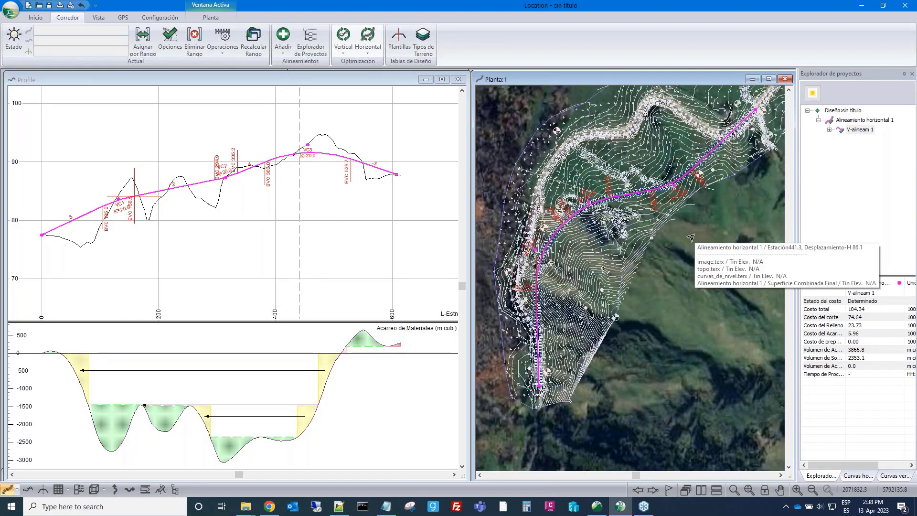
{"action": "scroll", "coordinate": [691, 238], "scroll_direction": "up", "scroll_amount": 1}
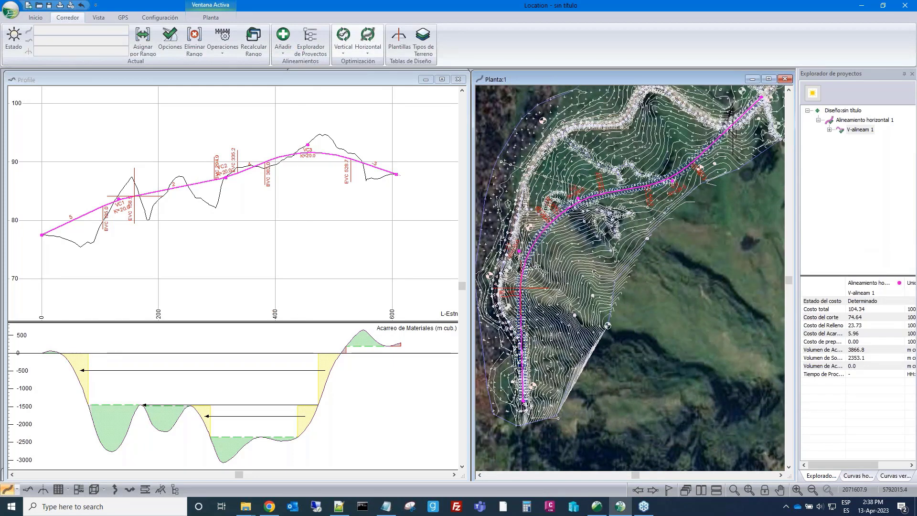
{"action": "scroll", "coordinate": [527, 339], "scroll_direction": "up", "scroll_amount": 1}
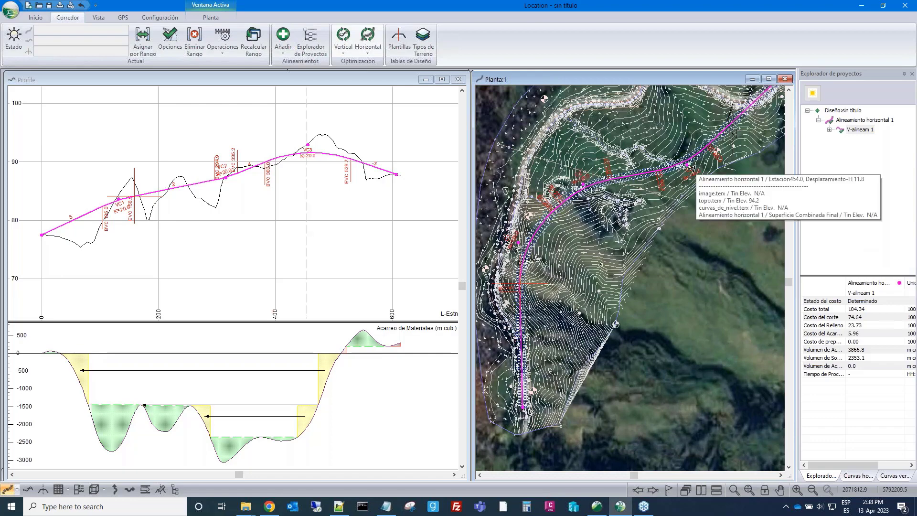
{"action": "scroll", "coordinate": [601, 265], "scroll_direction": "up", "scroll_amount": 3}
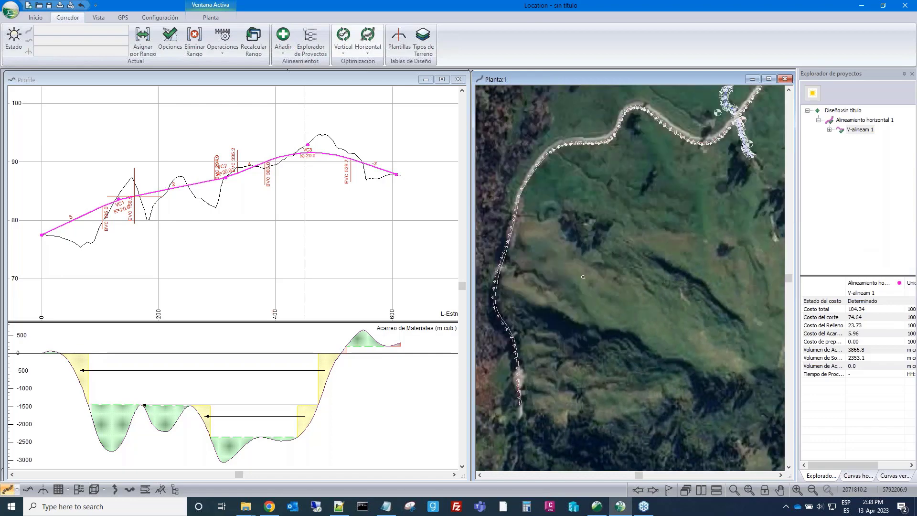
{"action": "scroll", "coordinate": [583, 277], "scroll_direction": "down", "scroll_amount": 3}
Turn off the display of the image.terx background file in the plan view
{"action": "right_click", "coordinate": [672, 293]}
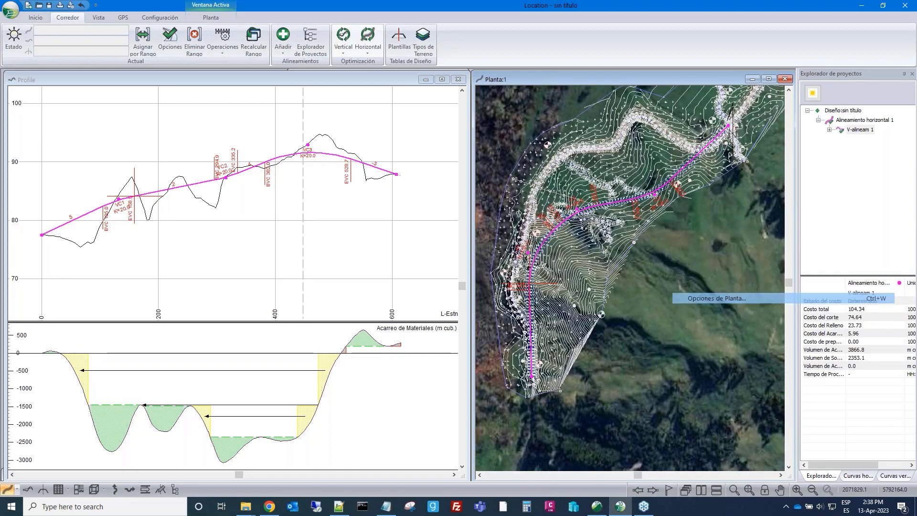
{"action": "left_click", "coordinate": [716, 298]}
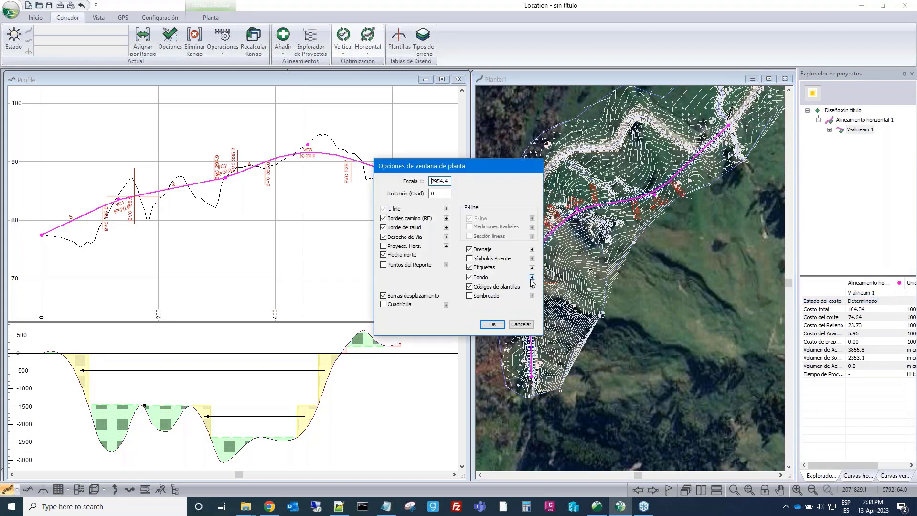
{"action": "left_click", "coordinate": [532, 277]}
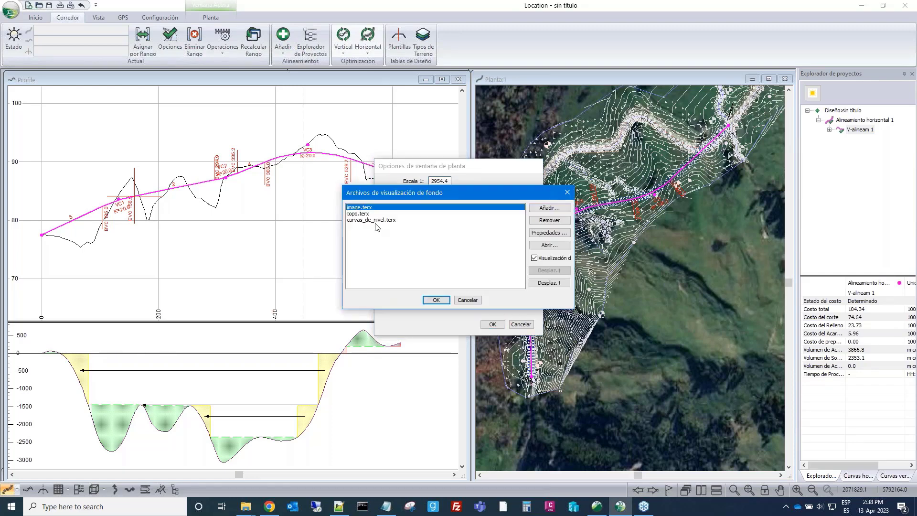
{"action": "left_click", "coordinate": [536, 258]}
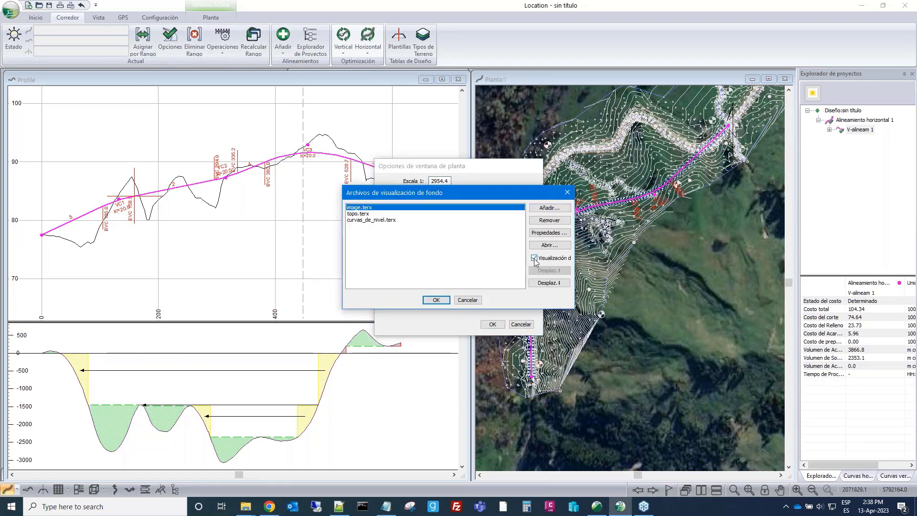
{"action": "left_click", "coordinate": [434, 300]}
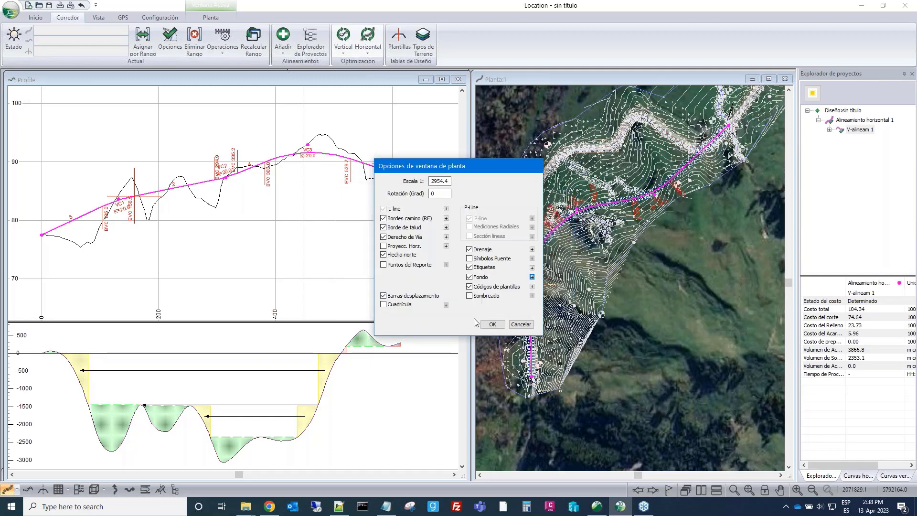
{"action": "left_click", "coordinate": [493, 325]}
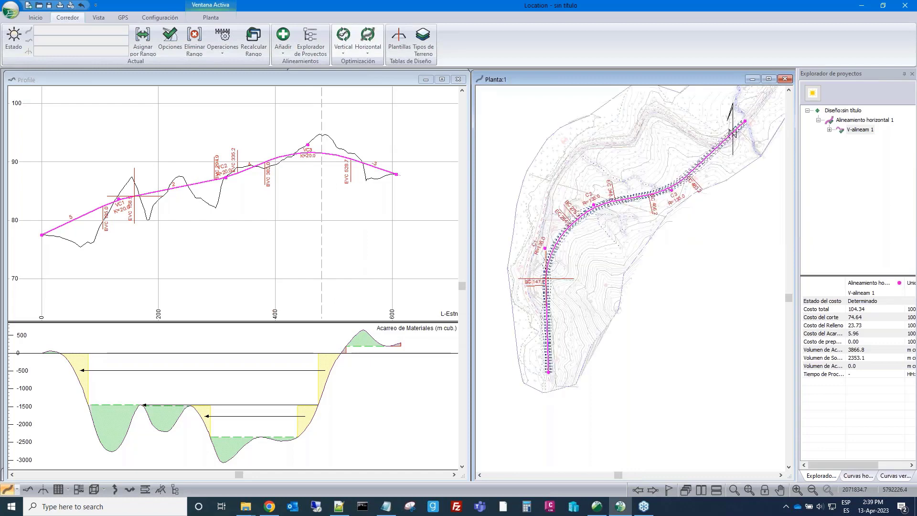
Narrow the profile window to uncover the cross-section and 3D windows
{"action": "scroll", "coordinate": [693, 203], "scroll_direction": "up", "scroll_amount": 1}
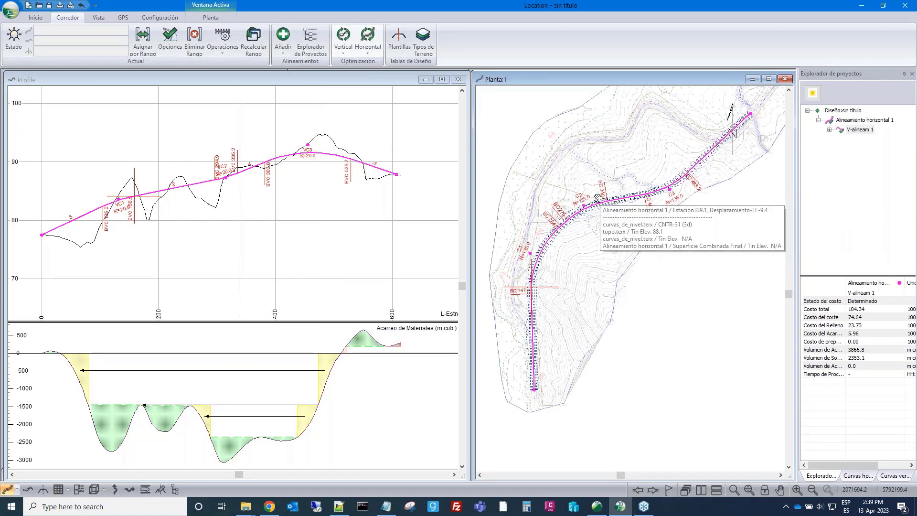
{"action": "middle_click_drag", "start_coordinate": [597, 197], "coordinate": [604, 209]}
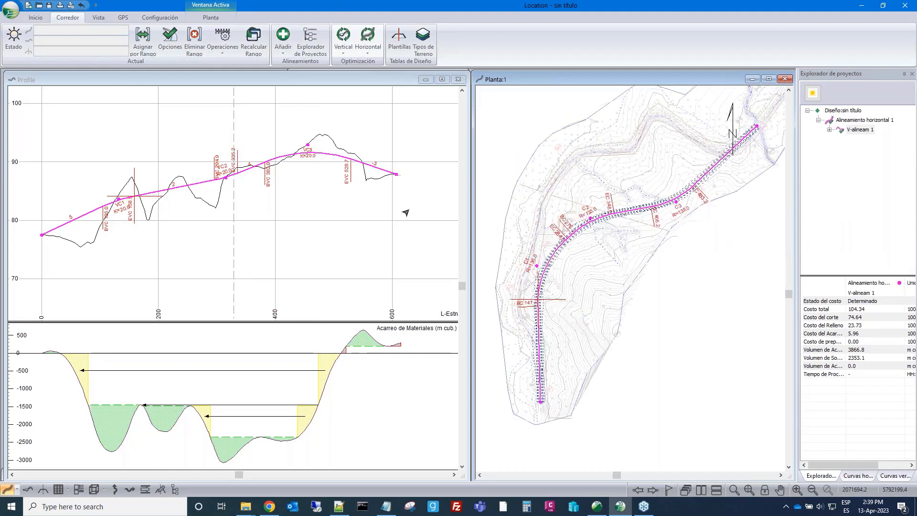
{"action": "scroll", "coordinate": [296, 213], "scroll_direction": "down", "scroll_amount": 1}
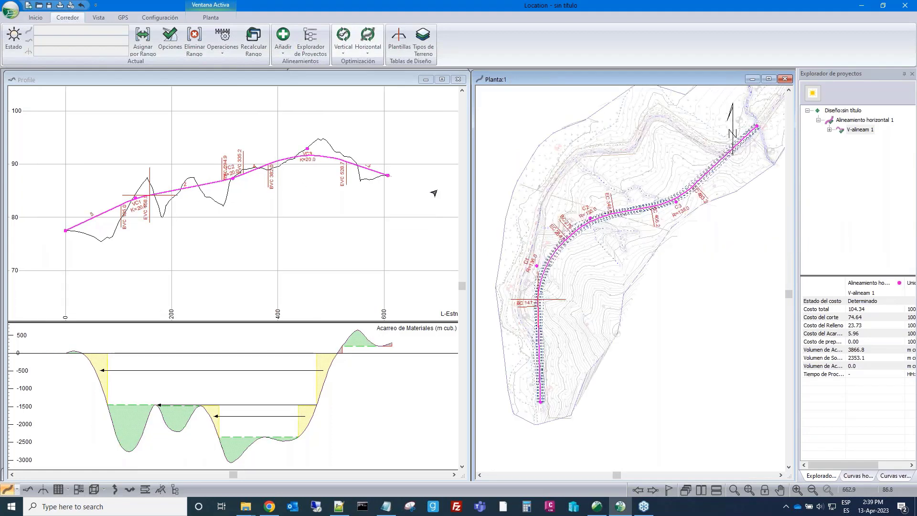
{"action": "left_click_drag", "start_coordinate": [468, 213], "coordinate": [284, 183]}
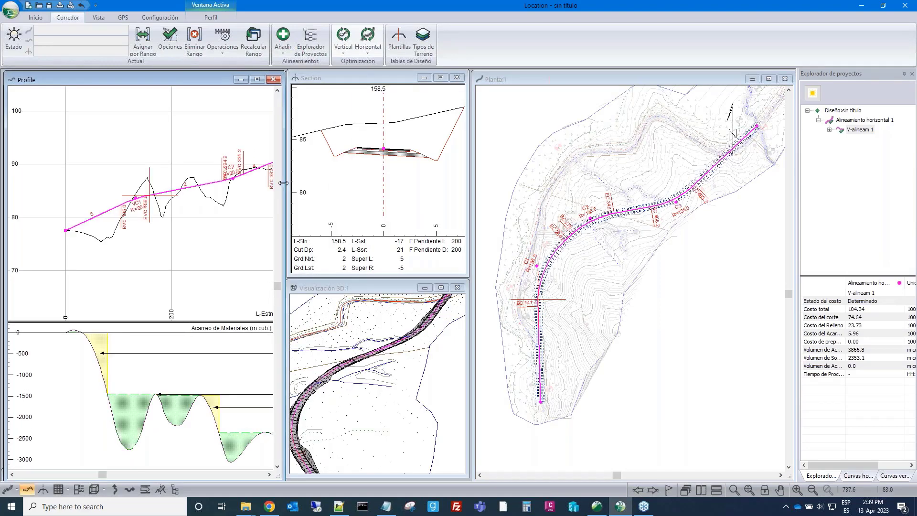
Step the cross section forward along the alignment to station 180 and examine the cut and fill shapes
{"action": "scroll", "coordinate": [390, 148], "scroll_direction": "up", "scroll_amount": 1}
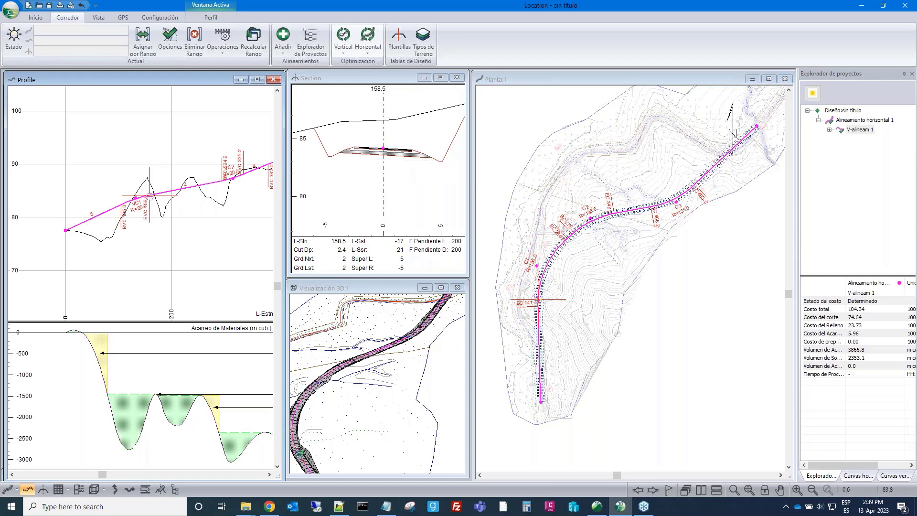
{"action": "left_click", "coordinate": [656, 490]}
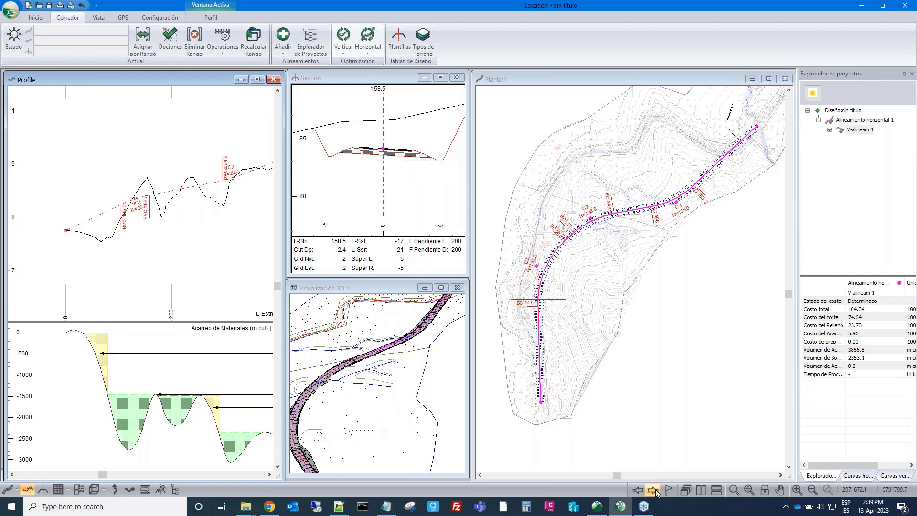
{"action": "left_click", "coordinate": [655, 491]}
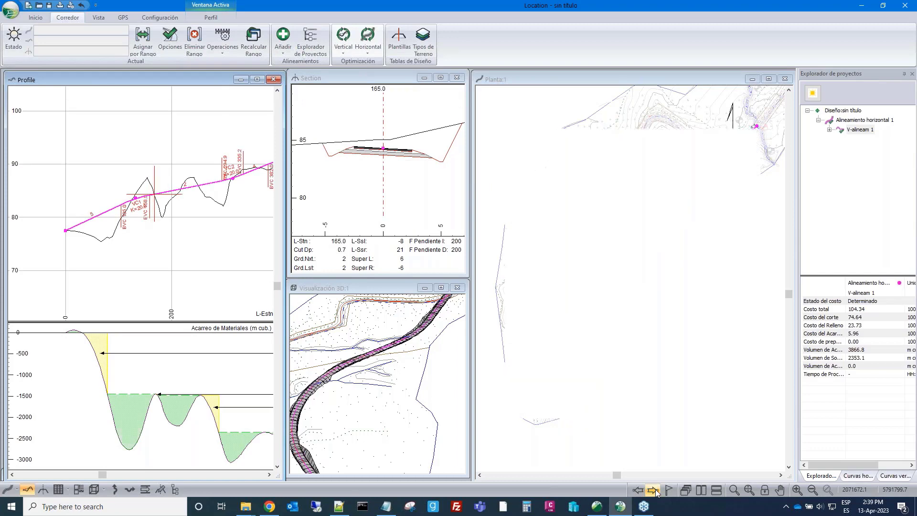
{"action": "left_click", "coordinate": [656, 491]}
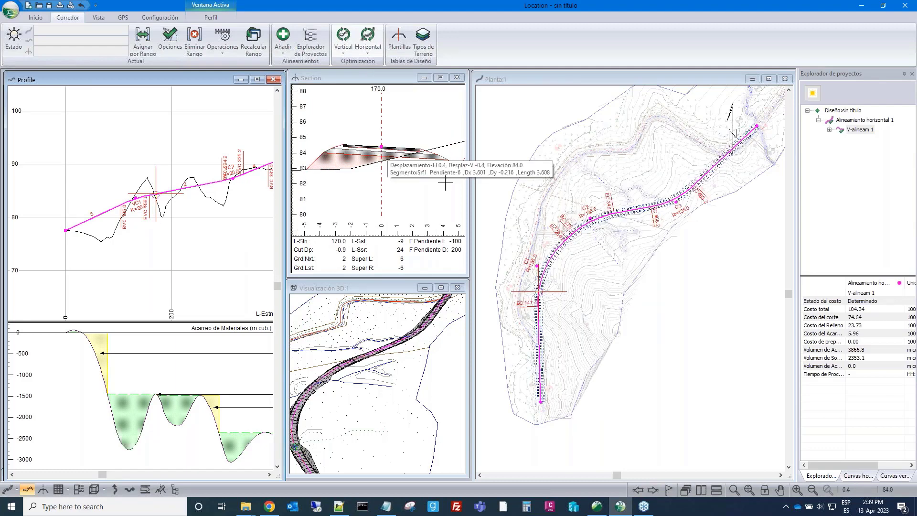
{"action": "scroll", "coordinate": [388, 150], "scroll_direction": "up", "scroll_amount": 1}
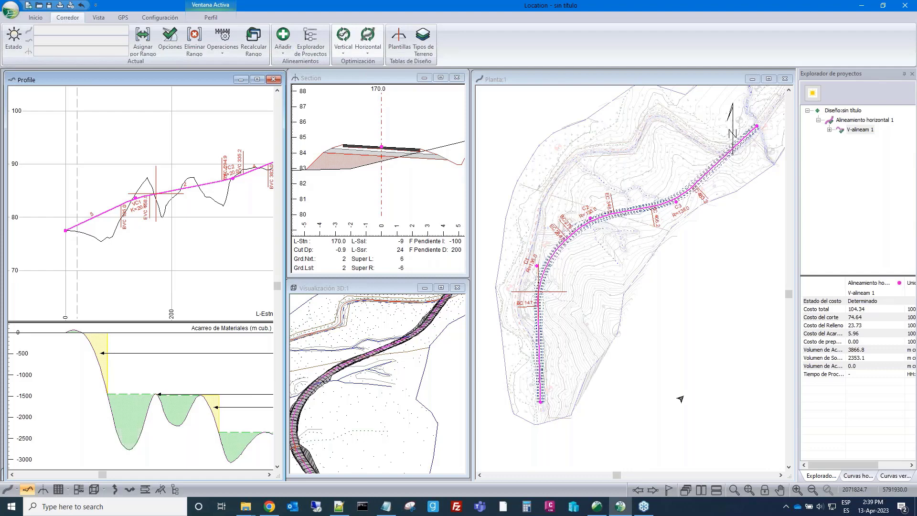
{"action": "left_click", "coordinate": [653, 491]}
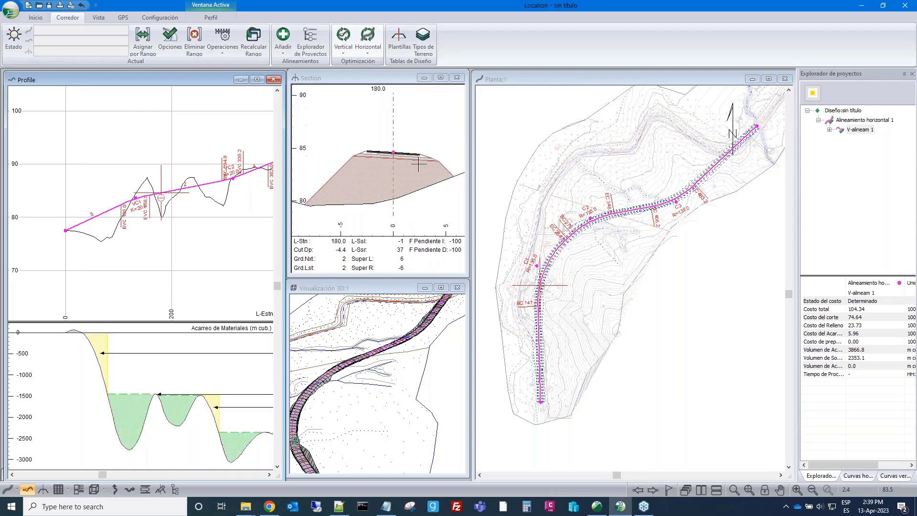
Update the display lists of the 3D view
{"action": "left_click", "coordinate": [388, 325]}
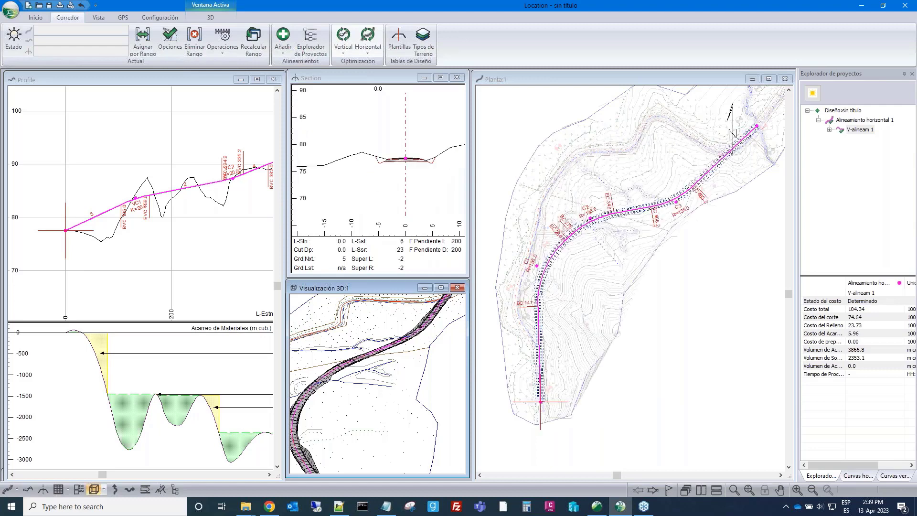
{"action": "right_click", "coordinate": [372, 384]}
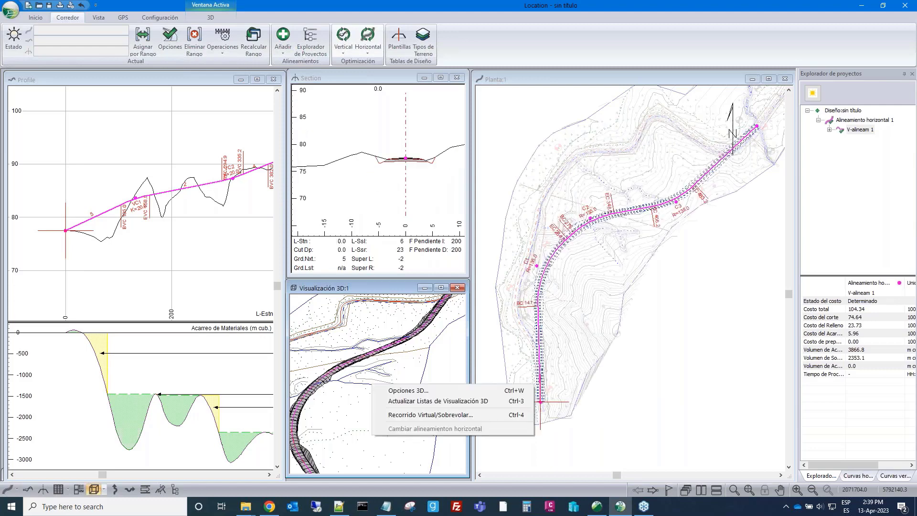
{"action": "left_click", "coordinate": [390, 403]}
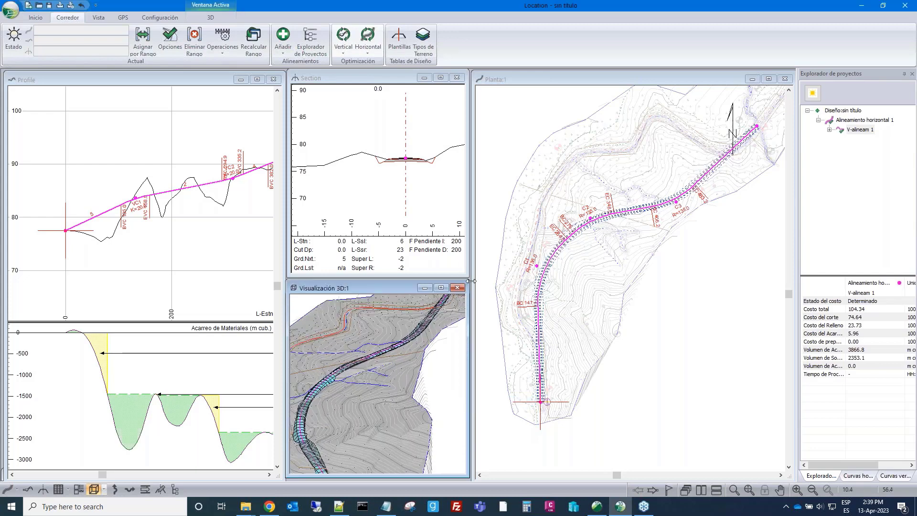
Enlarge the 3D window over the section and plan windows and inspect the road corridor on the terrain
{"action": "left_click_drag", "start_coordinate": [471, 281], "coordinate": [611, 166]}
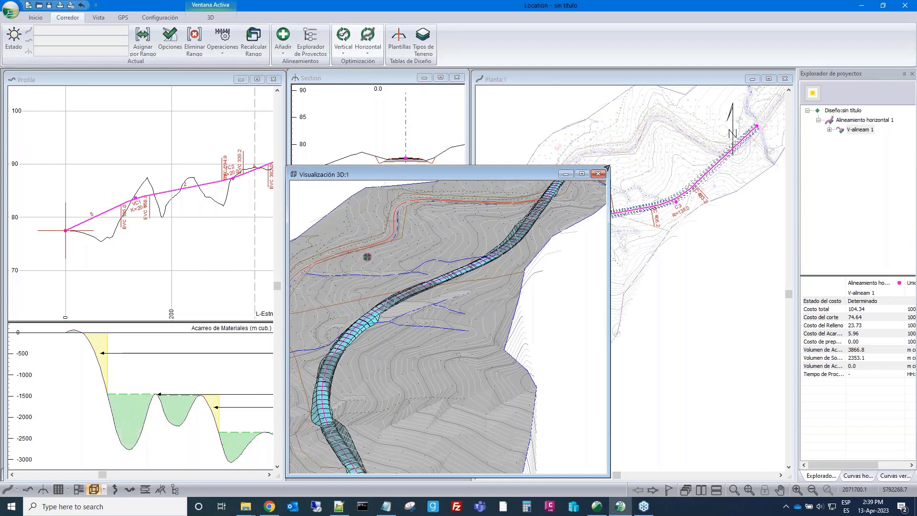
{"action": "mouse_move", "coordinate": [608, 171]}
{"action": "left_click_drag", "start_coordinate": [610, 167], "coordinate": [668, 92]}
{"action": "scroll", "coordinate": [457, 243], "scroll_direction": "up", "scroll_amount": 1}
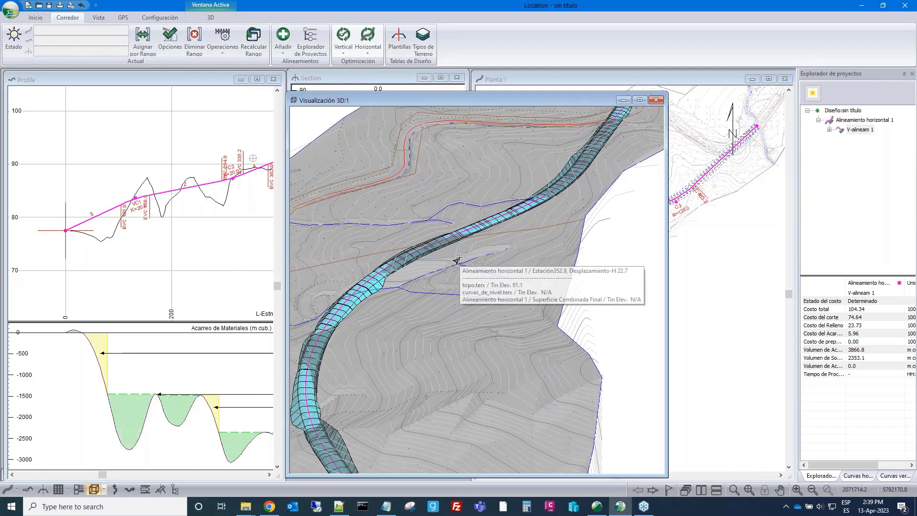
{"action": "scroll", "coordinate": [458, 261], "scroll_direction": "down", "scroll_amount": 5}
{"action": "scroll", "coordinate": [476, 377], "scroll_direction": "up", "scroll_amount": 2}
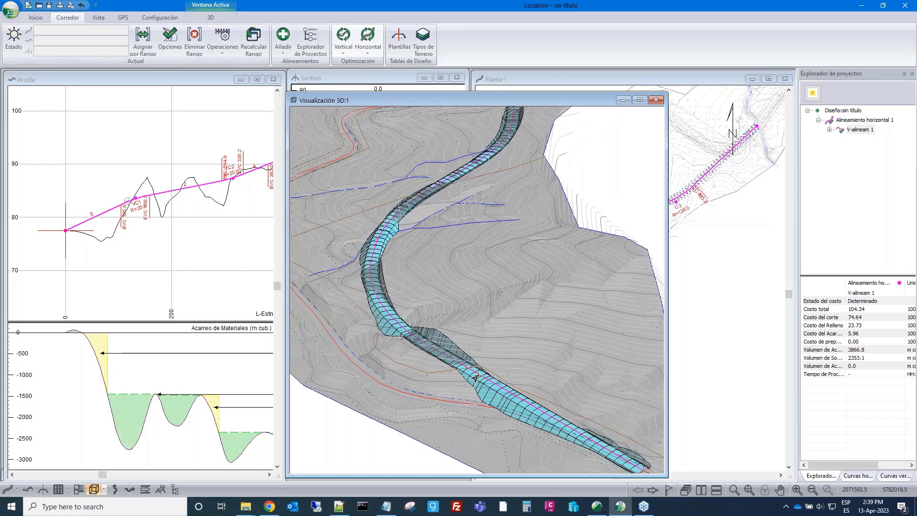
Hide the drawn elements of topo.terx, curvas_de_nivel.terx and the alignment's Superficie Combinada Final in the 3D view
{"action": "scroll", "coordinate": [476, 377], "scroll_direction": "up", "scroll_amount": 2}
{"action": "middle_click_drag", "start_coordinate": [478, 333], "coordinate": [454, 274]}
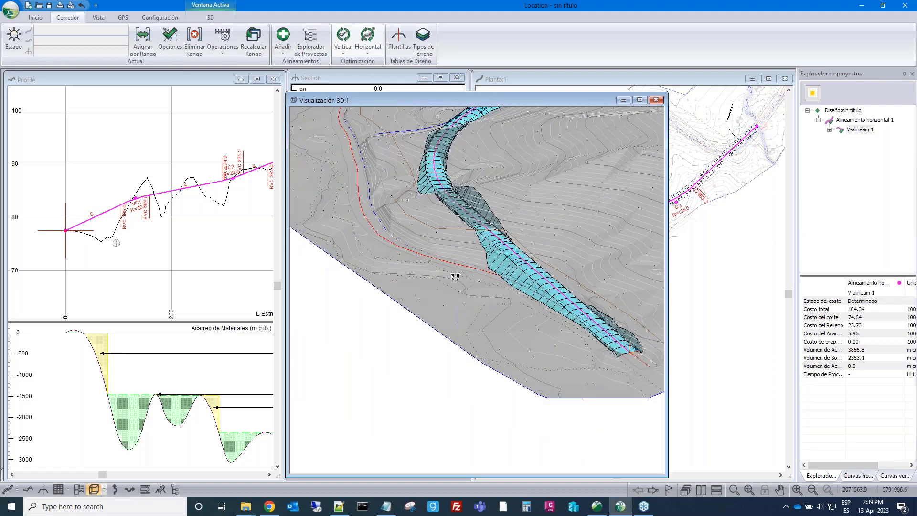
{"action": "right_click", "coordinate": [533, 178]}
{"action": "left_click", "coordinate": [553, 188]}
{"action": "left_click", "coordinate": [340, 183]}
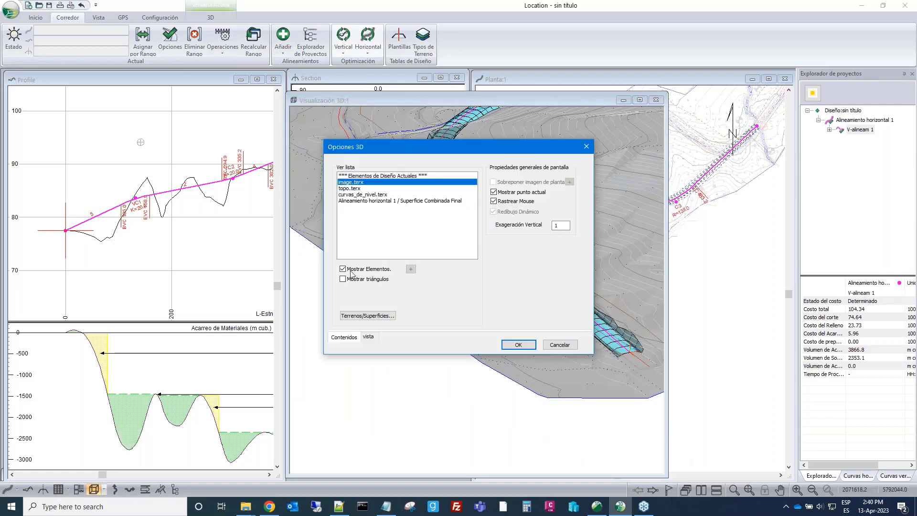
{"action": "left_click", "coordinate": [350, 188]}
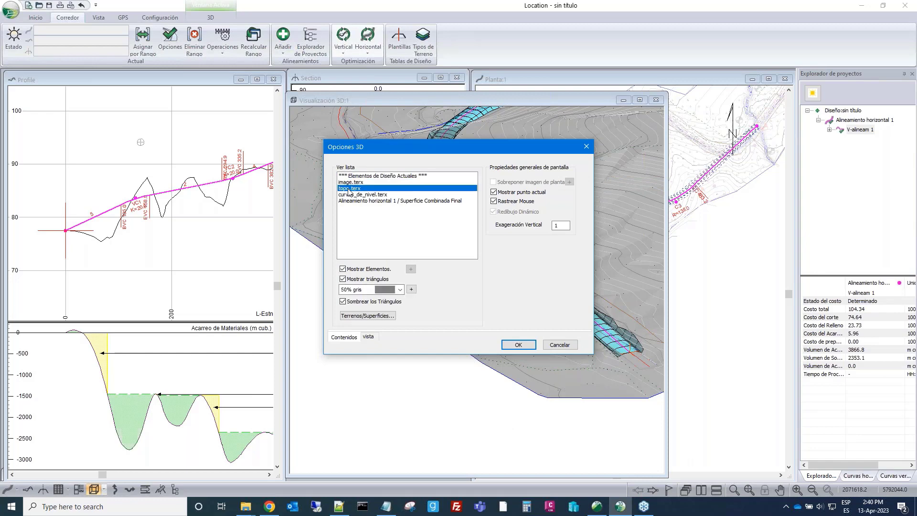
{"action": "left_click", "coordinate": [342, 269]}
{"action": "left_click", "coordinate": [346, 195]}
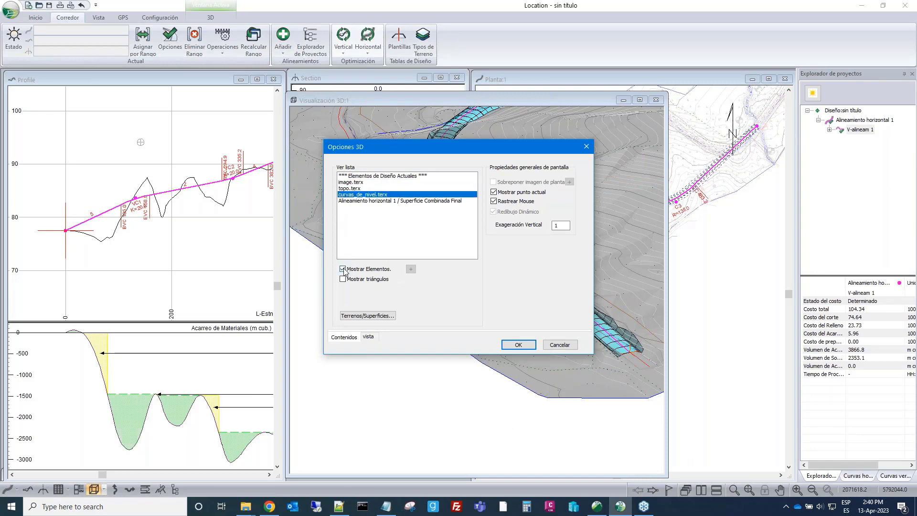
{"action": "left_click", "coordinate": [348, 202]}
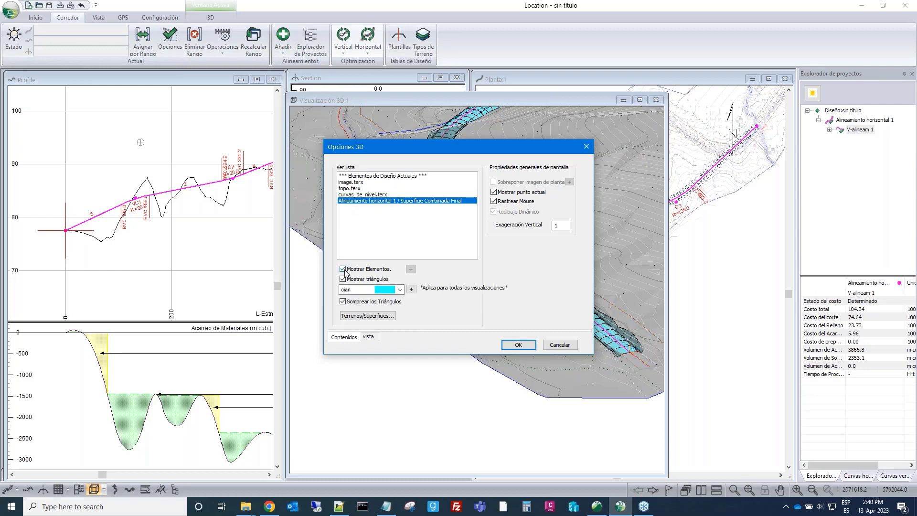
{"action": "left_click", "coordinate": [342, 269]}
{"action": "left_click", "coordinate": [518, 345]}
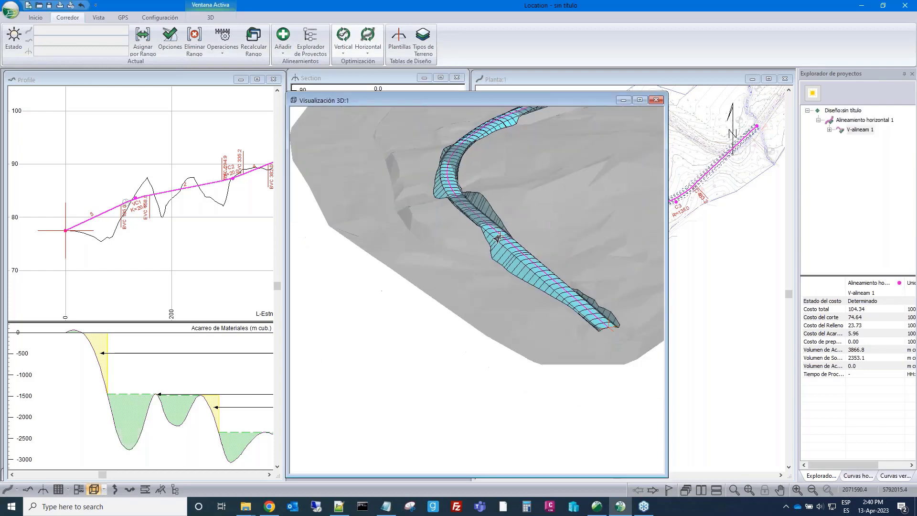
Inspect the road corridor on the bare terrain and open the 3D export settings of the current design elements
{"action": "left_click_drag", "start_coordinate": [498, 239], "coordinate": [428, 111]}
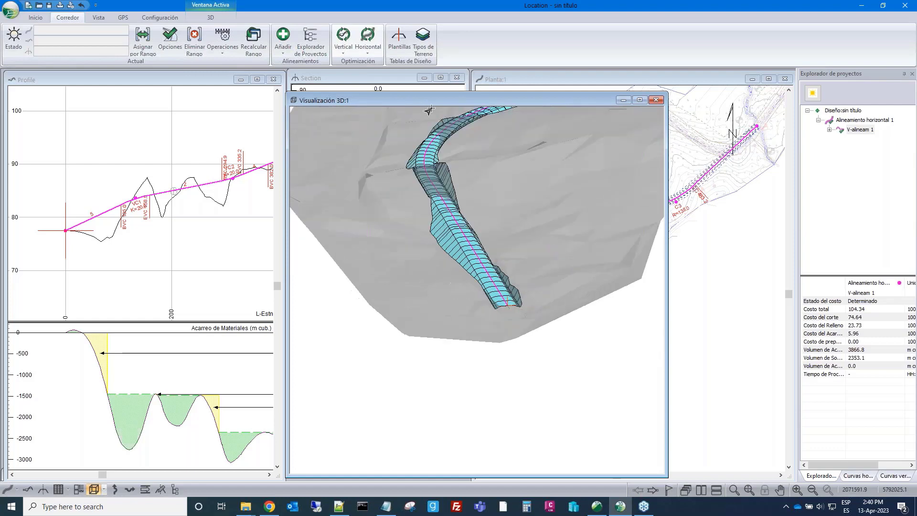
{"action": "left_click_drag", "start_coordinate": [426, 197], "coordinate": [443, 252]}
{"action": "right_click", "coordinate": [501, 240]}
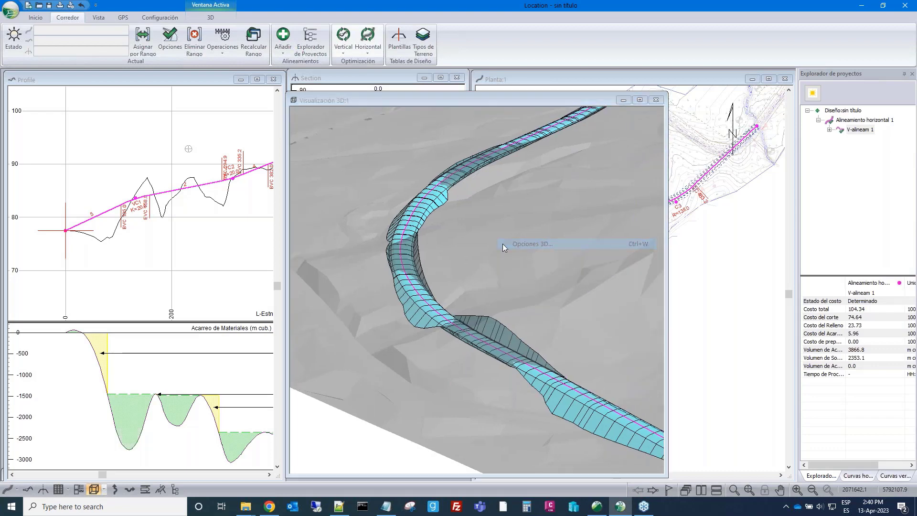
{"action": "left_click", "coordinate": [502, 244]}
{"action": "left_click", "coordinate": [411, 268]}
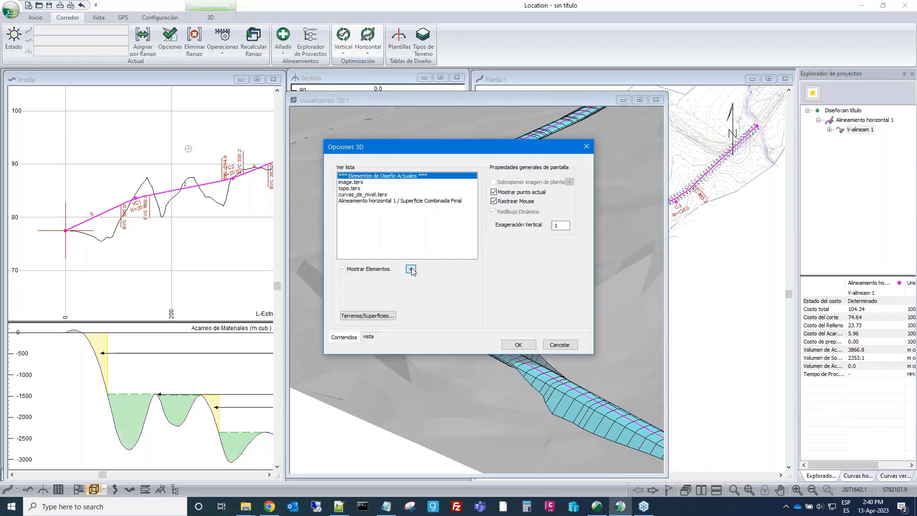
Review the template codes included in the 3D export settings and accept the 3D options
{"action": "left_click", "coordinate": [363, 309]}
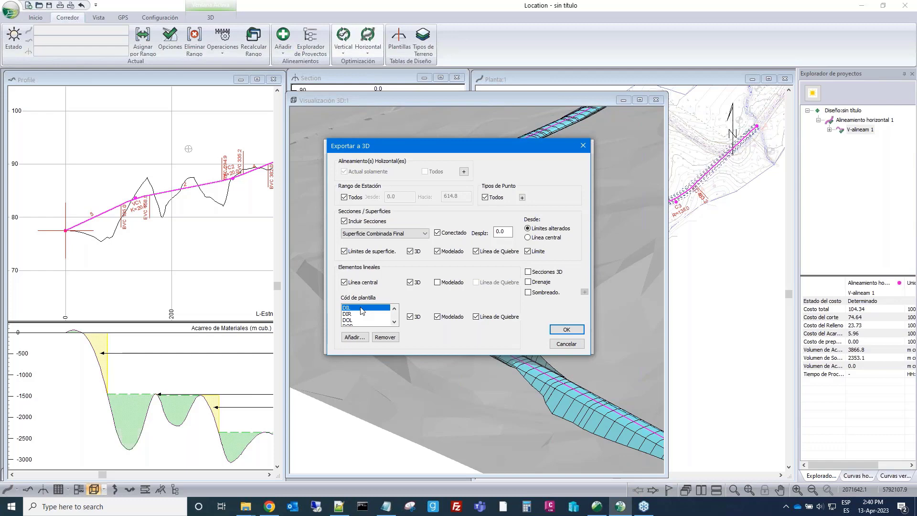
{"action": "key", "text": "Down"}
{"action": "key", "text": "Down"}
{"action": "key", "text": "Down"}
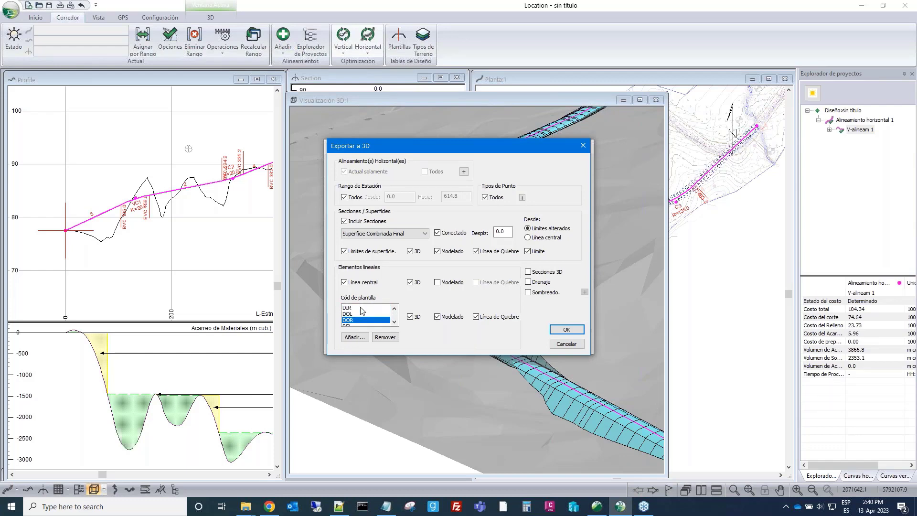
{"action": "key", "text": "Down"}
{"action": "key", "text": "Down"}
{"action": "key", "text": "Down"}
{"action": "key", "text": "Down"}
{"action": "left_click", "coordinate": [350, 308]}
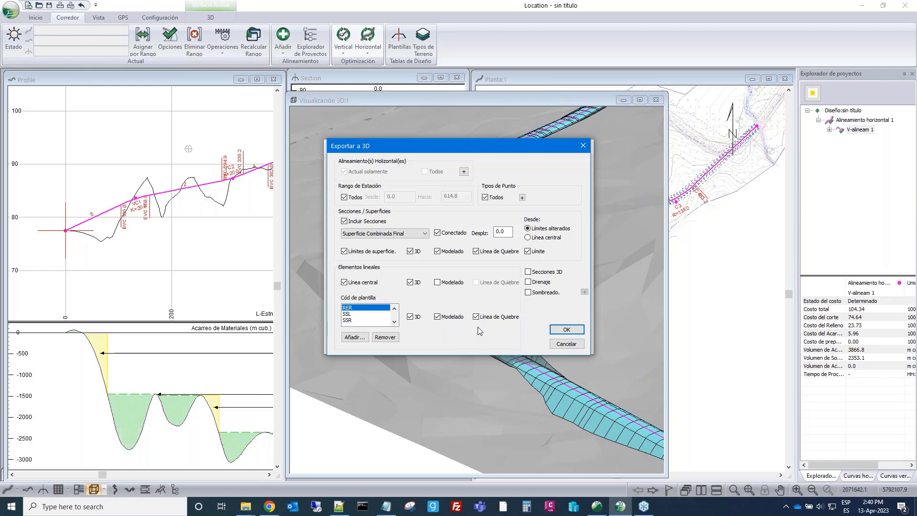
{"action": "left_click", "coordinate": [566, 330]}
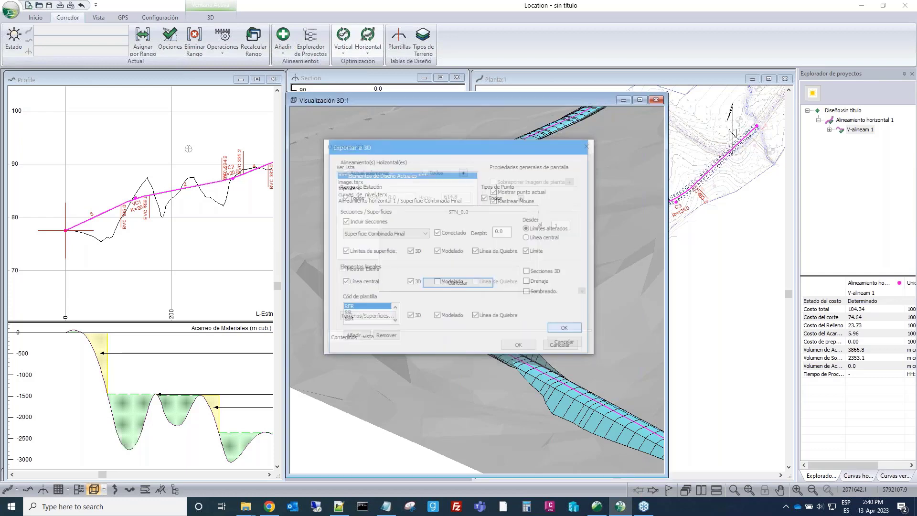
{"action": "left_click", "coordinate": [528, 350]}
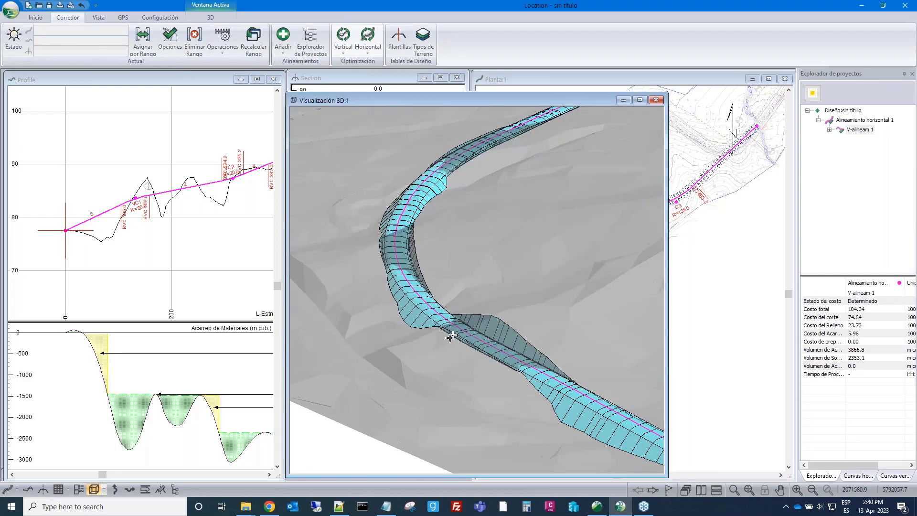
Inspect the corridor's cut and fill slopes in 3D and shrink the 3D window to uncover the section and plan
{"action": "middle_click_drag", "start_coordinate": [453, 336], "coordinate": [481, 248]}
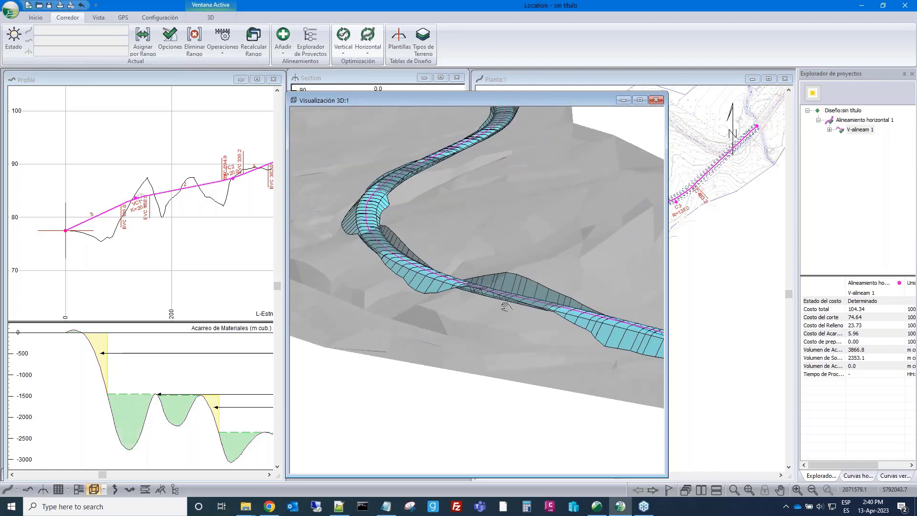
{"action": "middle_click_drag", "start_coordinate": [506, 306], "coordinate": [505, 256]}
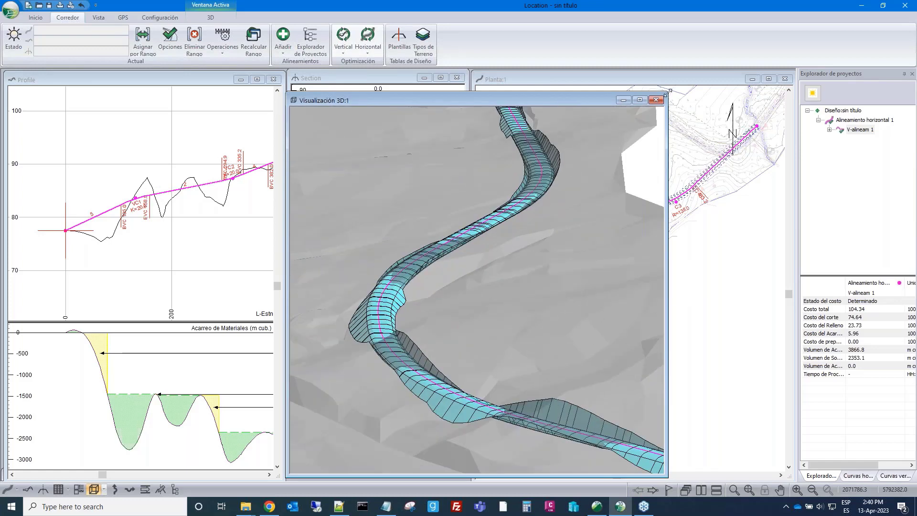
{"action": "left_click_drag", "start_coordinate": [617, 144], "coordinate": [468, 282]}
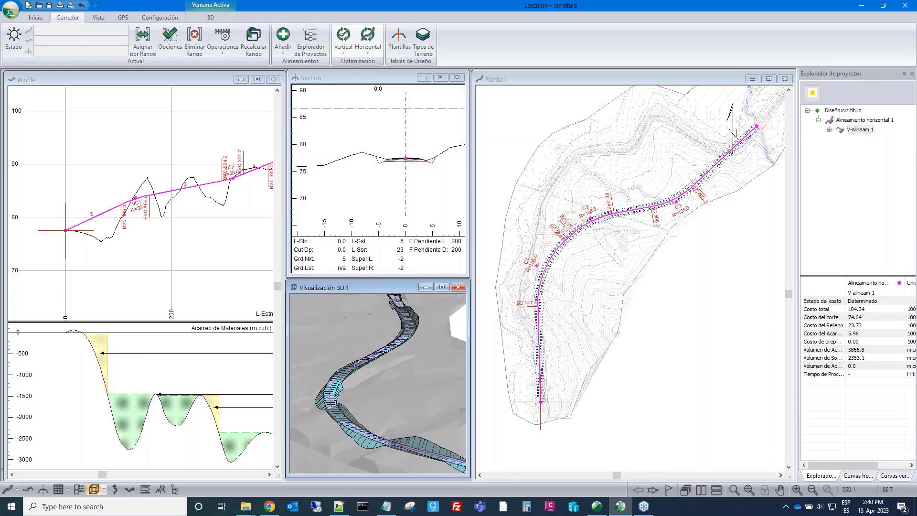
Make station 295.3 the current point in the plan, where the drainage line crosses the alignment
{"action": "scroll", "coordinate": [226, 182], "scroll_direction": "down", "scroll_amount": 1}
{"action": "left_click_drag", "start_coordinate": [158, 203], "coordinate": [149, 208]}
{"action": "scroll", "coordinate": [149, 208], "scroll_direction": "down", "scroll_amount": 1}
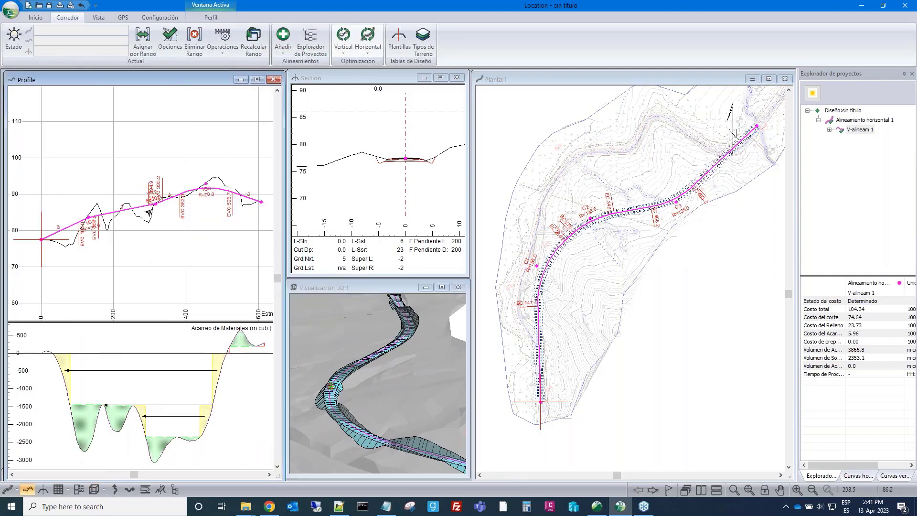
{"action": "middle_click_drag", "start_coordinate": [228, 226], "coordinate": [218, 223]}
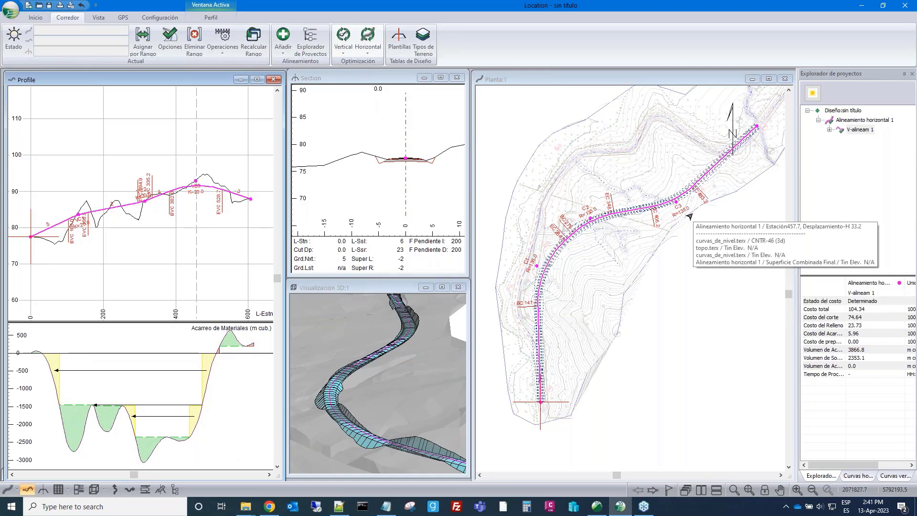
{"action": "scroll", "coordinate": [693, 217], "scroll_direction": "up", "scroll_amount": 2}
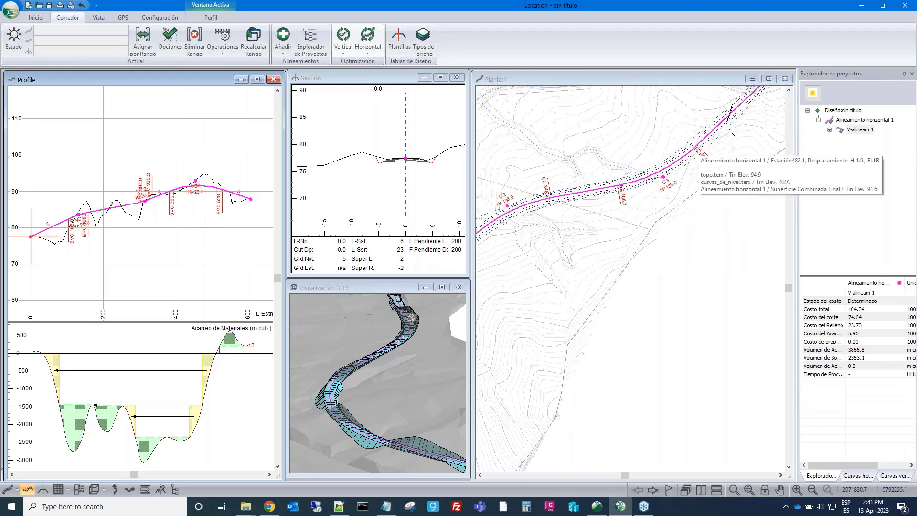
{"action": "scroll", "coordinate": [697, 157], "scroll_direction": "up", "scroll_amount": 2}
{"action": "scroll", "coordinate": [697, 188], "scroll_direction": "down", "scroll_amount": 2}
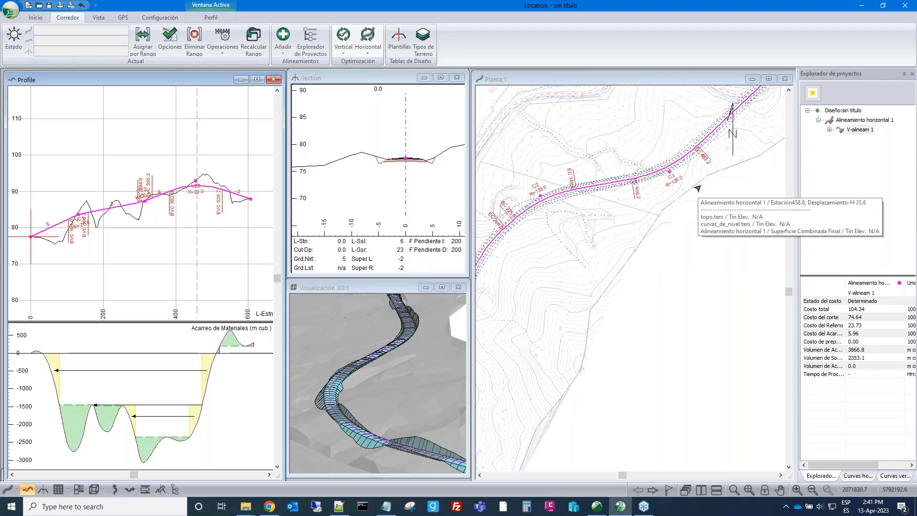
{"action": "mouse_move", "coordinate": [712, 139]}
{"action": "middle_mouse_down"}
{"action": "mouse_move", "coordinate": [709, 183]}
{"action": "mouse_move", "coordinate": [757, 164]}
{"action": "middle_mouse_up"}
{"action": "scroll", "coordinate": [590, 237], "scroll_direction": "up", "scroll_amount": 3}
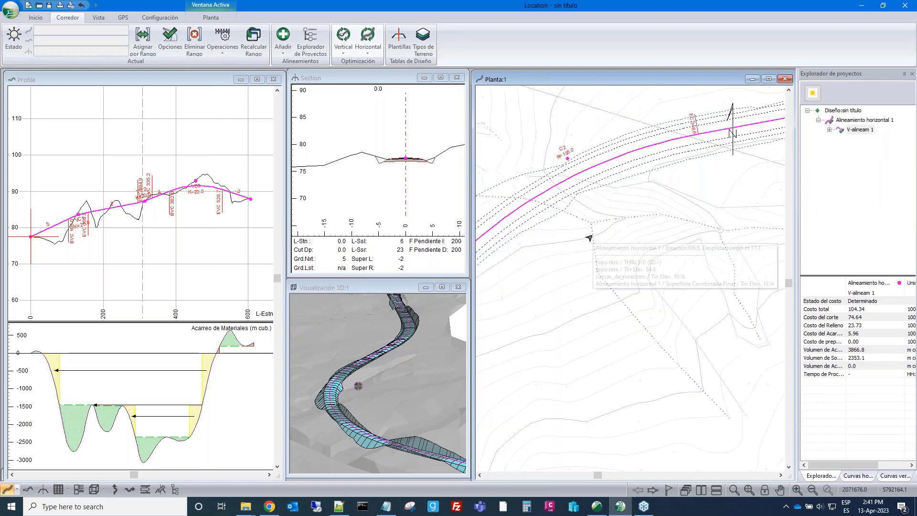
{"action": "middle_click_drag", "start_coordinate": [591, 215], "coordinate": [667, 185]}
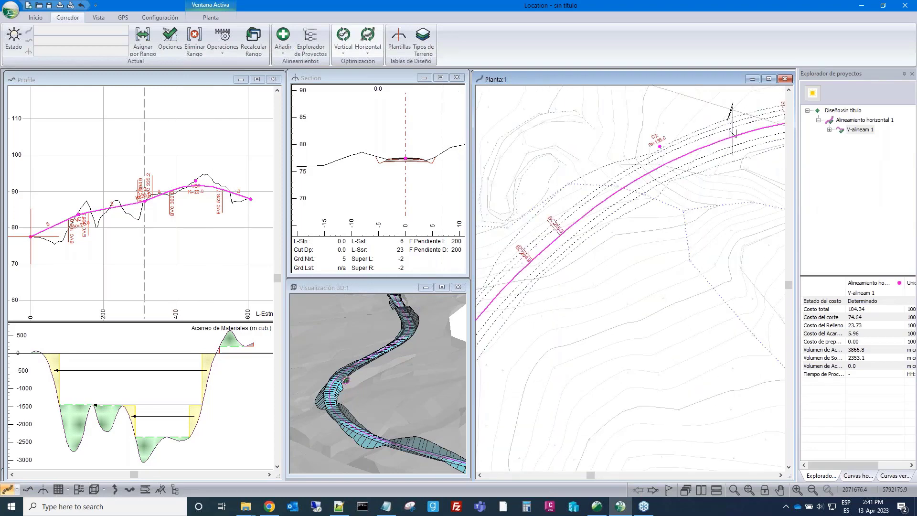
{"action": "left_click", "coordinate": [617, 191]}
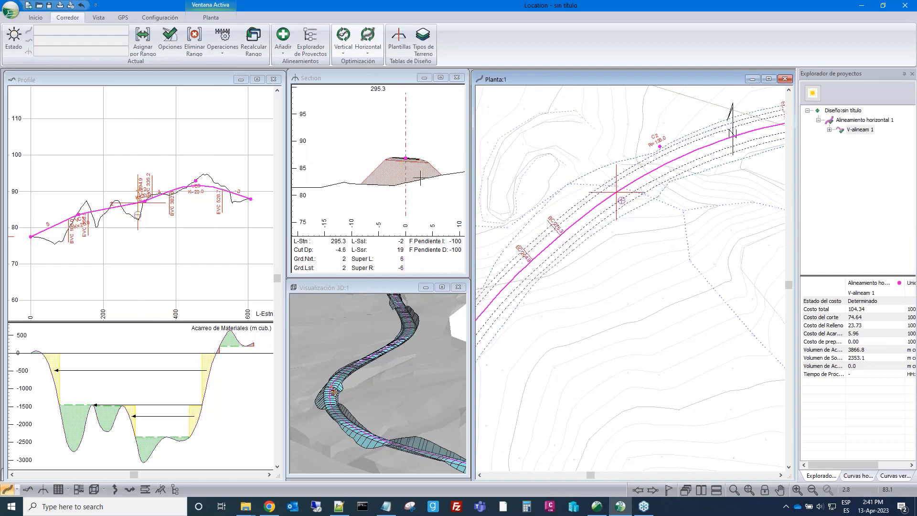
Examine the fill section at station 295.3 and add a drainage pipe at that station
{"action": "left_click", "coordinate": [420, 177]}
{"action": "scroll", "coordinate": [420, 177], "scroll_direction": "up", "scroll_amount": 2}
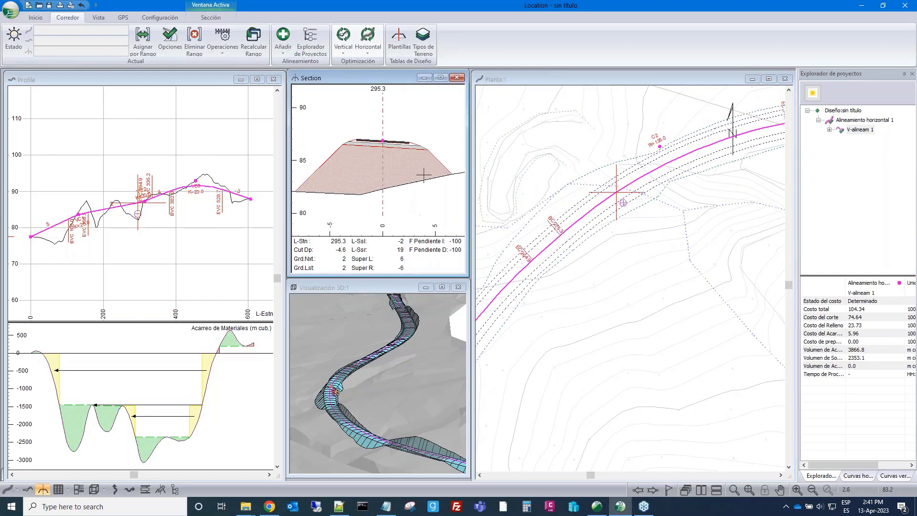
{"action": "scroll", "coordinate": [423, 177], "scroll_direction": "down", "scroll_amount": 2}
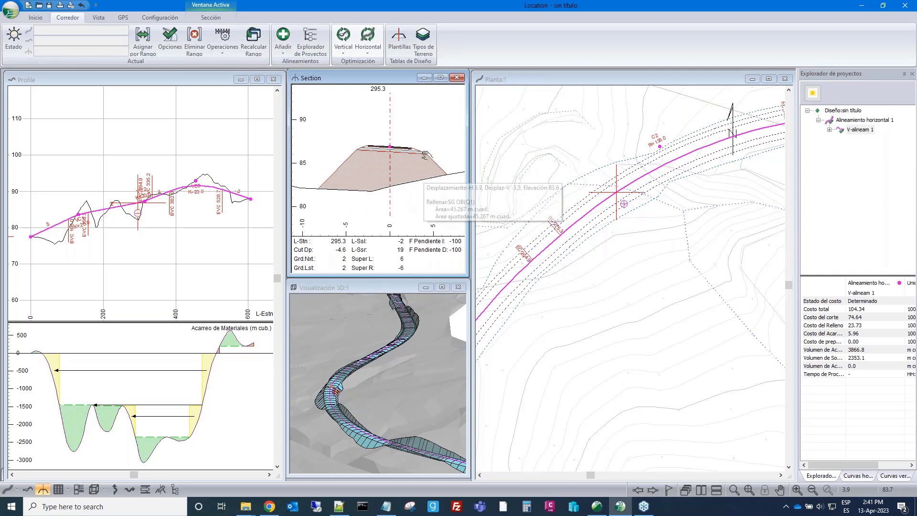
{"action": "middle_click_drag", "start_coordinate": [424, 175], "coordinate": [426, 156]}
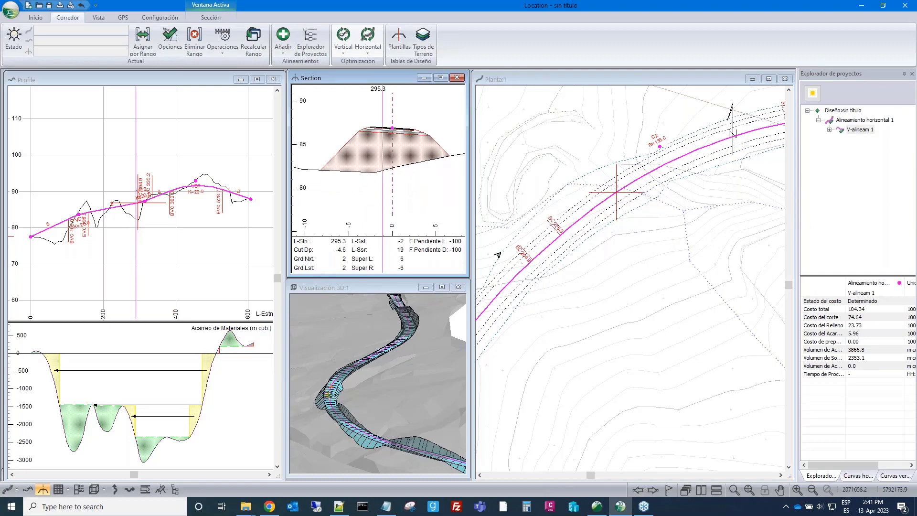
{"action": "left_click", "coordinate": [146, 490]}
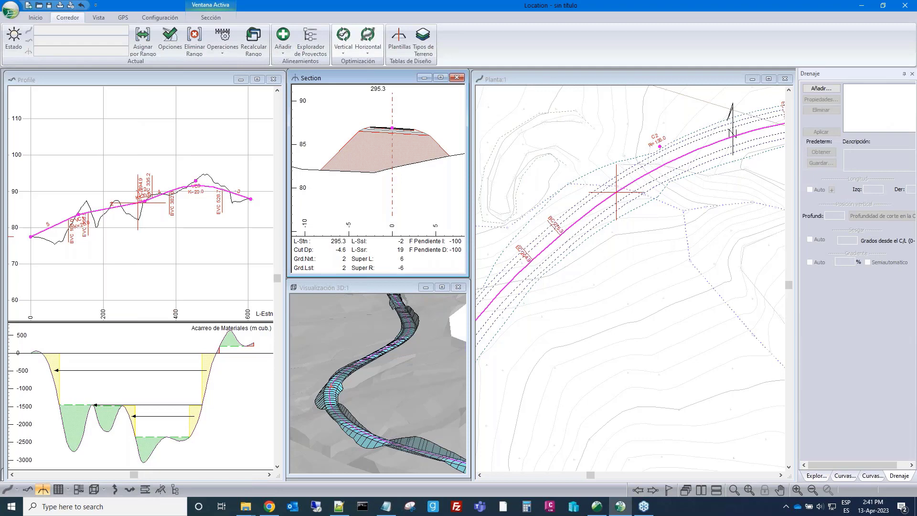
{"action": "left_click", "coordinate": [822, 89]}
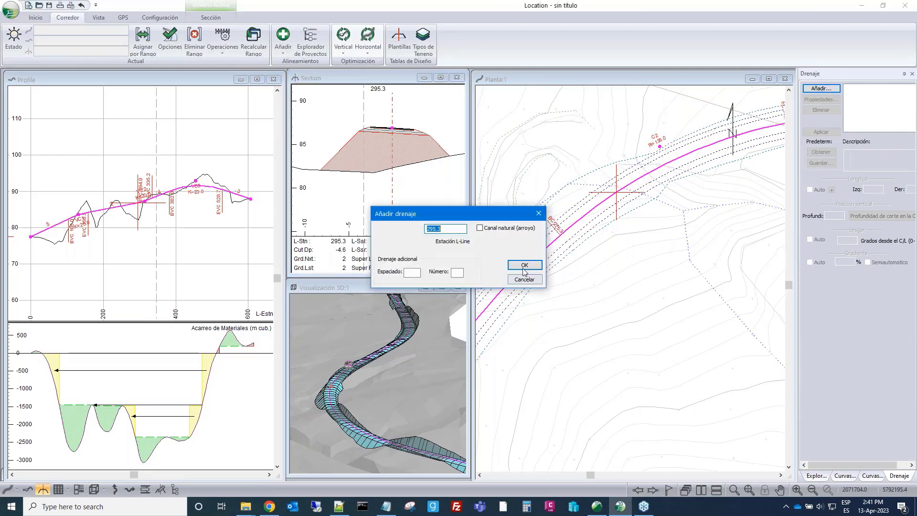
{"action": "left_click", "coordinate": [524, 268]}
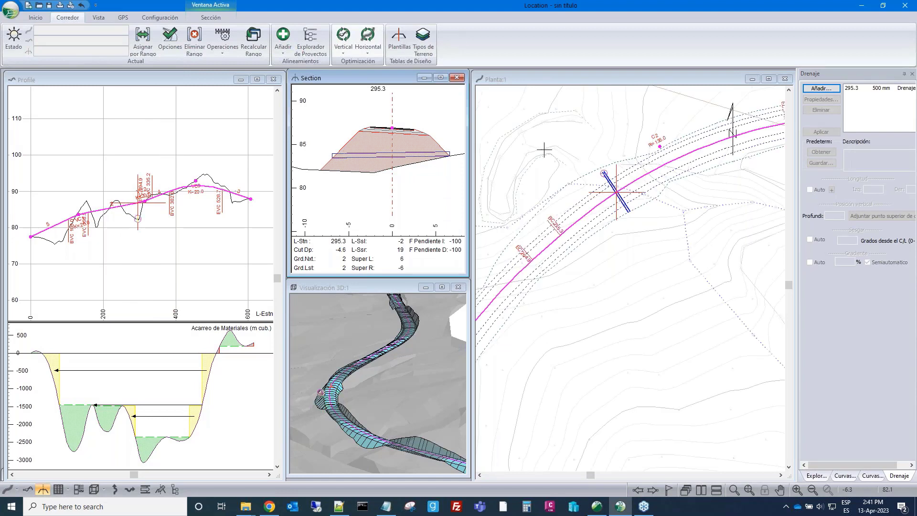
Set the diameter of the circular drainage pipe at station 295.3 to 800 mm
{"action": "left_click", "coordinate": [858, 88]}
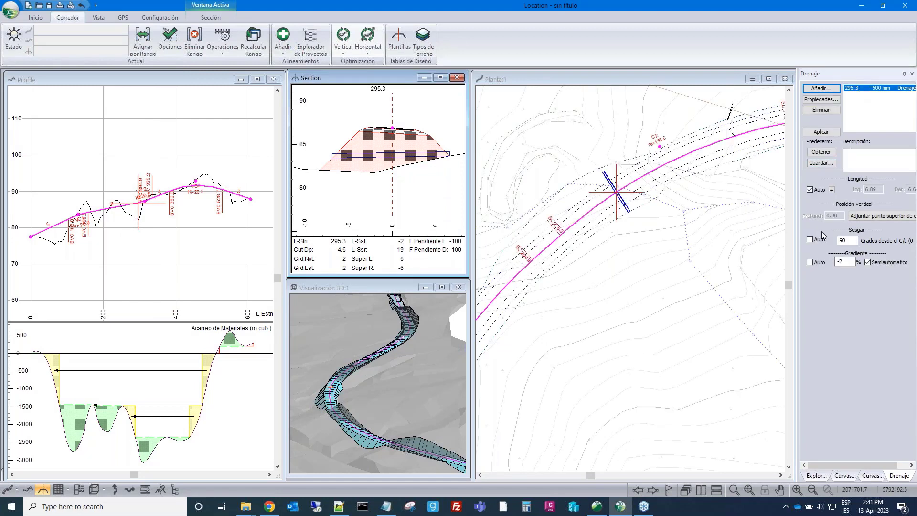
{"action": "left_click", "coordinate": [810, 102]}
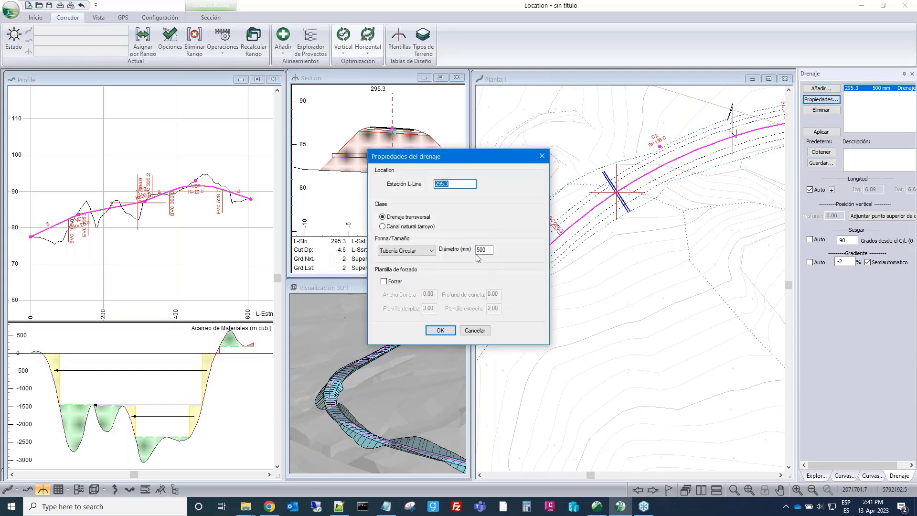
{"action": "left_click", "coordinate": [476, 250]}
{"action": "key", "text": "BackSpace"}
{"action": "type", "text": "8"}
{"action": "left_click", "coordinate": [440, 331]}
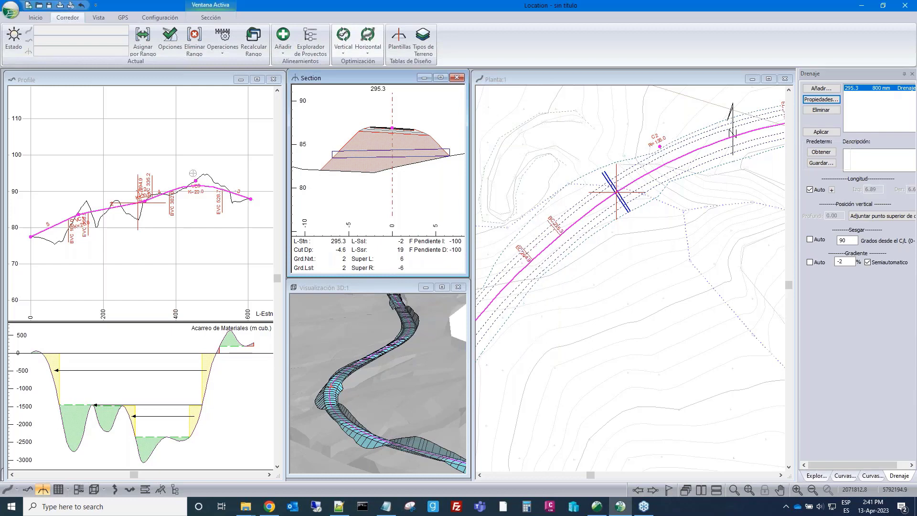
Set the gradient of the drainage pipe at station 295.3 to -8 % and apply it
{"action": "left_click", "coordinate": [840, 262]}
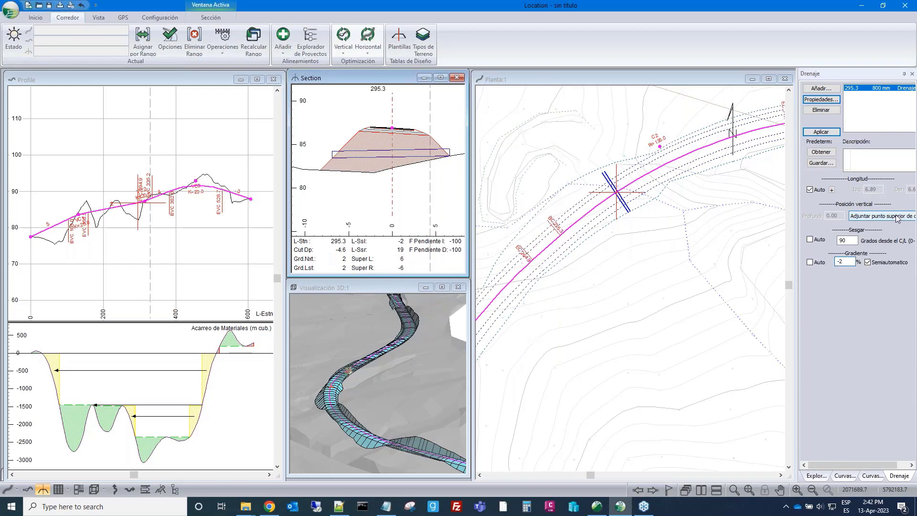
{"action": "key", "text": "BackSpace"}
{"action": "type", "text": "8"}
{"action": "key", "text": "Return"}
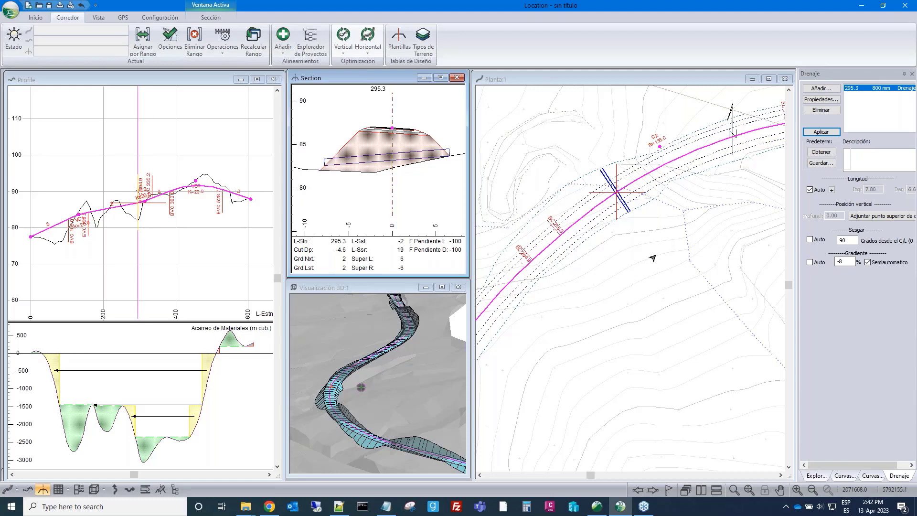
Turn on drainage display for the current design elements in the 3D view
{"action": "scroll", "coordinate": [621, 212], "scroll_direction": "up", "scroll_amount": 1}
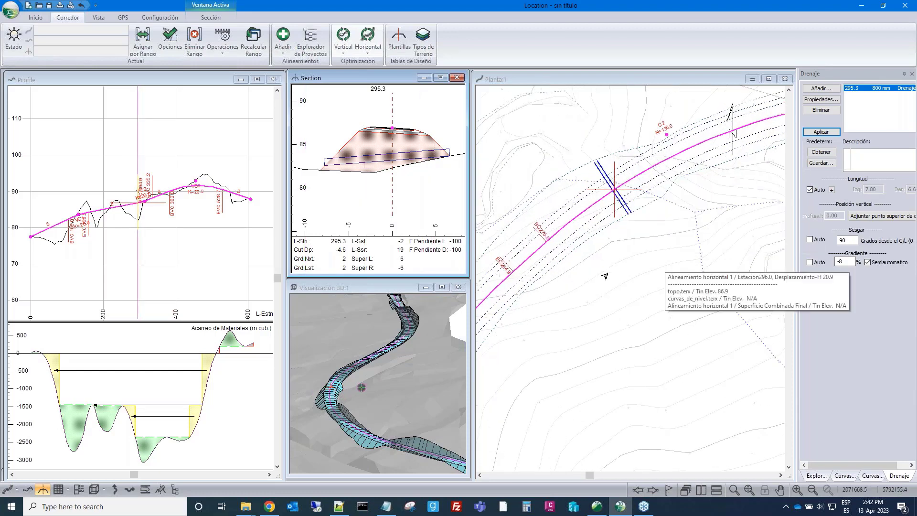
{"action": "right_click", "coordinate": [412, 407]}
{"action": "left_click", "coordinate": [440, 414]}
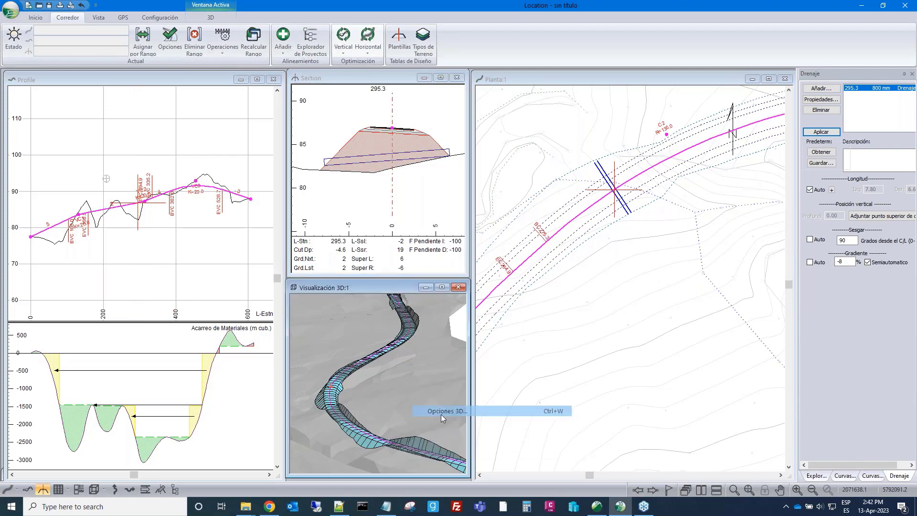
{"action": "left_click", "coordinate": [411, 269]}
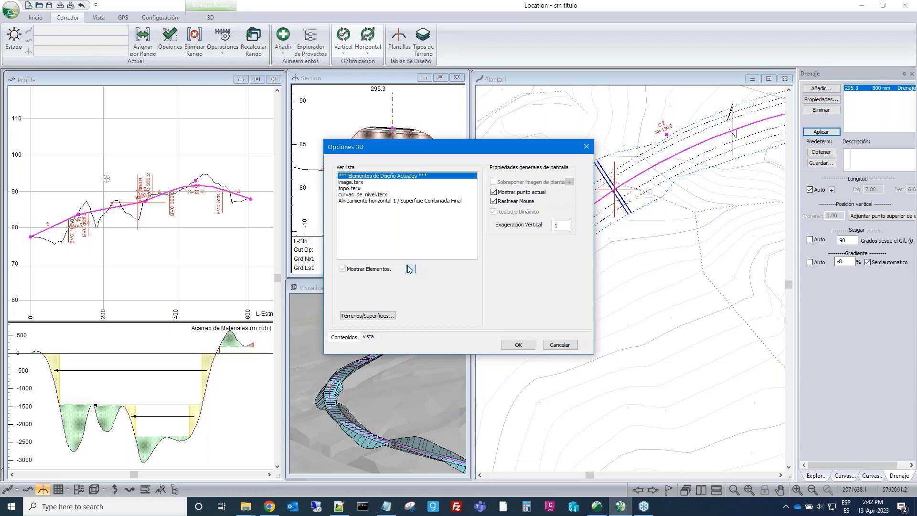
{"action": "left_click", "coordinate": [528, 282]}
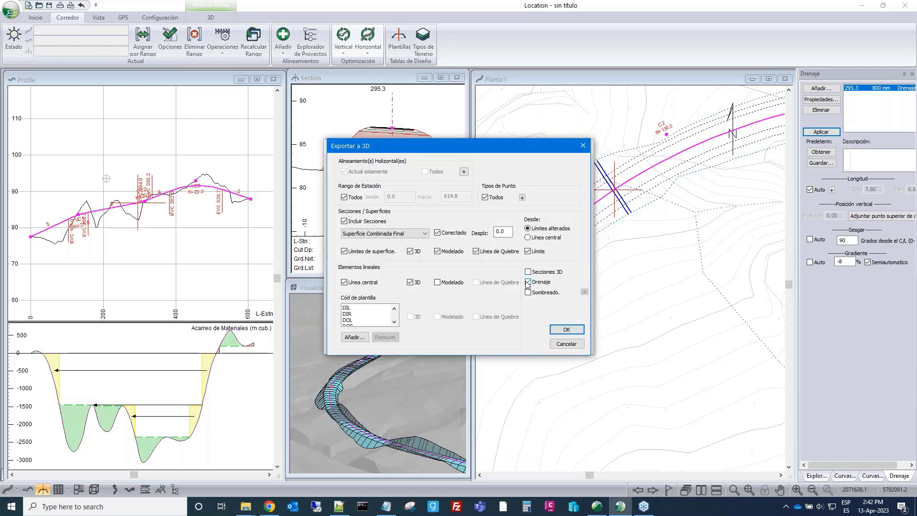
{"action": "left_click", "coordinate": [566, 330]}
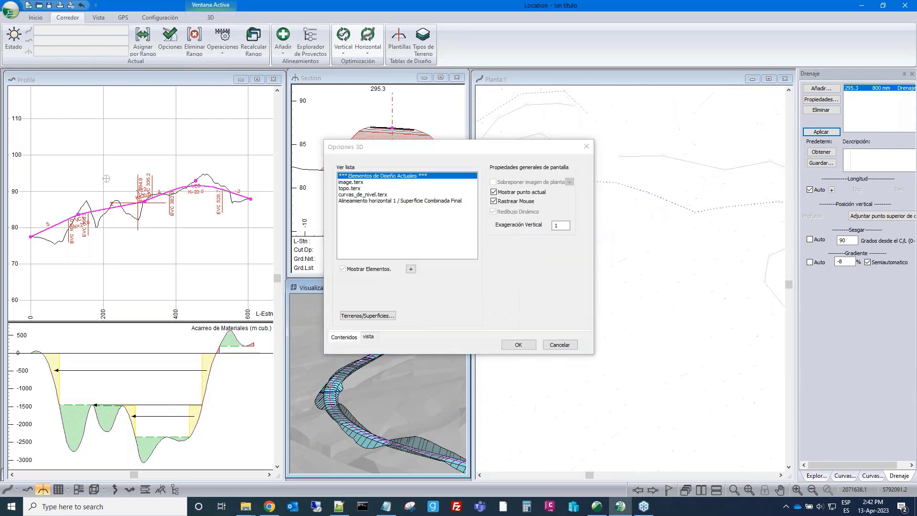
{"action": "left_click", "coordinate": [519, 345]}
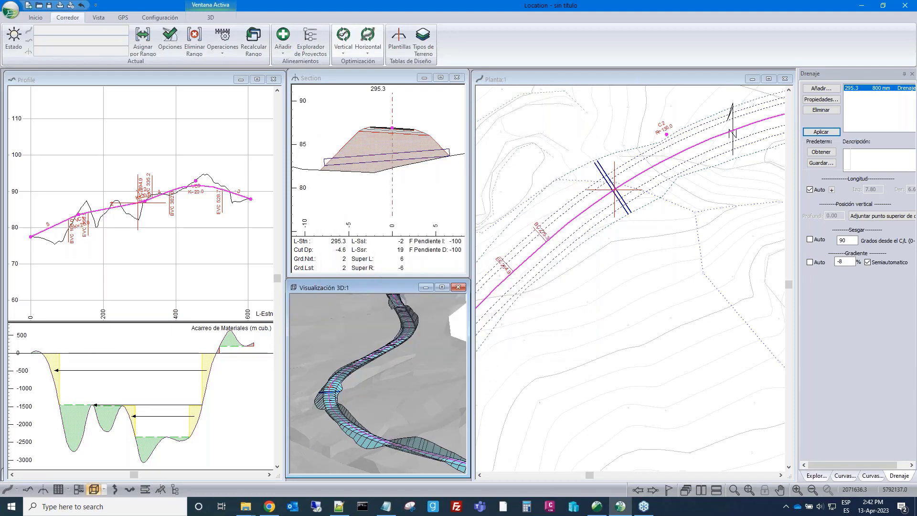
Make the 3D surface of Alineamiento horizontal 1 / Superficie Combinada Final opaque by changing its cyan colour's alpha channel
{"action": "scroll", "coordinate": [334, 394], "scroll_direction": "up", "scroll_amount": 5}
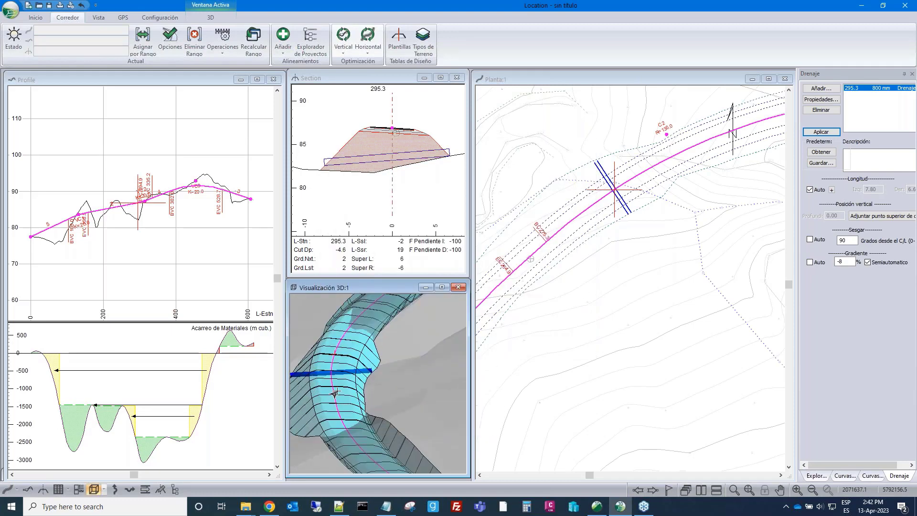
{"action": "scroll", "coordinate": [335, 395], "scroll_direction": "up", "scroll_amount": 3}
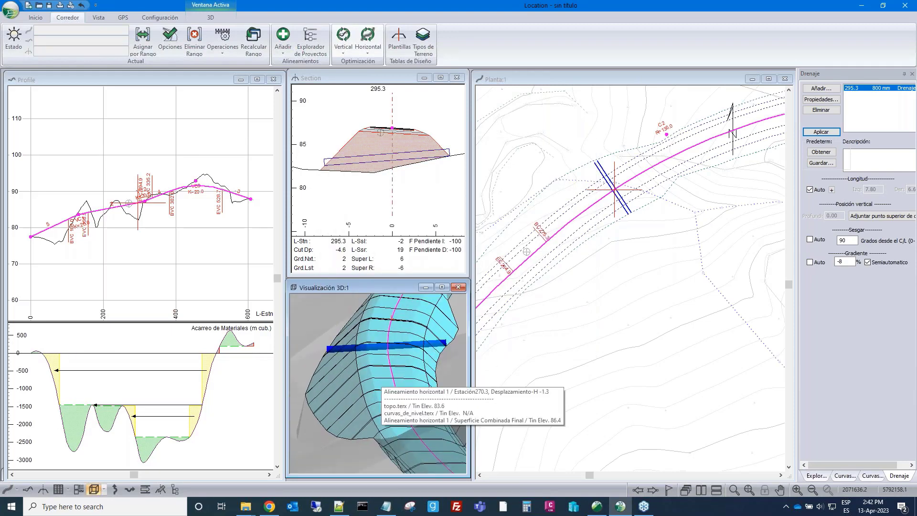
{"action": "middle_click_drag", "start_coordinate": [351, 379], "coordinate": [394, 385]}
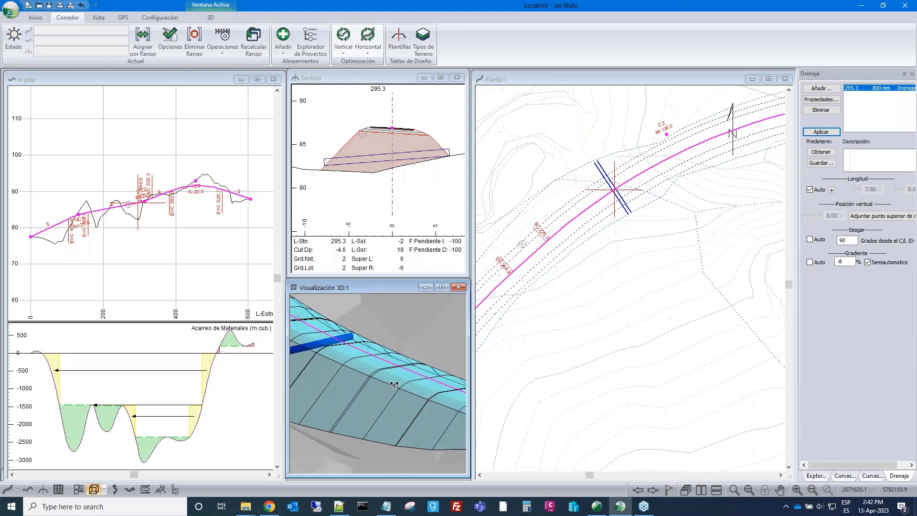
{"action": "scroll", "coordinate": [388, 378], "scroll_direction": "down", "scroll_amount": 3}
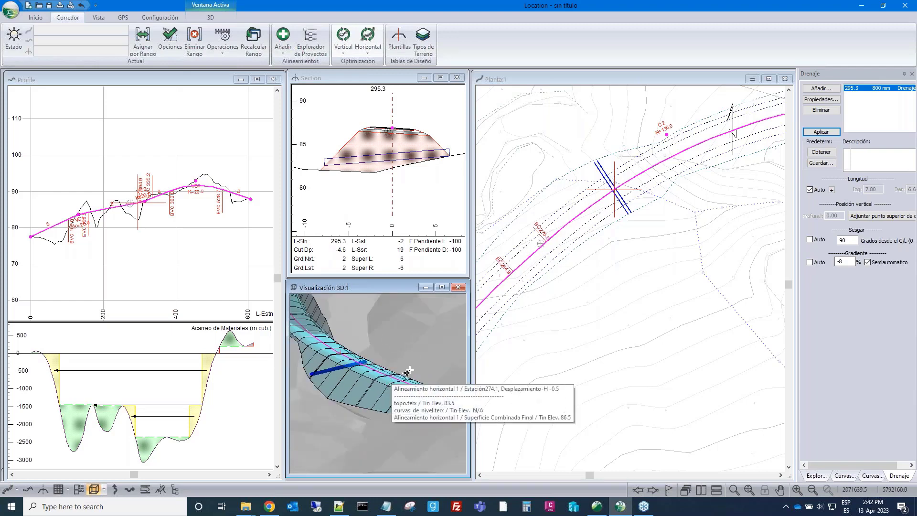
{"action": "right_click", "coordinate": [448, 338]}
{"action": "left_click", "coordinate": [449, 343]}
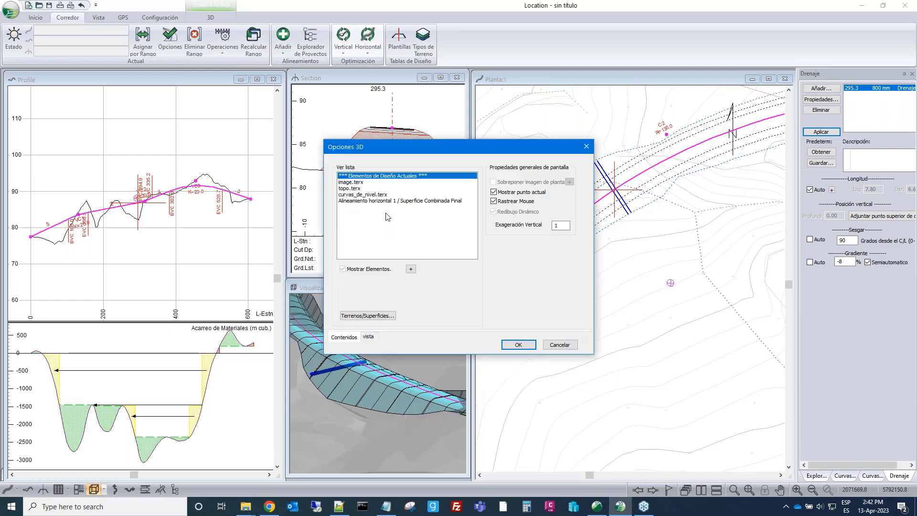
{"action": "left_click", "coordinate": [389, 202]}
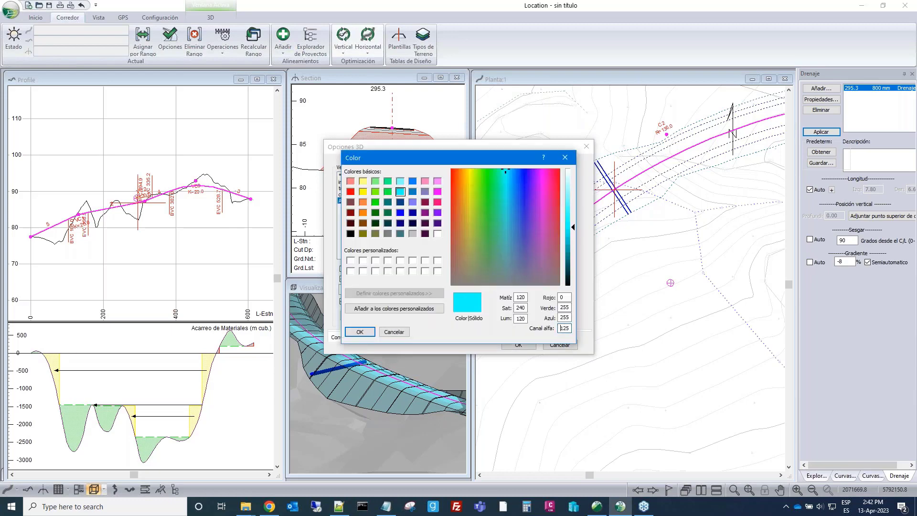
{"action": "key", "text": "BackSpace"}
{"action": "left_click", "coordinate": [360, 332]}
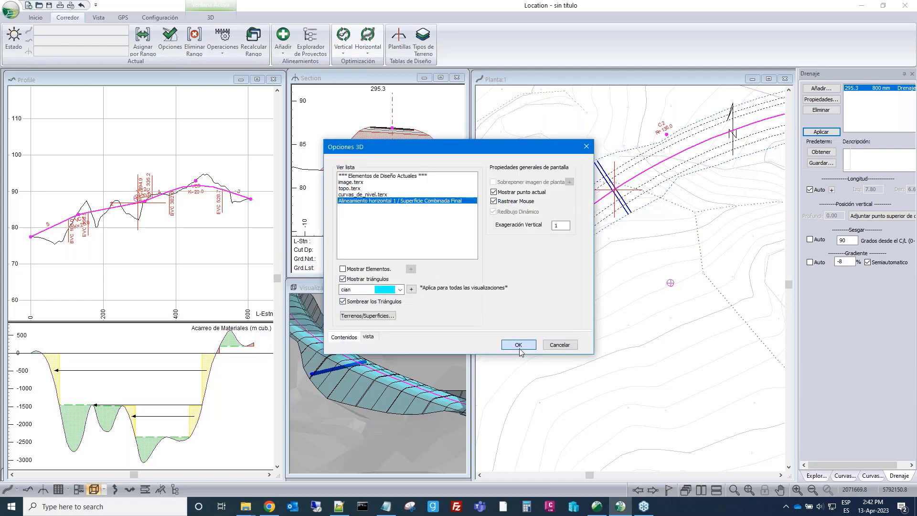
{"action": "left_click", "coordinate": [519, 346]}
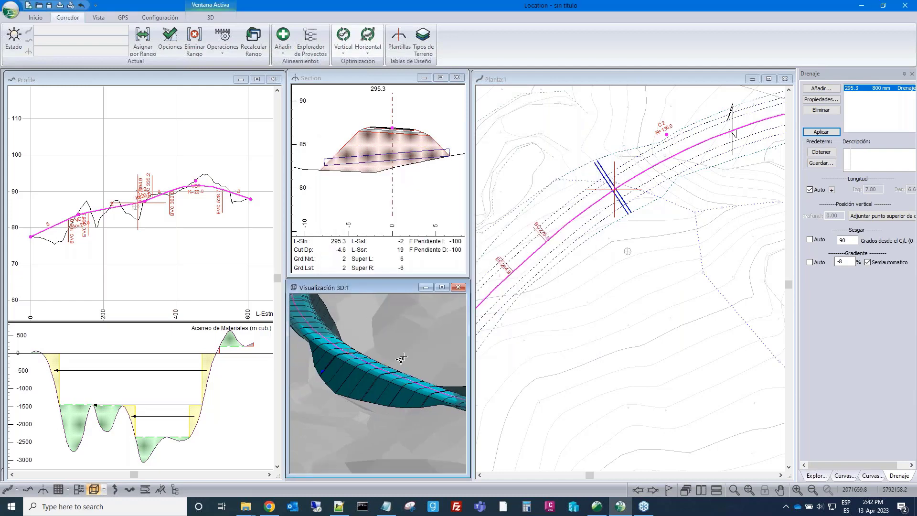
Examine the drainage pipe's ends at the fill slopes and the whole road corridor in a temporarily enlarged 3D view
{"action": "scroll", "coordinate": [402, 358], "scroll_direction": "up", "scroll_amount": 5}
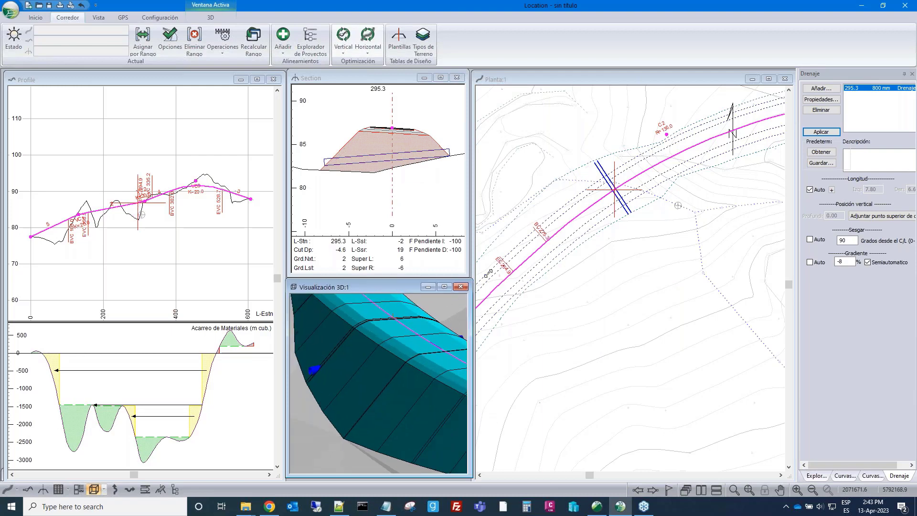
{"action": "left_click_drag", "start_coordinate": [468, 285], "coordinate": [697, 127]}
{"action": "scroll", "coordinate": [520, 280], "scroll_direction": "down", "scroll_amount": 5}
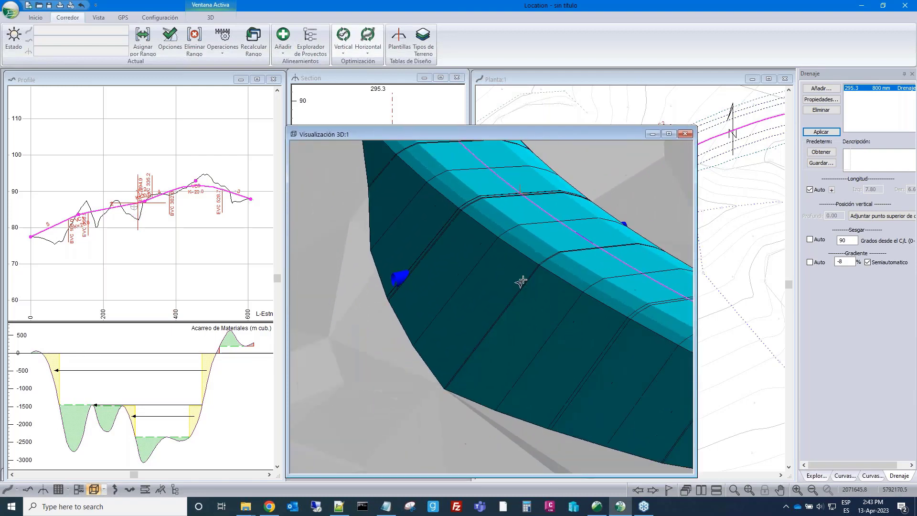
{"action": "scroll", "coordinate": [523, 280], "scroll_direction": "down", "scroll_amount": 2}
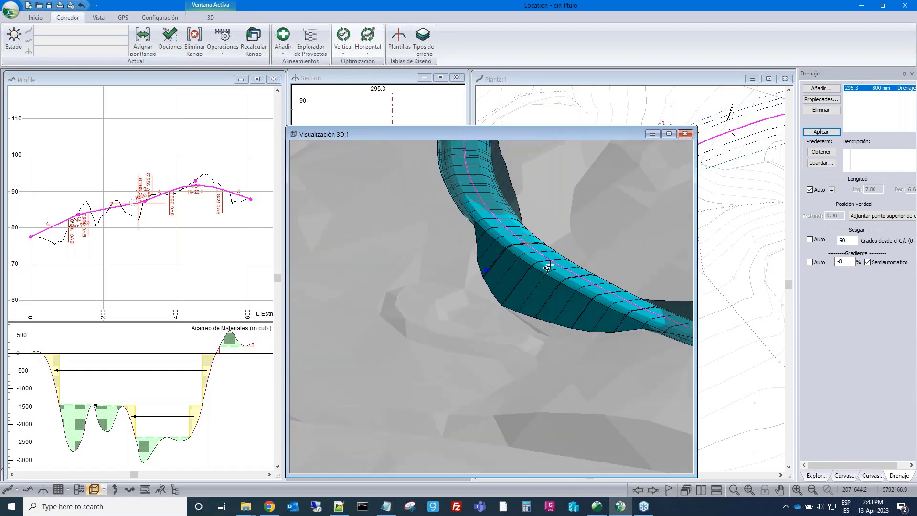
{"action": "scroll", "coordinate": [550, 266], "scroll_direction": "down", "scroll_amount": 2}
{"action": "scroll", "coordinate": [550, 266], "scroll_direction": "down", "scroll_amount": 1}
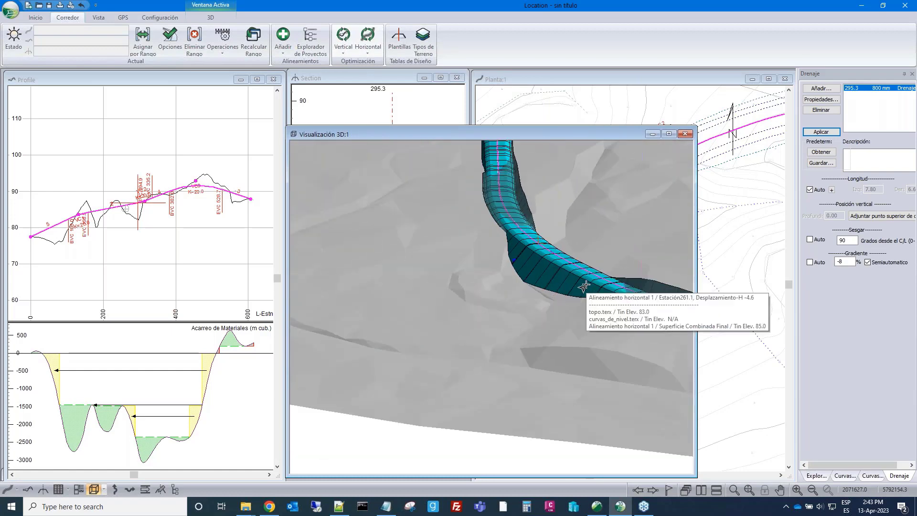
{"action": "left_click_drag", "start_coordinate": [586, 286], "coordinate": [524, 264]}
{"action": "left_click_drag", "start_coordinate": [572, 364], "coordinate": [510, 256]}
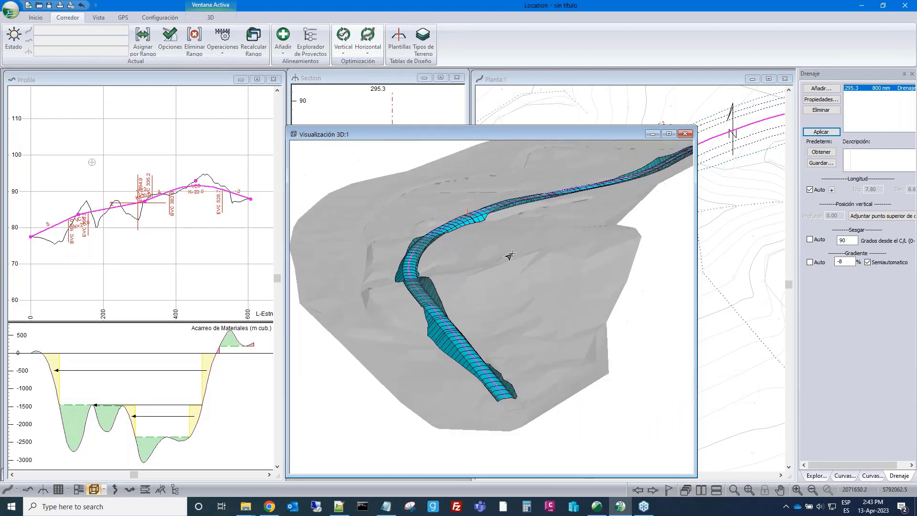
{"action": "scroll", "coordinate": [498, 266], "scroll_direction": "up", "scroll_amount": 2}
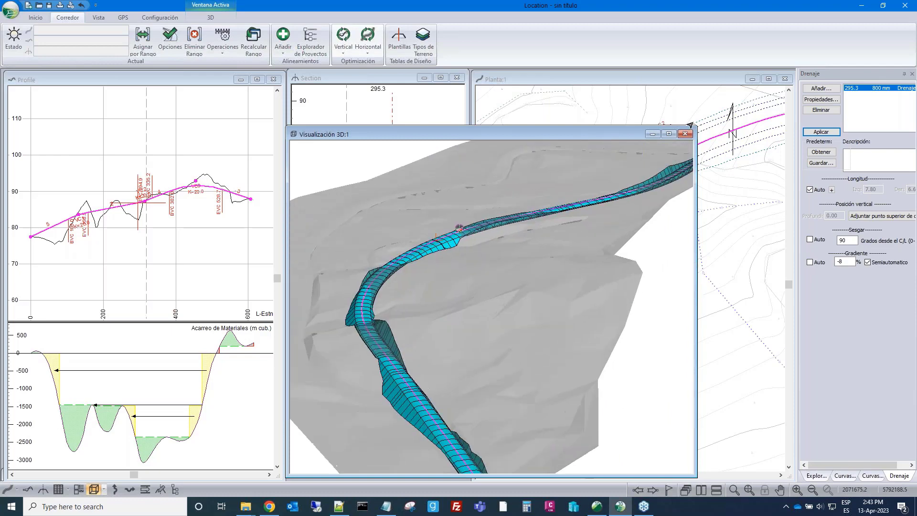
{"action": "left_click_drag", "start_coordinate": [691, 127], "coordinate": [467, 279]}
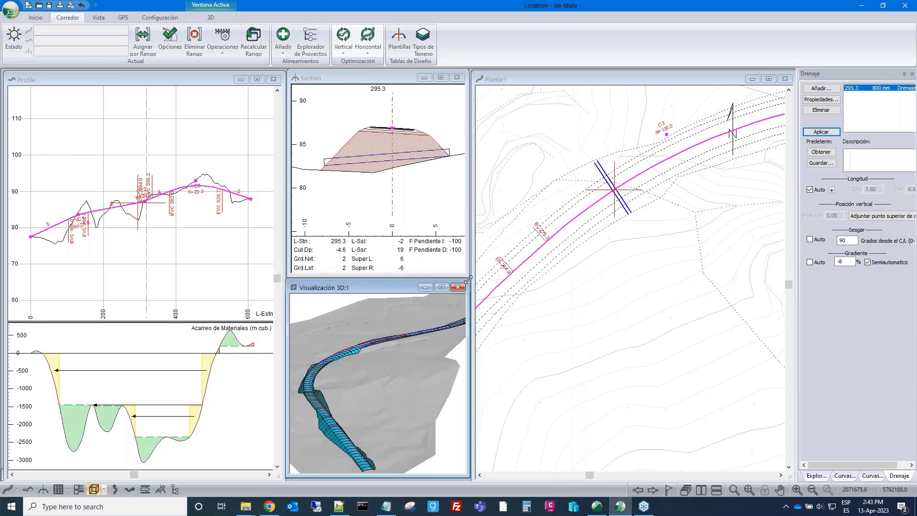
Review the reference terrains and surfaces used by the 3D view, leaving them as they are
{"action": "right_click", "coordinate": [376, 358]}
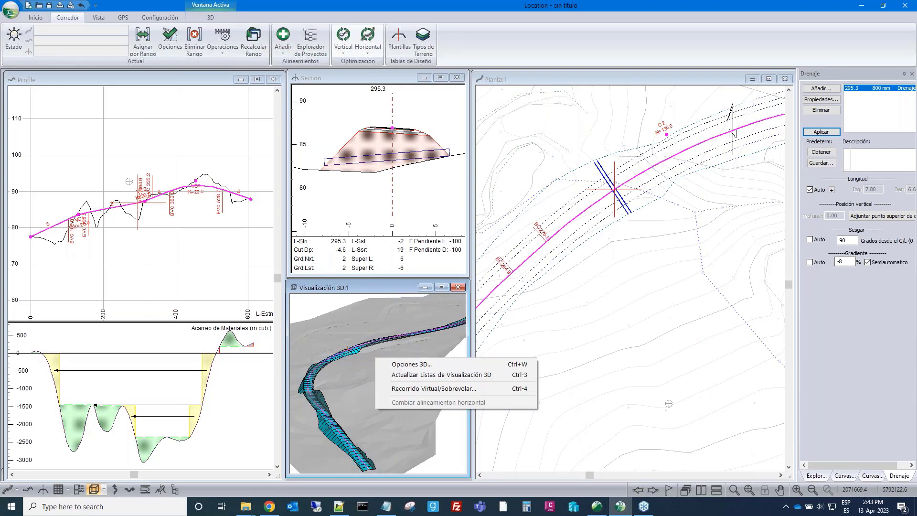
{"action": "left_click", "coordinate": [408, 367]}
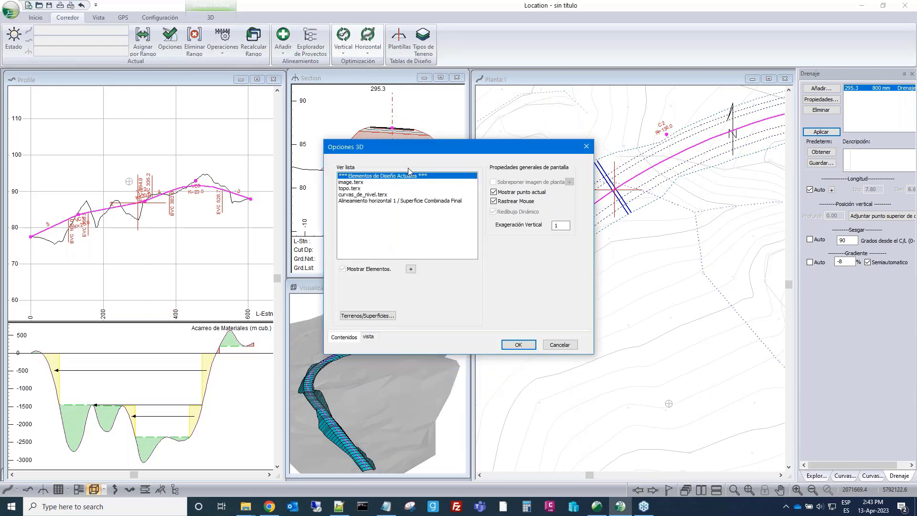
{"action": "left_click", "coordinate": [365, 318]}
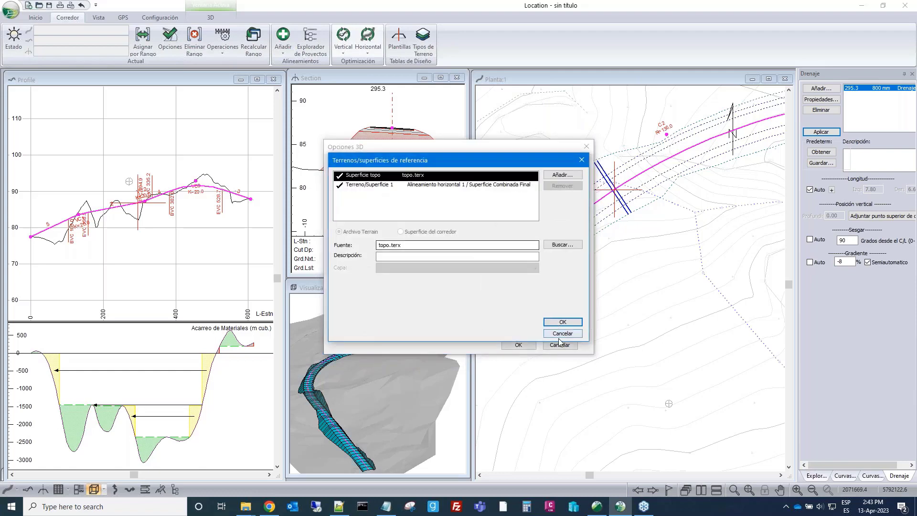
{"action": "left_click", "coordinate": [562, 334]}
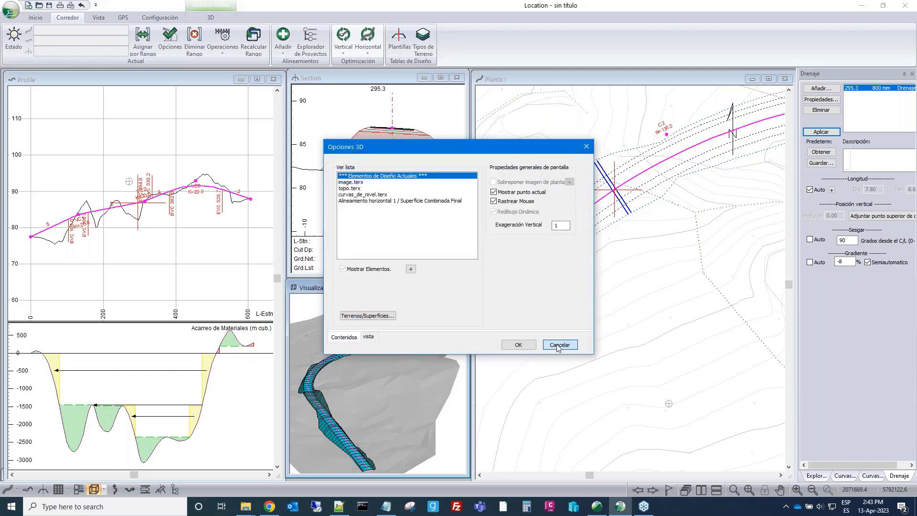
{"action": "left_click", "coordinate": [521, 344]}
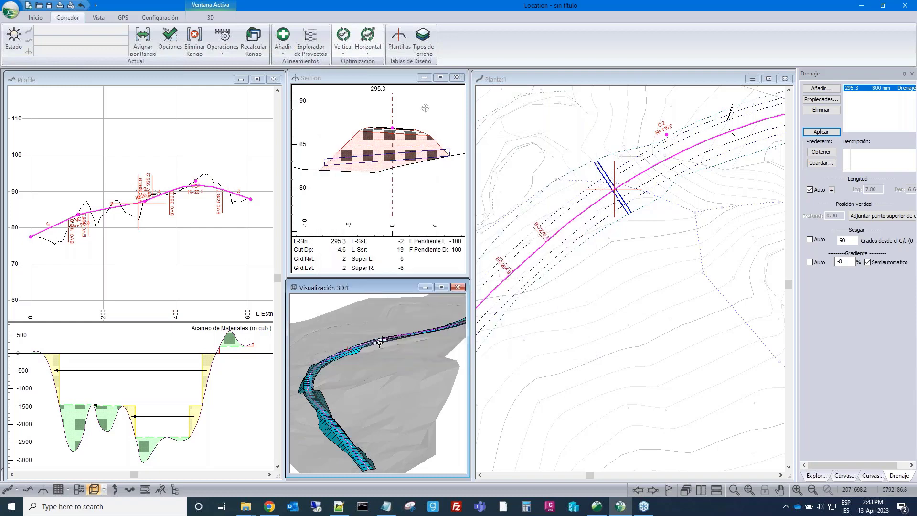
Review the file formats available for saving the design, without saving a file
{"action": "left_click", "coordinate": [11, 12]}
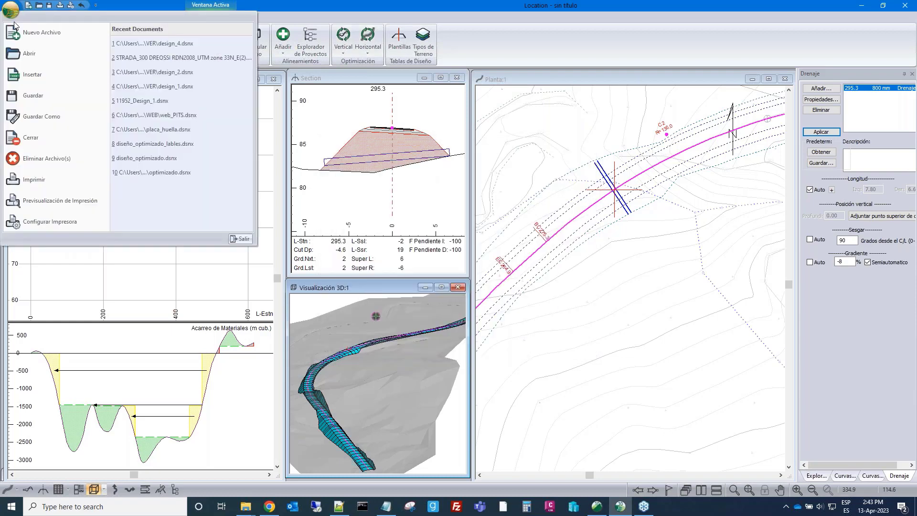
{"action": "left_click", "coordinate": [44, 122]}
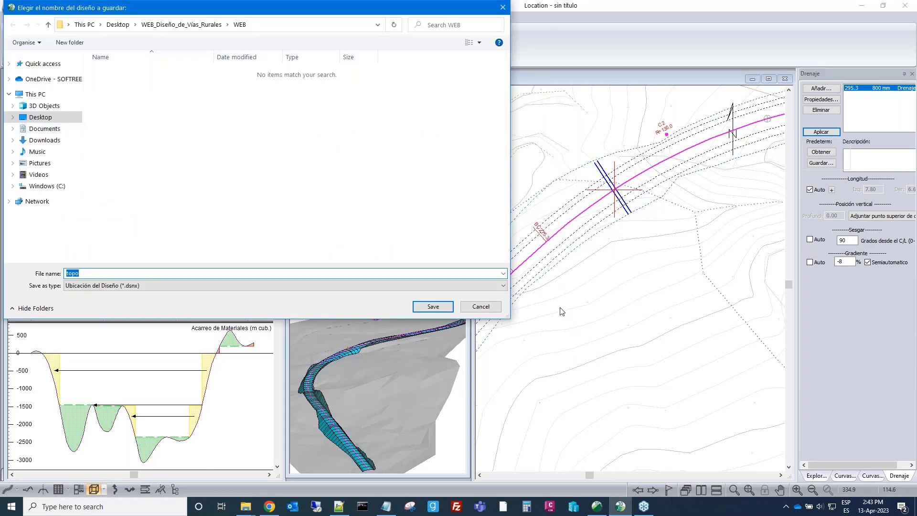
{"action": "left_click", "coordinate": [504, 288]}
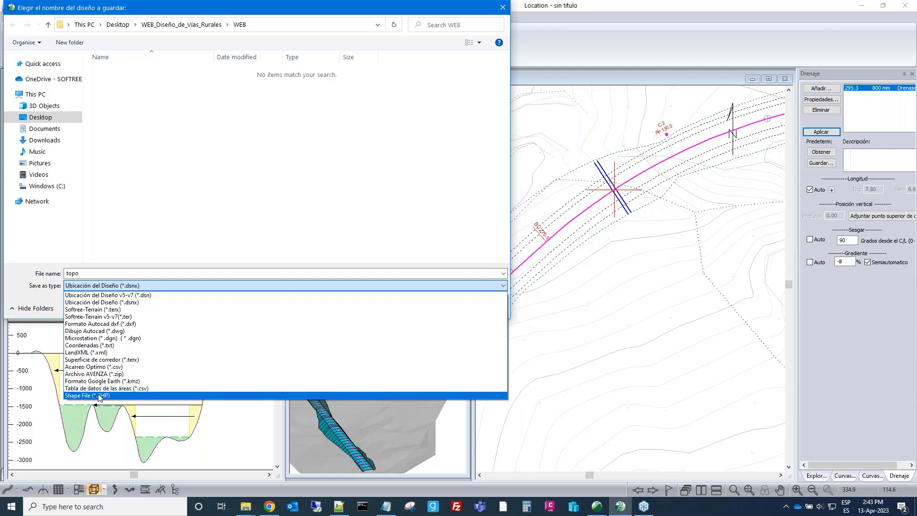
{"action": "left_click", "coordinate": [594, 280]}
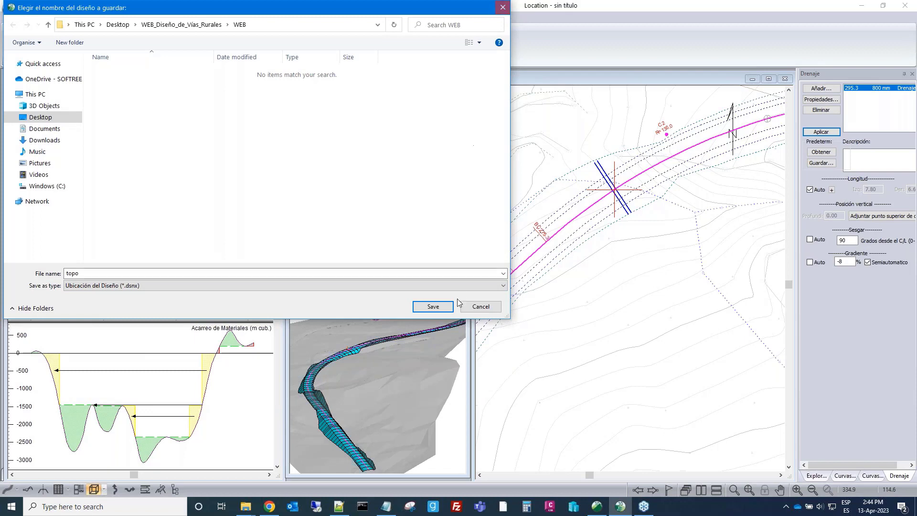
{"action": "left_click", "coordinate": [473, 310]}
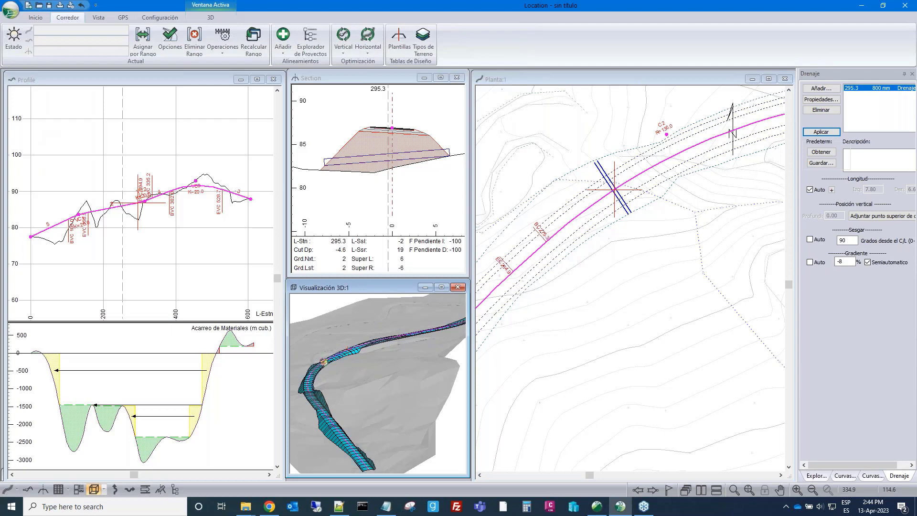
Open the Multi-Plot sheet layout and set the page size to Size D
{"action": "left_click", "coordinate": [79, 489]}
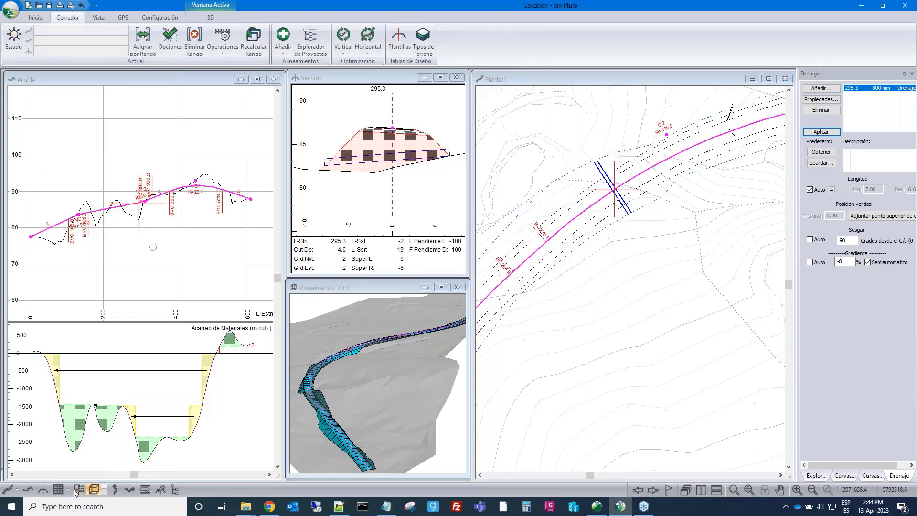
{"action": "left_click", "coordinate": [210, 18]}
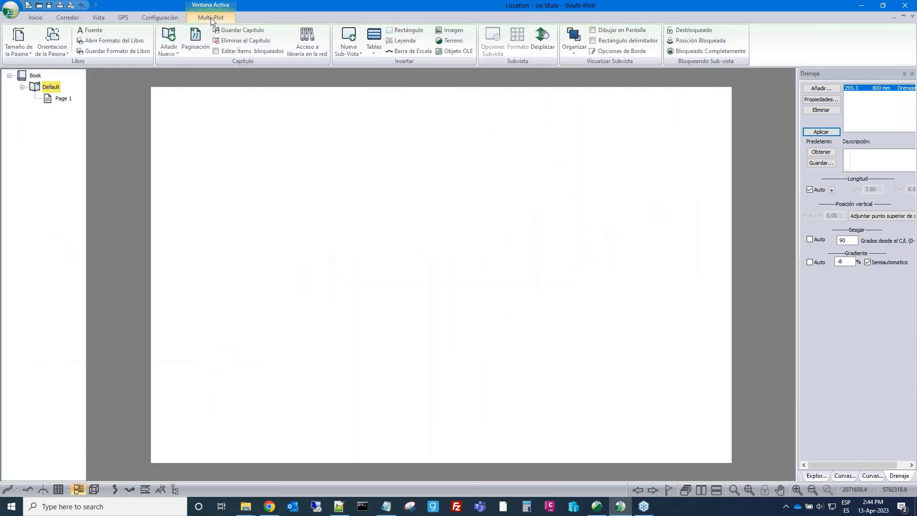
{"action": "left_click", "coordinate": [19, 38]}
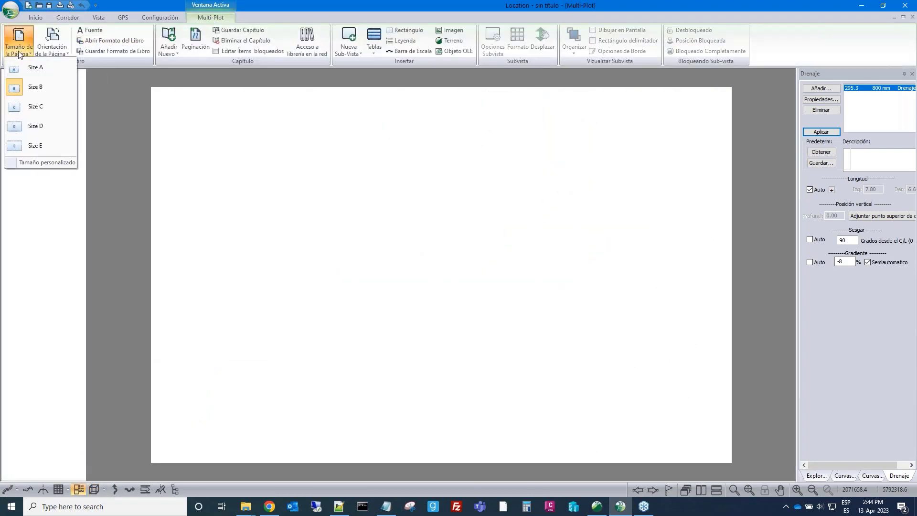
{"action": "left_click", "coordinate": [28, 128]}
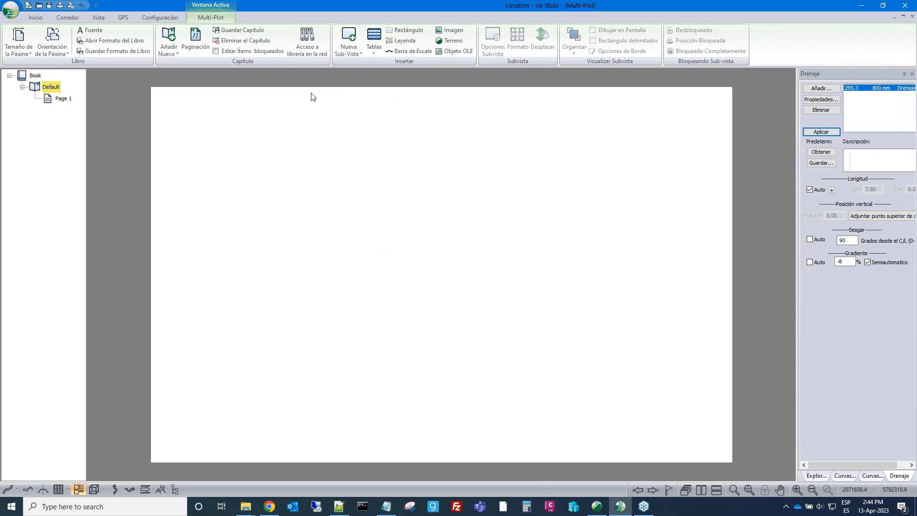
Add the D_Size_Plan_Profile-1 chapter from the online library to the Multi-Plot book
{"action": "left_click", "coordinate": [308, 38]}
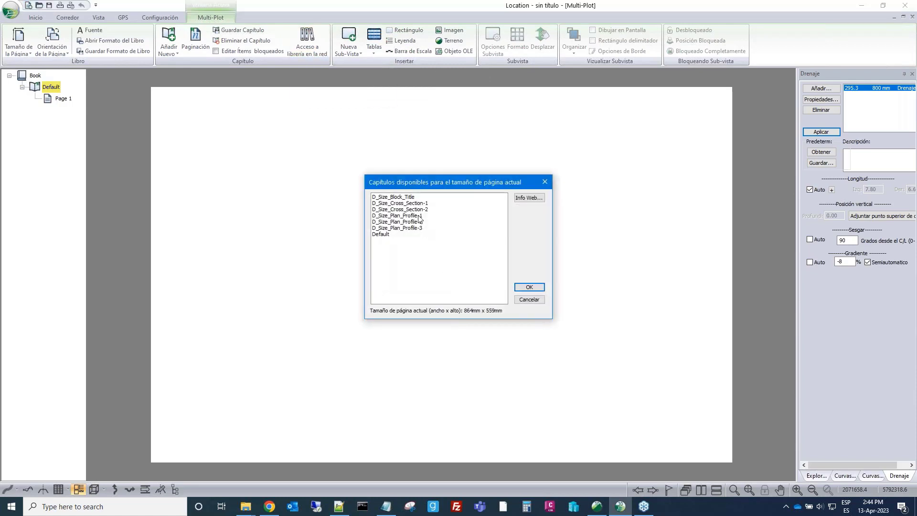
{"action": "left_click", "coordinate": [419, 218]}
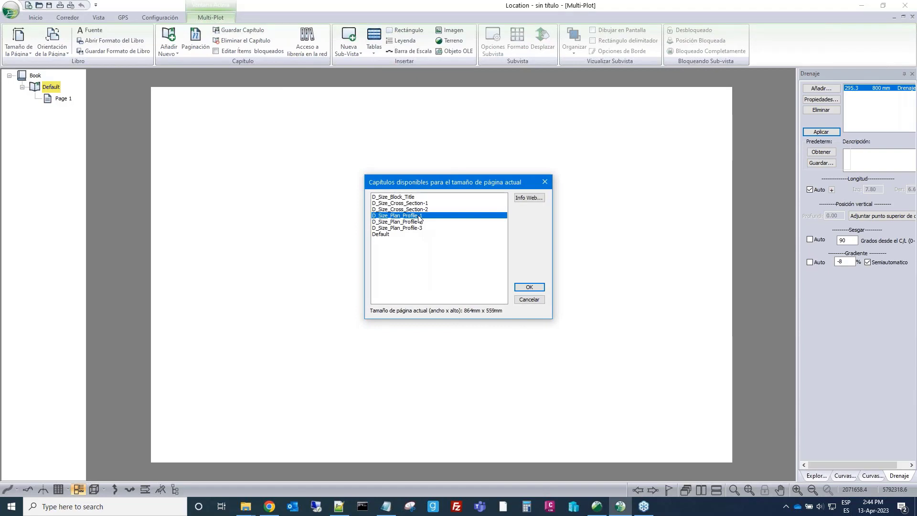
{"action": "left_click", "coordinate": [528, 287]}
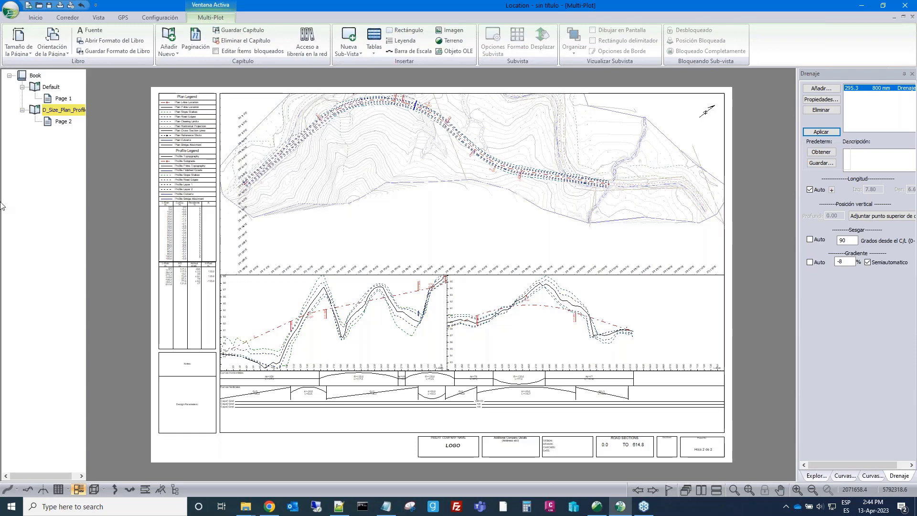
Replace the book format with Book_Sample_SP.blt, skipping the missing logo image, and review its cross-section and plan-profile pages
{"action": "left_click", "coordinate": [102, 41]}
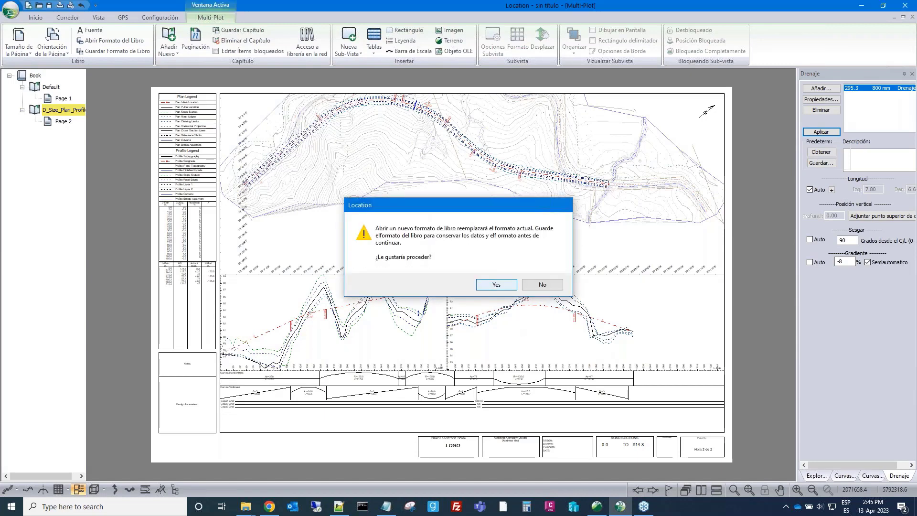
{"action": "left_click", "coordinate": [497, 285]}
{"action": "left_click", "coordinate": [176, 82]}
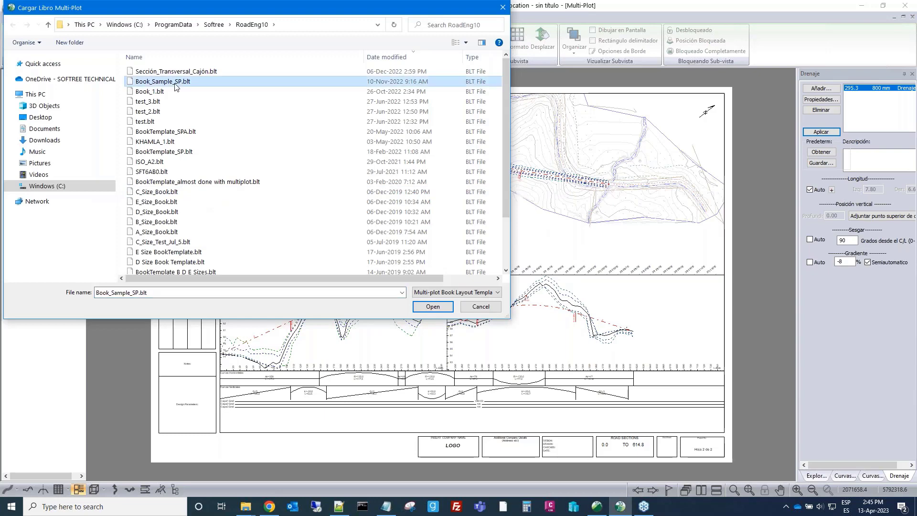
{"action": "left_click", "coordinate": [432, 307]}
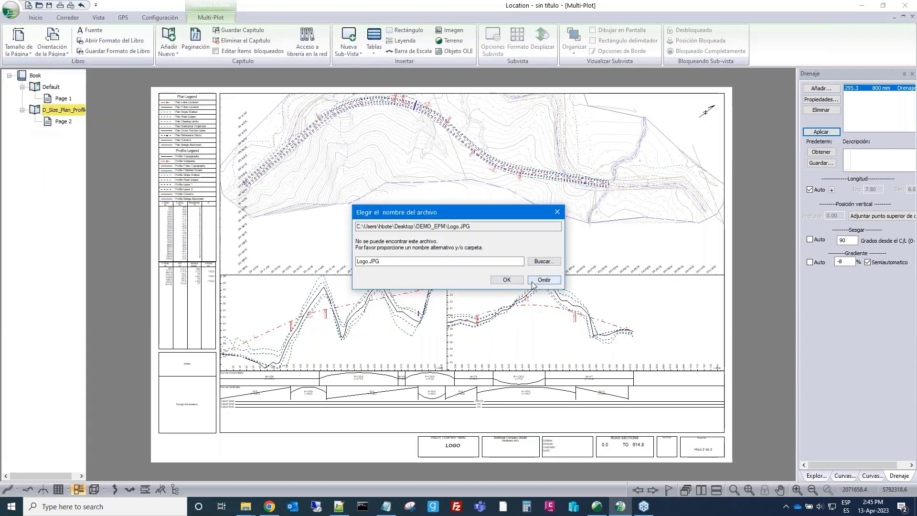
{"action": "left_click", "coordinate": [544, 280]}
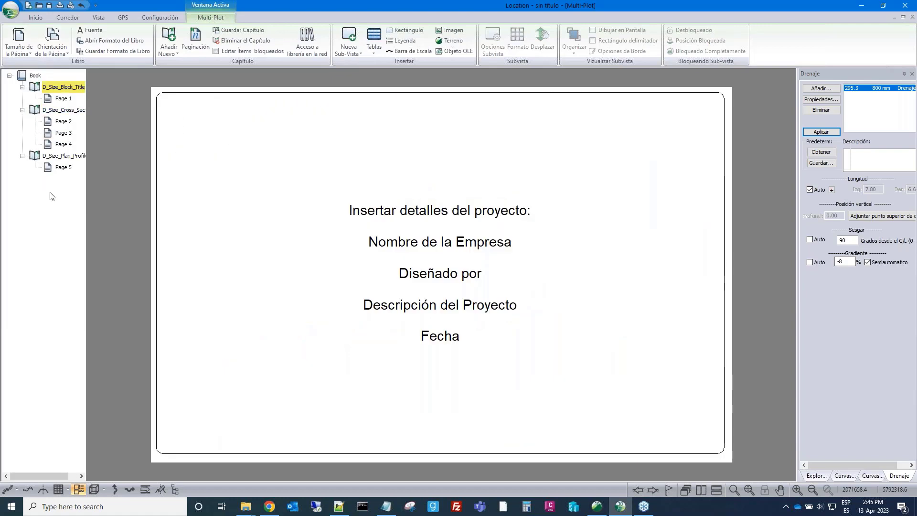
{"action": "left_click", "coordinate": [65, 111]}
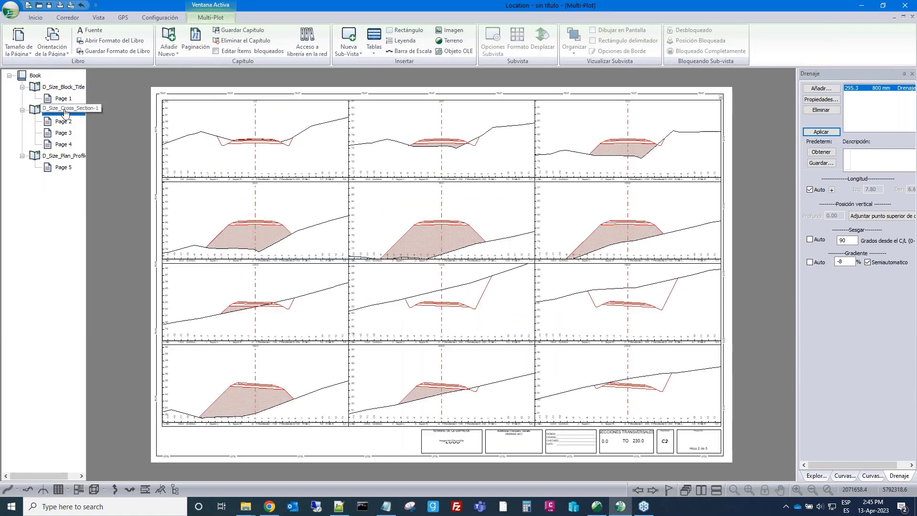
{"action": "left_click", "coordinate": [61, 133]}
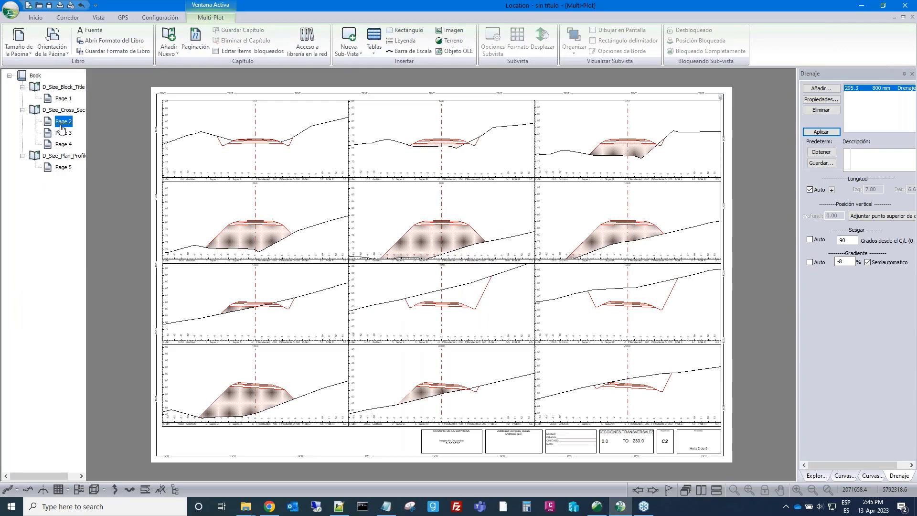
{"action": "left_click", "coordinate": [61, 145]}
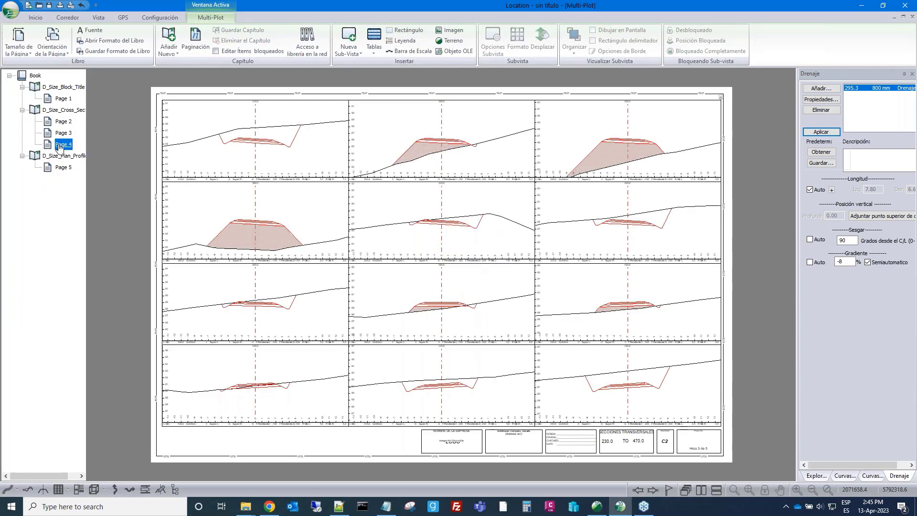
{"action": "left_click", "coordinate": [60, 168]}
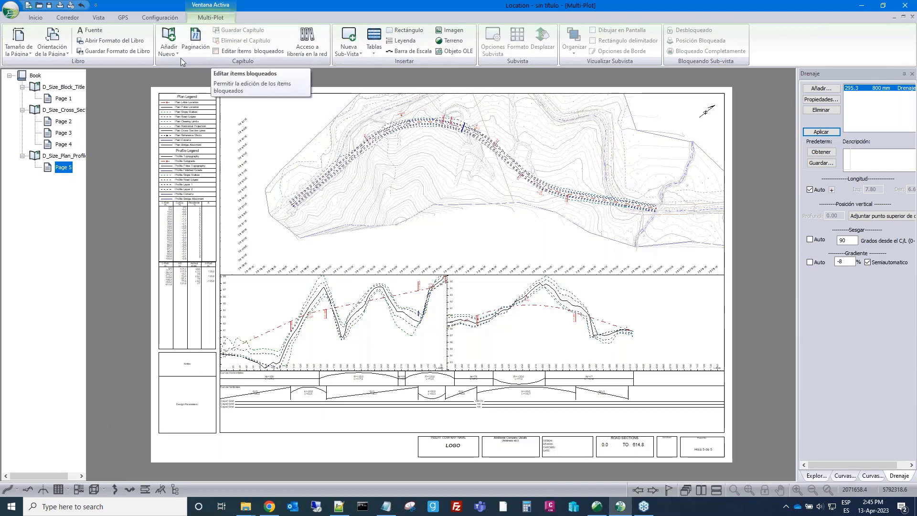
Restore the green_field.dlt screen layout in place of the Multi-Plot window
{"action": "left_click", "coordinate": [98, 18]}
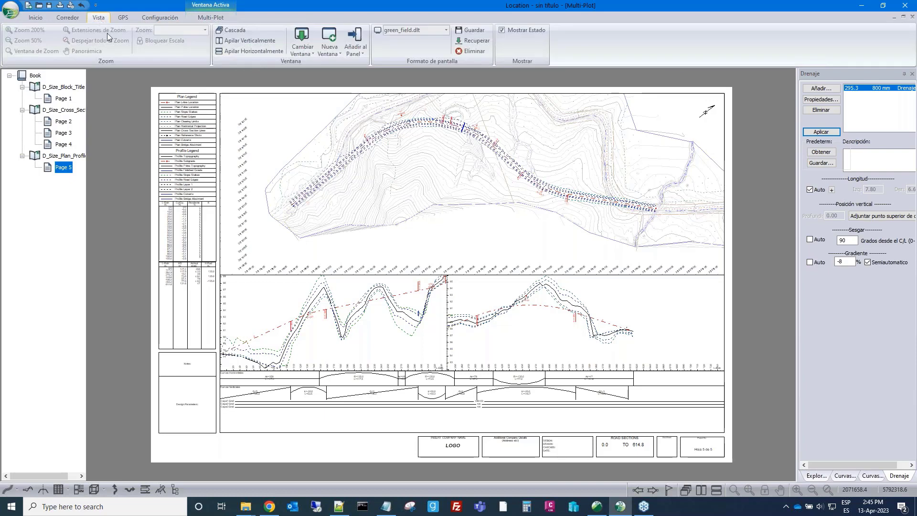
{"action": "left_click", "coordinate": [446, 31]}
{"action": "left_click", "coordinate": [463, 93]}
{"action": "left_click", "coordinate": [463, 93]}
{"action": "left_click", "coordinate": [462, 93]}
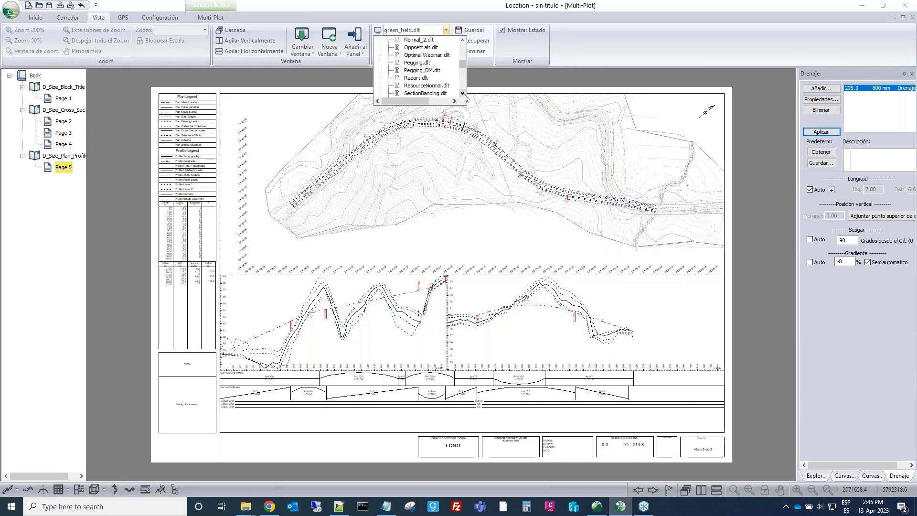
{"action": "scroll", "coordinate": [424, 72], "scroll_direction": "up", "scroll_amount": 5}
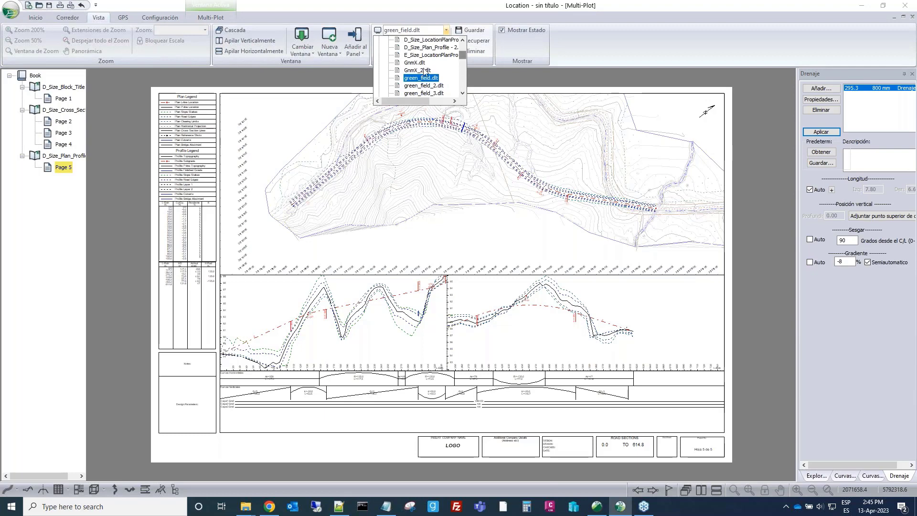
{"action": "left_click", "coordinate": [422, 78]}
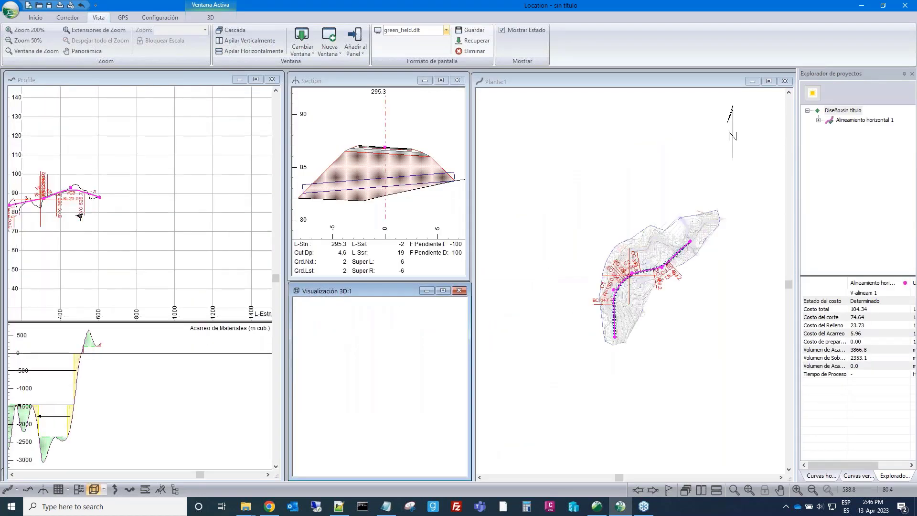
Examine the full road alignment in the profile, 3D and plan views
{"action": "middle_click_drag", "start_coordinate": [52, 216], "coordinate": [130, 221]}
{"action": "scroll", "coordinate": [183, 225], "scroll_direction": "up", "scroll_amount": 1}
{"action": "scroll", "coordinate": [182, 225], "scroll_direction": "up", "scroll_amount": 4}
{"action": "left_click", "coordinate": [361, 381]}
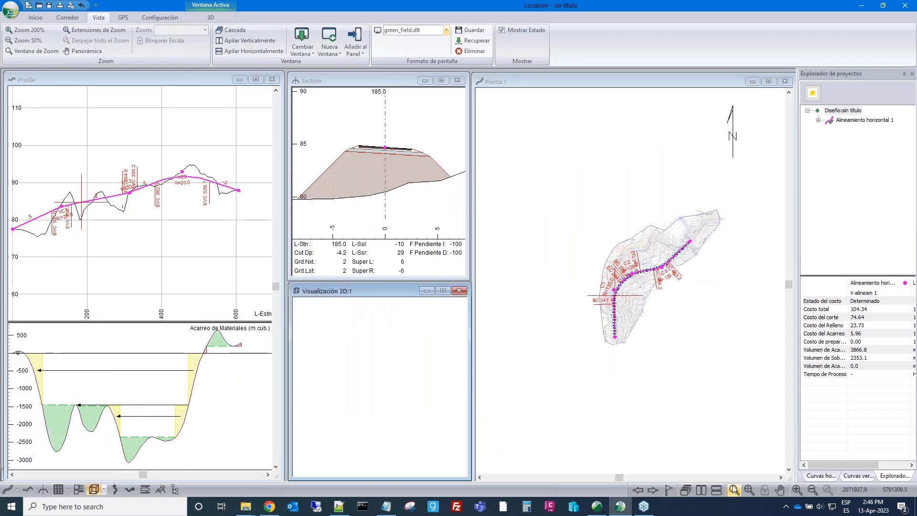
{"action": "mouse_move", "coordinate": [361, 381]}
{"action": "left_mouse_down"}
{"action": "mouse_move", "coordinate": [325, 340]}
{"action": "mouse_move", "coordinate": [329, 379]}
{"action": "mouse_move", "coordinate": [351, 378]}
{"action": "left_mouse_up"}
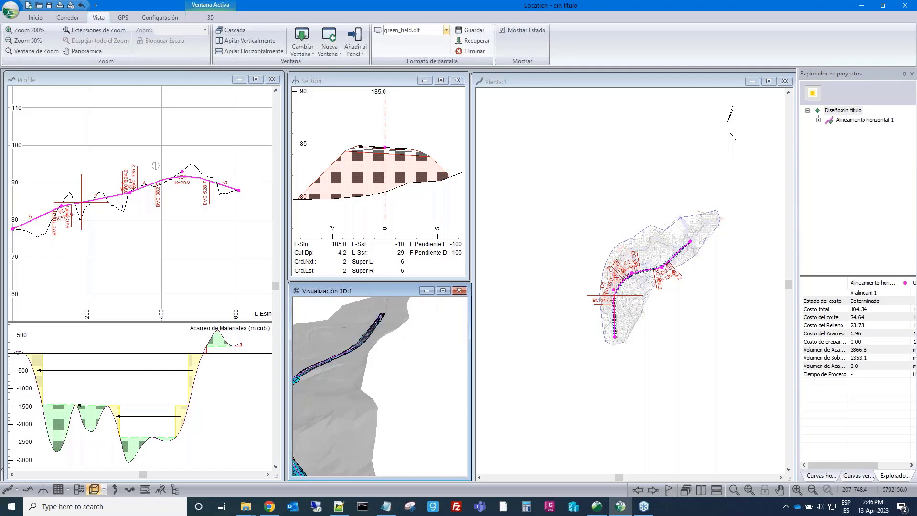
{"action": "middle_click_drag", "start_coordinate": [392, 350], "coordinate": [453, 332]}
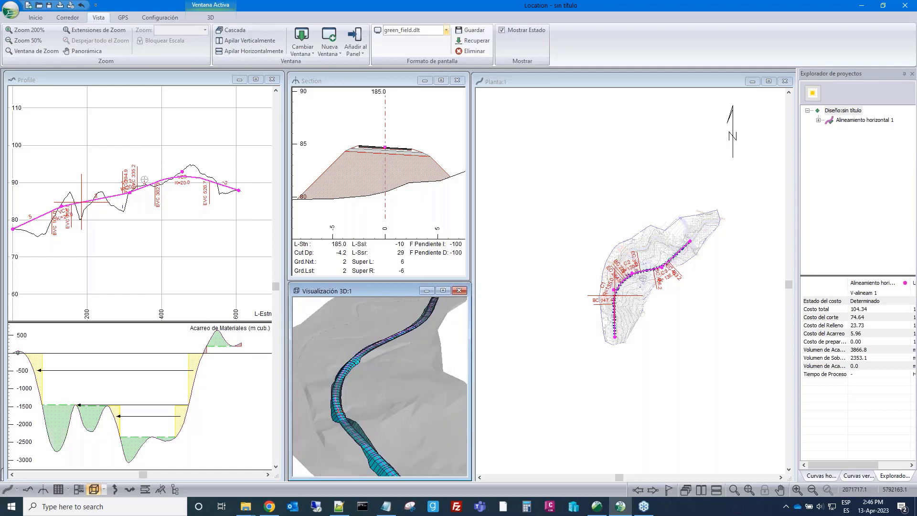
{"action": "scroll", "coordinate": [379, 220], "scroll_direction": "down", "scroll_amount": 2}
{"action": "left_click", "coordinate": [205, 182]}
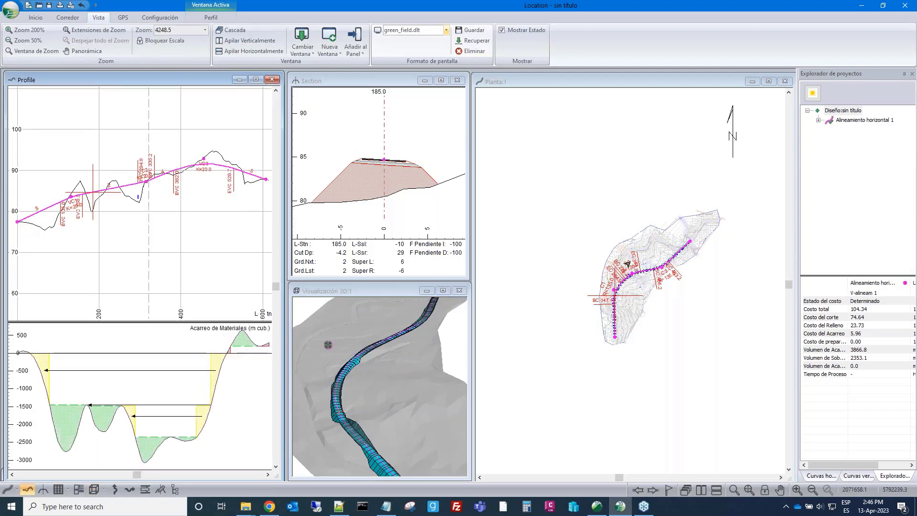
{"action": "scroll", "coordinate": [627, 263], "scroll_direction": "up", "scroll_amount": 2}
{"action": "scroll", "coordinate": [660, 286], "scroll_direction": "down", "scroll_amount": 2}
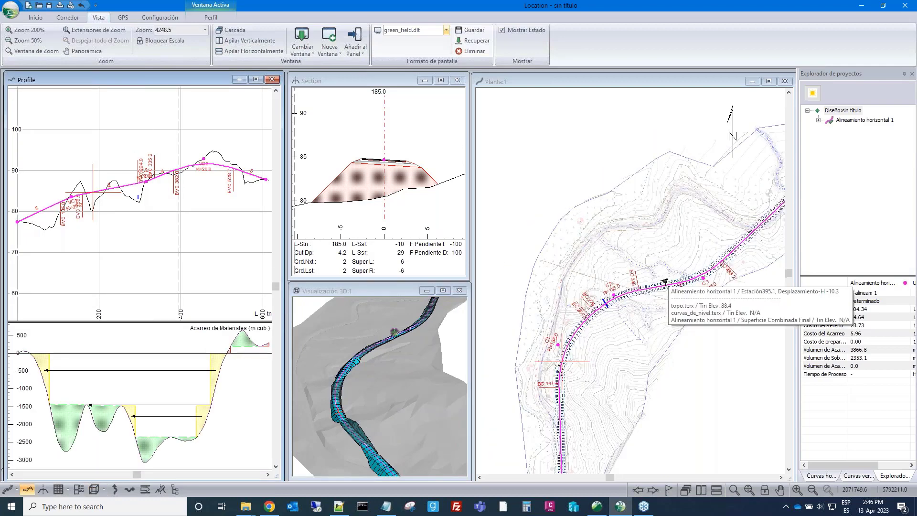
{"action": "middle_click_drag", "start_coordinate": [664, 282], "coordinate": [640, 219]}
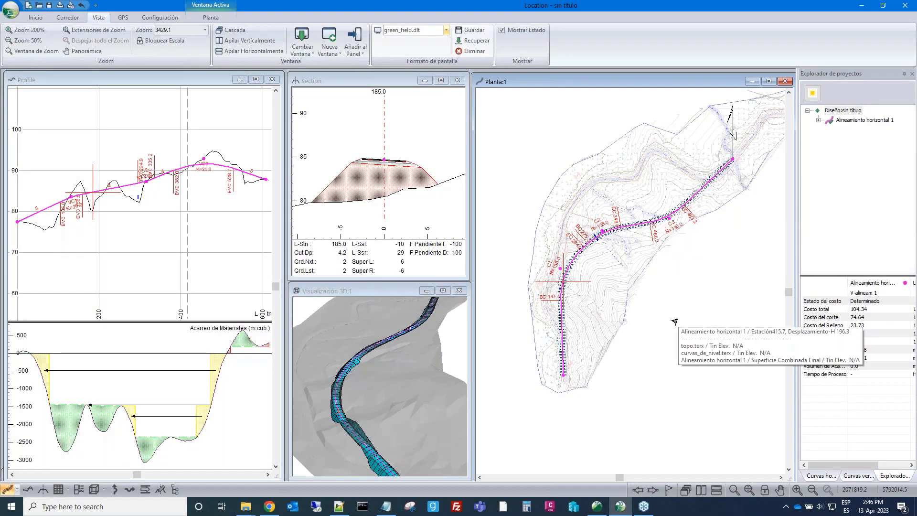
{"action": "left_click_drag", "start_coordinate": [661, 327], "coordinate": [616, 347]}
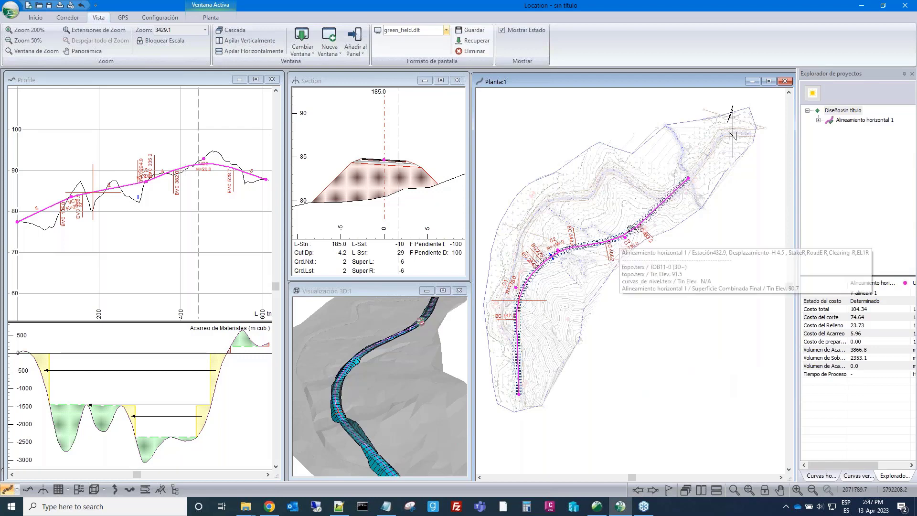
{"action": "scroll", "coordinate": [617, 246], "scroll_direction": "up", "scroll_amount": 1}
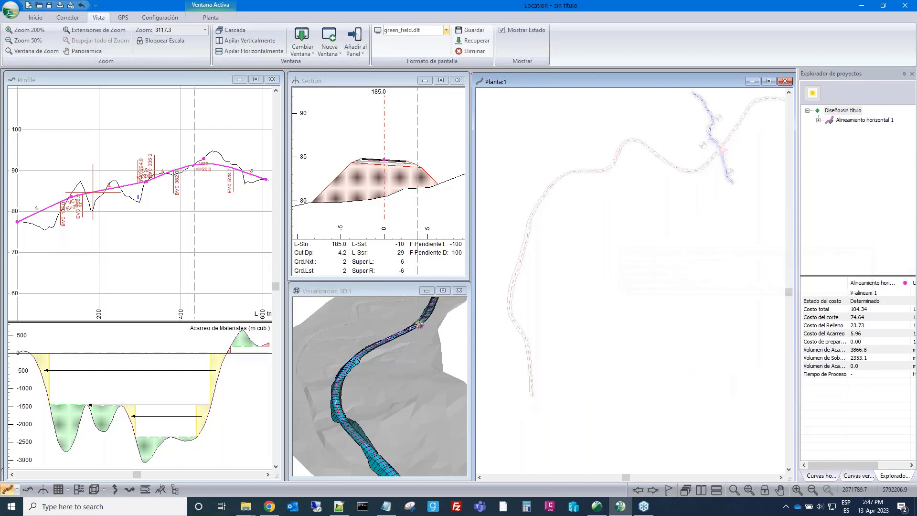
Set Sobreancho and Sobreancho exterior to automatic for the first horizontal curve, C1
{"action": "left_click", "coordinate": [820, 477]}
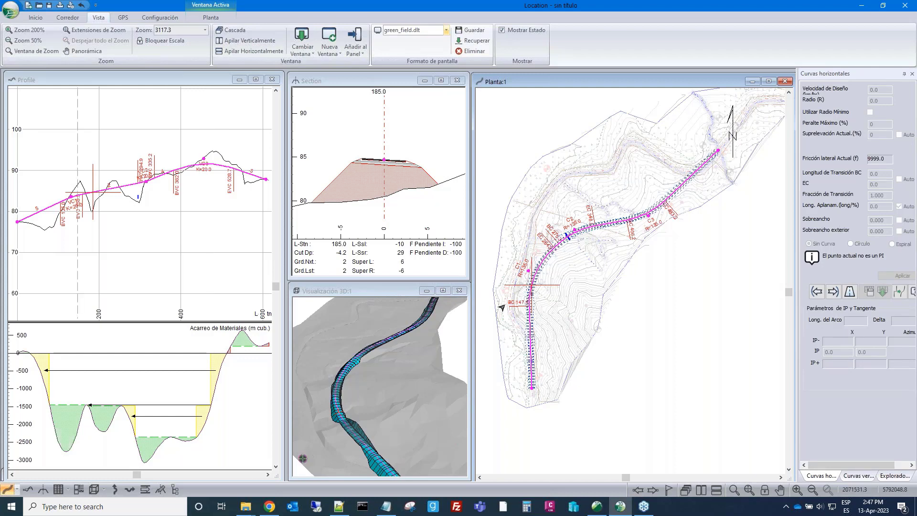
{"action": "left_click", "coordinate": [834, 291]}
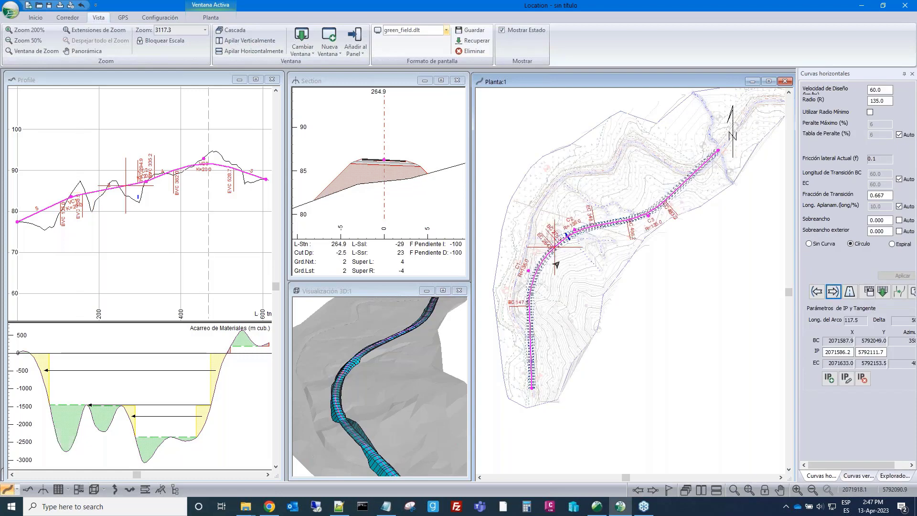
{"action": "left_click", "coordinate": [872, 221]}
{"action": "left_click", "coordinate": [900, 221]}
{"action": "left_click", "coordinate": [900, 231]}
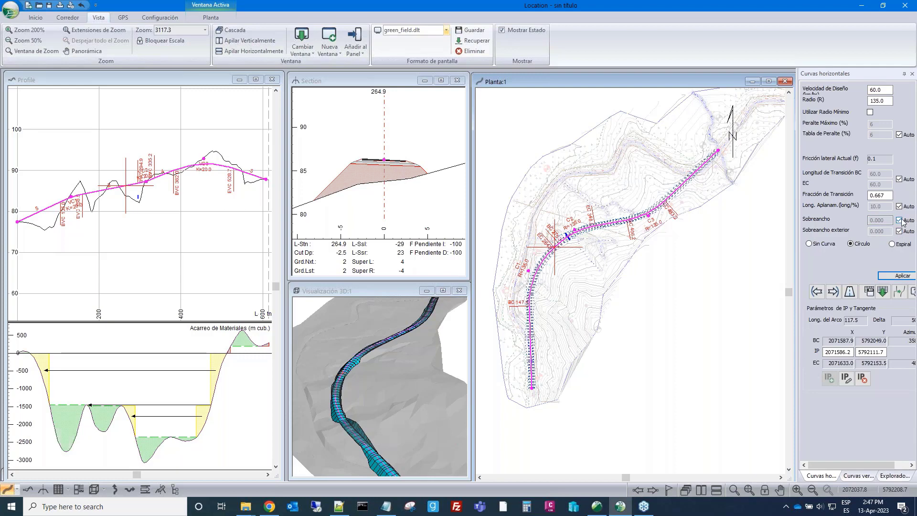
Review the widening lookup table in the road class specifications, leaving the table and specifications as they are
{"action": "left_click", "coordinate": [852, 293]}
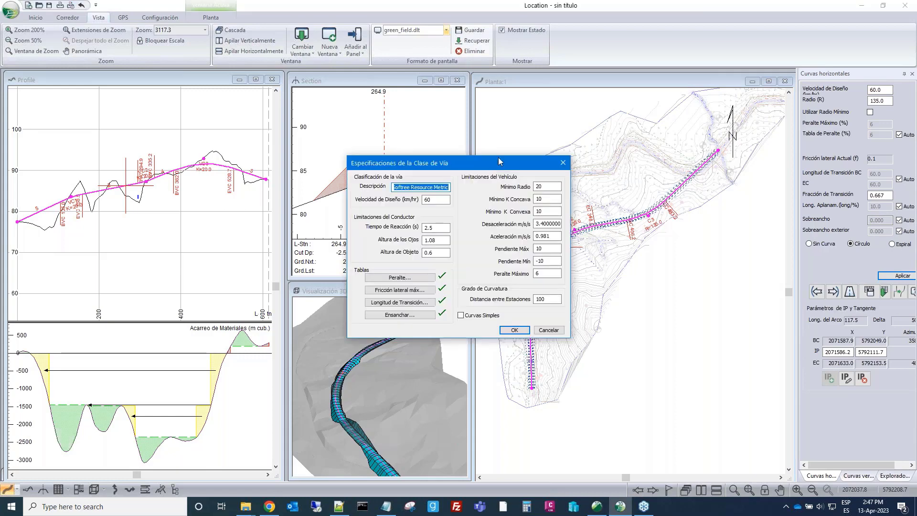
{"action": "left_click_drag", "start_coordinate": [495, 172], "coordinate": [520, 103]}
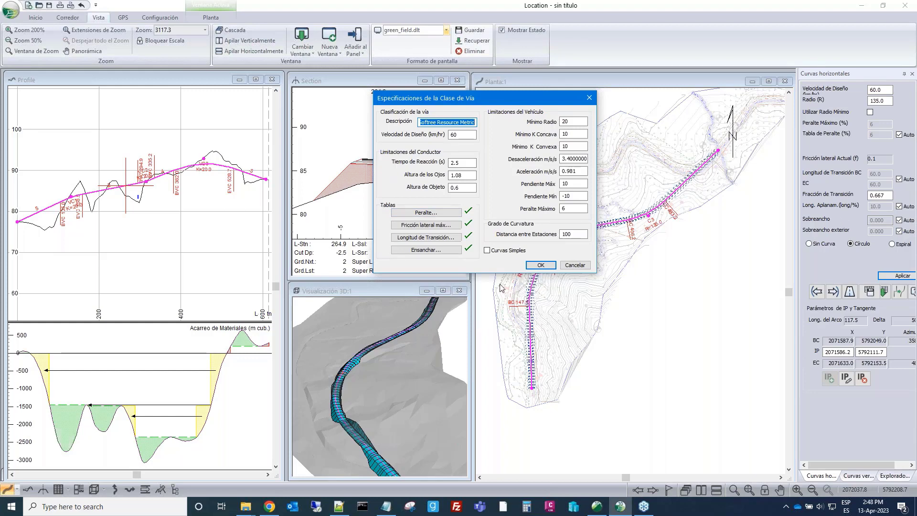
{"action": "left_click", "coordinate": [429, 252]}
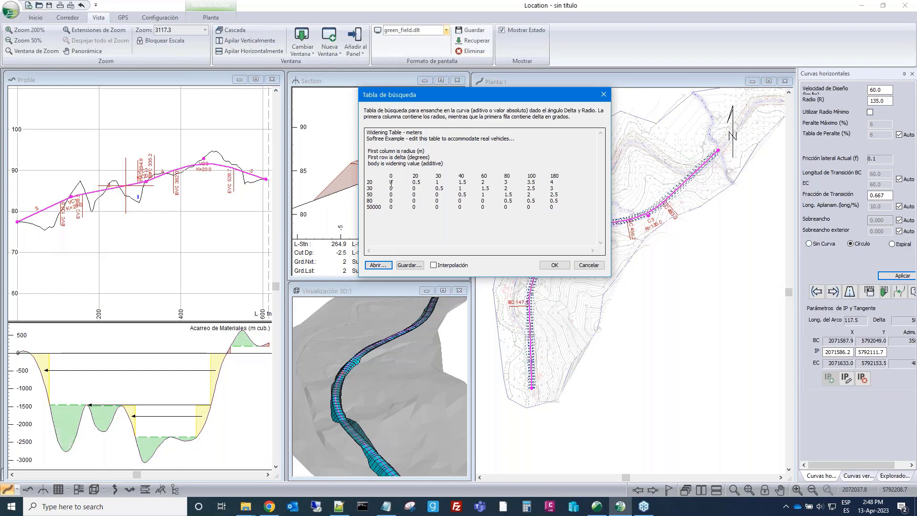
{"action": "left_click", "coordinate": [391, 182]}
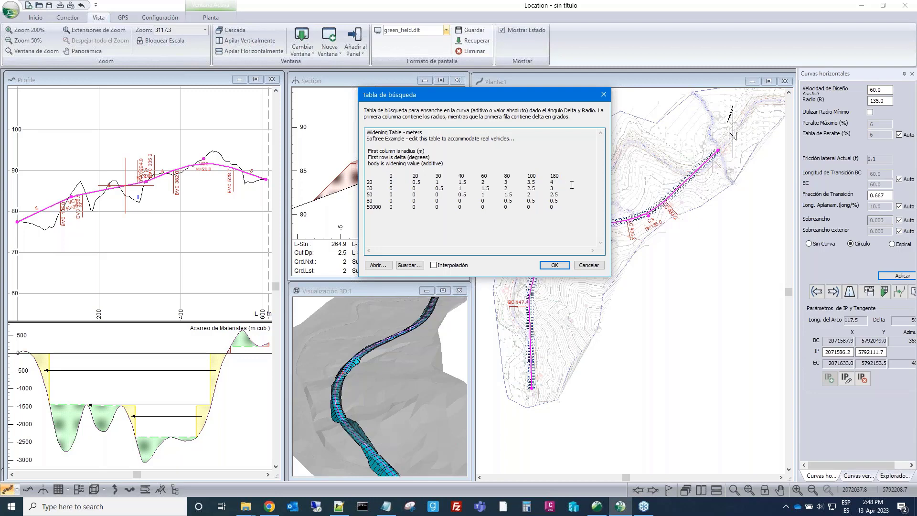
{"action": "left_click", "coordinate": [590, 268]}
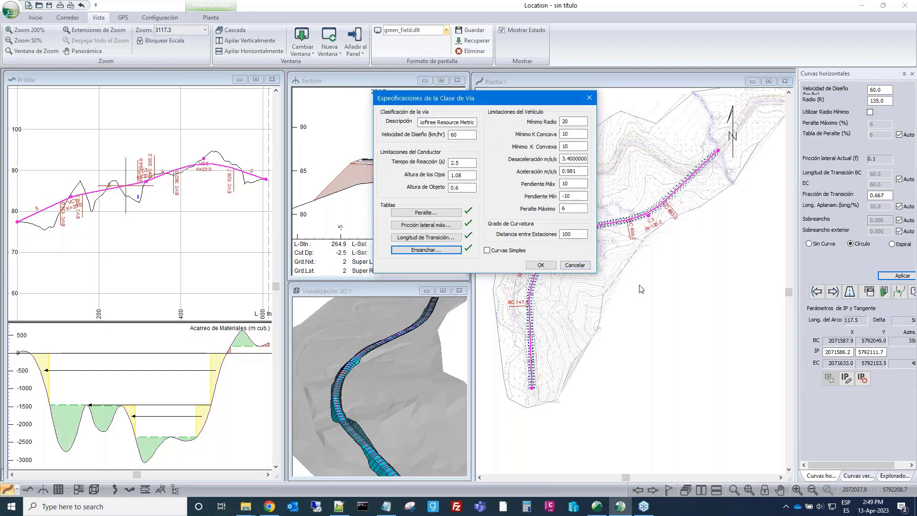
{"action": "left_click", "coordinate": [581, 269]}
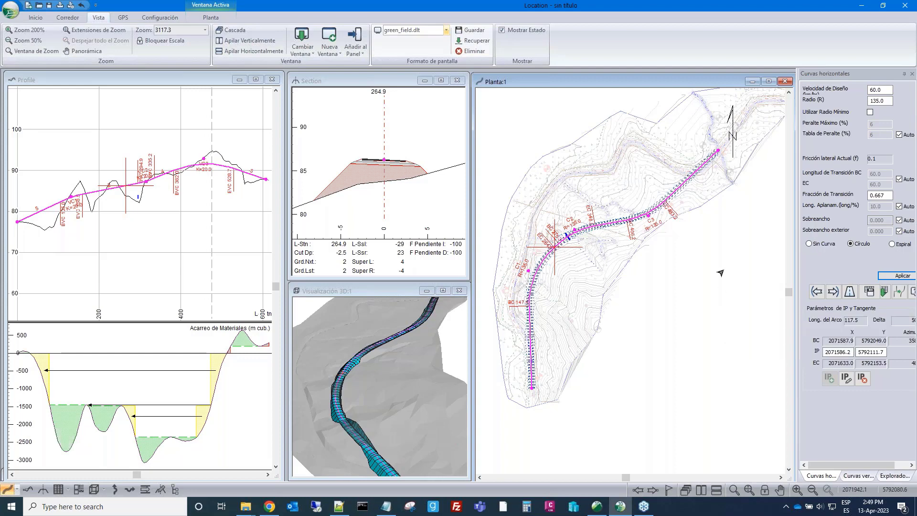
Advance the current station along the alignment to station 315.0, near horizontal curve C2
{"action": "scroll", "coordinate": [606, 231], "scroll_direction": "up", "scroll_amount": 2}
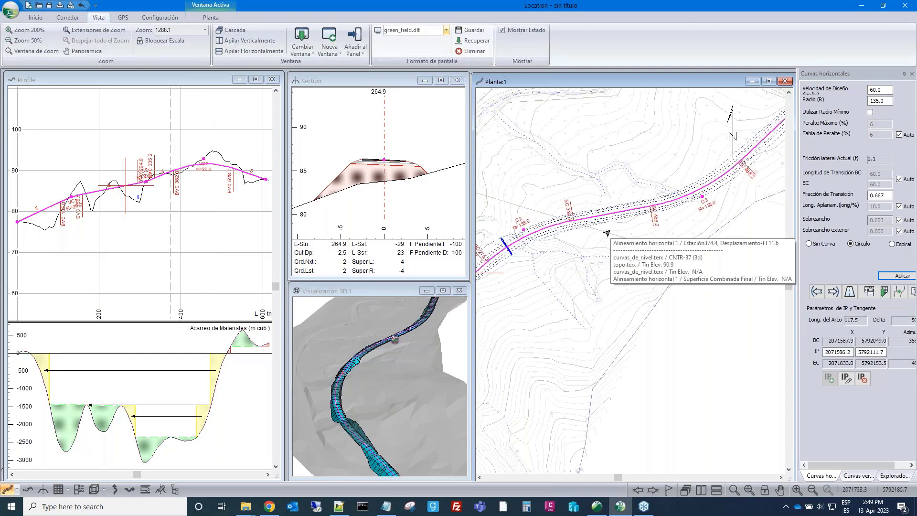
{"action": "scroll", "coordinate": [604, 234], "scroll_direction": "up", "scroll_amount": 2}
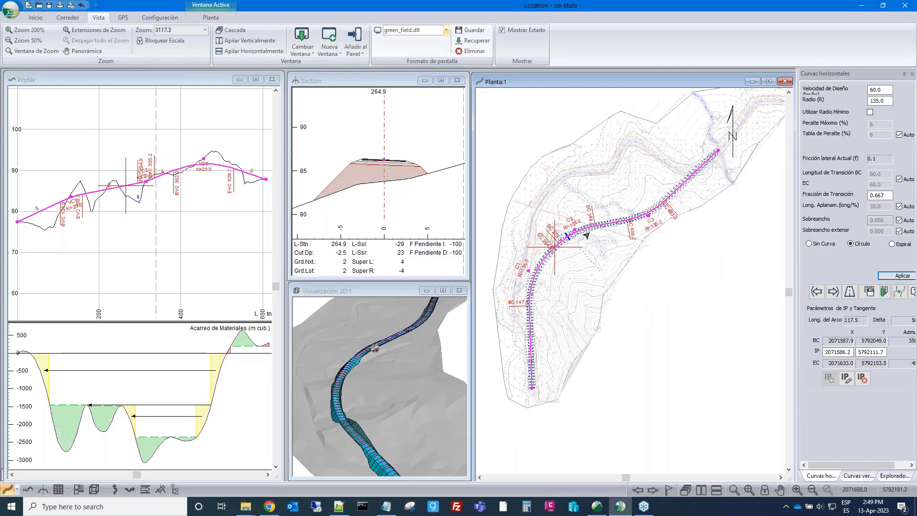
{"action": "scroll", "coordinate": [587, 235], "scroll_direction": "up", "scroll_amount": 2}
{"action": "middle_click_drag", "start_coordinate": [586, 235], "coordinate": [671, 165]}
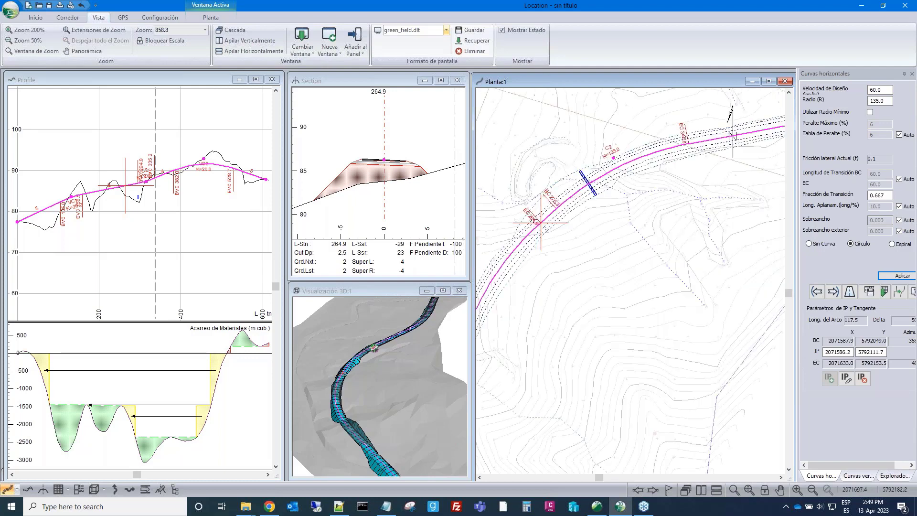
{"action": "scroll", "coordinate": [635, 200], "scroll_direction": "down", "scroll_amount": 1}
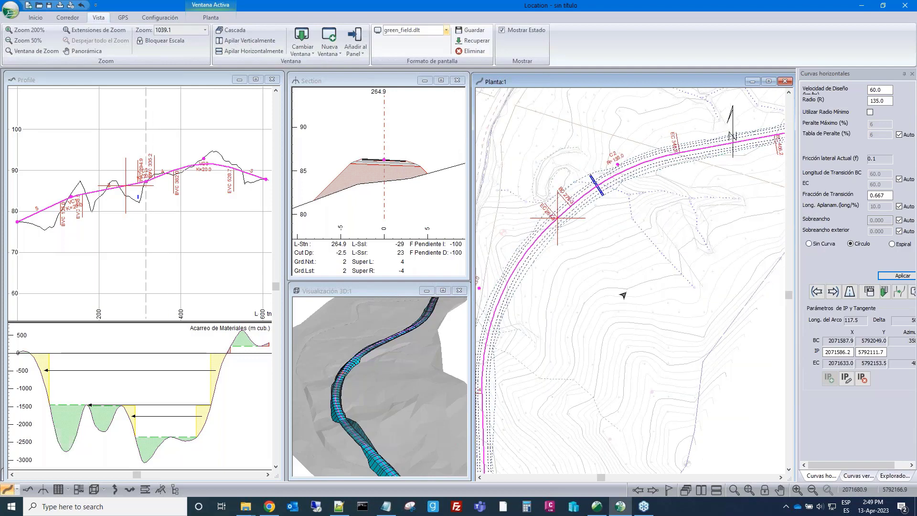
{"action": "left_click", "coordinate": [653, 490]}
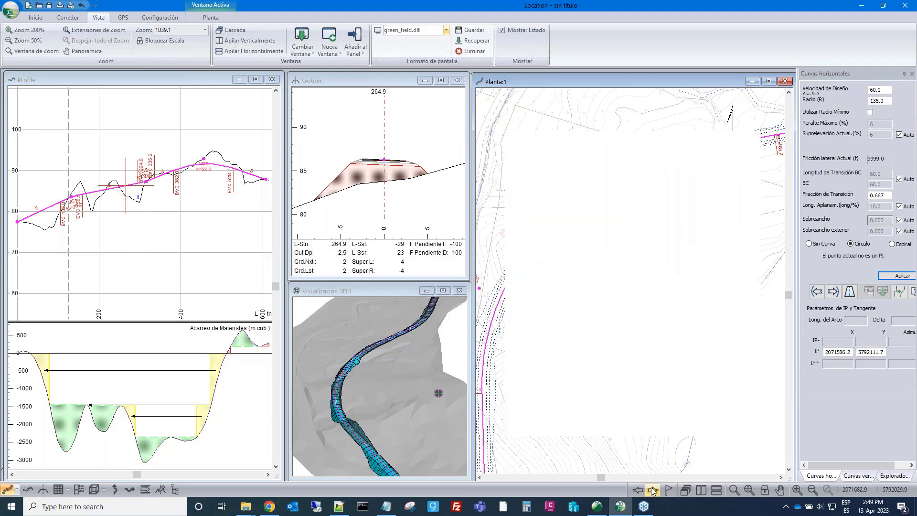
{"action": "left_click", "coordinate": [653, 490]}
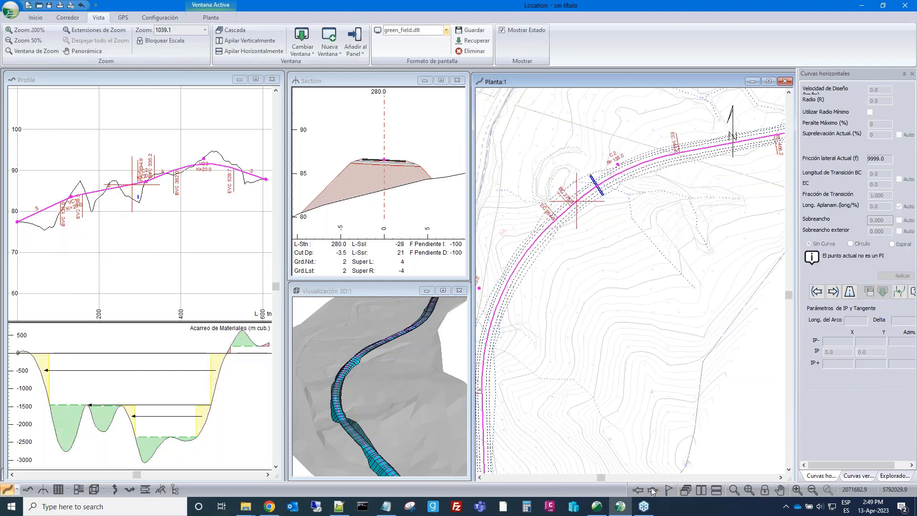
{"action": "left_click", "coordinate": [653, 490]}
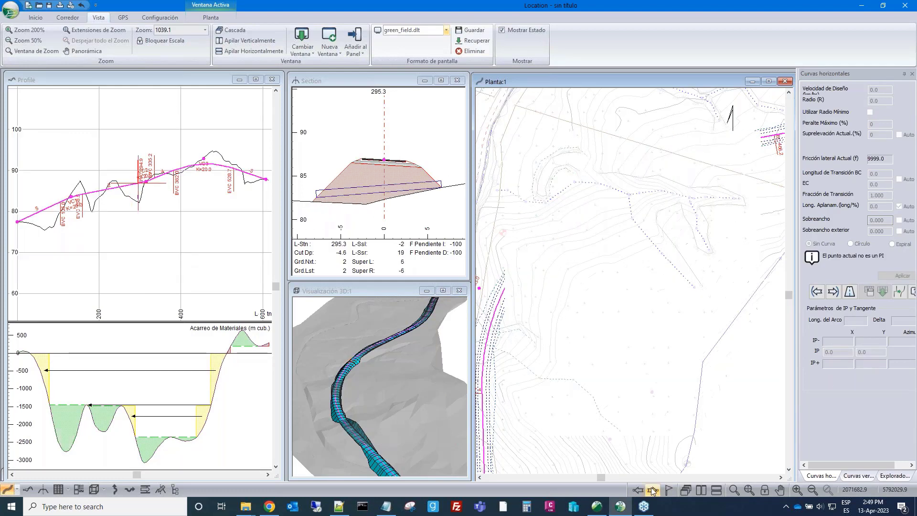
{"action": "left_click", "coordinate": [653, 490]}
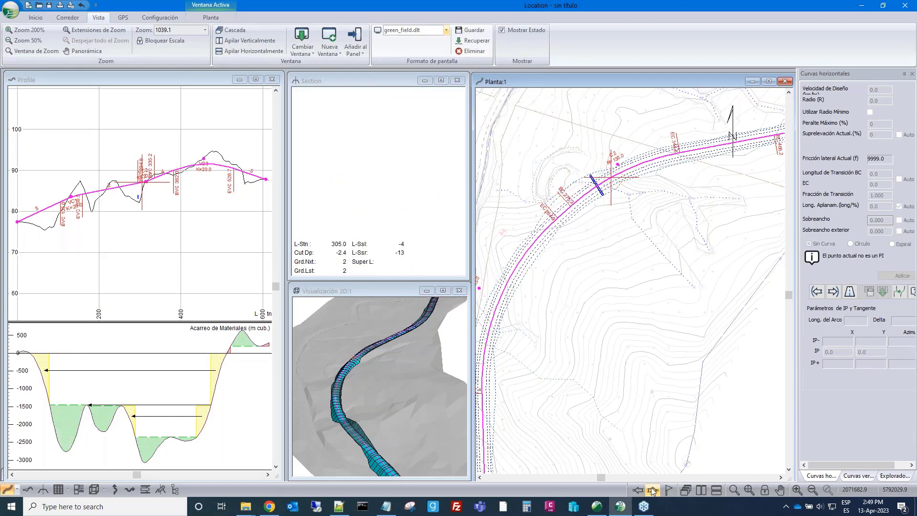
{"action": "left_click", "coordinate": [653, 490]}
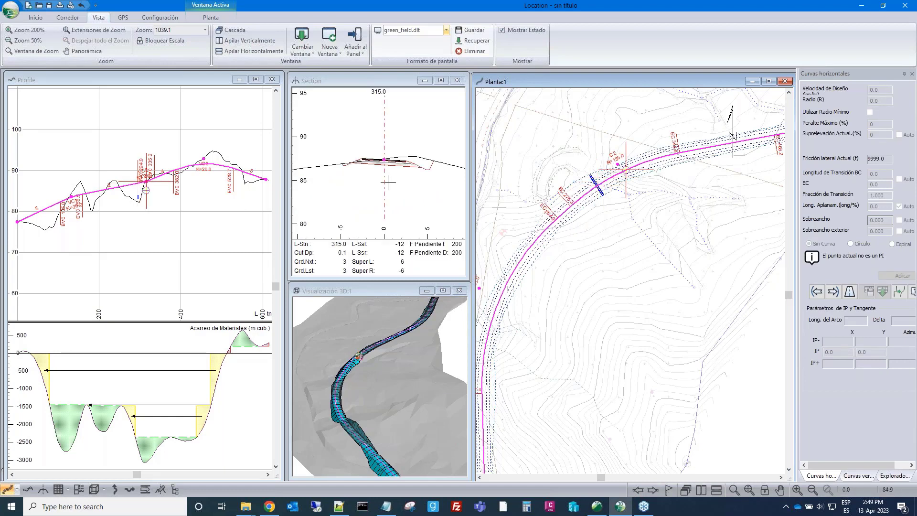
Examine the right-hand ditch of the cross-section at station 315.0 and read the template codes at its bottom
{"action": "left_click", "coordinate": [397, 188]}
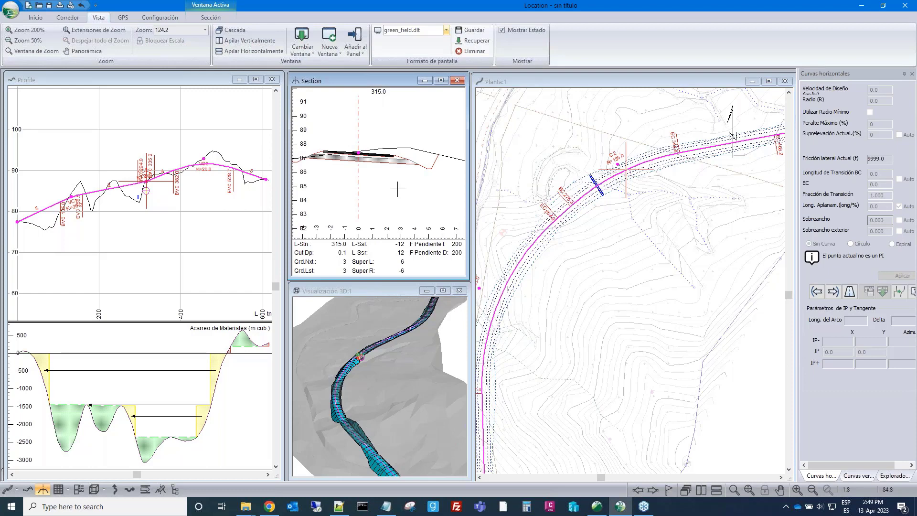
{"action": "scroll", "coordinate": [449, 170], "scroll_direction": "up", "scroll_amount": 2}
{"action": "middle_click_drag", "start_coordinate": [414, 185], "coordinate": [387, 192]}
{"action": "scroll", "coordinate": [387, 191], "scroll_direction": "up", "scroll_amount": 2}
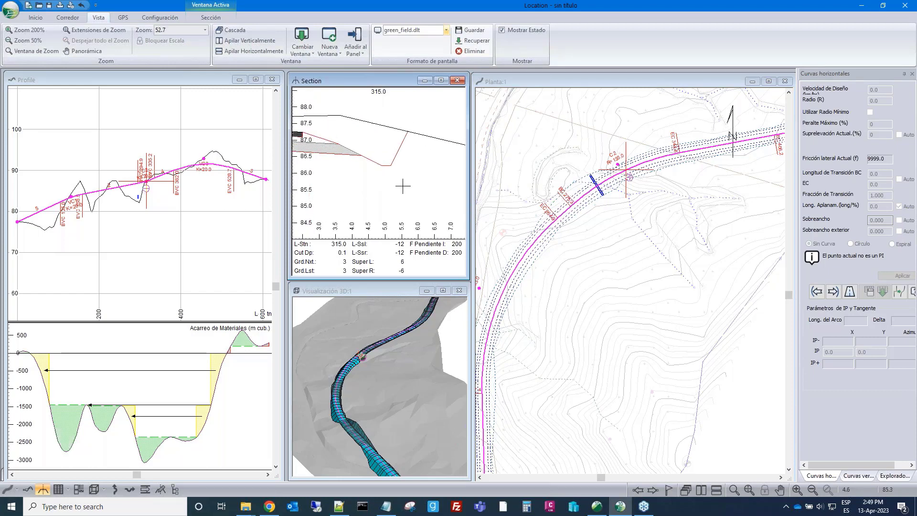
{"action": "scroll", "coordinate": [402, 193], "scroll_direction": "up", "scroll_amount": 1}
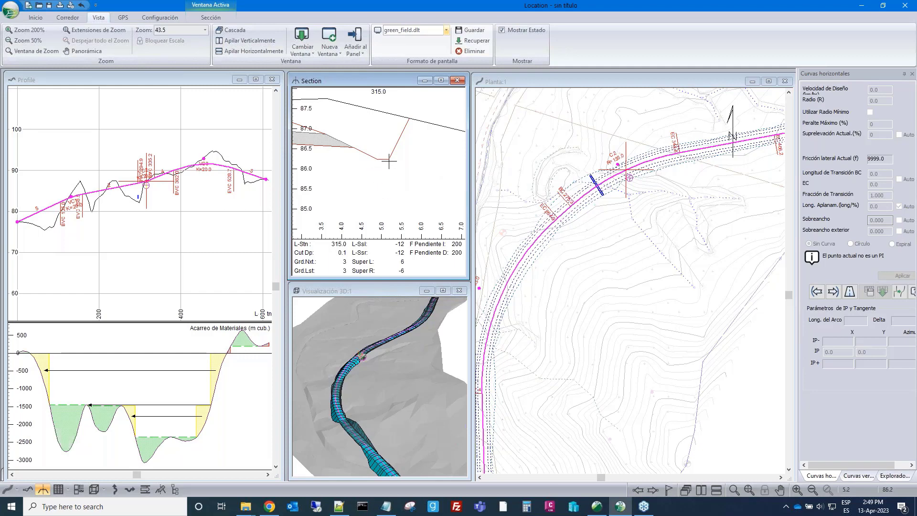
{"action": "mouse_move", "coordinate": [389, 160]}
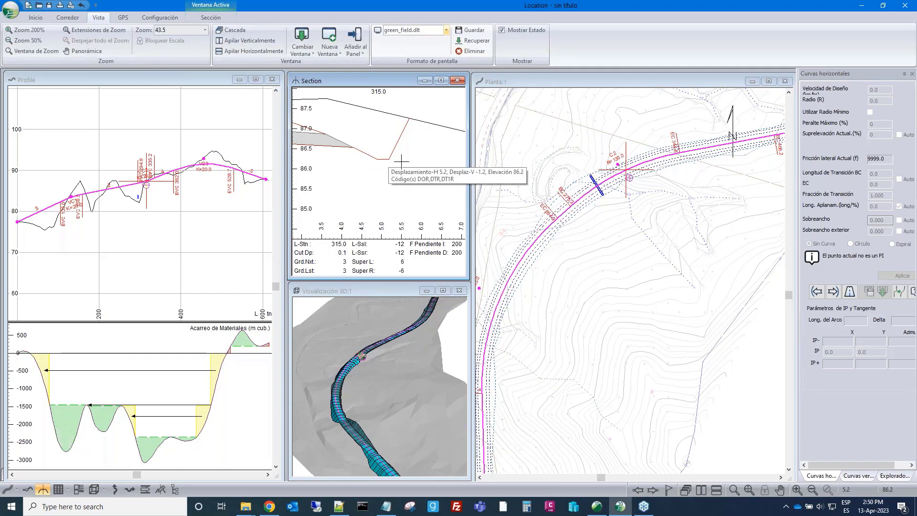
{"action": "scroll", "coordinate": [417, 166], "scroll_direction": "up", "scroll_amount": 3}
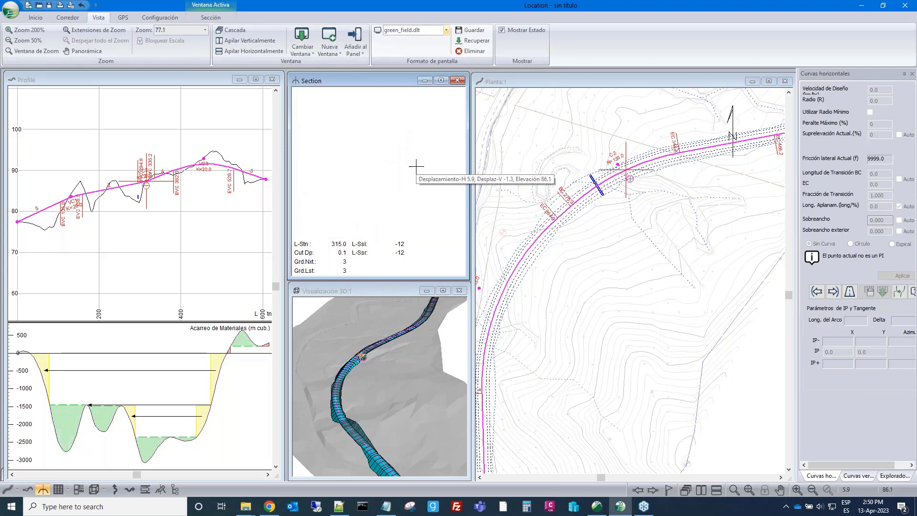
{"action": "scroll", "coordinate": [416, 166], "scroll_direction": "up", "scroll_amount": 2}
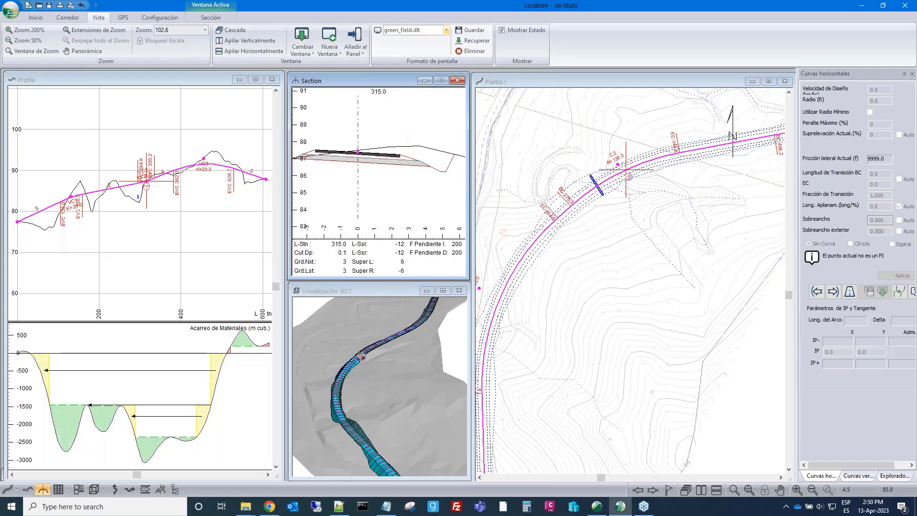
Examine the left-hand ditch of the cross-section at station 315.0, finishing with the whole section in view
{"action": "scroll", "coordinate": [396, 179], "scroll_direction": "down", "scroll_amount": 2}
{"action": "scroll", "coordinate": [380, 170], "scroll_direction": "up", "scroll_amount": 2}
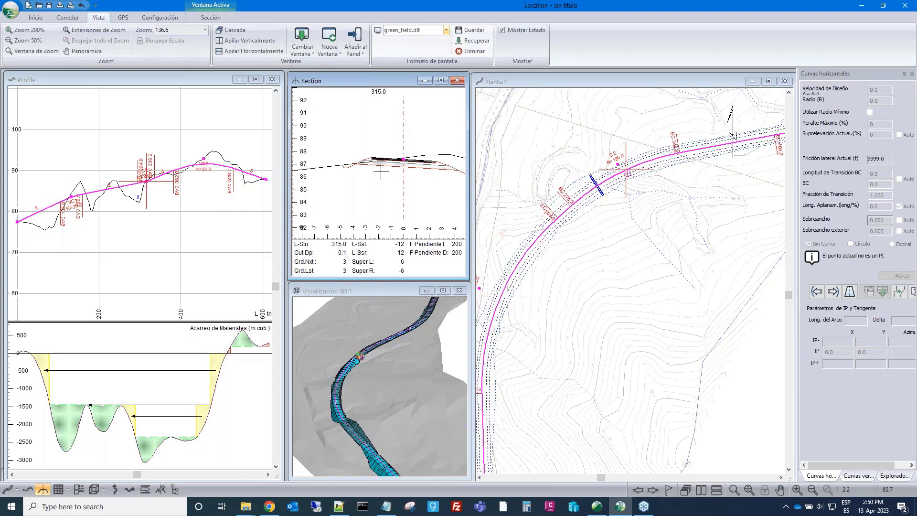
{"action": "scroll", "coordinate": [359, 170], "scroll_direction": "up", "scroll_amount": 3}
{"action": "scroll", "coordinate": [390, 176], "scroll_direction": "up", "scroll_amount": 2}
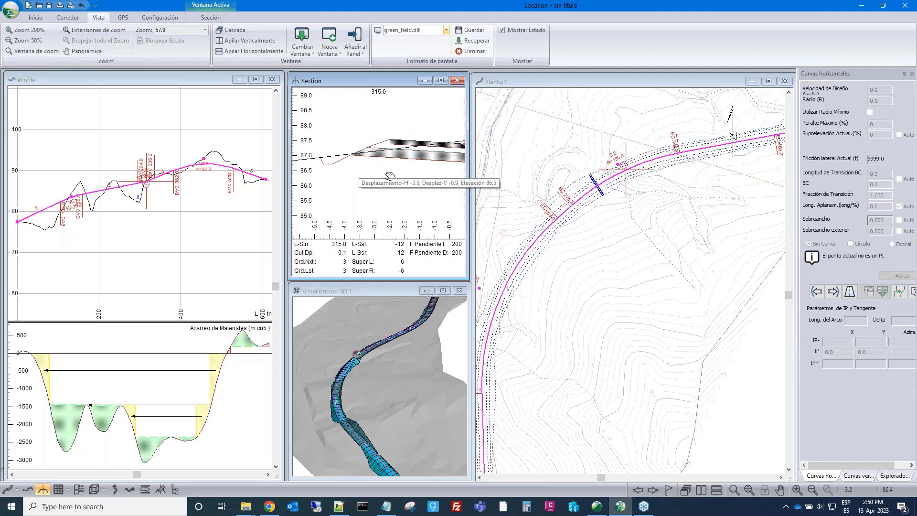
{"action": "scroll", "coordinate": [352, 175], "scroll_direction": "up", "scroll_amount": 2}
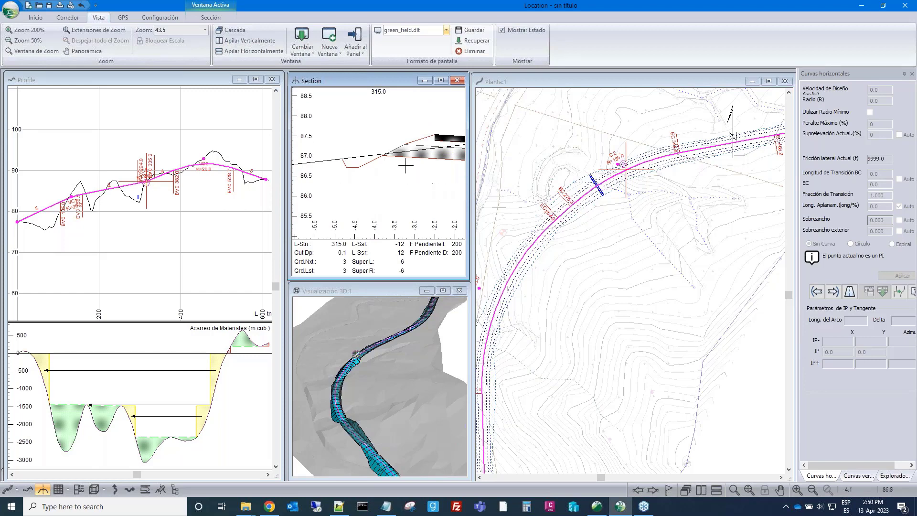
{"action": "scroll", "coordinate": [406, 165], "scroll_direction": "down", "scroll_amount": 2}
{"action": "scroll", "coordinate": [406, 165], "scroll_direction": "down", "scroll_amount": 1}
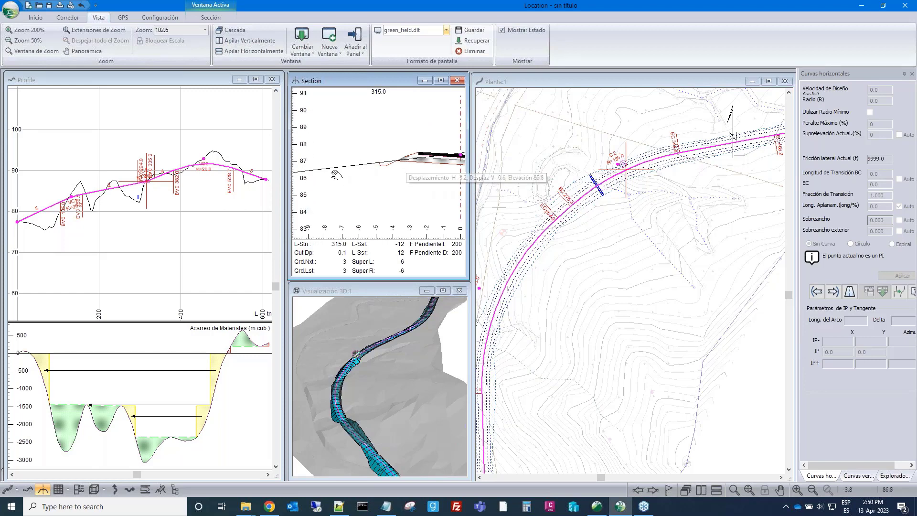
{"action": "scroll", "coordinate": [407, 168], "scroll_direction": "down", "scroll_amount": 1}
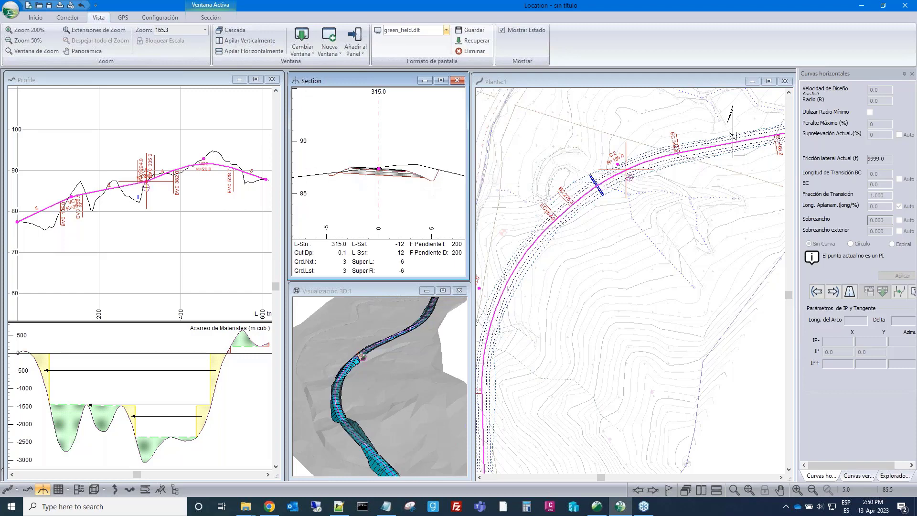
{"action": "scroll", "coordinate": [432, 186], "scroll_direction": "up", "scroll_amount": 1}
{"action": "scroll", "coordinate": [595, 210], "scroll_direction": "up", "scroll_amount": 1}
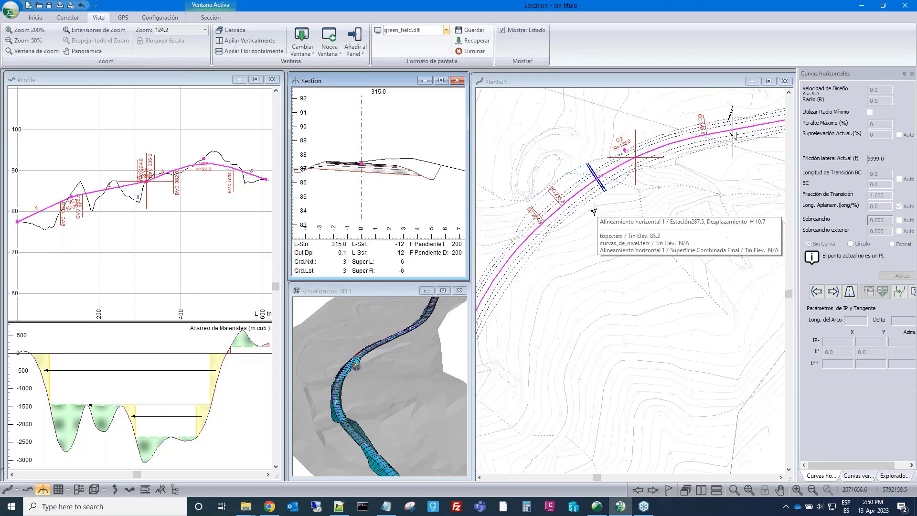
Switch the plan window's shading type to Emparejar Códigos and add a code pair with DOL as Código 1 and DIL as Código 2
{"action": "scroll", "coordinate": [594, 252], "scroll_direction": "down", "scroll_amount": 1}
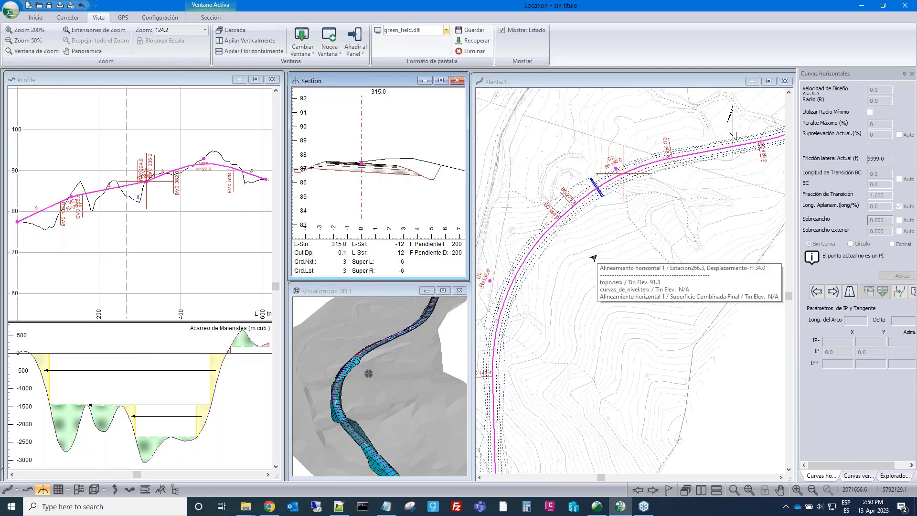
{"action": "right_click", "coordinate": [599, 326]}
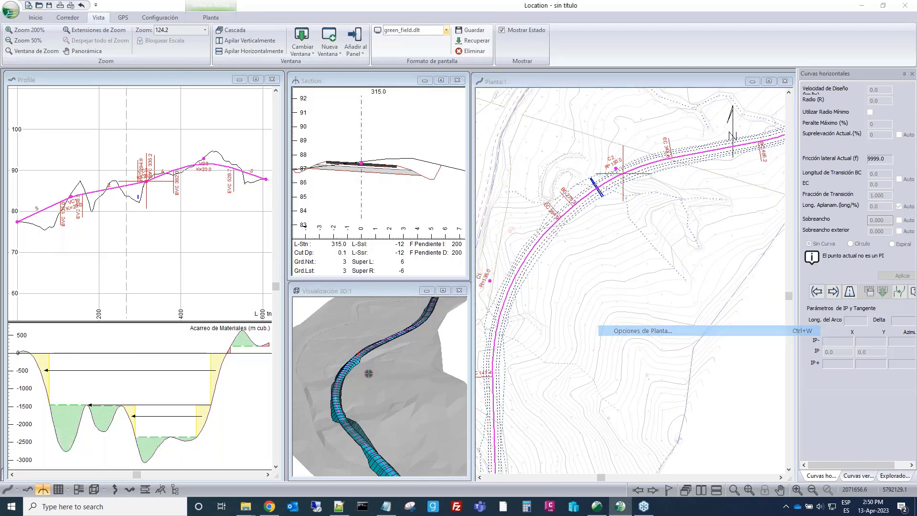
{"action": "left_click", "coordinate": [621, 331]}
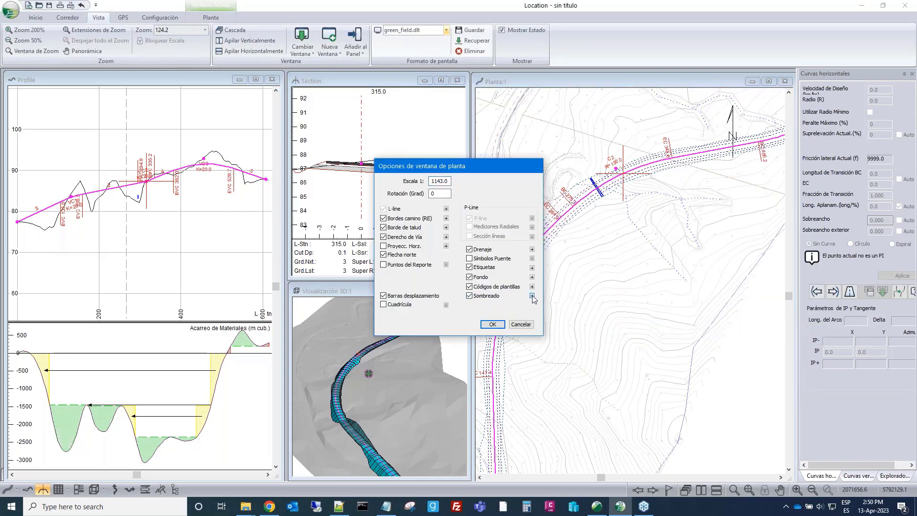
{"action": "left_click", "coordinate": [531, 297]}
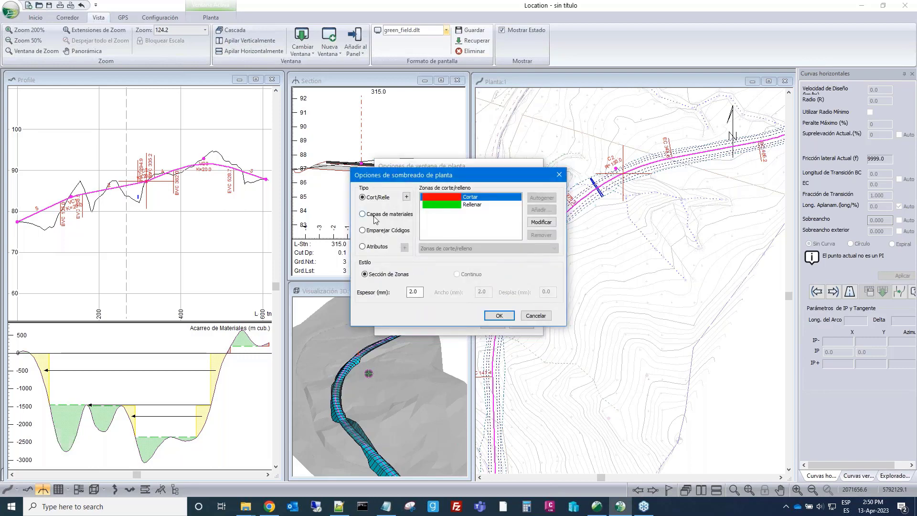
{"action": "left_click", "coordinate": [363, 231]}
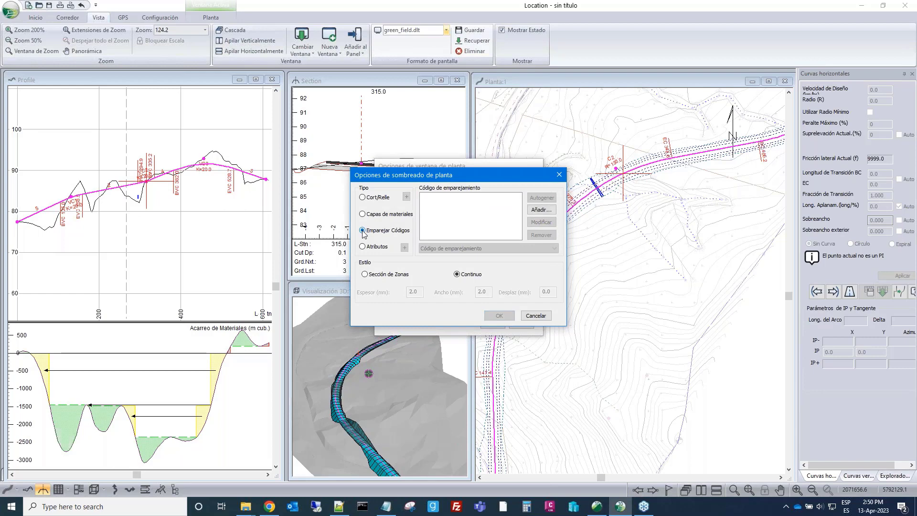
{"action": "left_click", "coordinate": [542, 211]}
{"action": "left_click", "coordinate": [452, 253]}
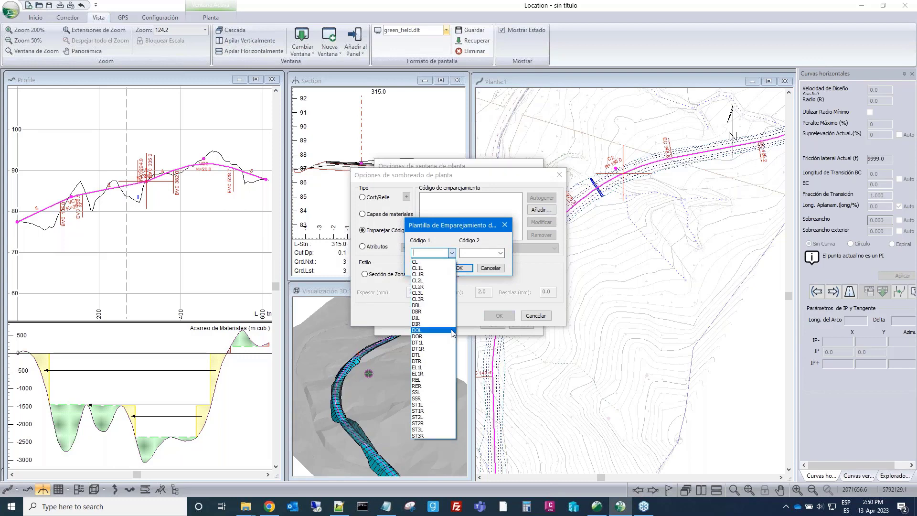
{"action": "left_click", "coordinate": [422, 330]}
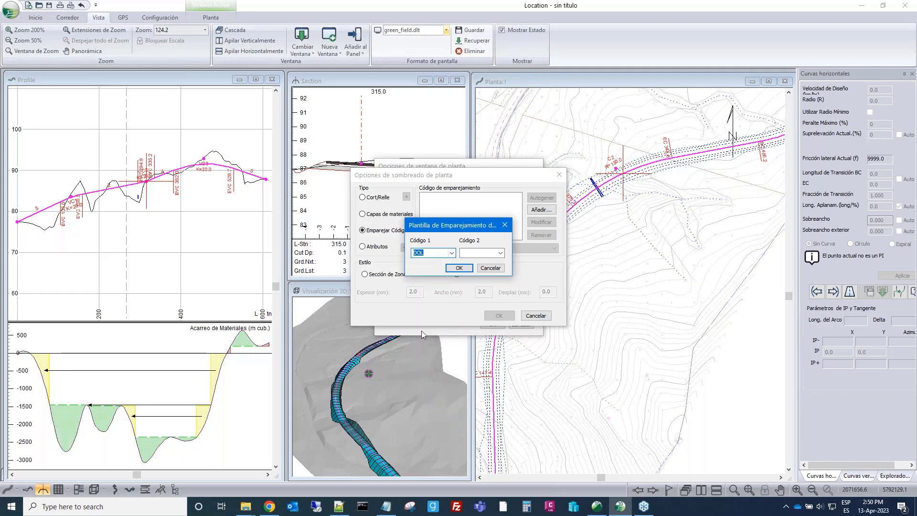
{"action": "left_click", "coordinate": [501, 253]}
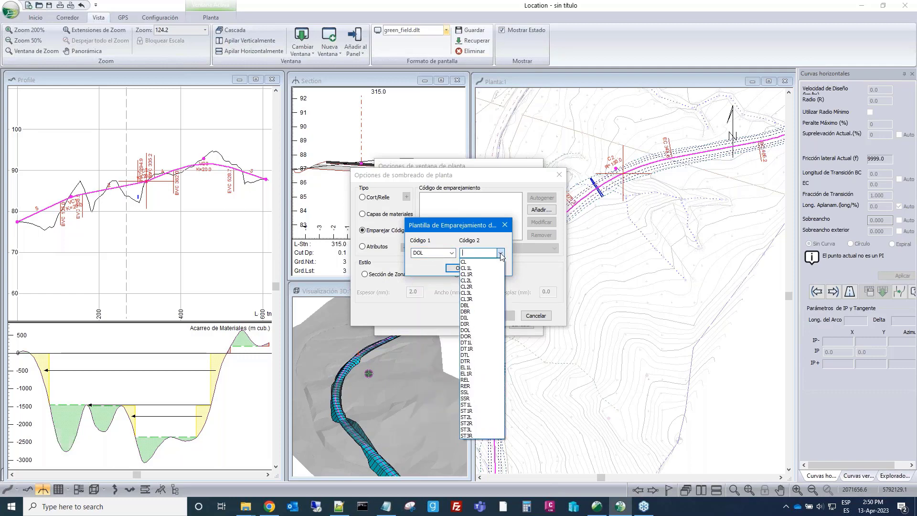
{"action": "left_click", "coordinate": [478, 318]}
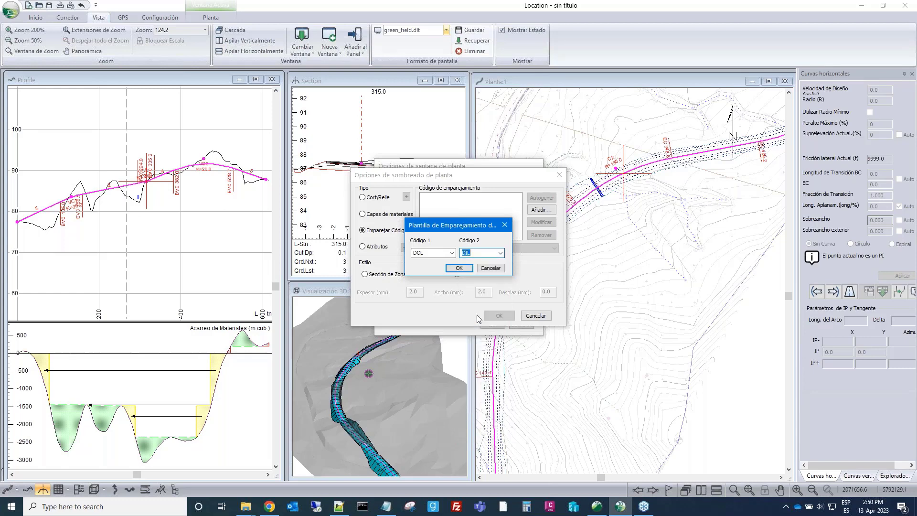
{"action": "left_click", "coordinate": [459, 268]}
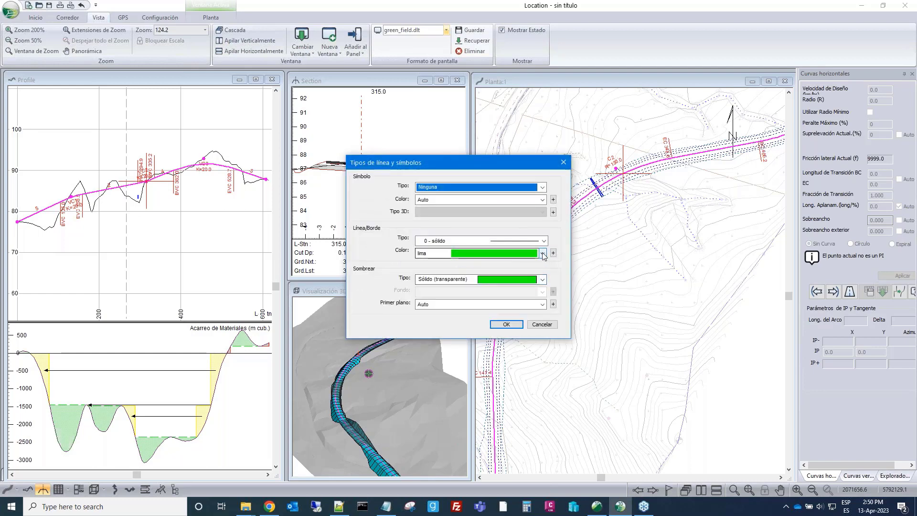
Set the line colour of the left ditch shading to azul and apply the shading and plan window options
{"action": "left_click", "coordinate": [543, 254]}
{"action": "left_click", "coordinate": [529, 278]}
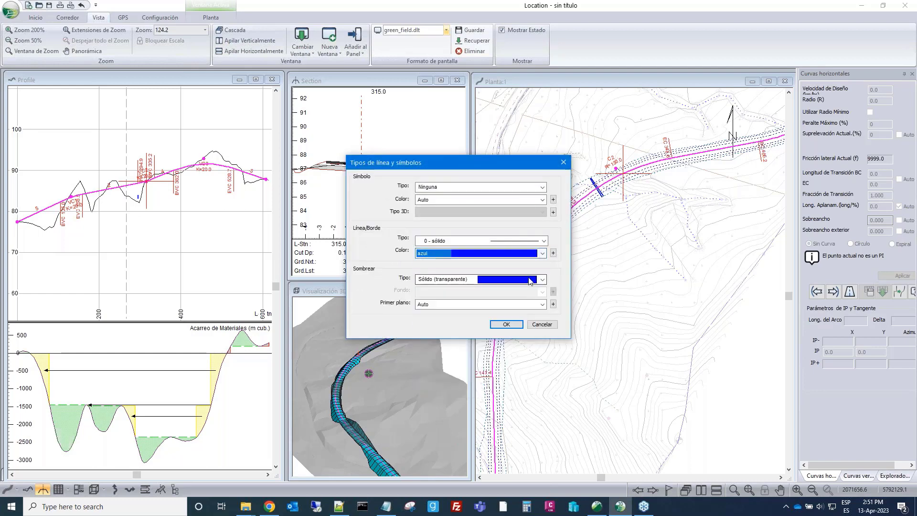
{"action": "left_click", "coordinate": [507, 326]}
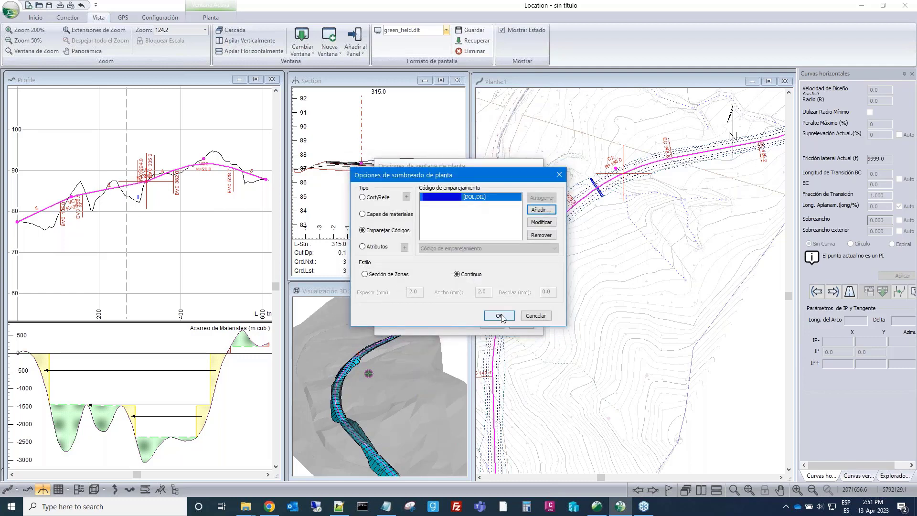
{"action": "left_click", "coordinate": [500, 316]}
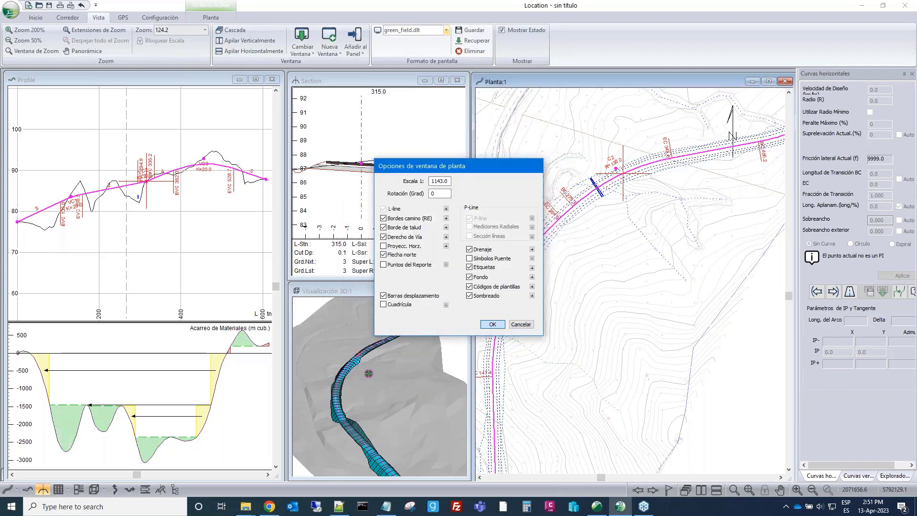
{"action": "key", "text": "Return"}
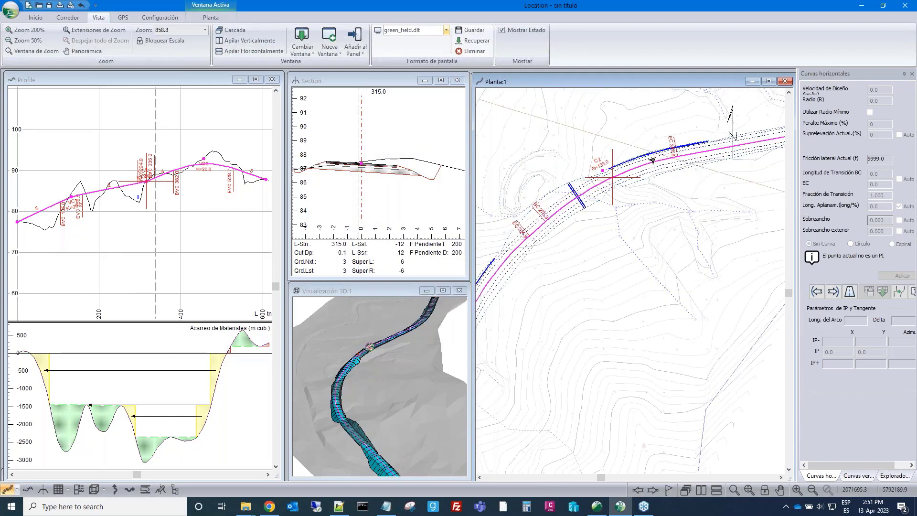
Examine the blue left-ditch shading in the plan window along the curves and down to the start of the alignment
{"action": "scroll", "coordinate": [653, 159], "scroll_direction": "up", "scroll_amount": 2}
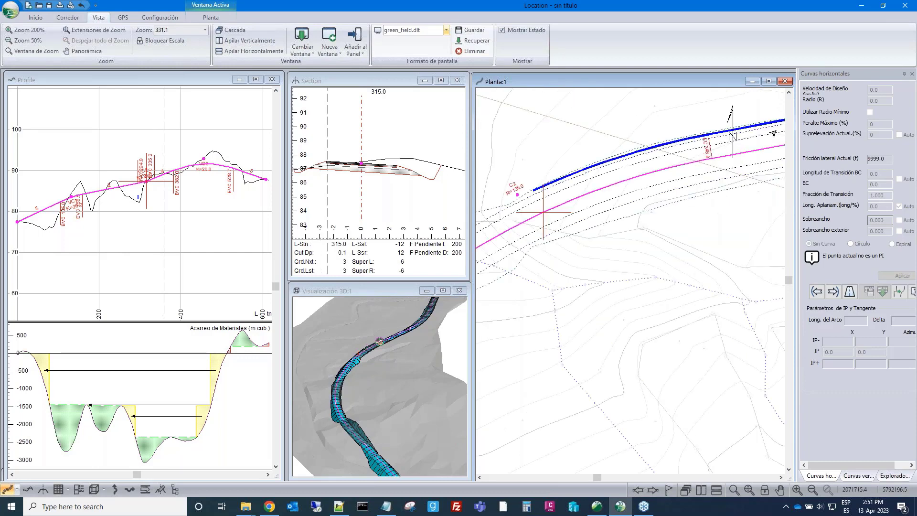
{"action": "mouse_move", "coordinate": [723, 145]}
{"action": "middle_mouse_down"}
{"action": "mouse_move", "coordinate": [751, 140]}
{"action": "mouse_move", "coordinate": [676, 167]}
{"action": "middle_mouse_up"}
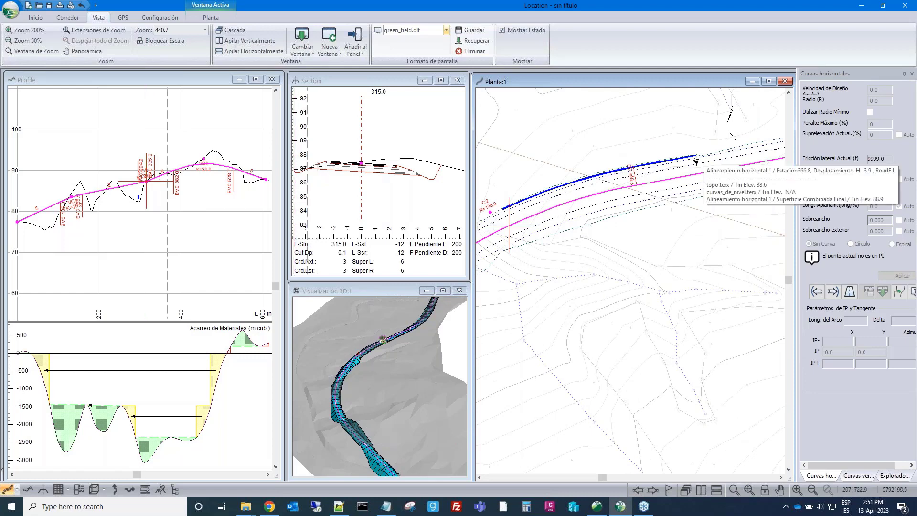
{"action": "scroll", "coordinate": [689, 166], "scroll_direction": "up", "scroll_amount": 2}
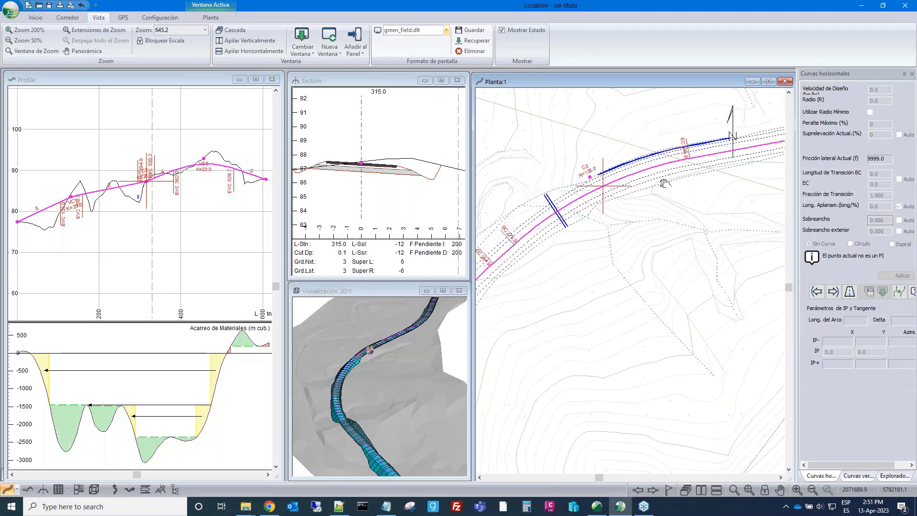
{"action": "scroll", "coordinate": [663, 235], "scroll_direction": "down", "scroll_amount": 1}
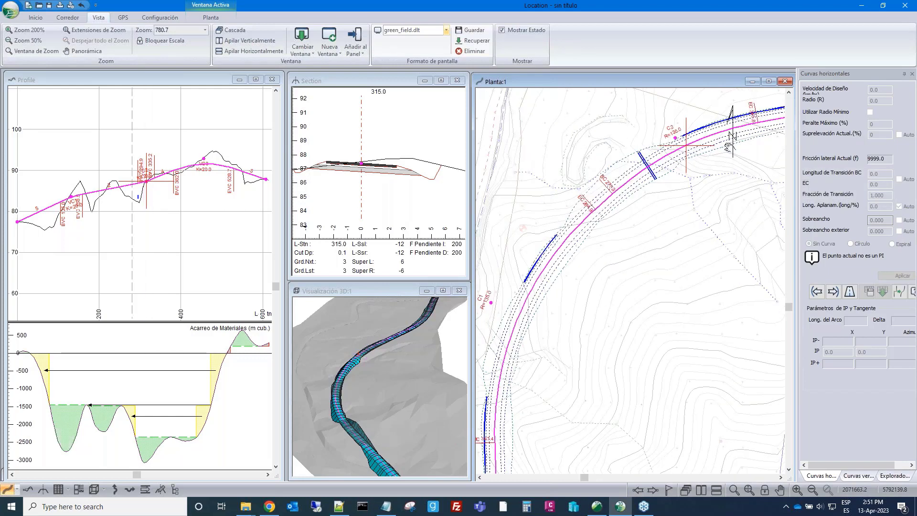
{"action": "middle_click_drag", "start_coordinate": [730, 148], "coordinate": [729, 147]}
{"action": "scroll", "coordinate": [729, 147], "scroll_direction": "down", "scroll_amount": 2}
{"action": "middle_click_drag", "start_coordinate": [673, 214], "coordinate": [654, 152]}
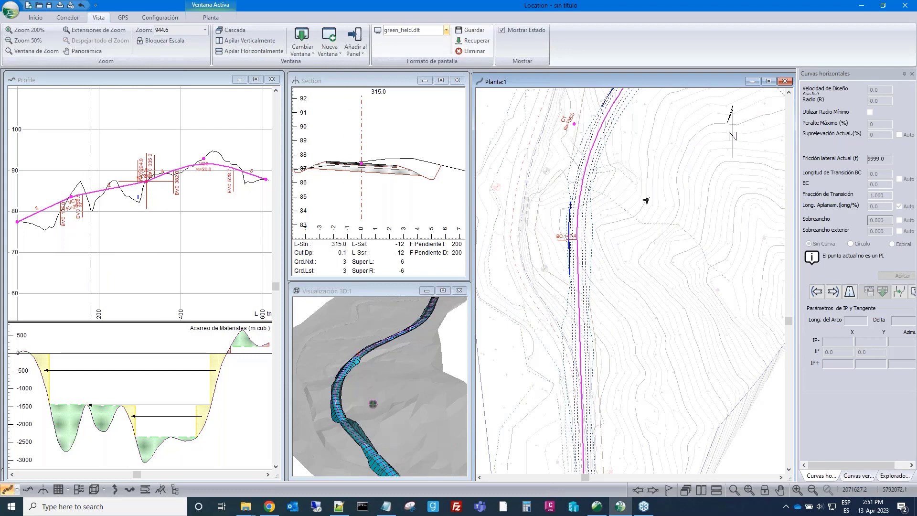
{"action": "scroll", "coordinate": [646, 201], "scroll_direction": "down", "scroll_amount": 4}
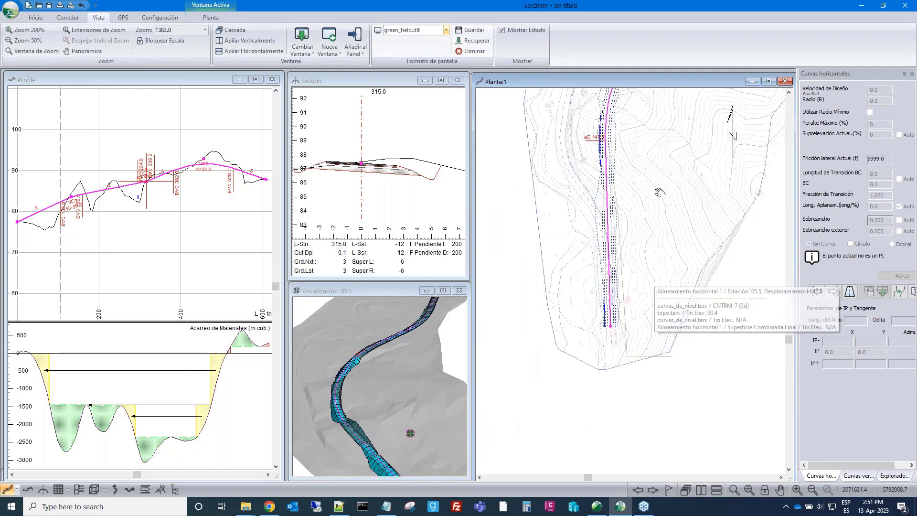
{"action": "scroll", "coordinate": [595, 323], "scroll_direction": "up", "scroll_amount": 6}
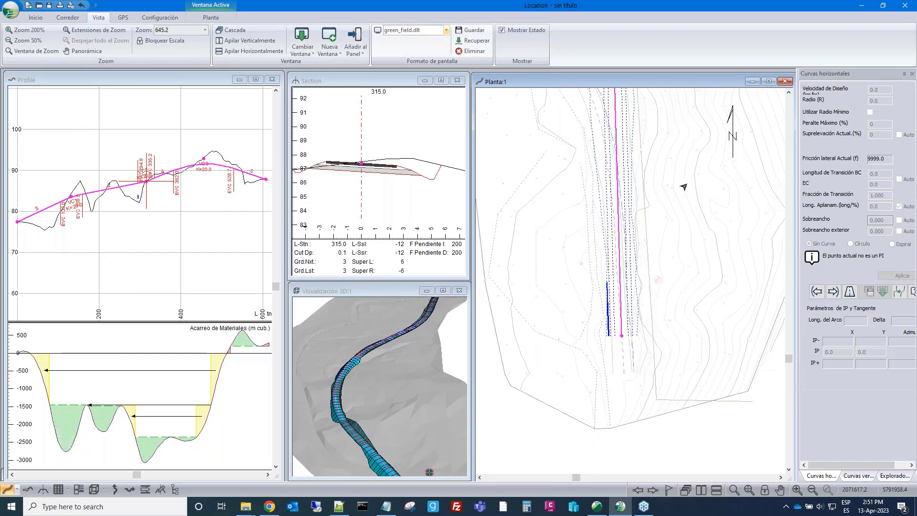
{"action": "scroll", "coordinate": [684, 187], "scroll_direction": "down", "scroll_amount": 3}
{"action": "middle_click_drag", "start_coordinate": [685, 180], "coordinate": [661, 274]}
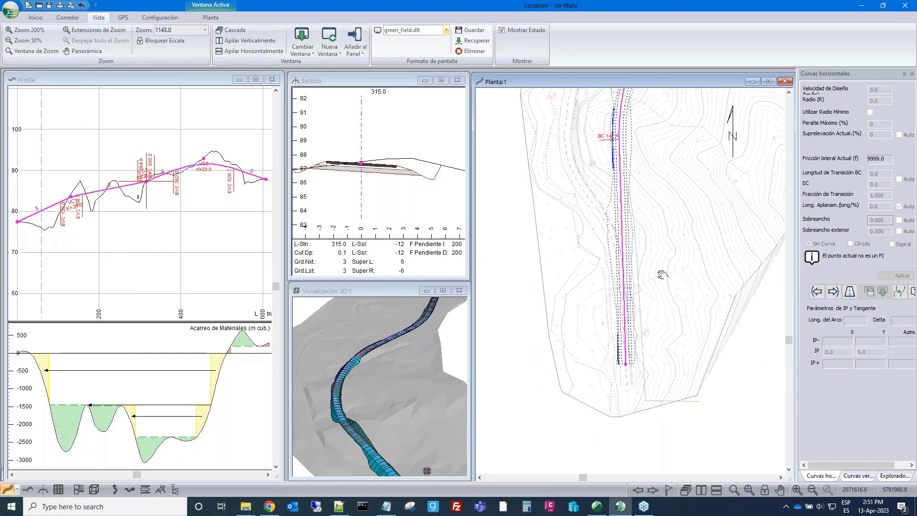
{"action": "scroll", "coordinate": [662, 275], "scroll_direction": "down", "scroll_amount": 2}
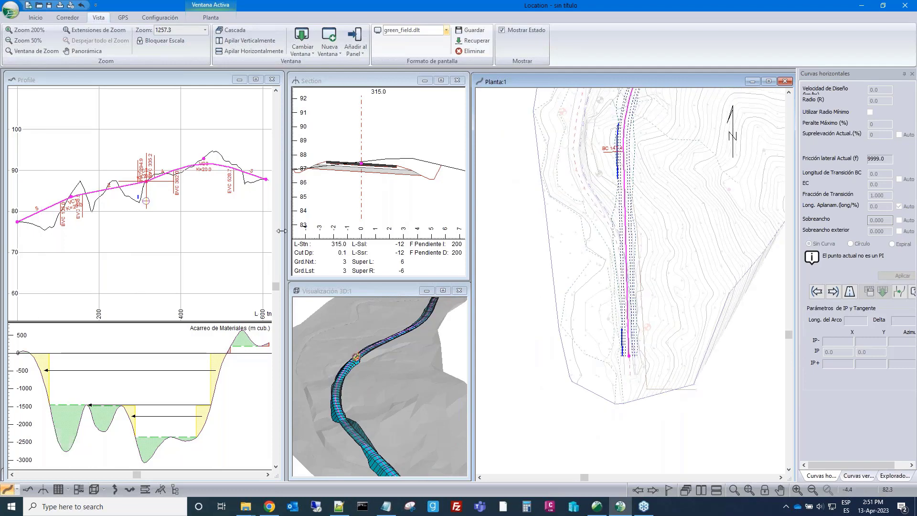
Widen the profile window over the section and 3D views and add template codes DIL and DOL to its display options
{"action": "left_click_drag", "start_coordinate": [284, 232], "coordinate": [470, 232]}
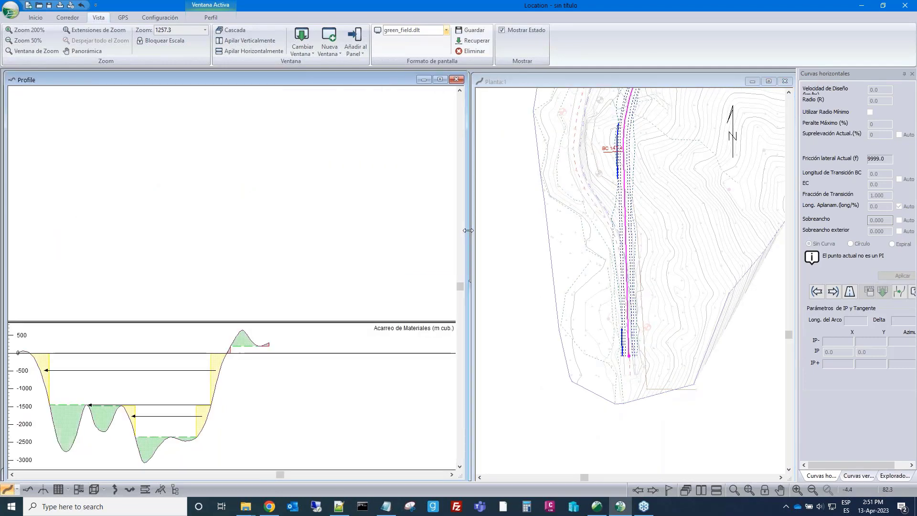
{"action": "middle_click_drag", "start_coordinate": [308, 216], "coordinate": [373, 196]}
{"action": "right_click", "coordinate": [265, 204]}
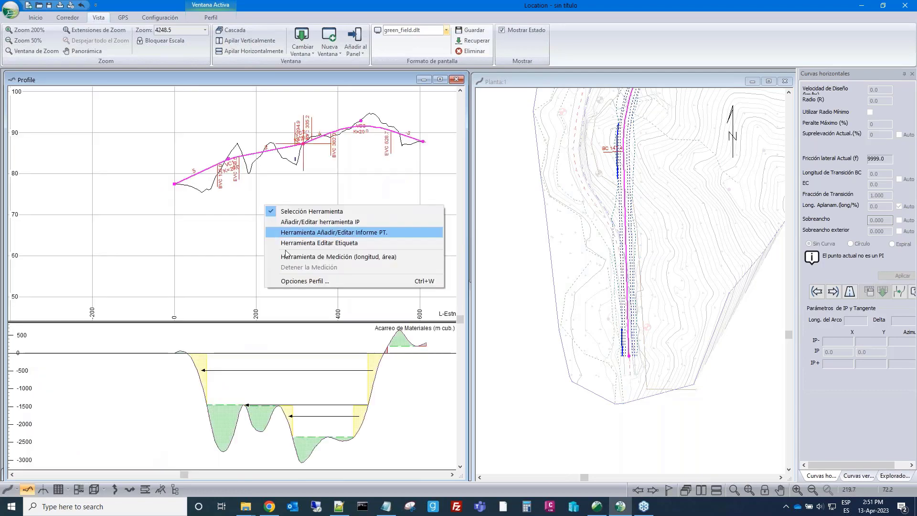
{"action": "left_click", "coordinate": [305, 281]}
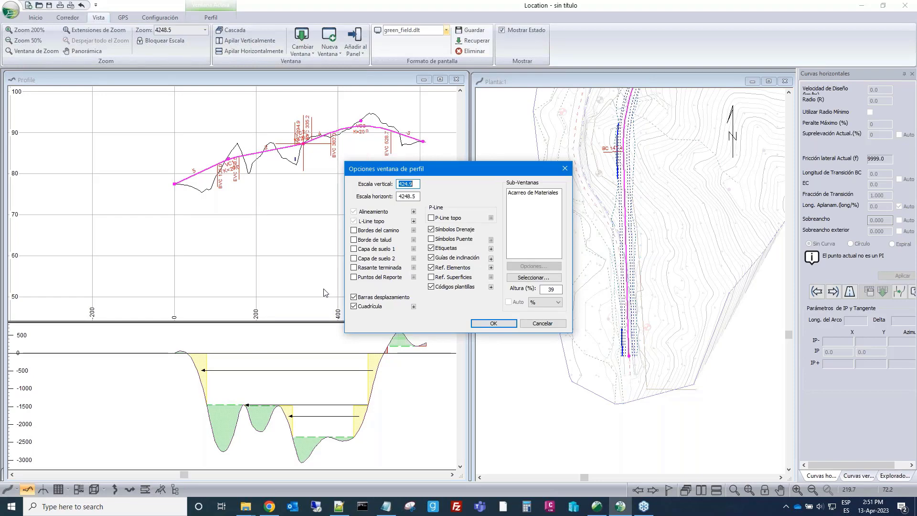
{"action": "left_click", "coordinate": [491, 287]}
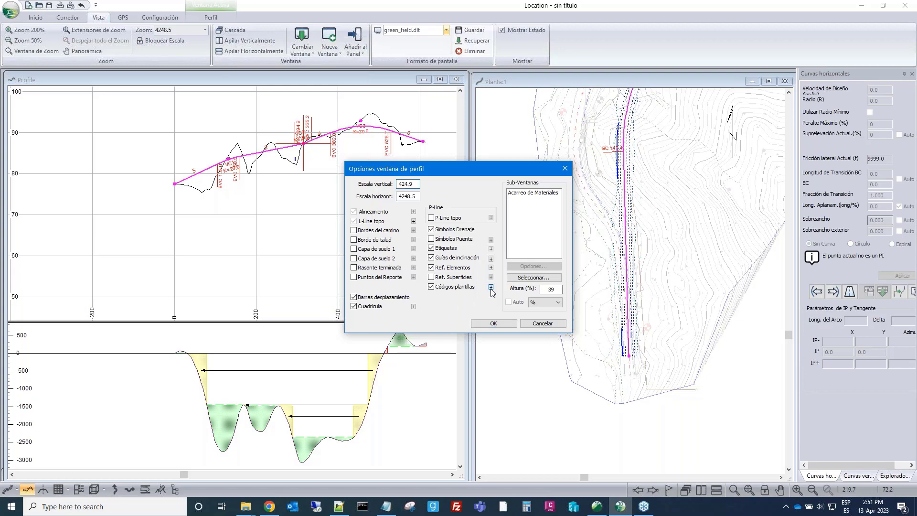
{"action": "left_click", "coordinate": [361, 266]}
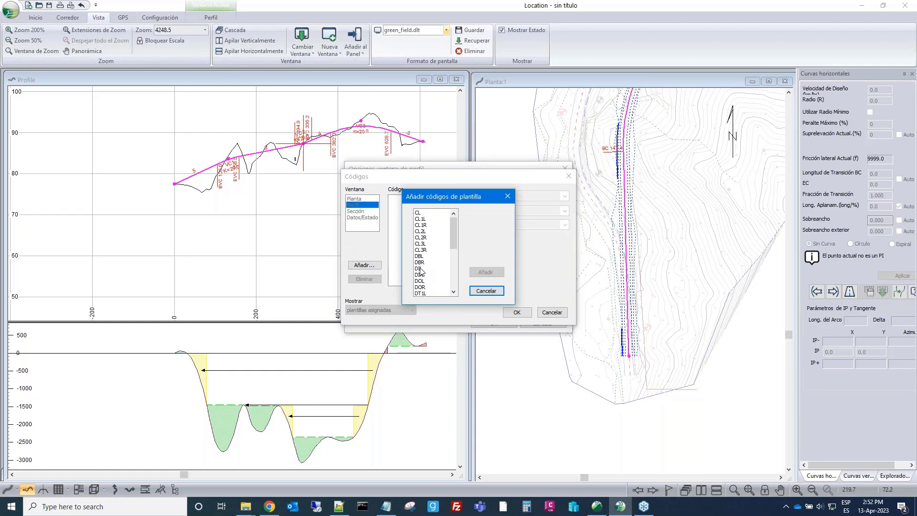
{"action": "left_click", "coordinate": [421, 269]}
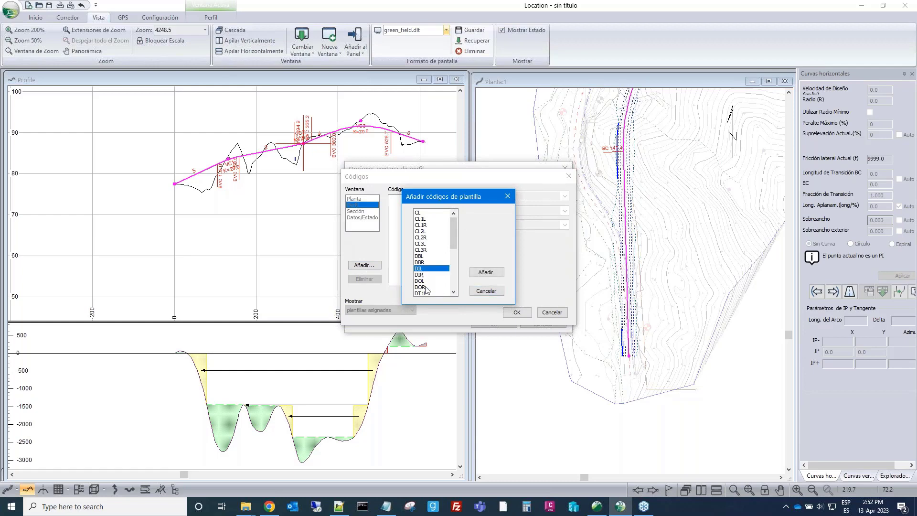
{"action": "left_click", "coordinate": [420, 281], "text": "ctrl"}
{"action": "key", "text": "Return"}
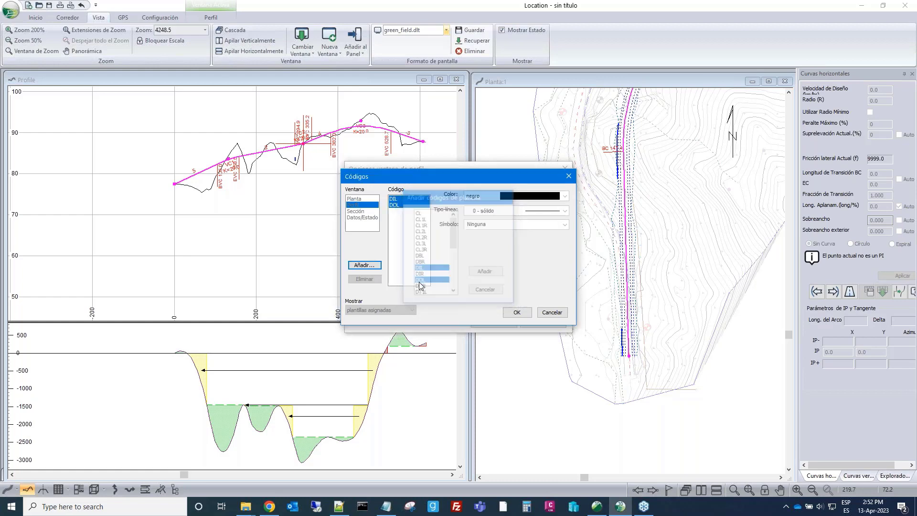
Set the line colour of the profile codes DIL and DOL to azul, and apply the options with a cost recalculation
{"action": "left_click", "coordinate": [564, 196]}
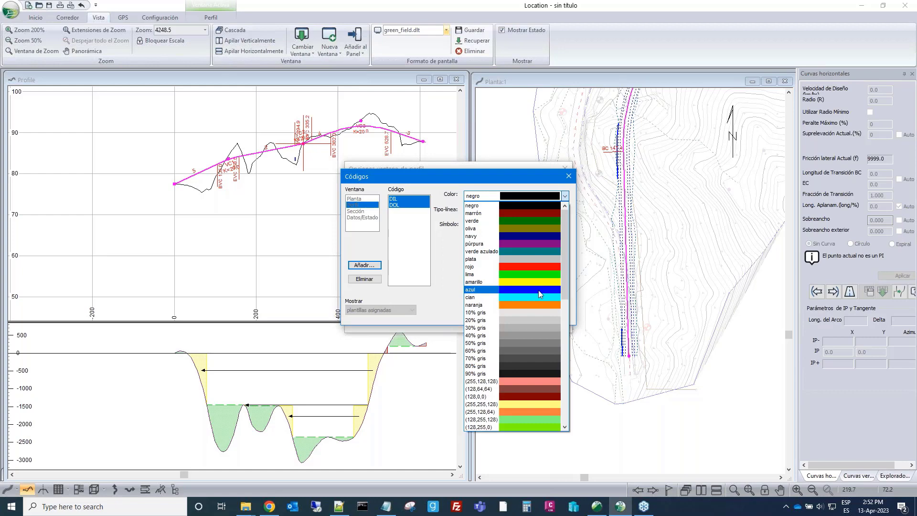
{"action": "left_click", "coordinate": [538, 290]}
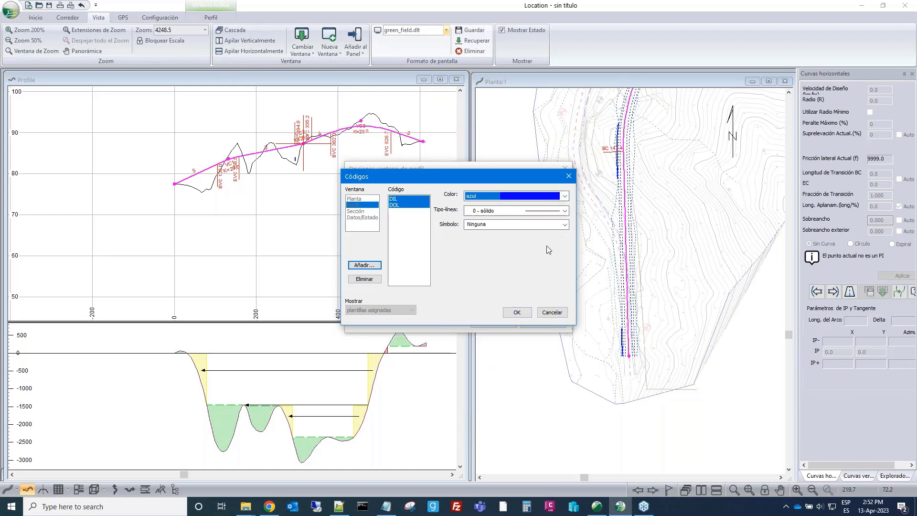
{"action": "left_click", "coordinate": [517, 312]}
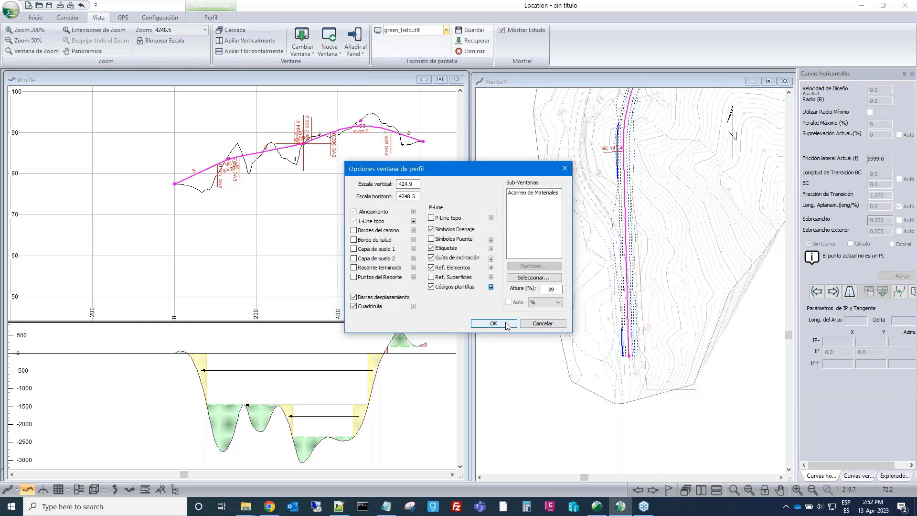
{"action": "left_click", "coordinate": [507, 324]}
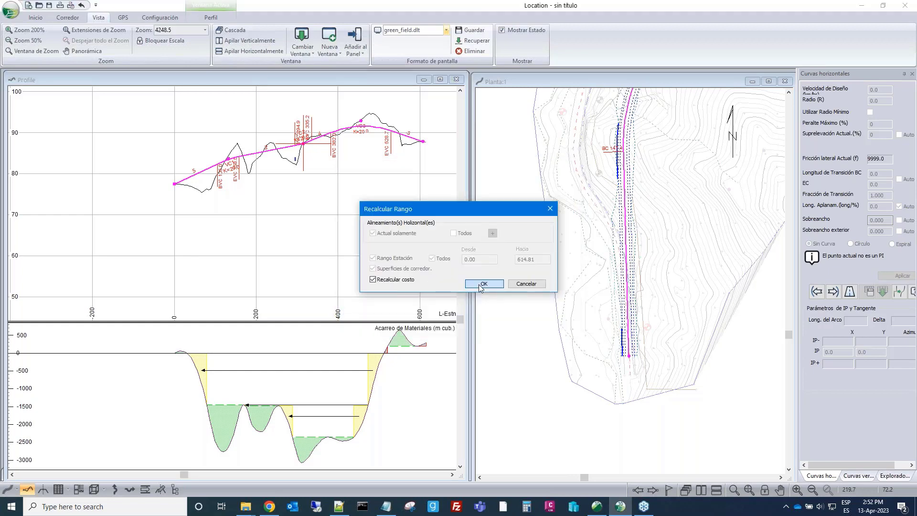
{"action": "left_click", "coordinate": [483, 284]}
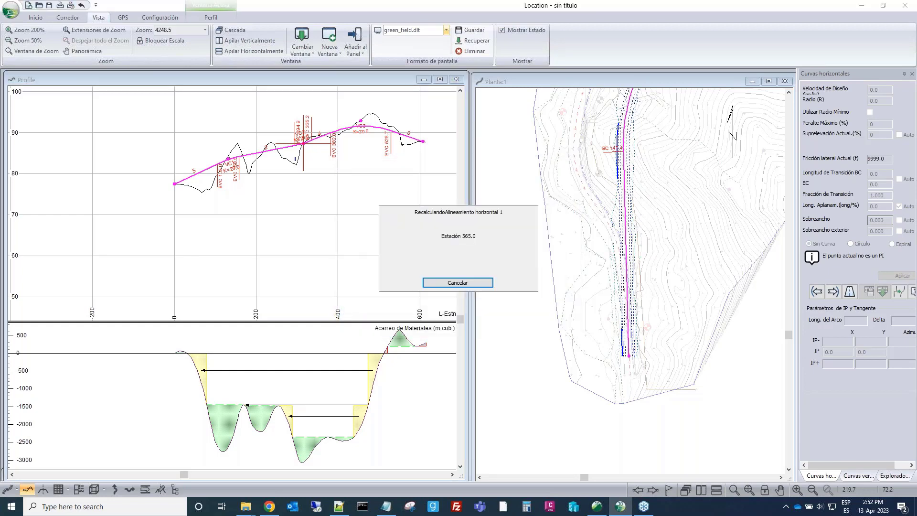
Examine the left ditch lines below the road grade along the whole profile
{"action": "scroll", "coordinate": [327, 153], "scroll_direction": "up", "scroll_amount": 4}
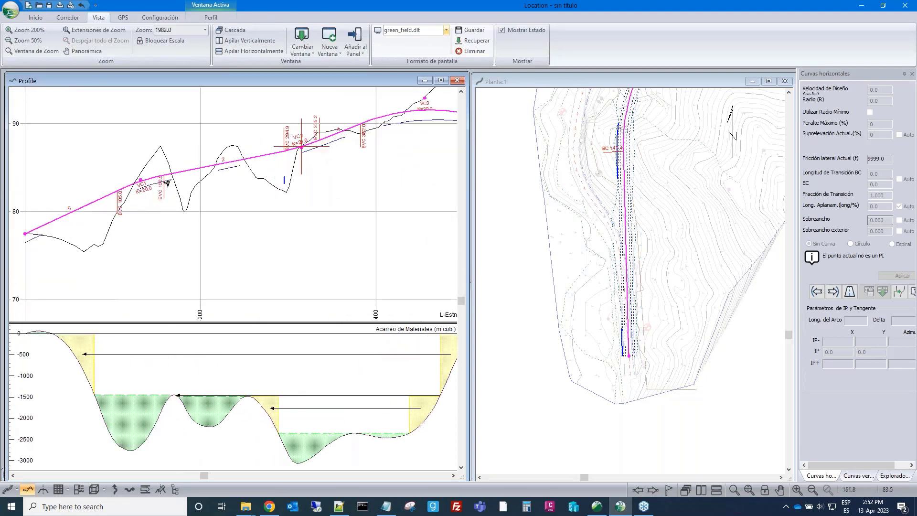
{"action": "scroll", "coordinate": [237, 174], "scroll_direction": "up", "scroll_amount": 3}
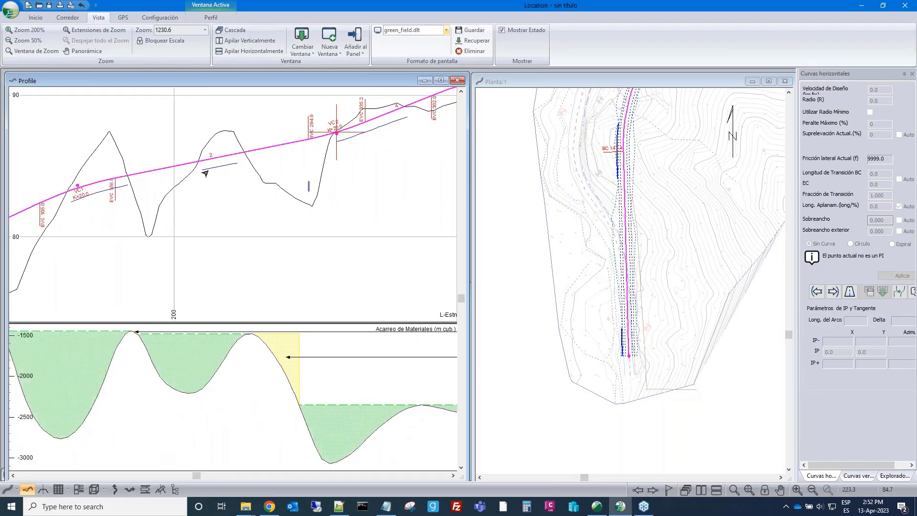
{"action": "scroll", "coordinate": [234, 167], "scroll_direction": "down", "scroll_amount": 2}
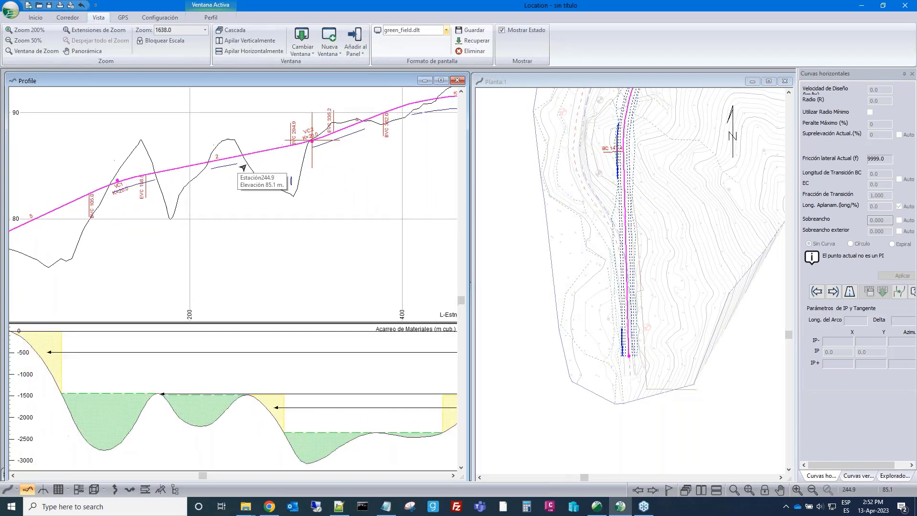
{"action": "scroll", "coordinate": [347, 161], "scroll_direction": "down", "scroll_amount": 2}
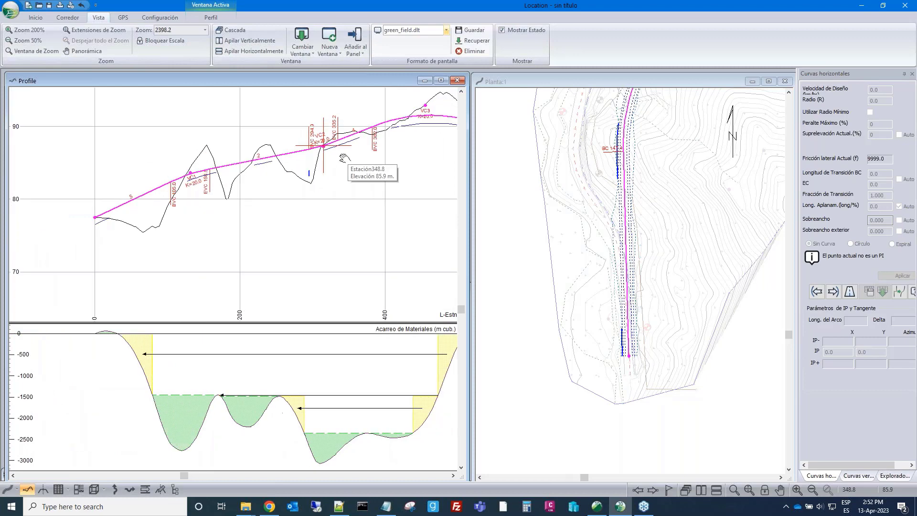
{"action": "middle_click_drag", "start_coordinate": [280, 183], "coordinate": [245, 195]}
{"action": "scroll", "coordinate": [242, 199], "scroll_direction": "up", "scroll_amount": 3}
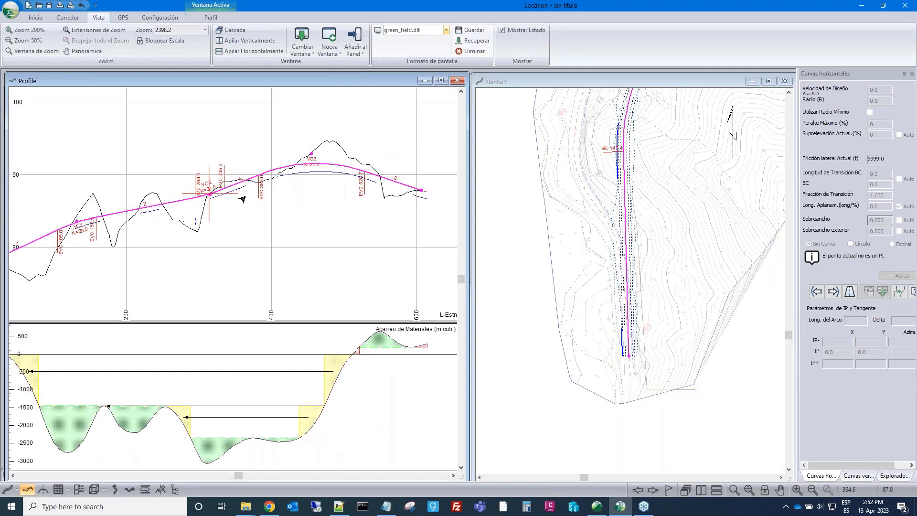
{"action": "scroll", "coordinate": [289, 178], "scroll_direction": "down", "scroll_amount": 5}
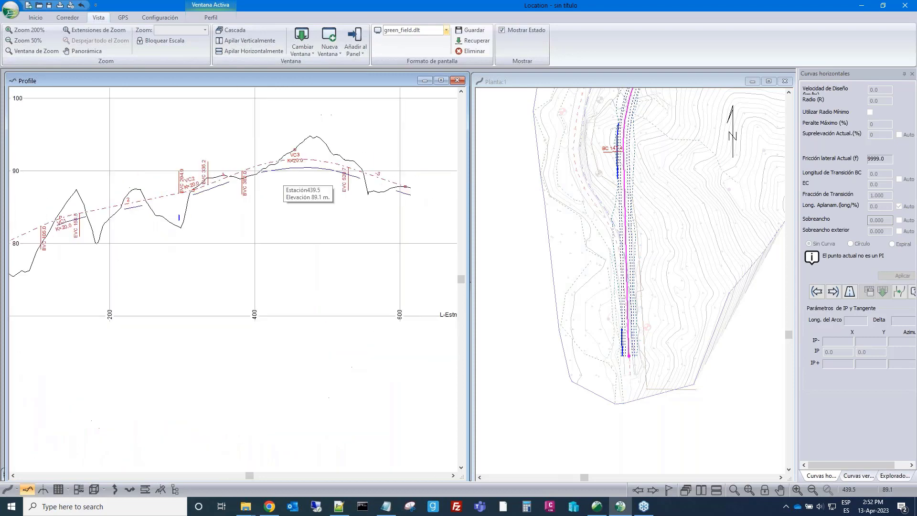
{"action": "middle_click_drag", "start_coordinate": [292, 178], "coordinate": [368, 155]}
{"action": "scroll", "coordinate": [369, 155], "scroll_direction": "down", "scroll_amount": 2}
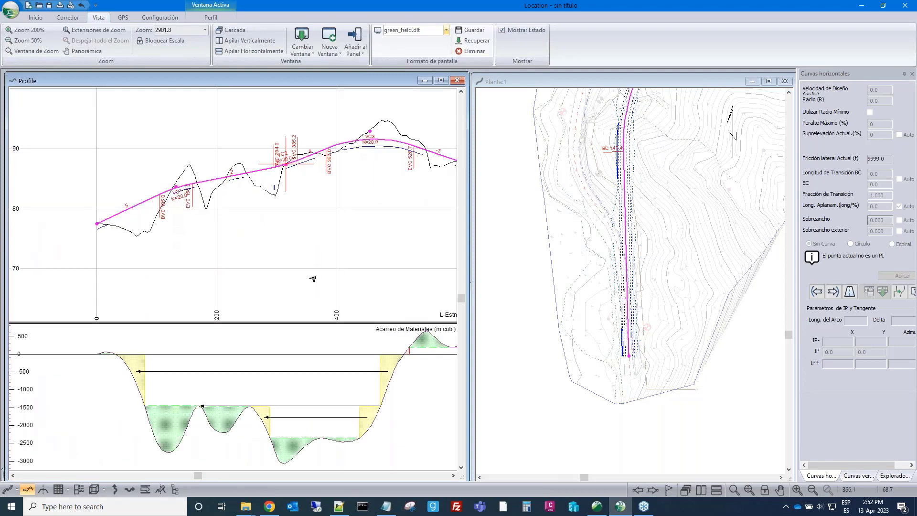
Show Bordes del camino and Borde de talud in the profile window
{"action": "right_click", "coordinate": [330, 258]}
{"action": "left_click", "coordinate": [371, 333]}
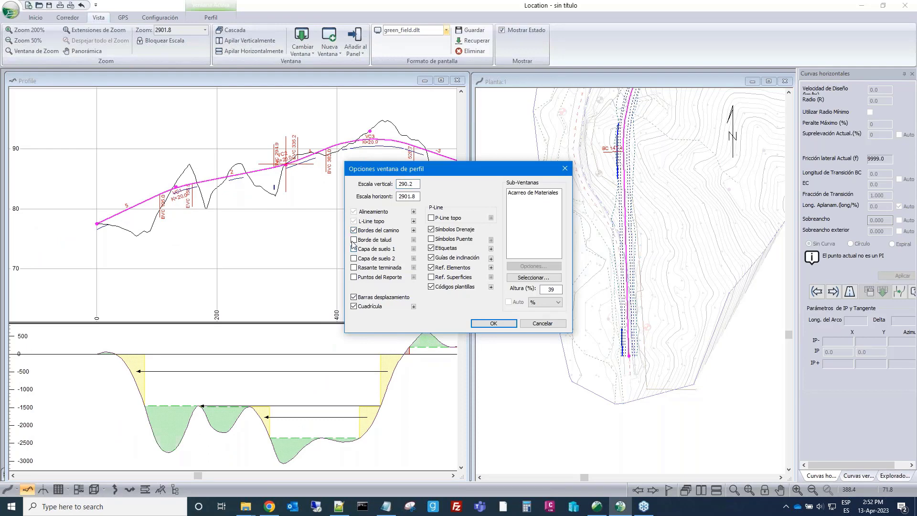
{"action": "left_click", "coordinate": [354, 240]}
{"action": "left_click", "coordinate": [494, 323]}
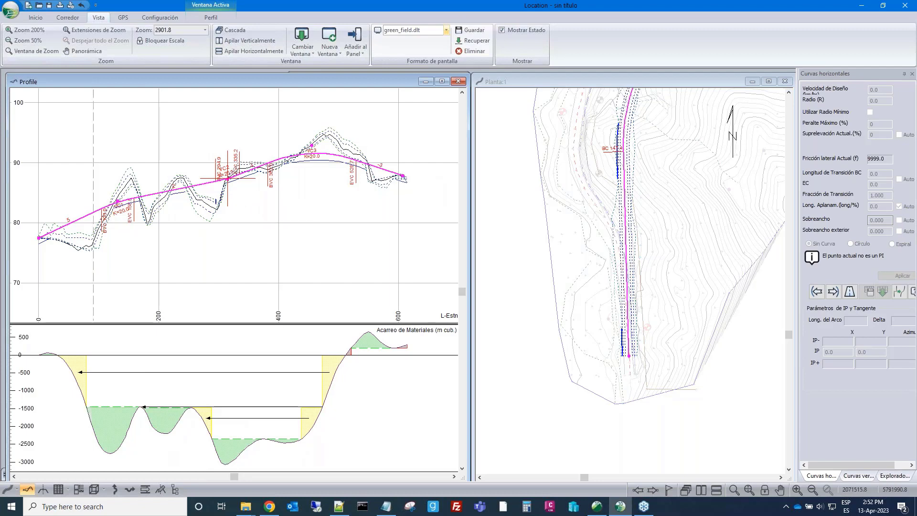
Examine the ditch shading and road corridor in the plan window from the alignment's start past curve C3
{"action": "scroll", "coordinate": [553, 215], "scroll_direction": "down", "scroll_amount": 1}
{"action": "scroll", "coordinate": [626, 197], "scroll_direction": "down", "scroll_amount": 1}
{"action": "middle_click_drag", "start_coordinate": [627, 198], "coordinate": [597, 310]}
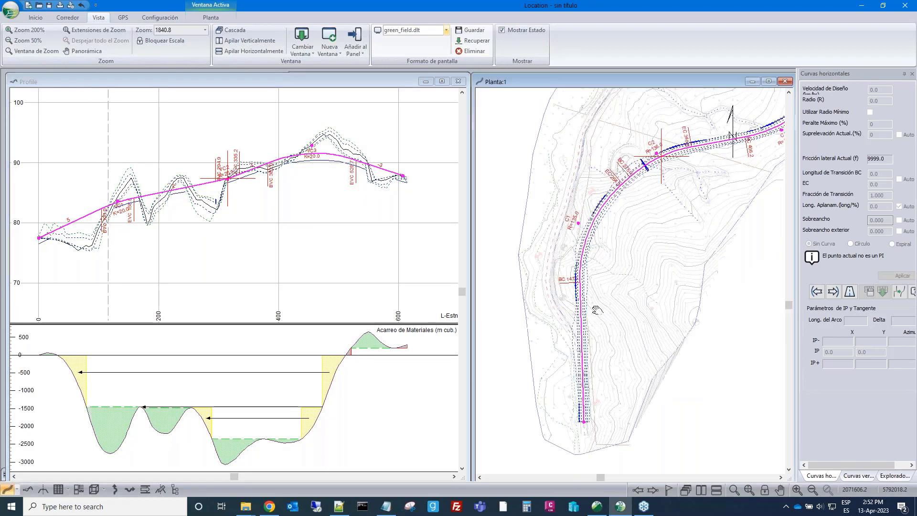
{"action": "scroll", "coordinate": [597, 310], "scroll_direction": "down", "scroll_amount": 1}
{"action": "middle_click_drag", "start_coordinate": [635, 262], "coordinate": [593, 296]}
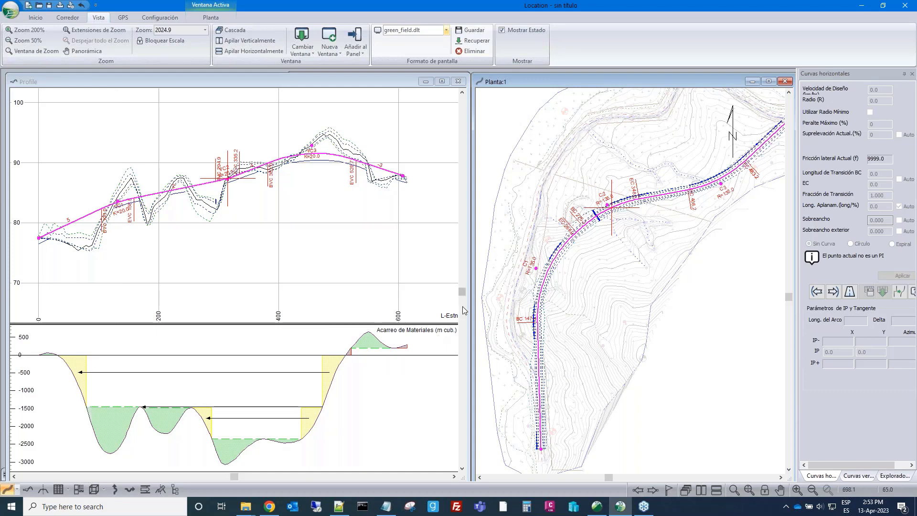
Narrow the Profile window to uncover the Section and 3D windows, and inspect the road corridor in 3D
{"action": "left_click_drag", "start_coordinate": [468, 312], "coordinate": [284, 322]}
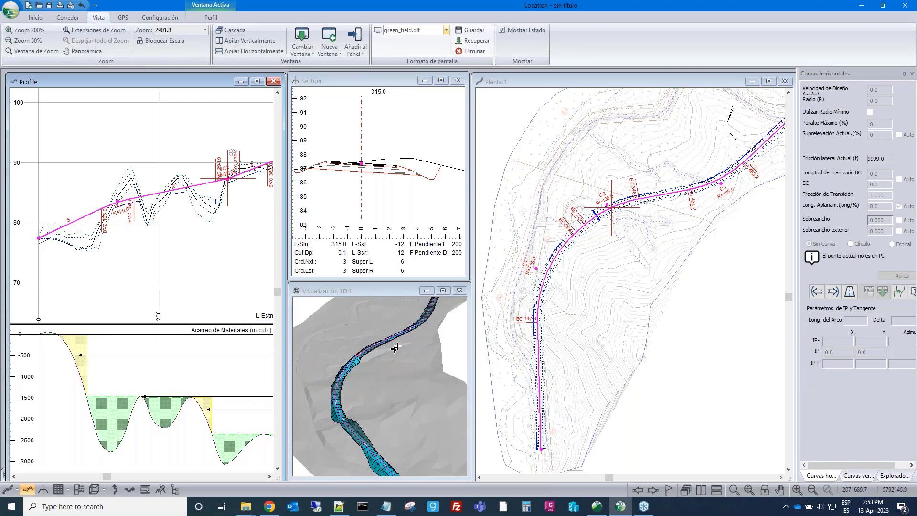
{"action": "left_click_drag", "start_coordinate": [358, 394], "coordinate": [402, 382]}
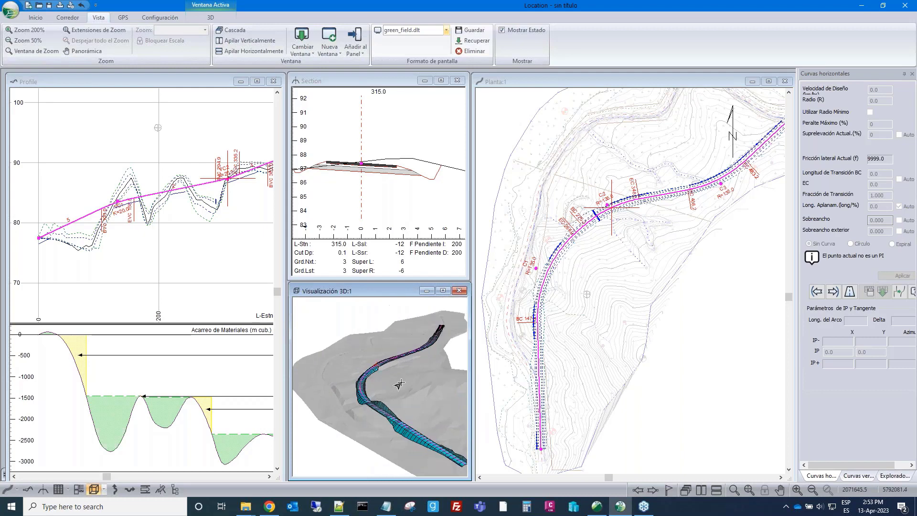
{"action": "scroll", "coordinate": [399, 384], "scroll_direction": "up", "scroll_amount": 3}
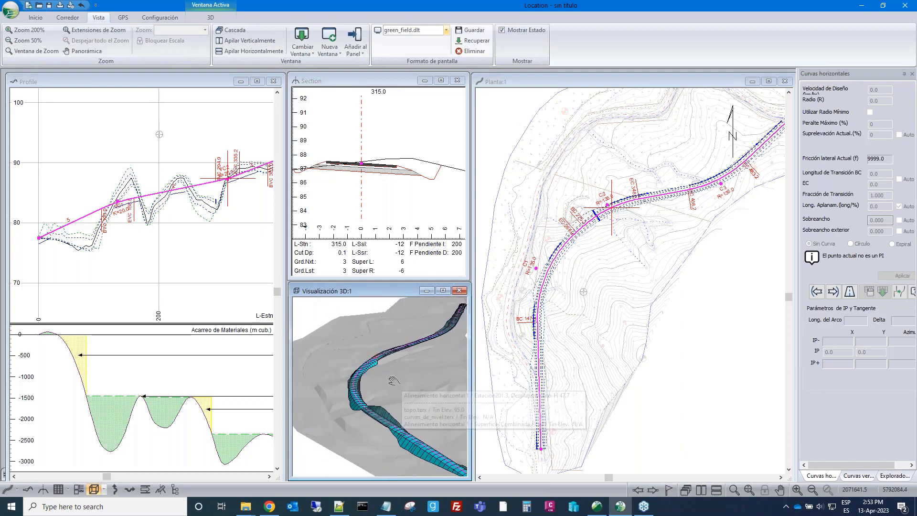
{"action": "middle_click_drag", "start_coordinate": [393, 380], "coordinate": [360, 354]}
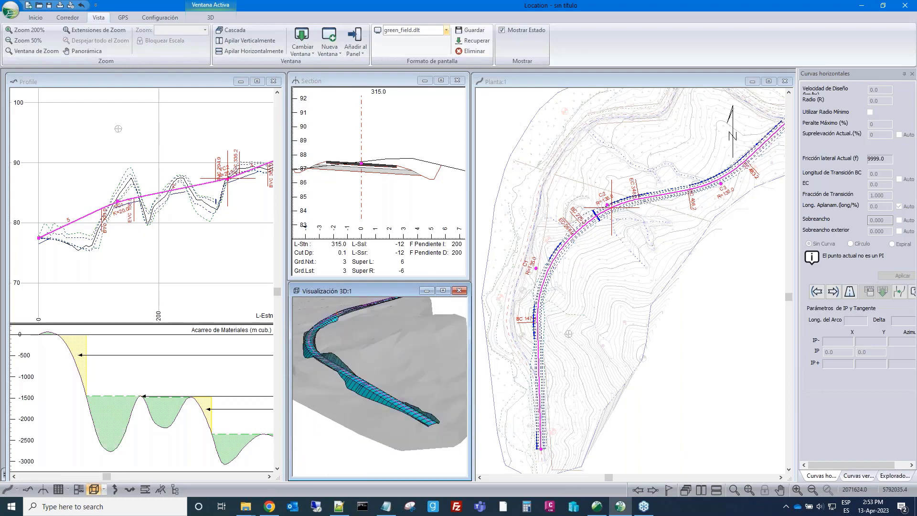
{"action": "left_click_drag", "start_coordinate": [369, 377], "coordinate": [392, 388]}
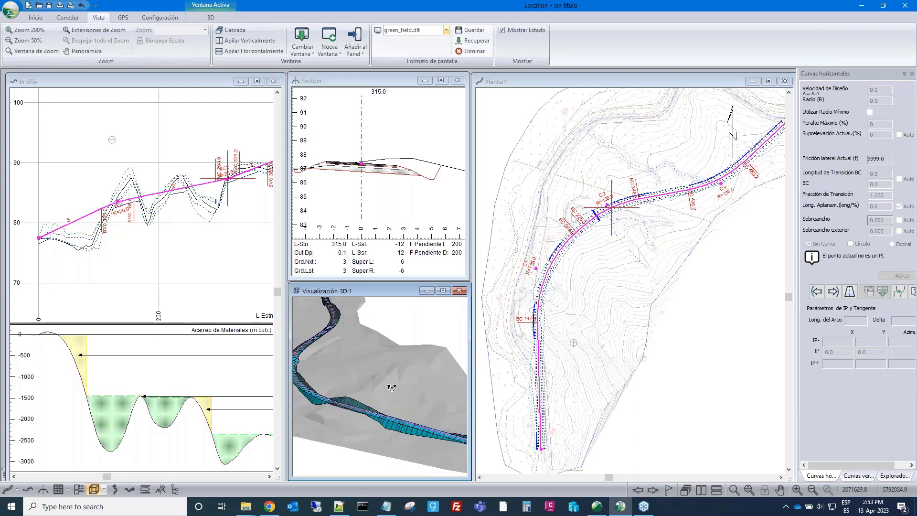
Fit the whole road profile and its mass haul diagram into the narrowed Profile window
{"action": "scroll", "coordinate": [215, 291], "scroll_direction": "down", "scroll_amount": 1}
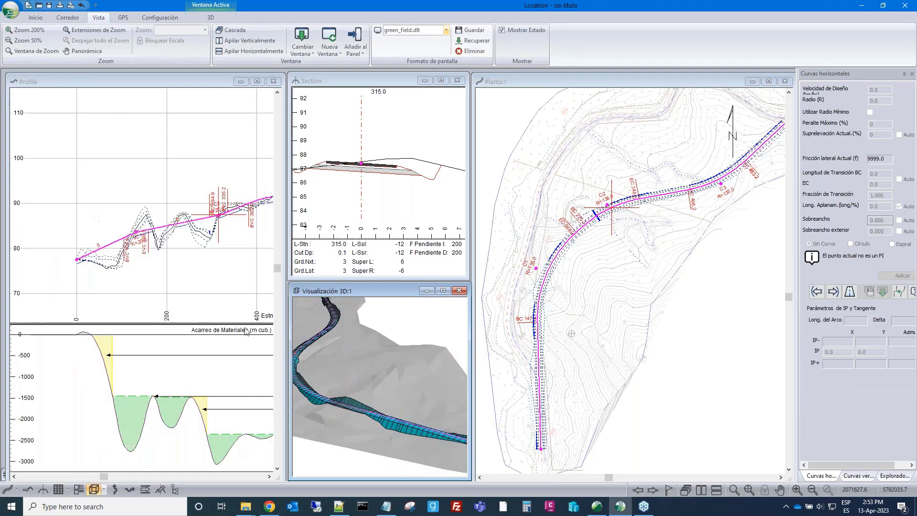
{"action": "scroll", "coordinate": [230, 286], "scroll_direction": "down", "scroll_amount": 1}
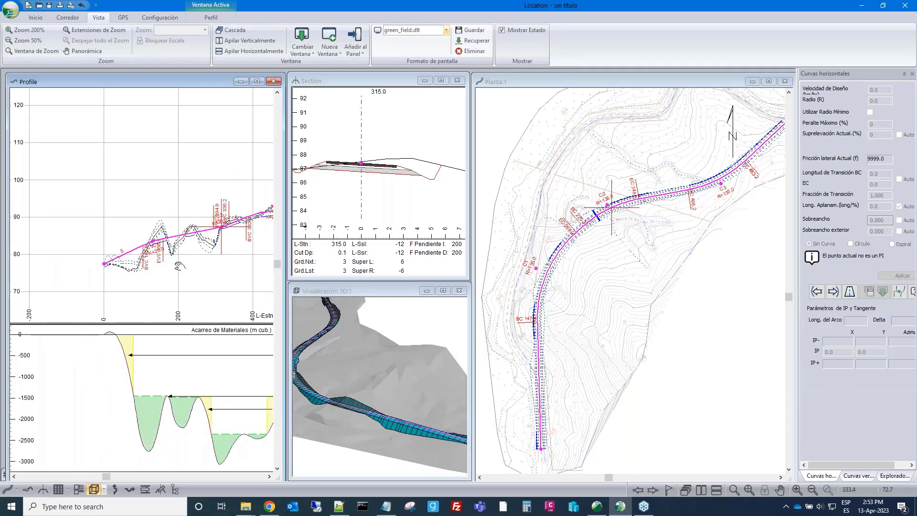
{"action": "mouse_move", "coordinate": [179, 266]}
{"action": "middle_mouse_down"}
{"action": "mouse_move", "coordinate": [153, 254]}
{"action": "mouse_move", "coordinate": [175, 251]}
{"action": "middle_mouse_up"}
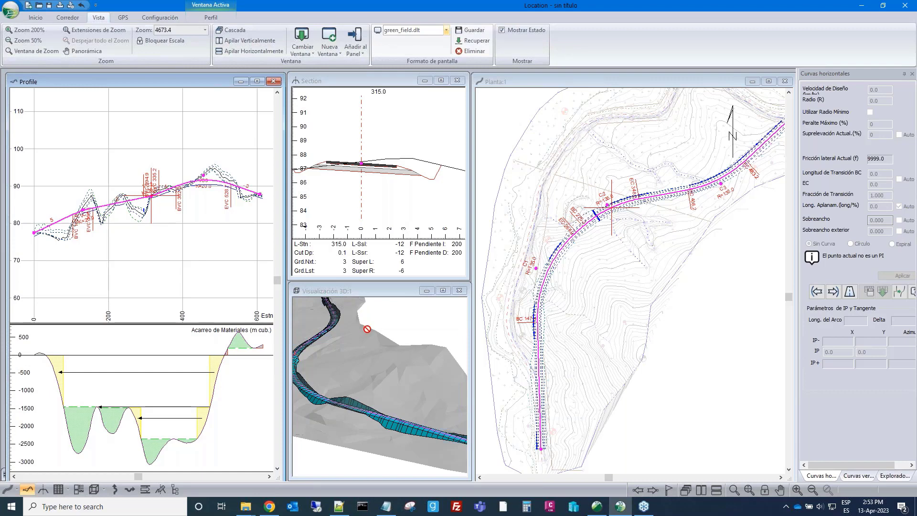
Examine the Peralte lookup table in the road class specifications, and leave both dialogs without saving changes
{"action": "left_click", "coordinate": [850, 293]}
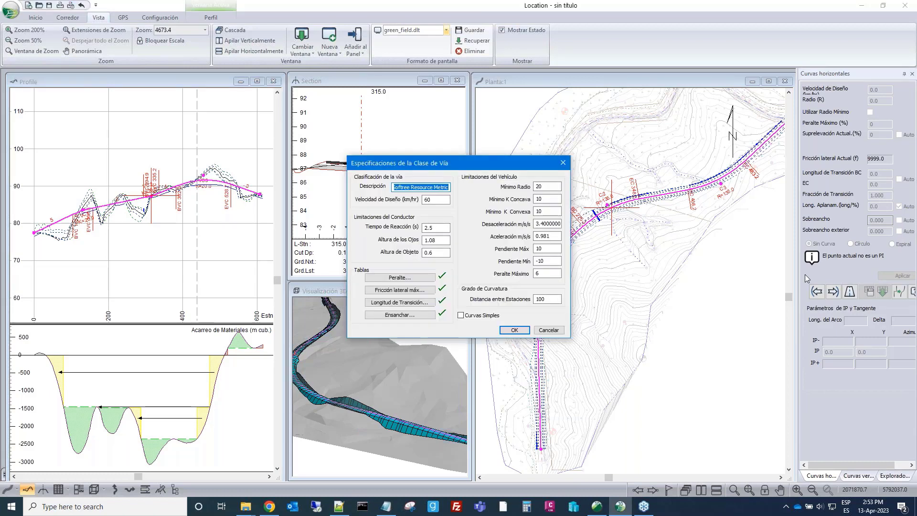
{"action": "left_click_drag", "start_coordinate": [528, 157], "coordinate": [536, 103]}
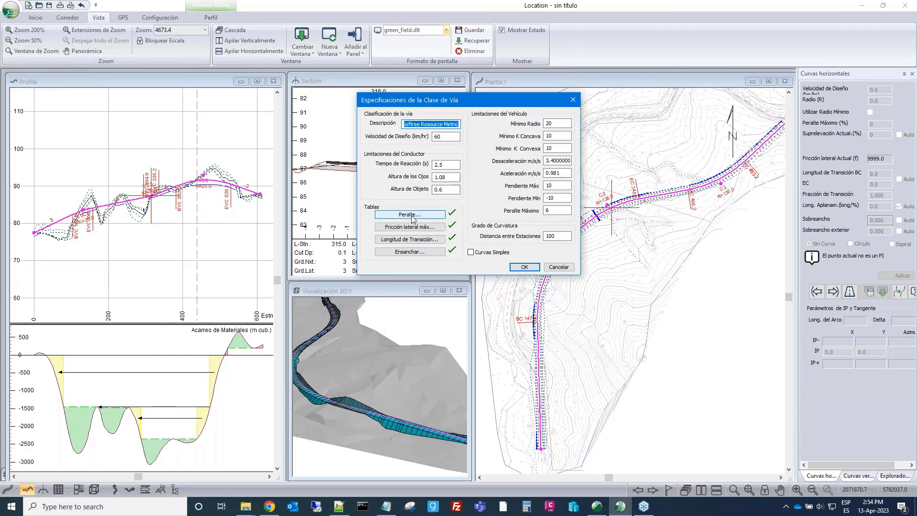
{"action": "left_click", "coordinate": [413, 215]}
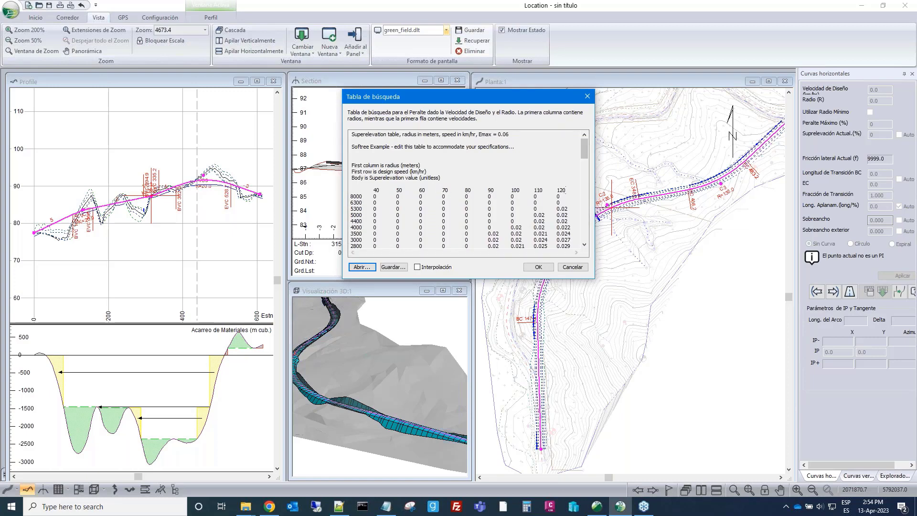
{"action": "scroll", "coordinate": [498, 182], "scroll_direction": "down", "scroll_amount": 3}
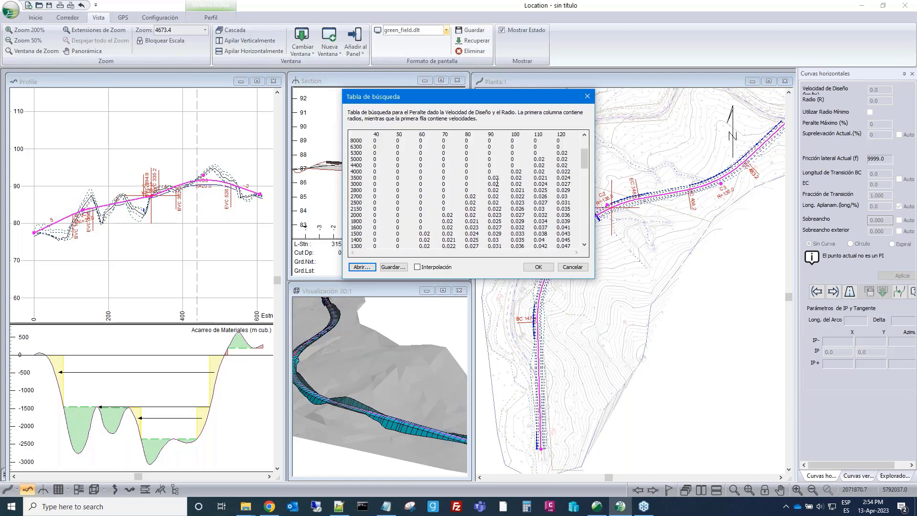
{"action": "scroll", "coordinate": [481, 186], "scroll_direction": "down", "scroll_amount": 2}
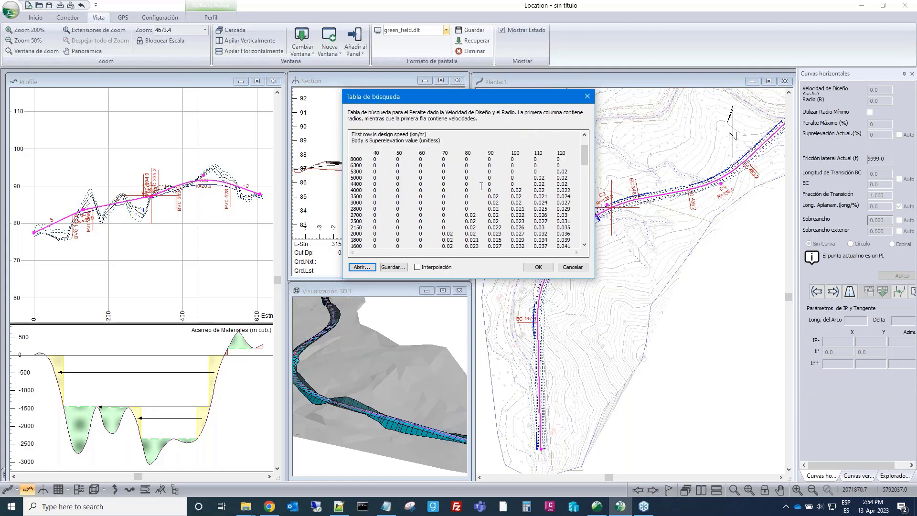
{"action": "scroll", "coordinate": [558, 207], "scroll_direction": "up", "scroll_amount": 2}
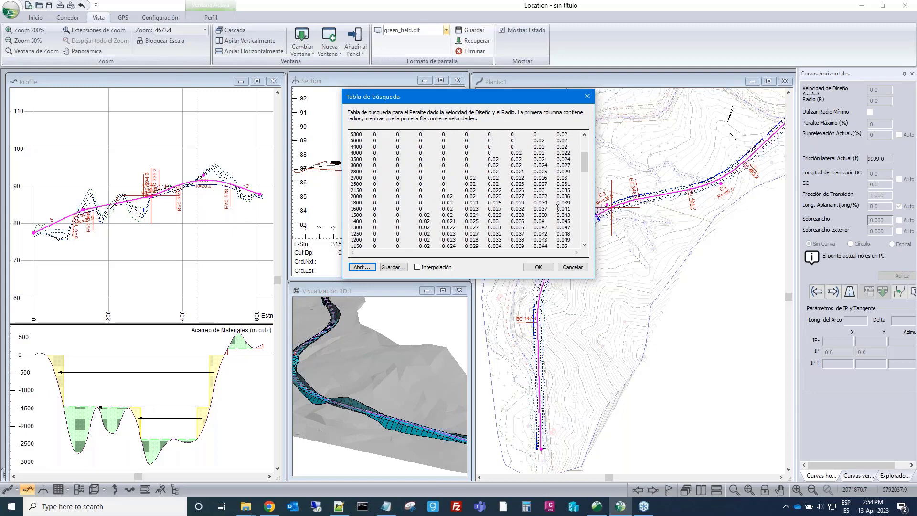
{"action": "scroll", "coordinate": [558, 208], "scroll_direction": "up", "scroll_amount": 3}
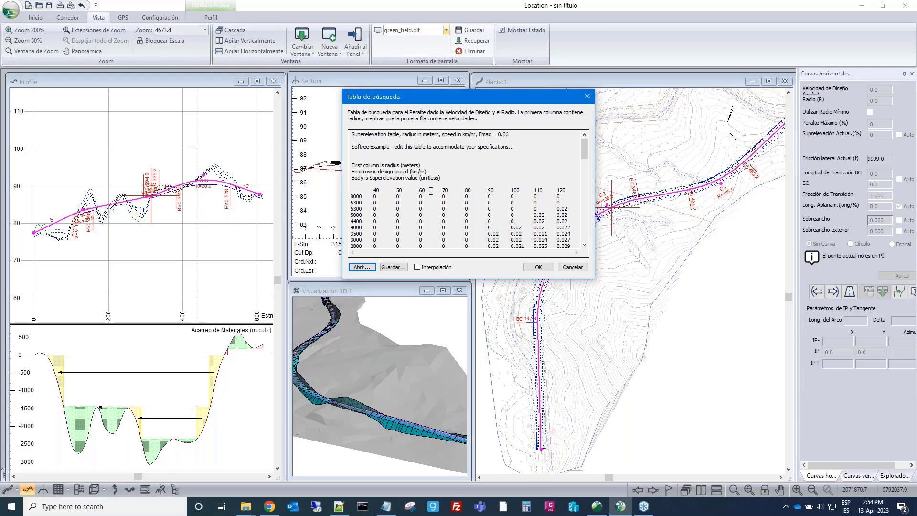
{"action": "left_click", "coordinate": [572, 267]}
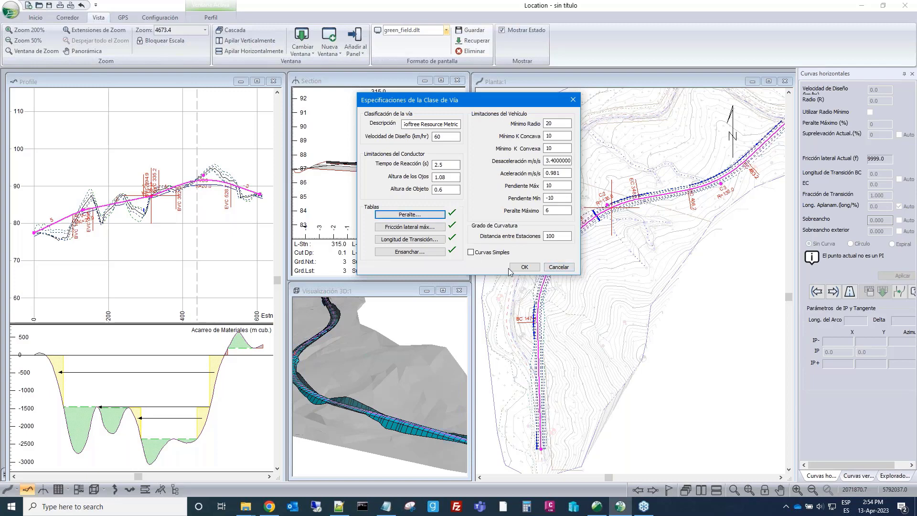
{"action": "left_click", "coordinate": [548, 268]}
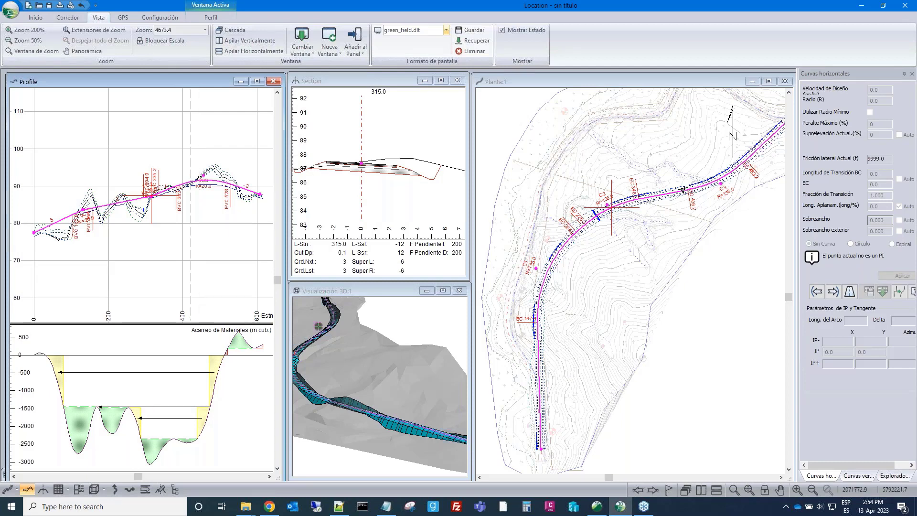
{"action": "scroll", "coordinate": [663, 214], "scroll_direction": "up", "scroll_amount": 3}
{"action": "scroll", "coordinate": [664, 214], "scroll_direction": "down", "scroll_amount": 1}
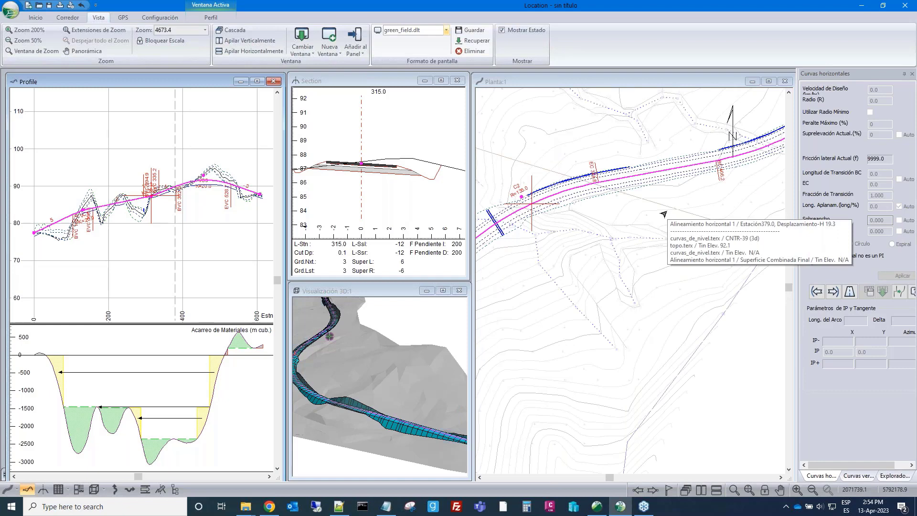
{"action": "scroll", "coordinate": [672, 212], "scroll_direction": "down", "scroll_amount": 5}
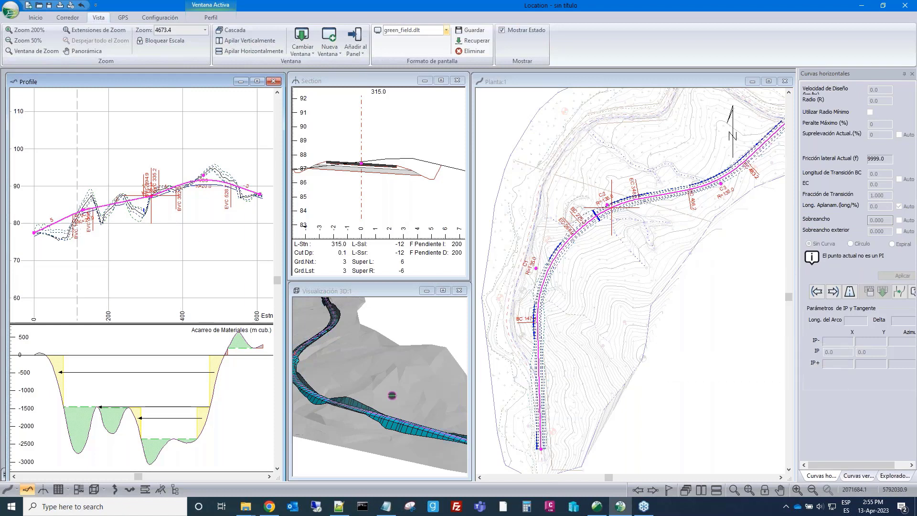
{"action": "scroll", "coordinate": [389, 376], "scroll_direction": "down", "scroll_amount": 1}
{"action": "middle_click_drag", "start_coordinate": [389, 376], "coordinate": [402, 369]}
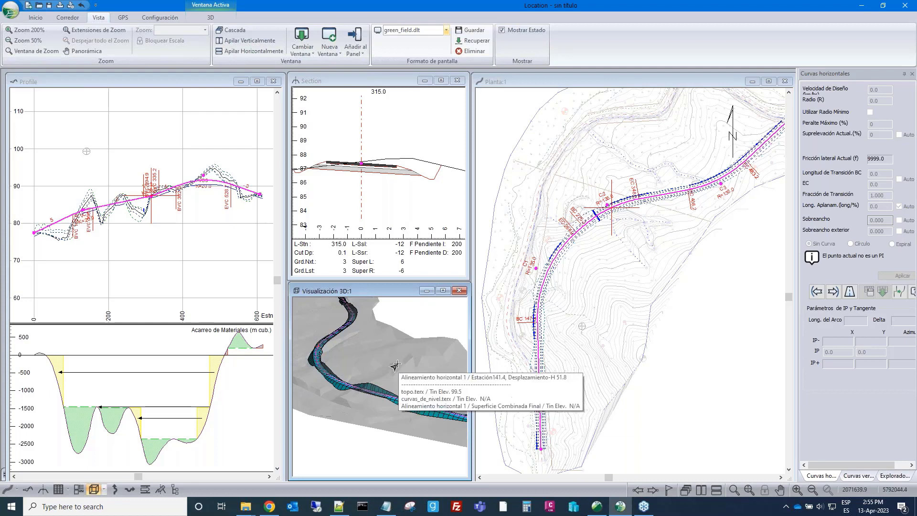
{"action": "left_click", "coordinate": [404, 192]}
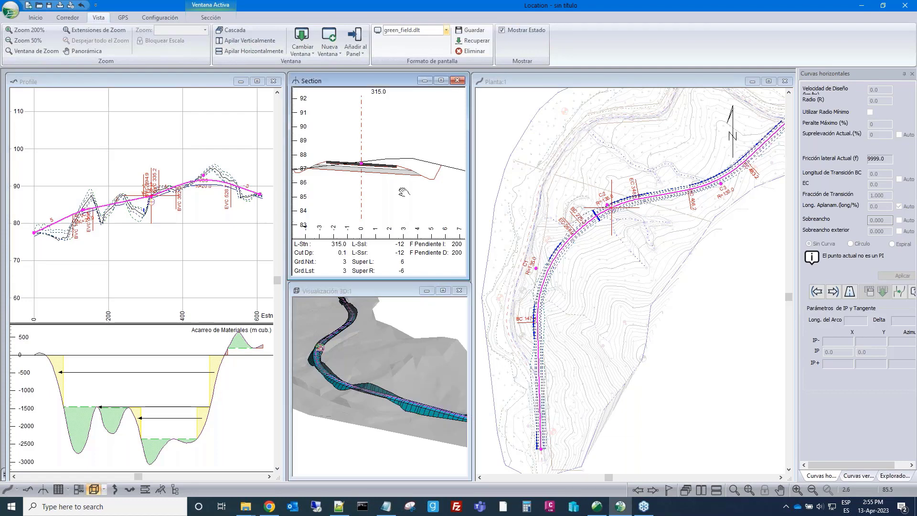
{"action": "scroll", "coordinate": [404, 192], "scroll_direction": "up", "scroll_amount": 2}
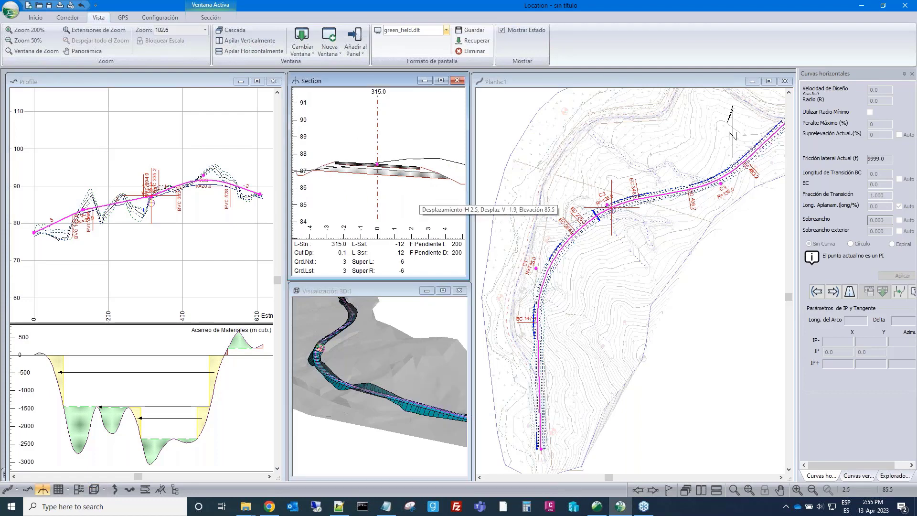
Turn on the display of the background file image.terx in the plan window and inspect the alignment over the aerial image
{"action": "right_click", "coordinate": [648, 312]}
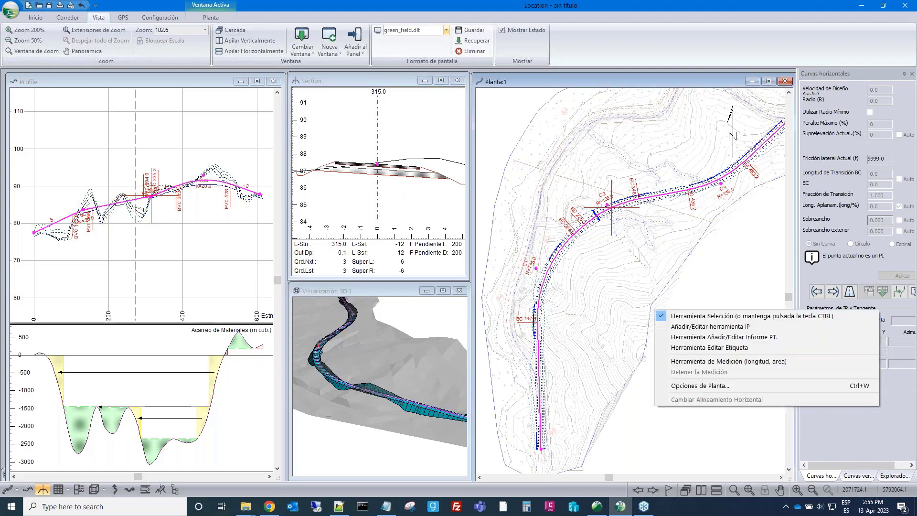
{"action": "left_click", "coordinate": [678, 383]}
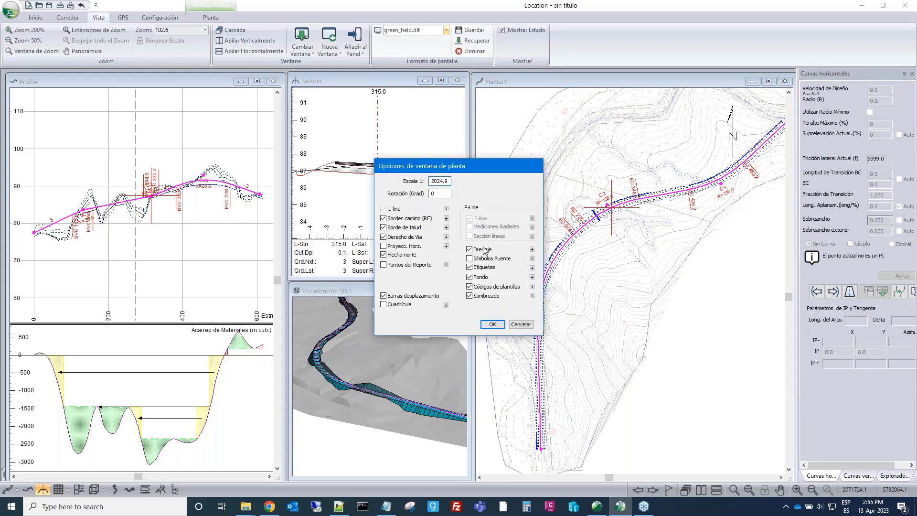
{"action": "left_click", "coordinate": [532, 277]}
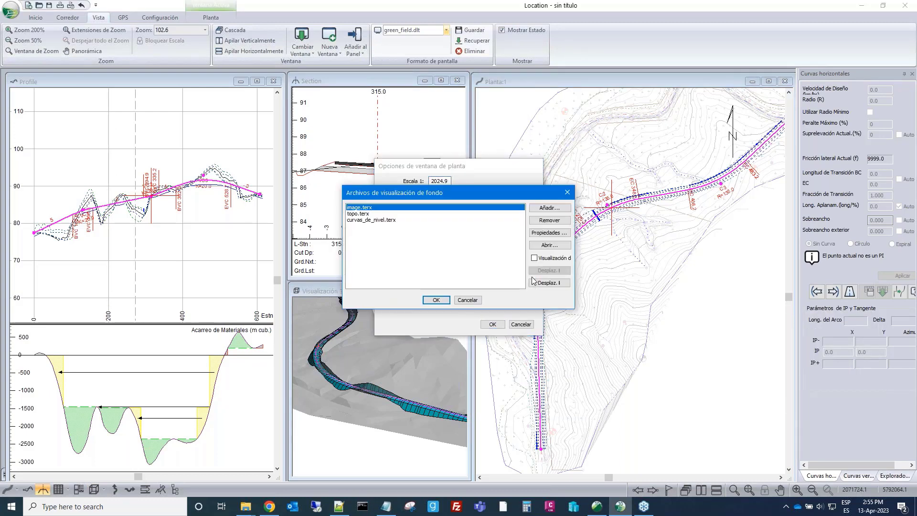
{"action": "left_click", "coordinate": [436, 300]}
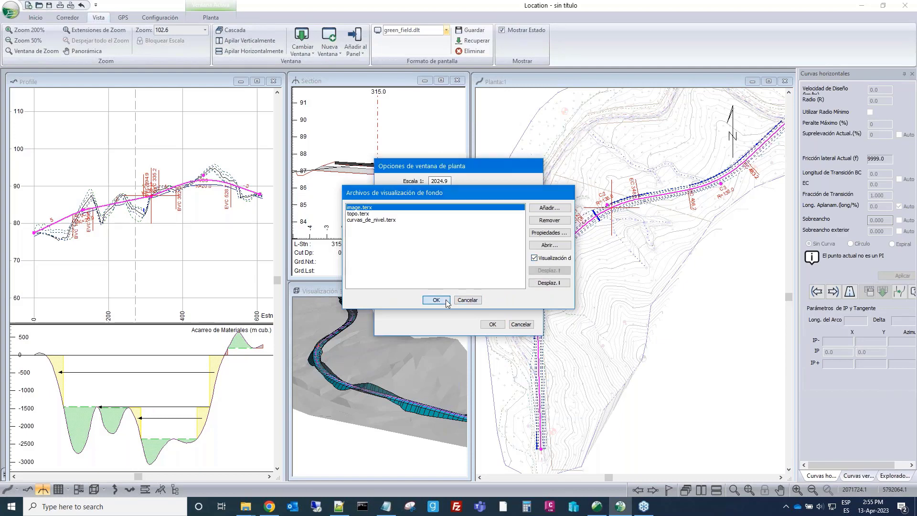
{"action": "left_click", "coordinate": [501, 324]}
{"action": "key", "text": "Return"}
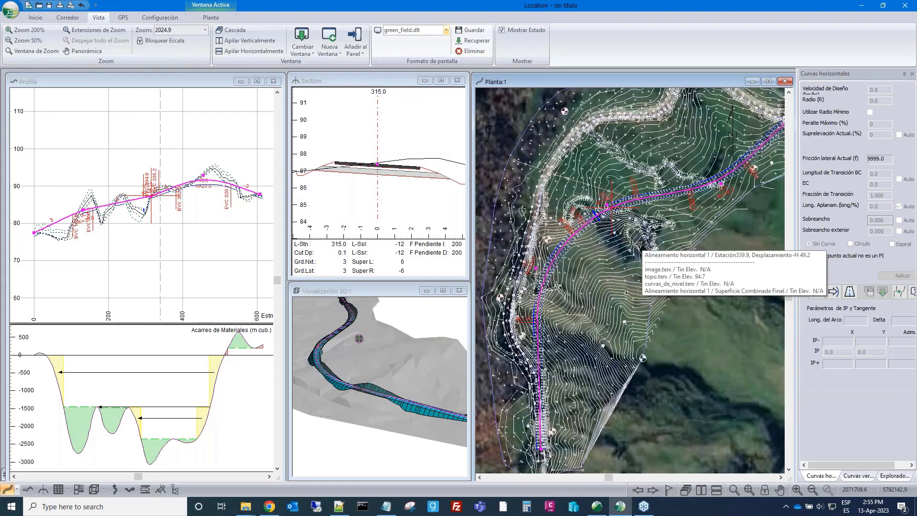
{"action": "scroll", "coordinate": [638, 245], "scroll_direction": "up", "scroll_amount": 1}
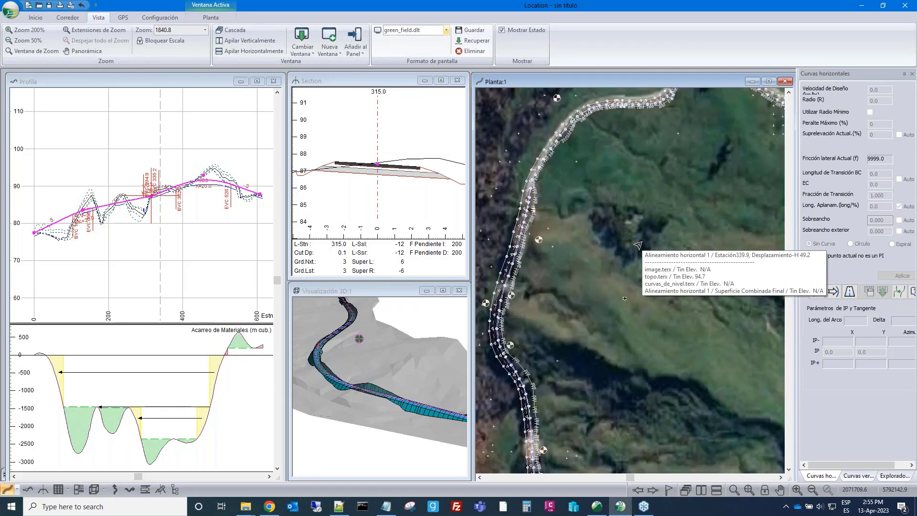
{"action": "scroll", "coordinate": [638, 245], "scroll_direction": "up", "scroll_amount": 1}
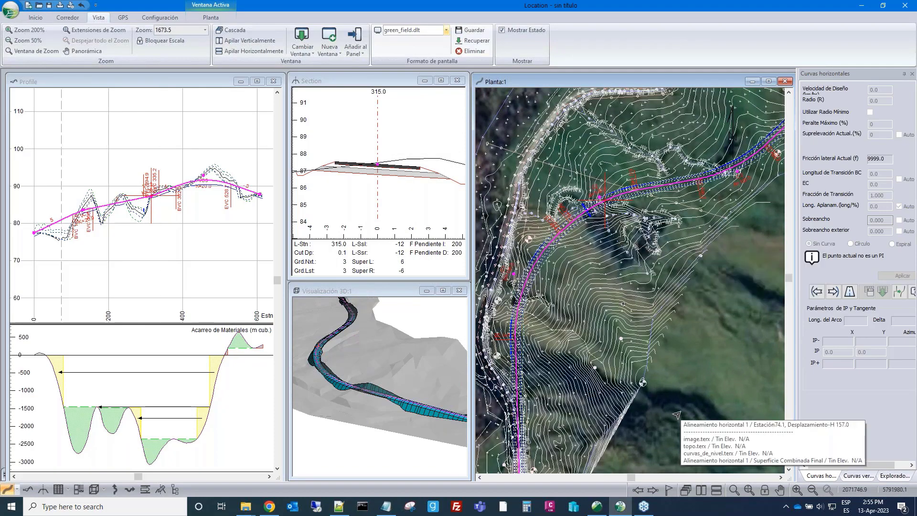